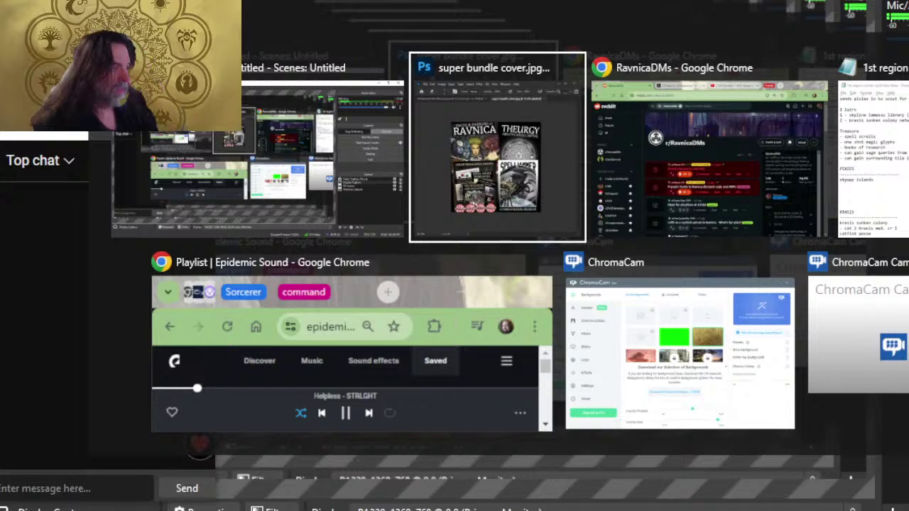
- Bring Chrome forward on the YouTube live-stream page for '5e D&D + MTG Game Design - ep 134'
{"action": "key", "text": "alt+Tab"}
{"action": "key", "text": "ctrl+Tab"}
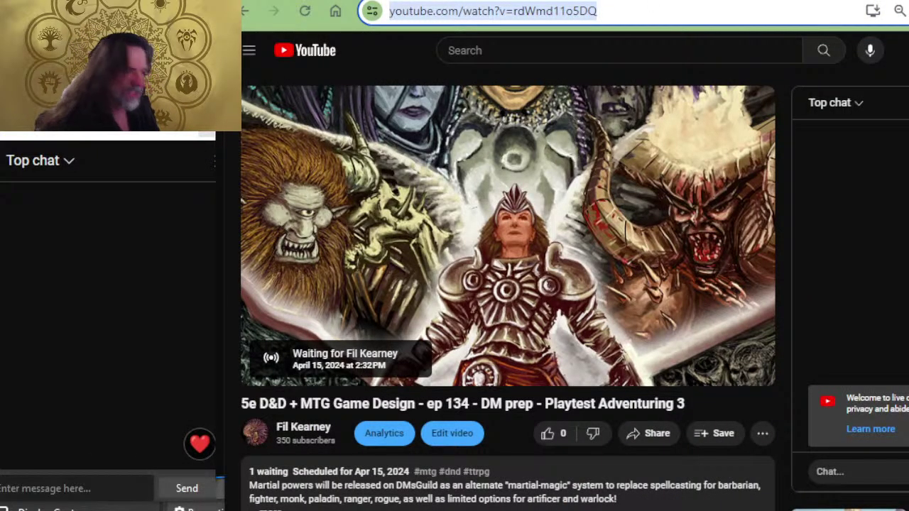
- Reload the ep 134 stream page, lower its volume to about a third, and switch to Photoshop
{"action": "left_click", "coordinate": [305, 11]}
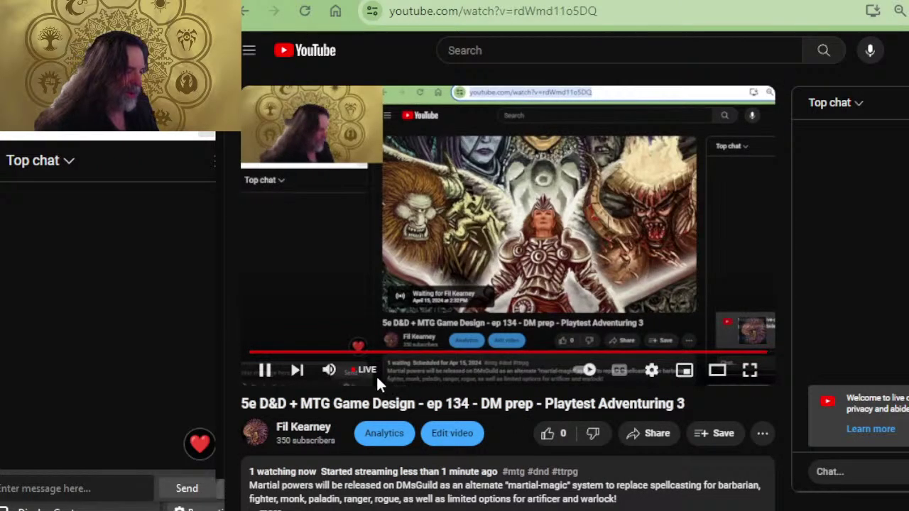
{"action": "left_click_drag", "start_coordinate": [375, 371], "coordinate": [353, 372]}
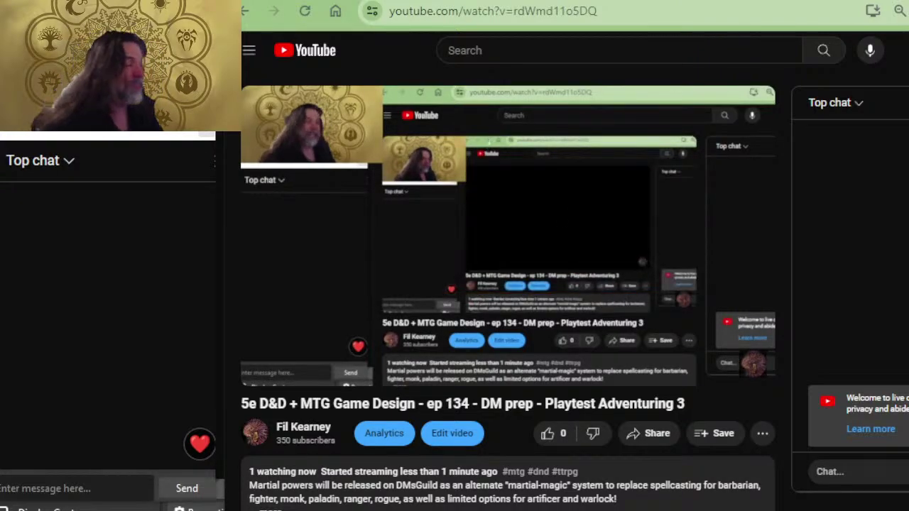
{"action": "key", "text": "alt+Tab"}
{"action": "key", "text": "alt+Tab"}
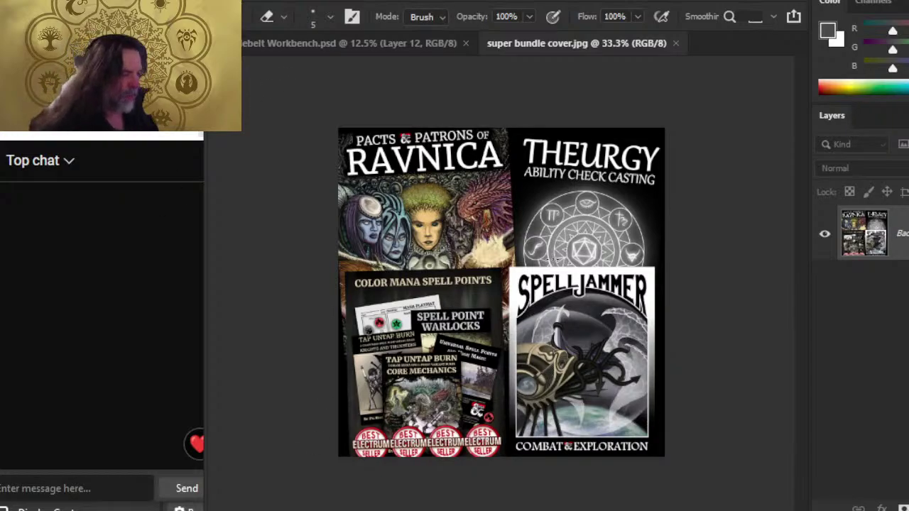
- Zoom in on the spell-point book covers in 'super bundle cover.jpg', then return to Chrome
{"action": "key", "text": "z"}
{"action": "left_click", "coordinate": [405, 308]}
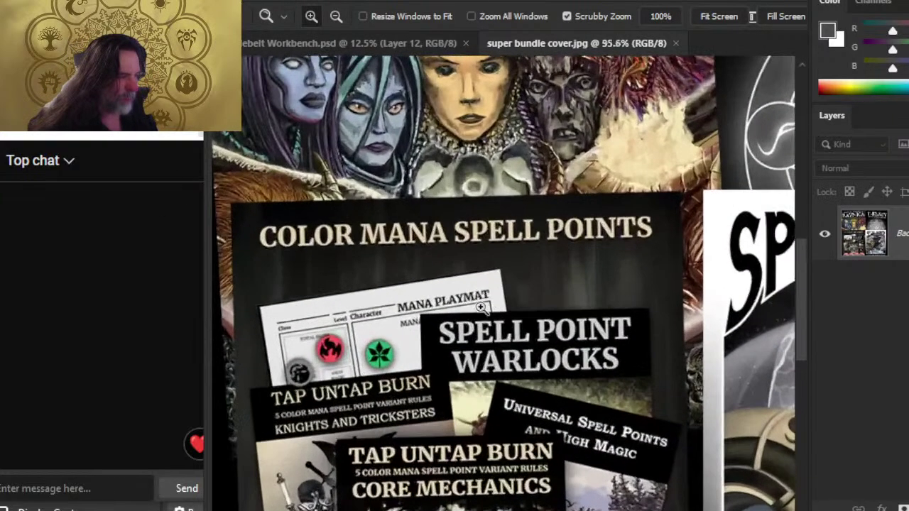
{"action": "scroll", "coordinate": [511, 369], "scroll_direction": "down", "scroll_amount": 5}
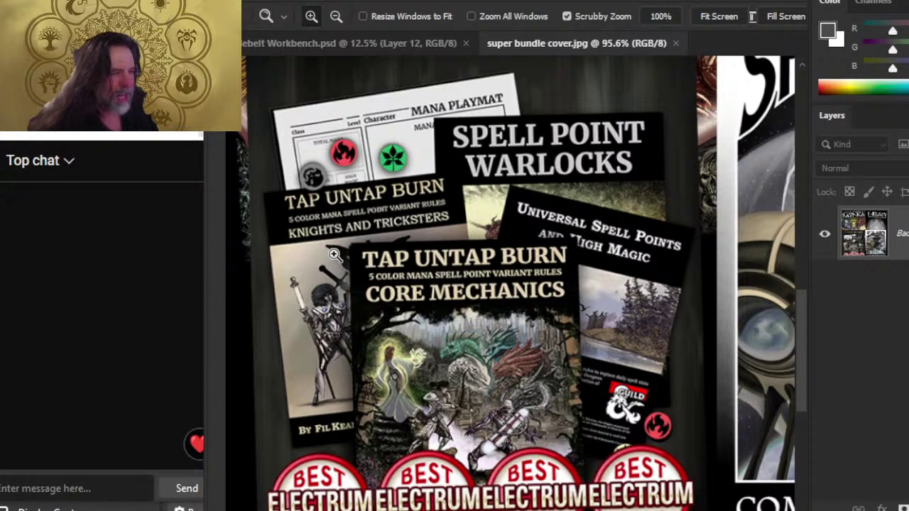
{"action": "left_click_drag", "start_coordinate": [419, 323], "coordinate": [389, 332]}
{"action": "key", "text": "alt+Tab"}
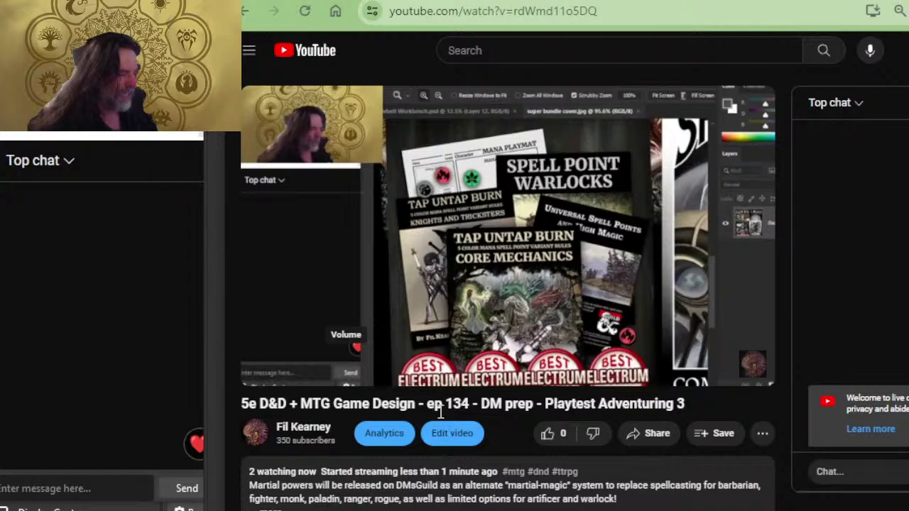
- Expand the ep 134 stream description and scroll down to its playtest, Patreon and DMsGuild links
{"action": "scroll", "coordinate": [487, 288], "scroll_direction": "down", "scroll_amount": 3}
{"action": "left_click", "coordinate": [268, 371]}
{"action": "scroll", "coordinate": [341, 385], "scroll_direction": "down", "scroll_amount": 2}
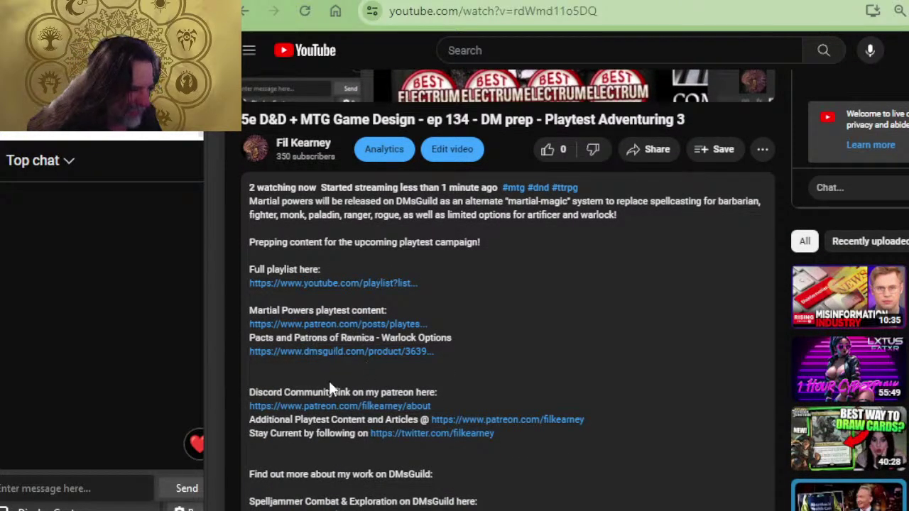
{"action": "scroll", "coordinate": [360, 326], "scroll_direction": "down", "scroll_amount": 2}
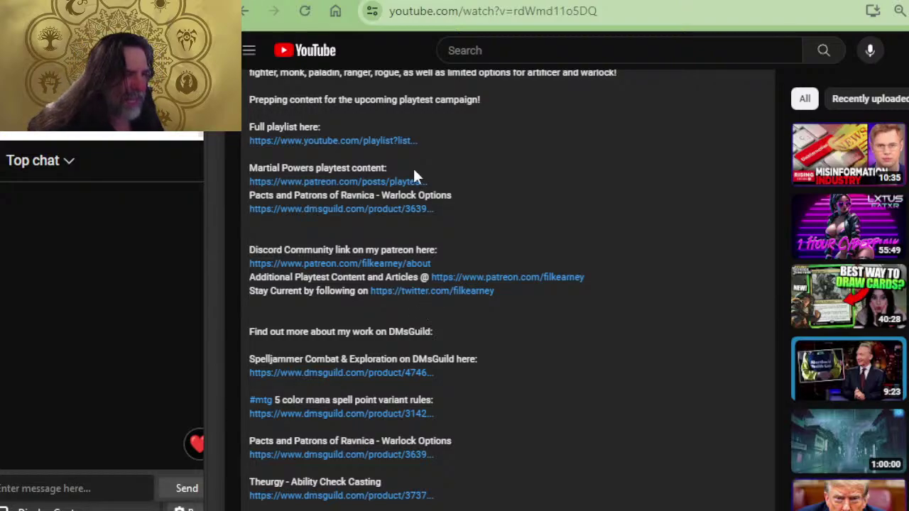
- Follow the Patreon Martial Powers post to the 'Martial Powers - Open Playtest Content' Google Doc
{"action": "left_click", "coordinate": [366, 183]}
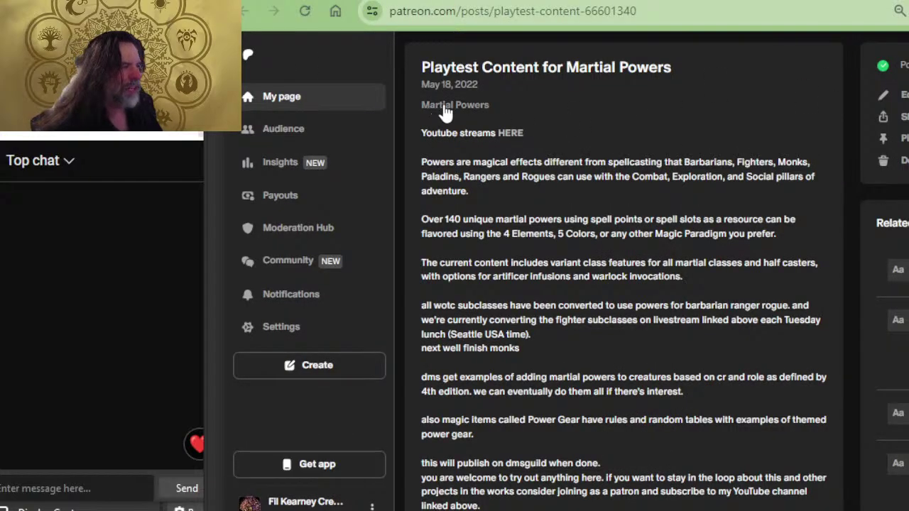
{"action": "left_click", "coordinate": [444, 106]}
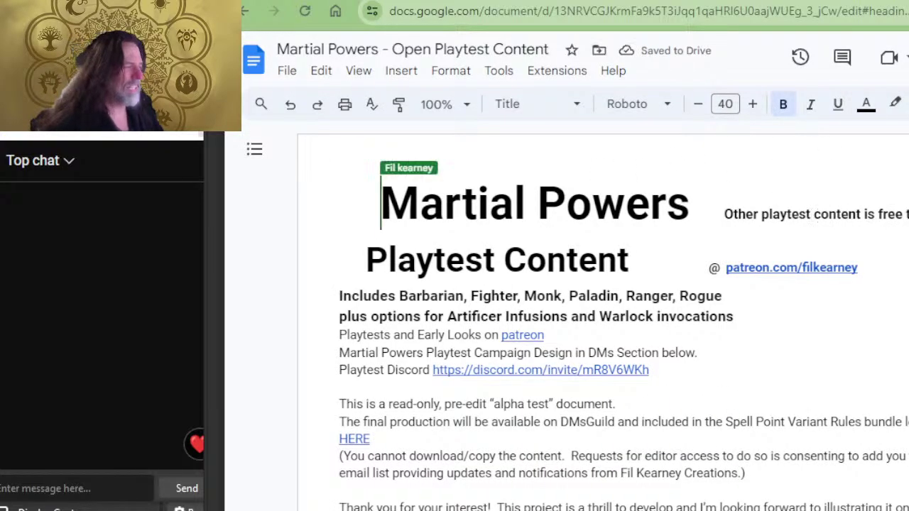
- Browse the Martial Powers doc's table of contents and level progression table, then return to YouTube
{"action": "scroll", "coordinate": [604, 320], "scroll_direction": "down", "scroll_amount": 4}
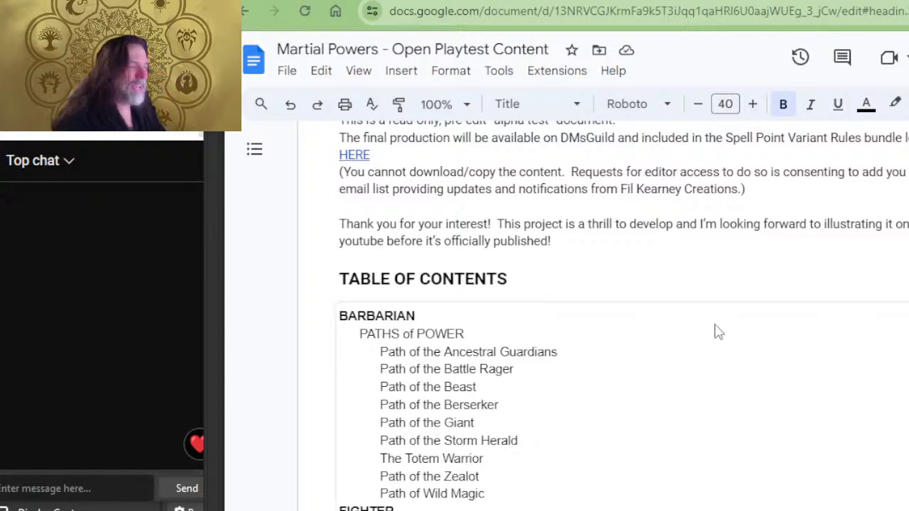
{"action": "scroll", "coordinate": [574, 447], "scroll_direction": "down", "scroll_amount": 20}
{"action": "scroll", "coordinate": [570, 233], "scroll_direction": "down", "scroll_amount": 15}
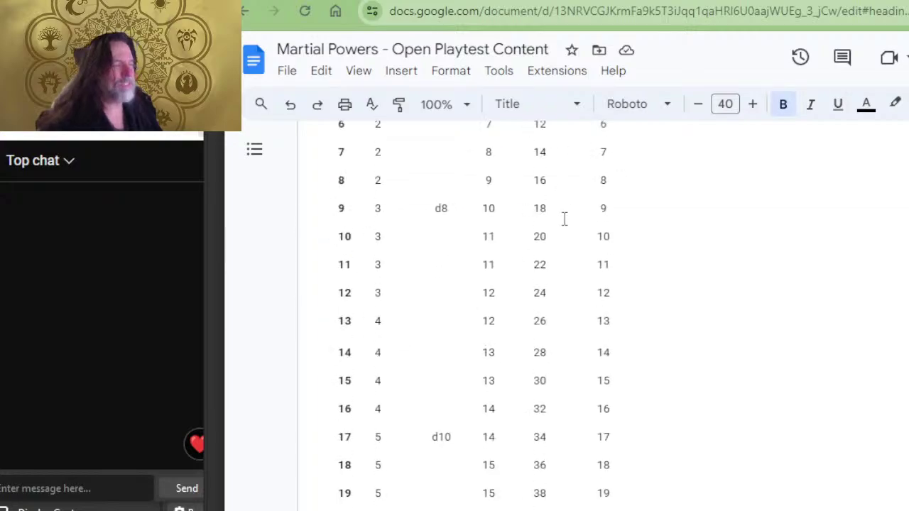
{"action": "scroll", "coordinate": [646, 276], "scroll_direction": "up", "scroll_amount": 2}
{"action": "scroll", "coordinate": [646, 276], "scroll_direction": "up", "scroll_amount": 20}
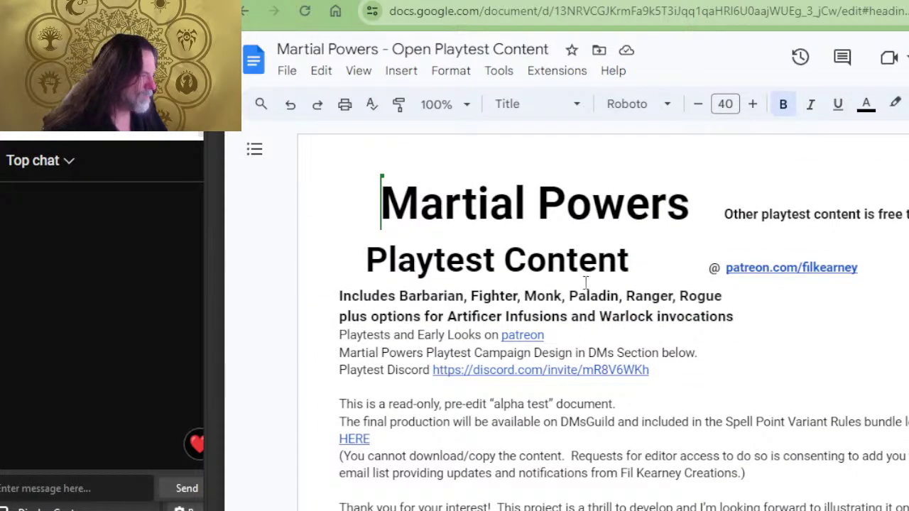
{"action": "scroll", "coordinate": [631, 313], "scroll_direction": "down", "scroll_amount": 20}
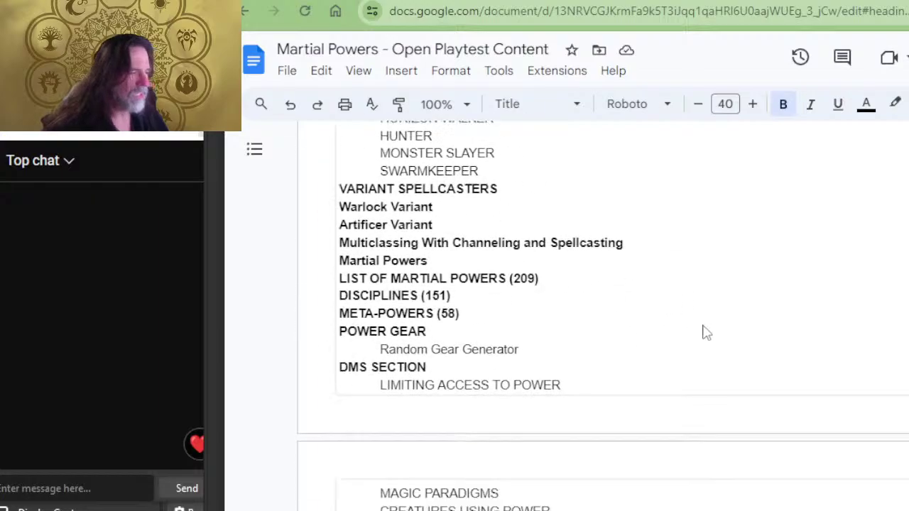
{"action": "scroll", "coordinate": [699, 323], "scroll_direction": "down", "scroll_amount": 15}
{"action": "scroll", "coordinate": [710, 323], "scroll_direction": "up", "scroll_amount": 10}
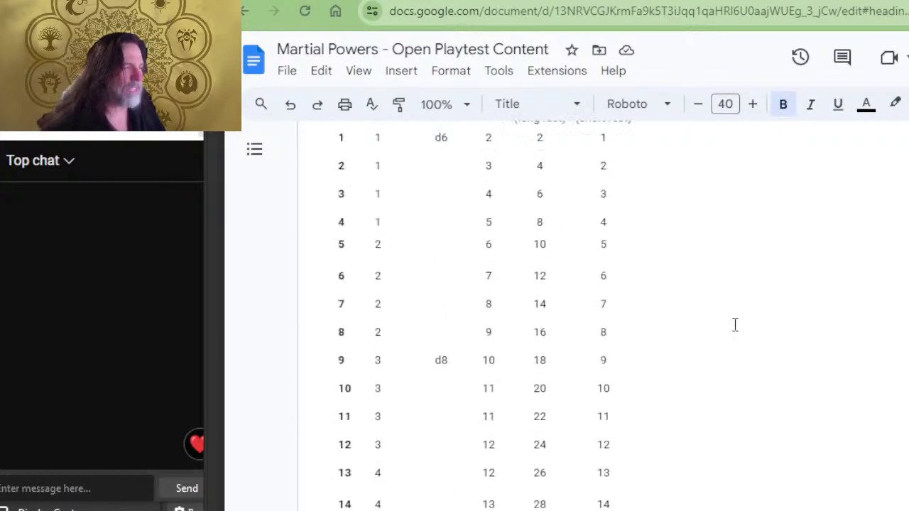
{"action": "scroll", "coordinate": [739, 330], "scroll_direction": "up", "scroll_amount": 4}
{"action": "scroll", "coordinate": [744, 339], "scroll_direction": "down", "scroll_amount": 4}
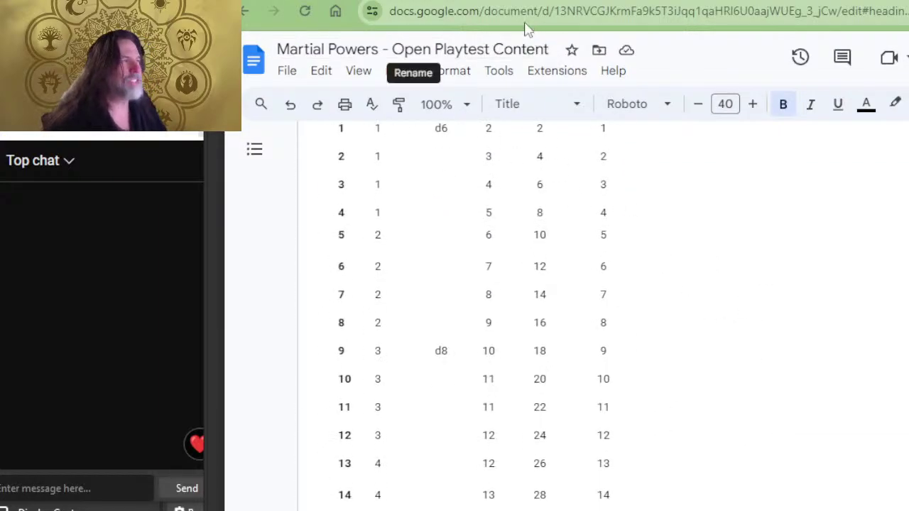
{"action": "key", "text": "ctrl+Tab"}
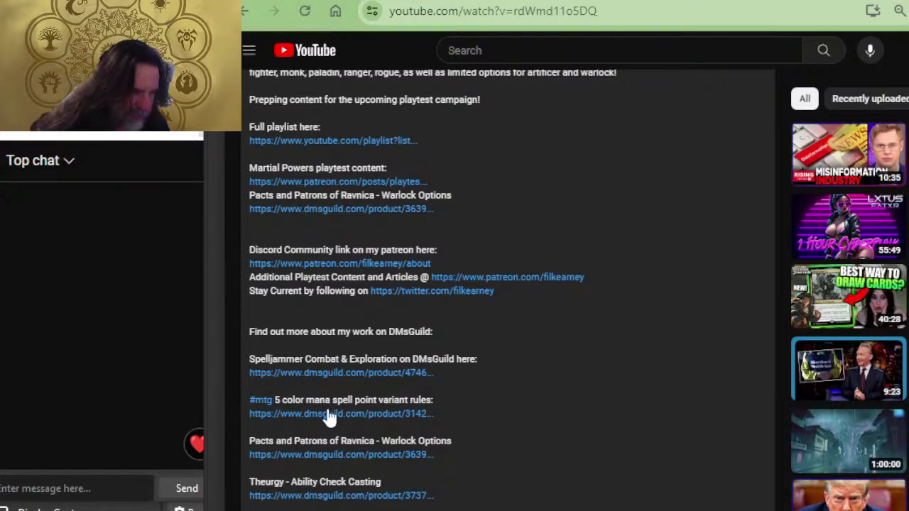
- From the Color Mana Spell Points bundle, view Spell Point Warlocks, then open Revised 5 Color Magic Spell List
{"action": "left_click", "coordinate": [325, 413]}
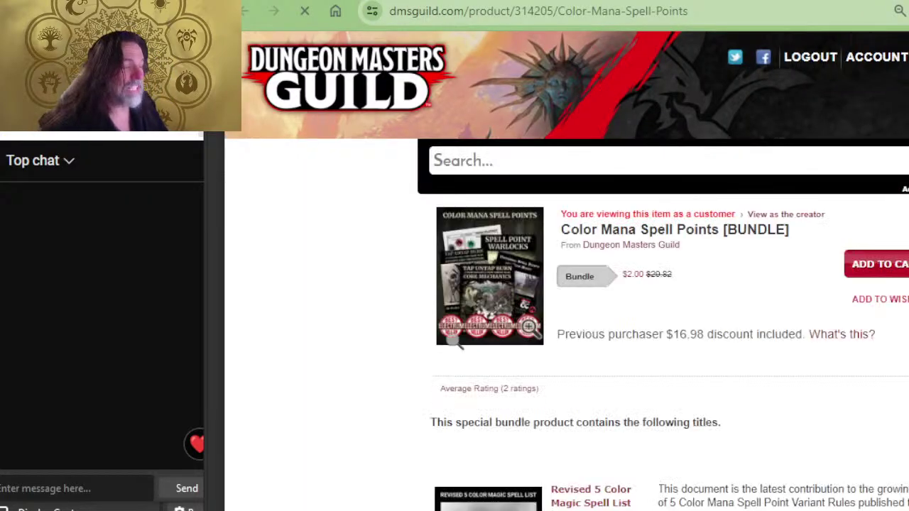
{"action": "scroll", "coordinate": [722, 280], "scroll_direction": "down", "scroll_amount": 4}
{"action": "scroll", "coordinate": [722, 279], "scroll_direction": "down", "scroll_amount": 4}
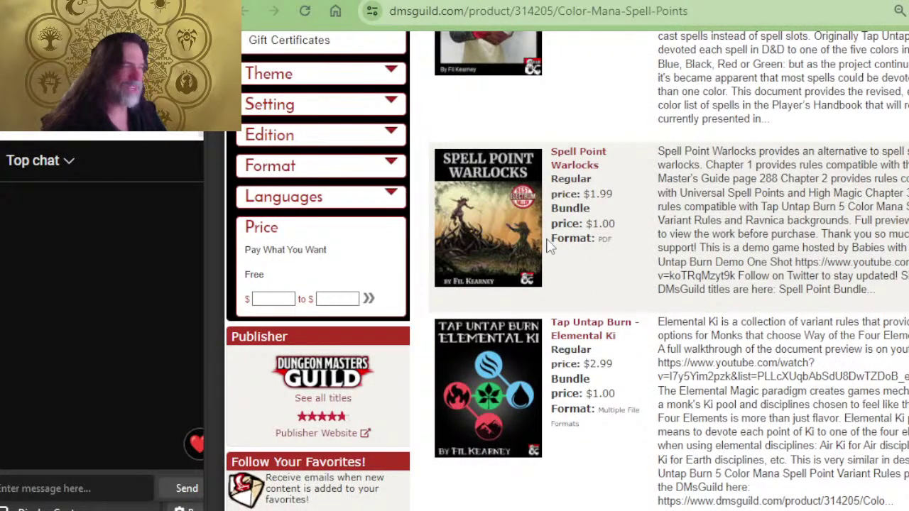
{"action": "left_click", "coordinate": [499, 246]}
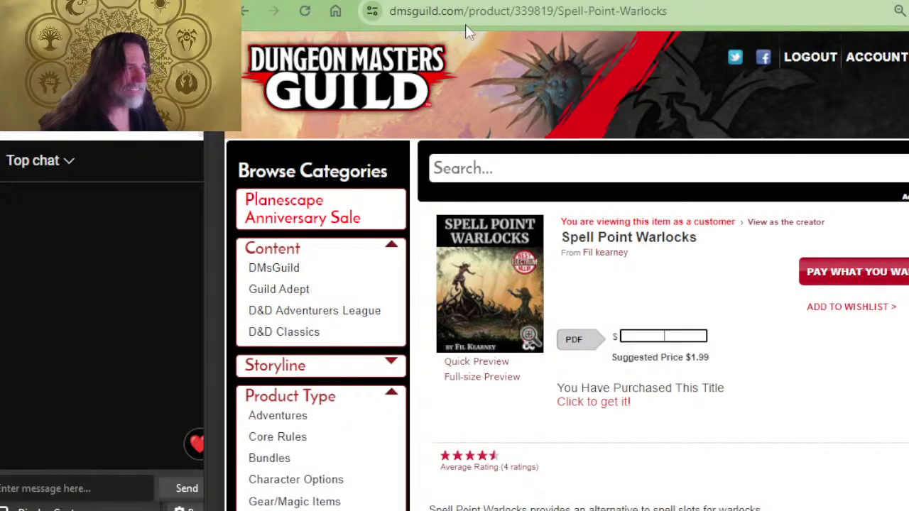
{"action": "key", "text": "alt+Left"}
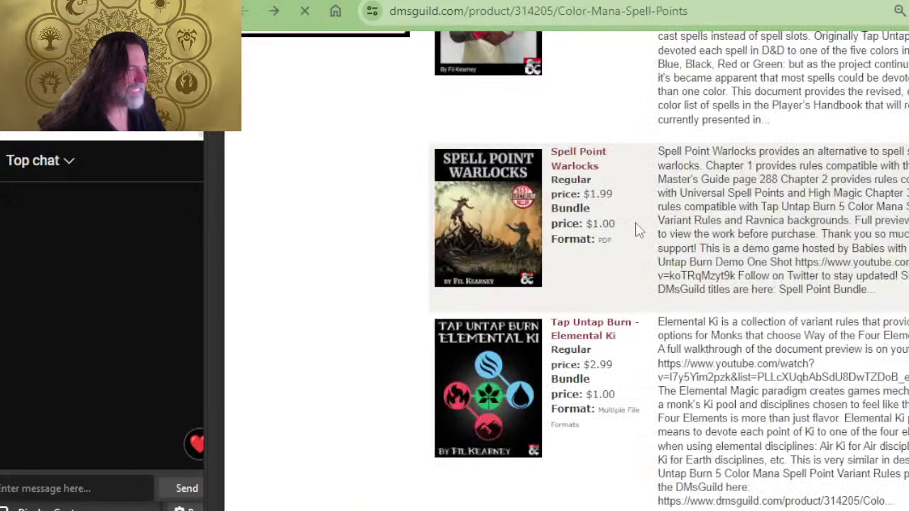
{"action": "scroll", "coordinate": [505, 292], "scroll_direction": "up", "scroll_amount": 2}
{"action": "left_click", "coordinate": [485, 150]}
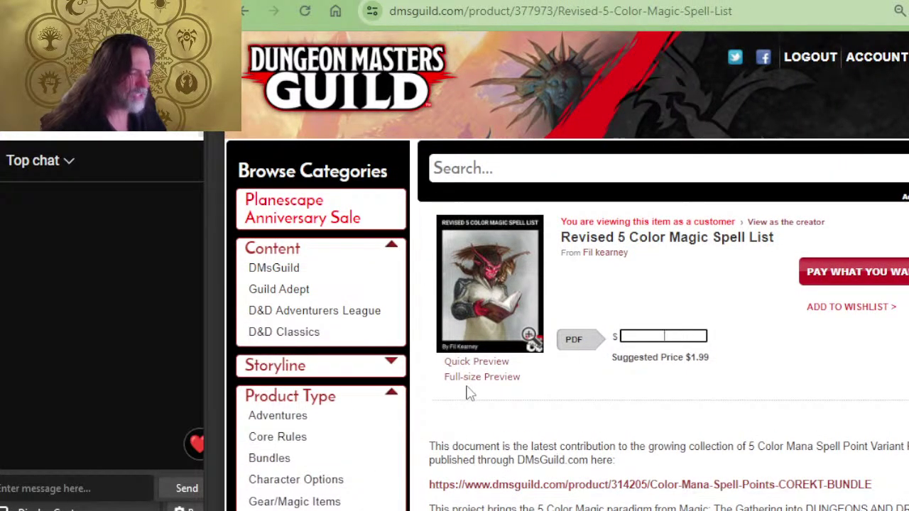
{"action": "left_click", "coordinate": [481, 378]}
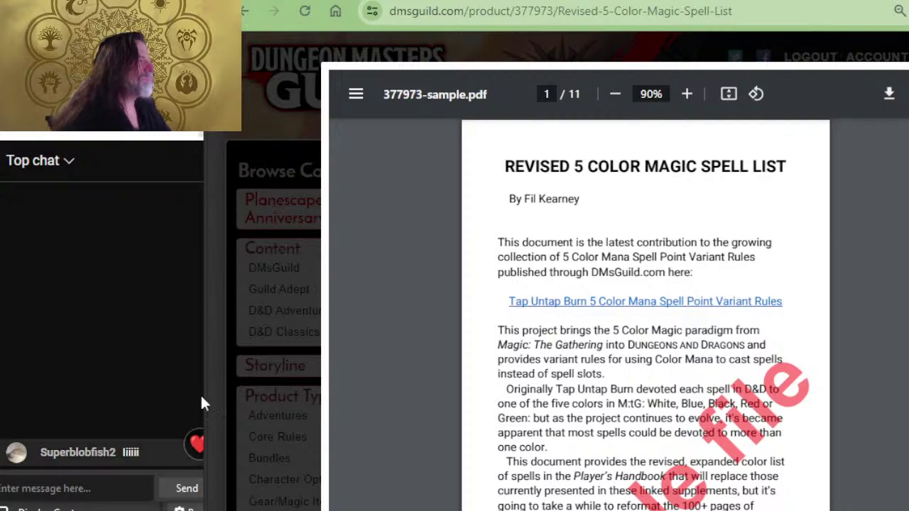
{"action": "left_click", "coordinate": [291, 157]}
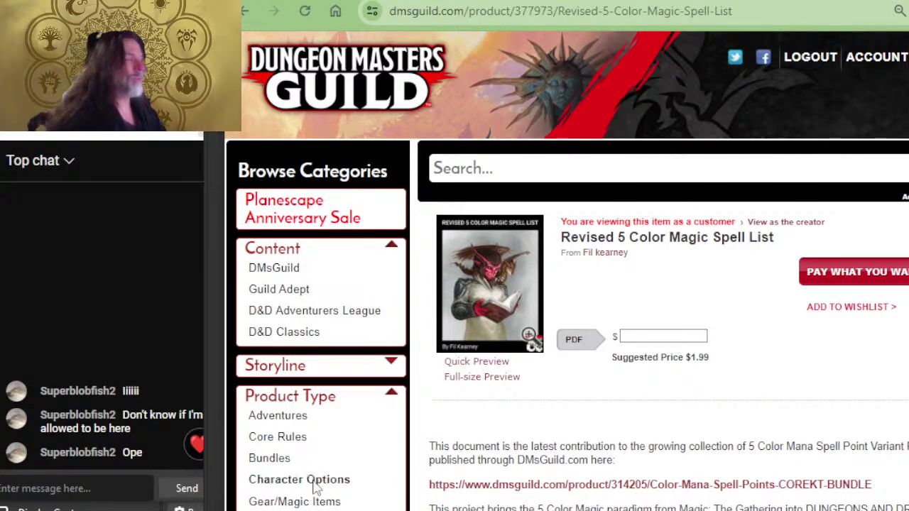
{"action": "key", "text": "alt+Tab"}
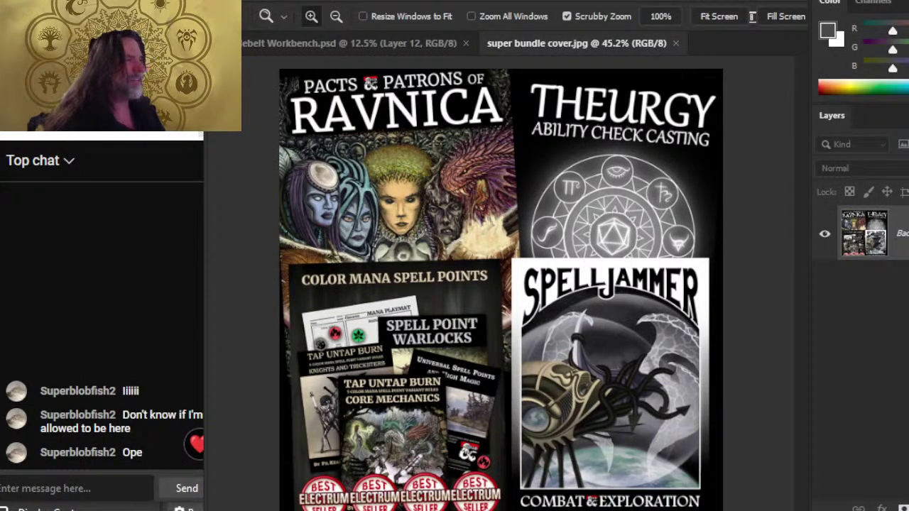
{"action": "key", "text": "alt+Tab"}
{"action": "key", "text": "Tab"}
{"action": "key", "text": "alt+Tab"}
{"action": "key", "text": "Tab"}
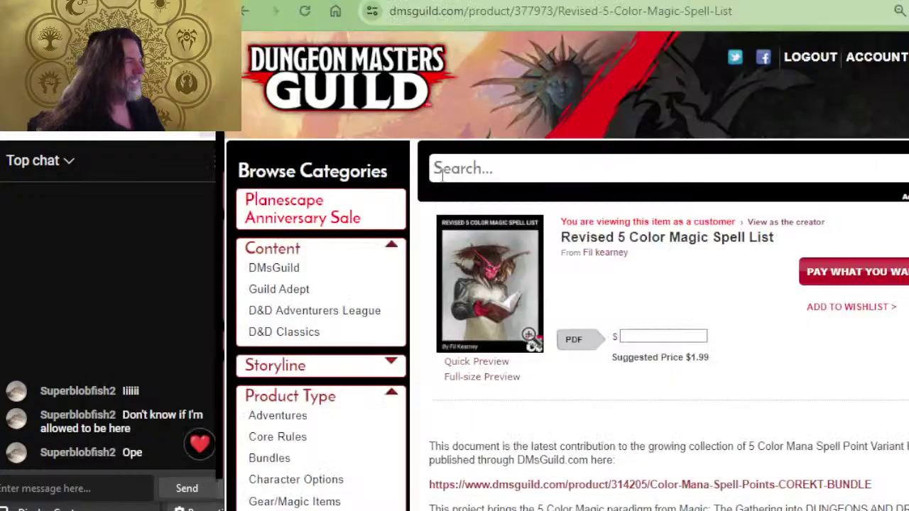
{"action": "key", "text": "alt+Tab"}
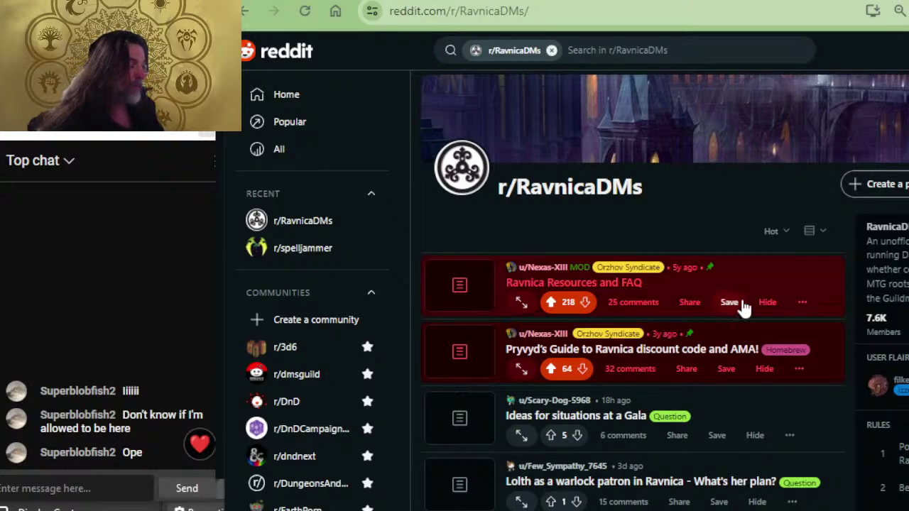
- Scroll down the r/RavnicaDMs posts and back up to the pinned 'Ravnica Resources and FAQ' post
{"action": "scroll", "coordinate": [745, 308], "scroll_direction": "down", "scroll_amount": 6}
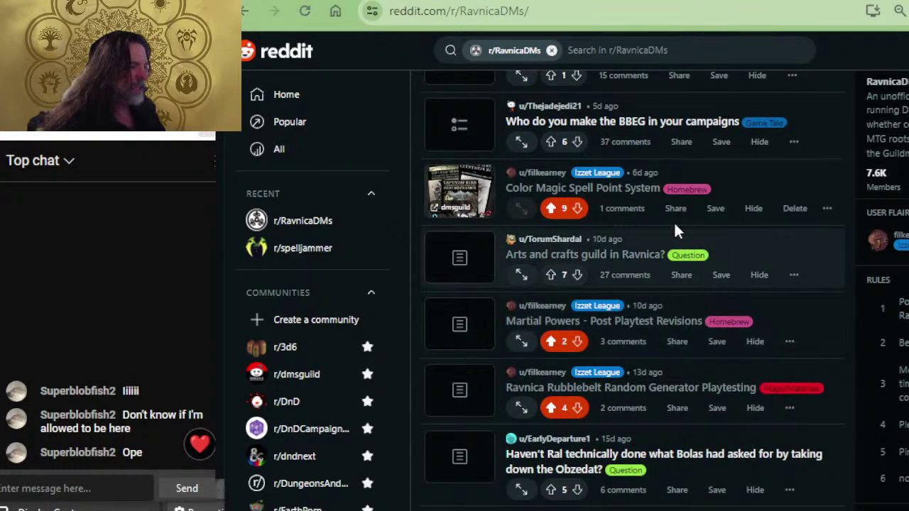
{"action": "scroll", "coordinate": [608, 254], "scroll_direction": "up", "scroll_amount": 2}
{"action": "scroll", "coordinate": [607, 255], "scroll_direction": "up", "scroll_amount": 4}
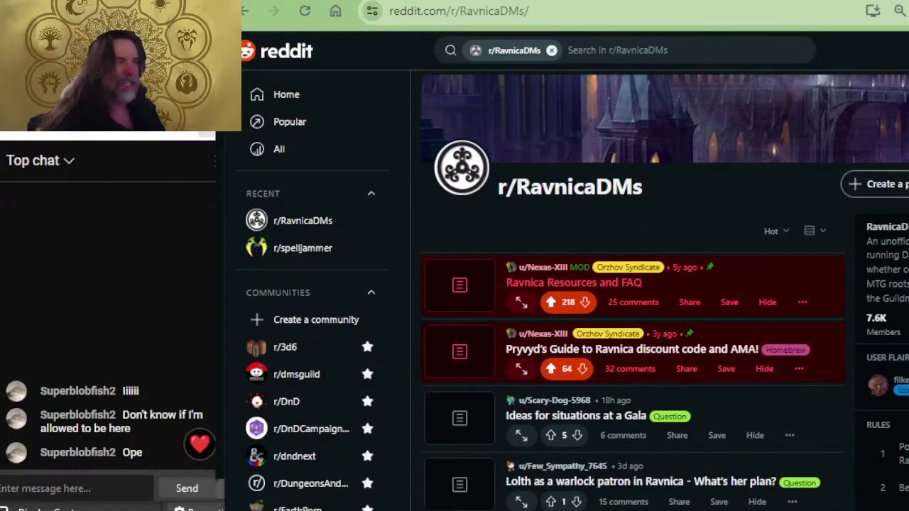
- Browse the creator's X profile and pinned Spelljammer post, then go back to the YouTube stream
{"action": "key", "text": "ctrl+Tab"}
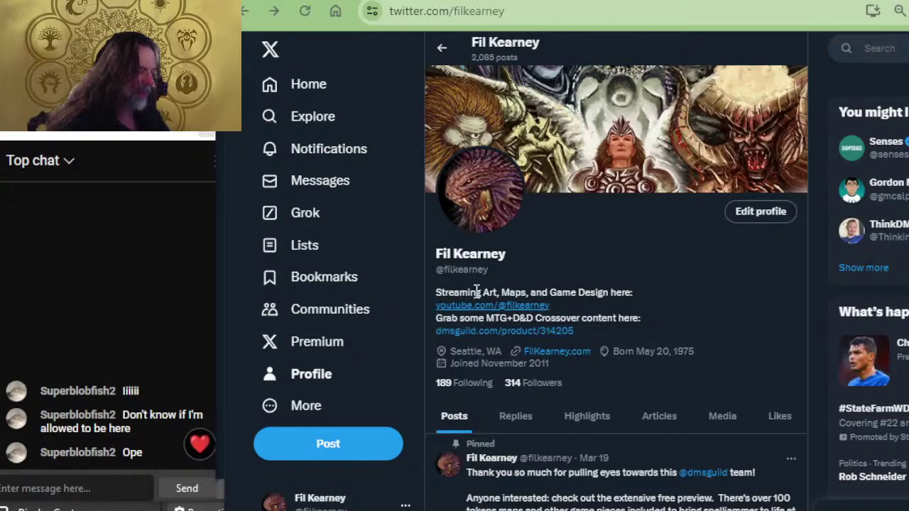
{"action": "scroll", "coordinate": [569, 273], "scroll_direction": "down", "scroll_amount": 10}
{"action": "scroll", "coordinate": [682, 280], "scroll_direction": "up", "scroll_amount": 10}
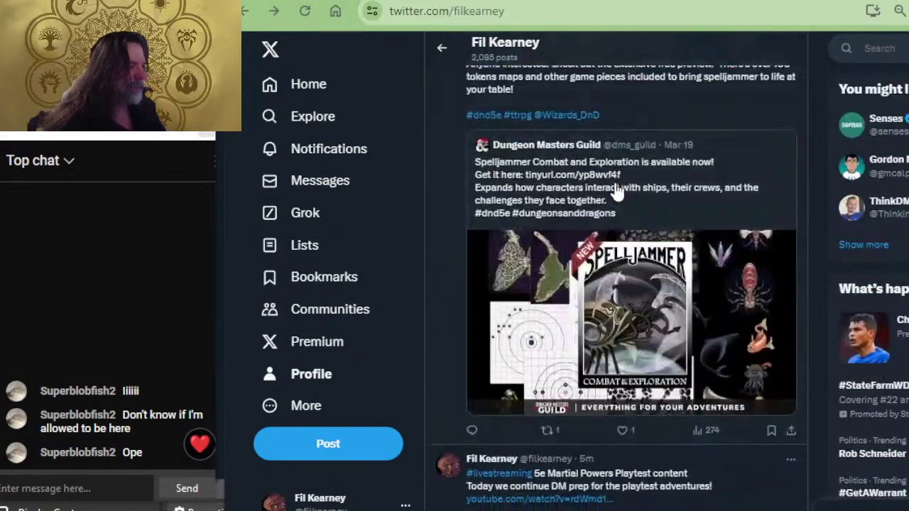
{"action": "key", "text": "alt+Left"}
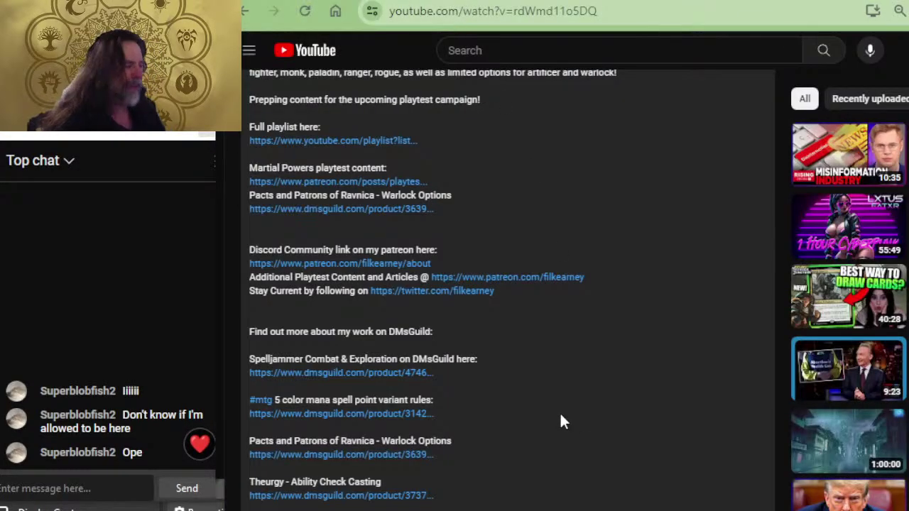
- Scroll up to the stream's title and details, then move on to the Martial Powers Google Doc
{"action": "scroll", "coordinate": [561, 417], "scroll_direction": "up", "scroll_amount": 6}
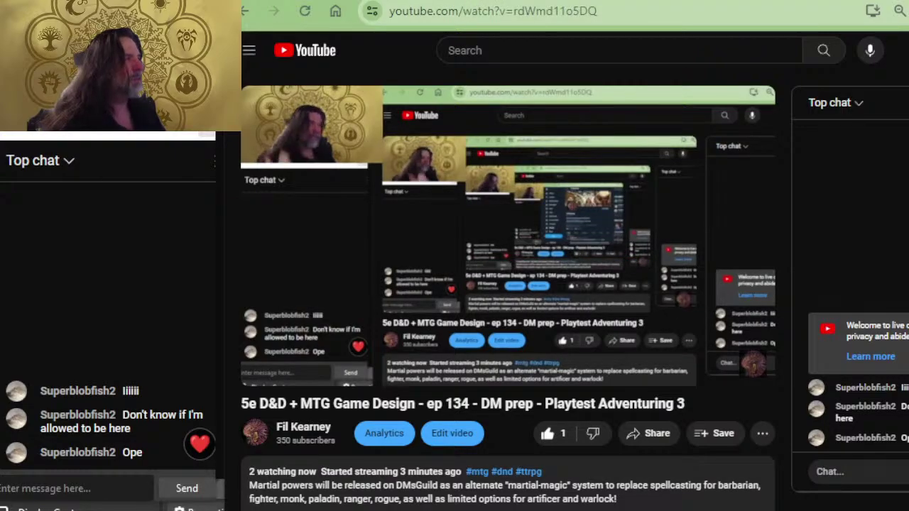
{"action": "key", "text": "ctrl+Tab"}
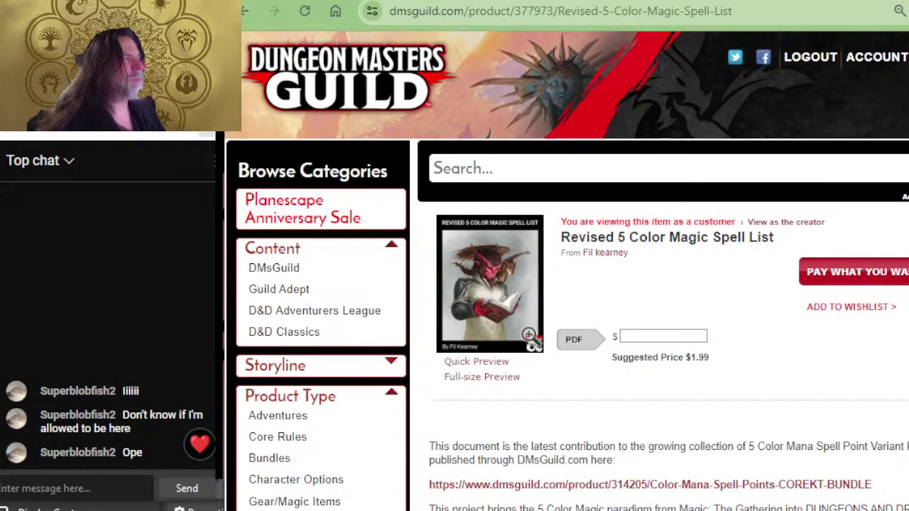
{"action": "key", "text": "ctrl+Tab"}
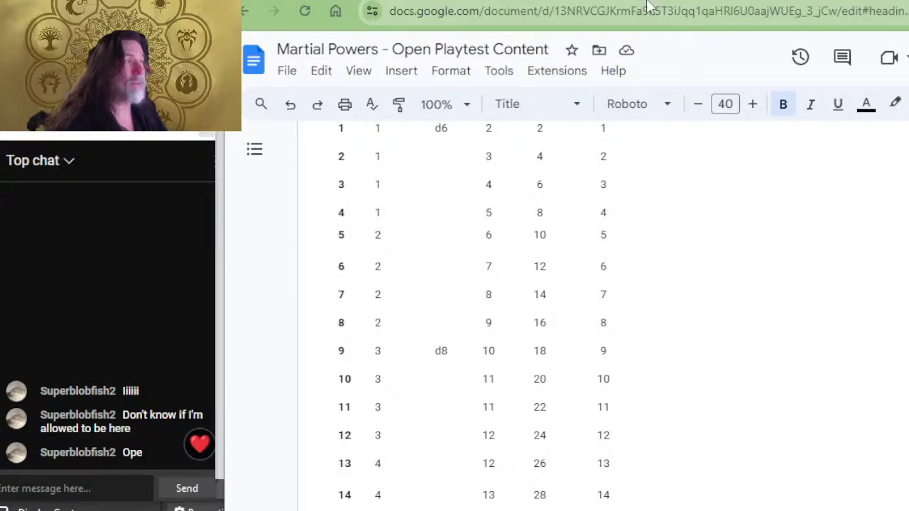
- Delete the leading space before the 'Martial Powers' title at the top of the document
{"action": "key", "text": "ctrl+Home"}
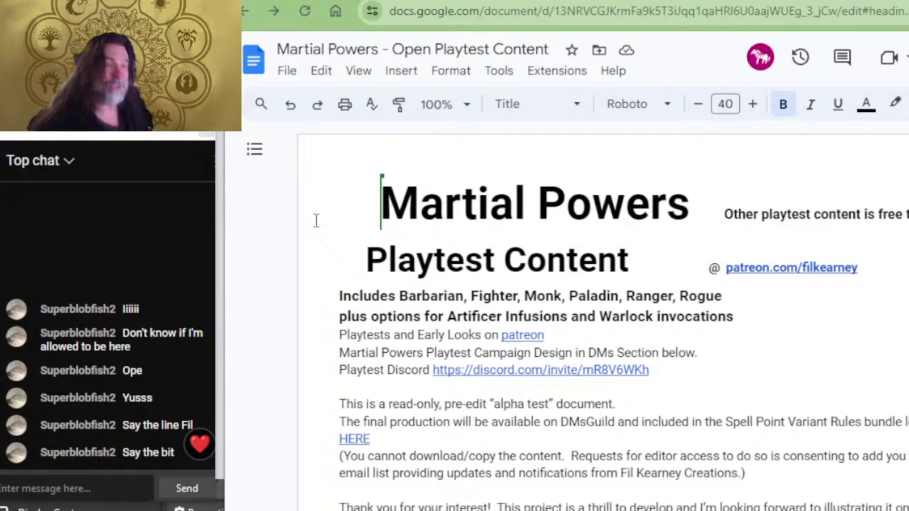
{"action": "key", "text": "BackSpace"}
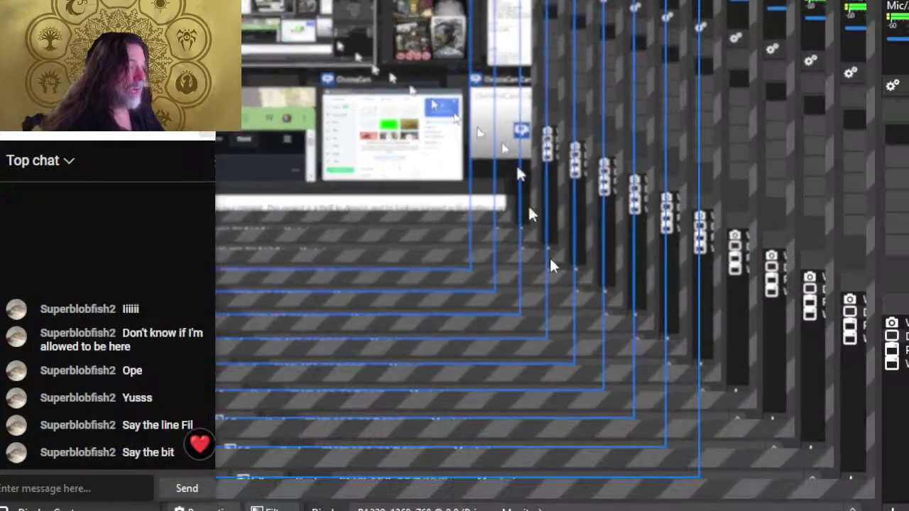
- Close the super bundle cover.jpg document in Photoshop and widen the live chat window beside it
{"action": "key", "text": "alt+Tab"}
{"action": "key", "text": "Tab"}
{"action": "key", "text": "Tab"}
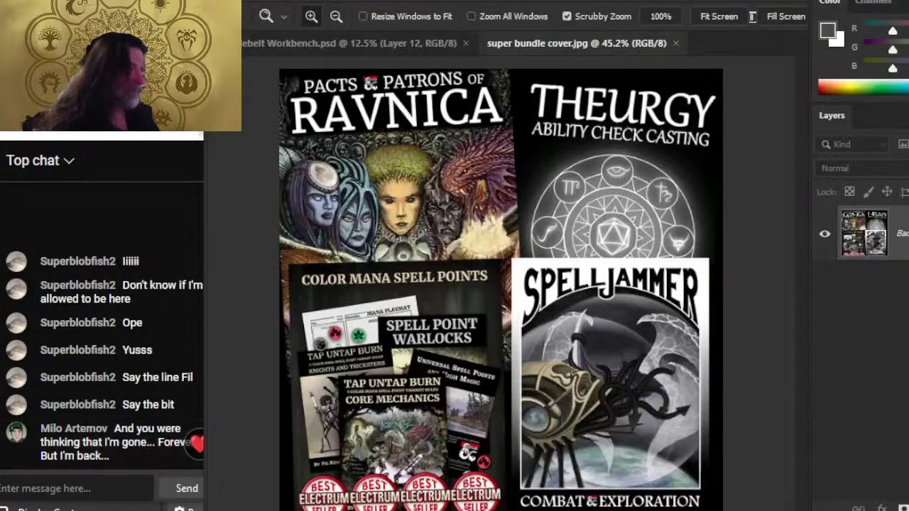
{"action": "left_click", "coordinate": [676, 44]}
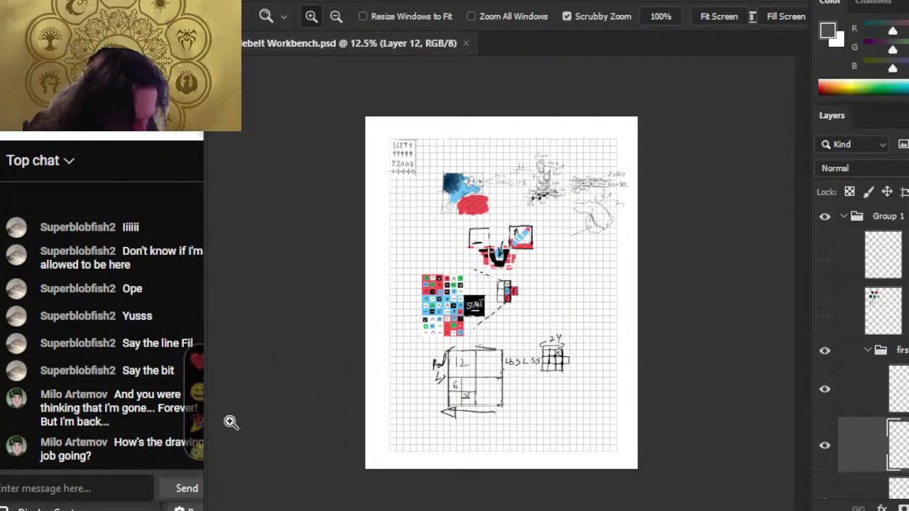
{"action": "left_click_drag", "start_coordinate": [205, 399], "coordinate": [219, 390]}
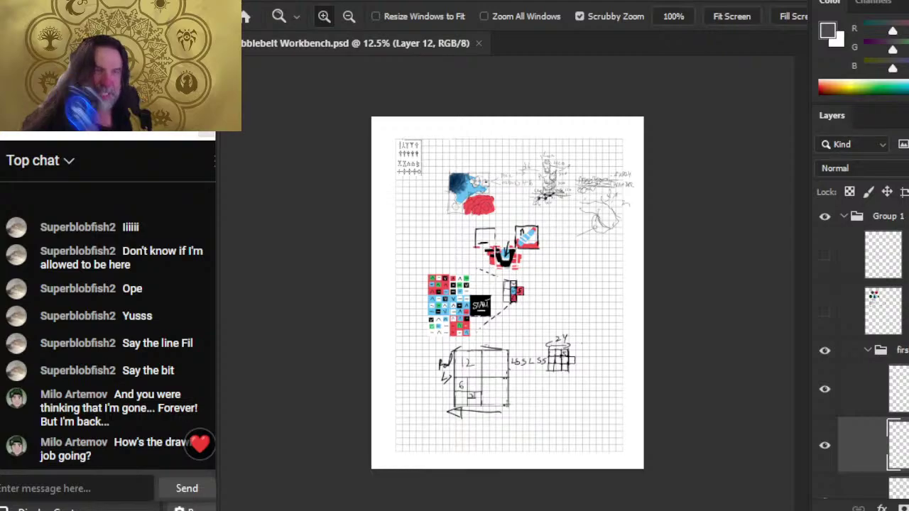
{"action": "key", "text": "alt+Tab"}
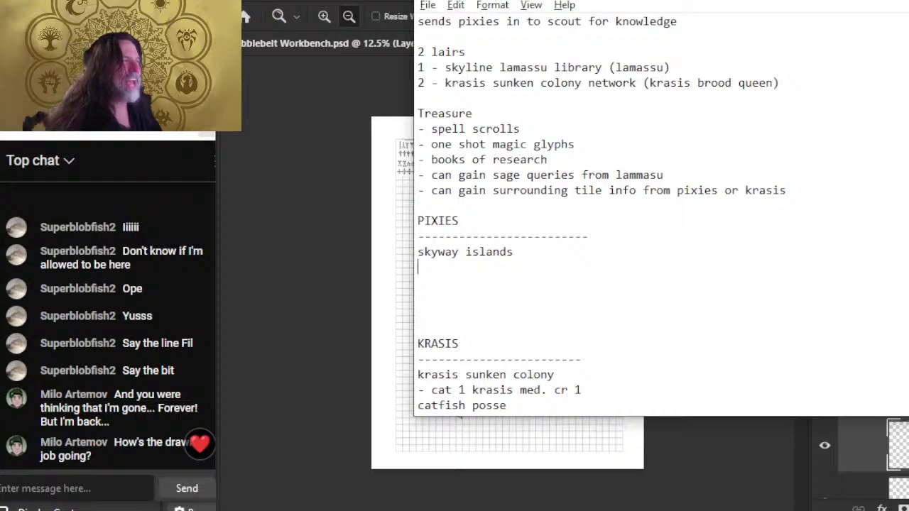
{"action": "scroll", "coordinate": [846, 170], "scroll_direction": "up", "scroll_amount": 15}
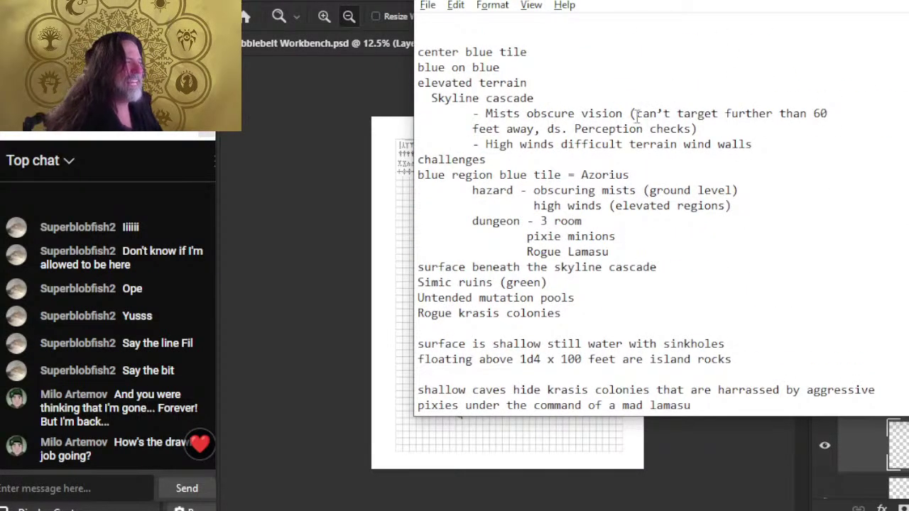
{"action": "left_click", "coordinate": [567, 34]}
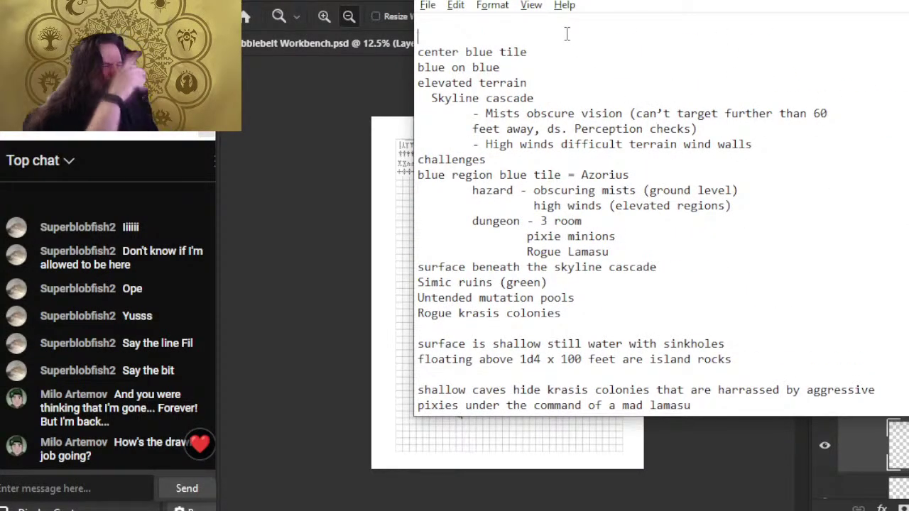
{"action": "scroll", "coordinate": [567, 34], "scroll_direction": "down", "scroll_amount": 1}
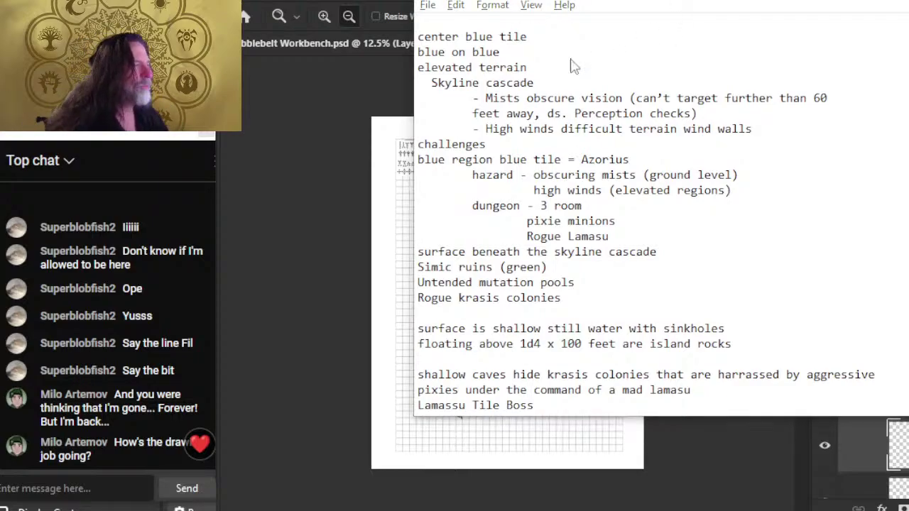
{"action": "key", "text": "alt+Tab"}
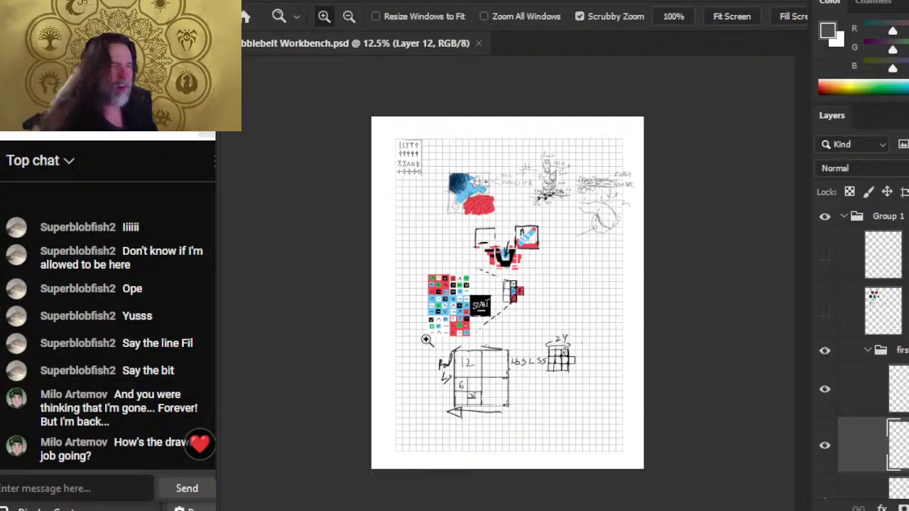
- Scrubby-zoom over the tile grid to 20.9%
{"action": "left_click_drag", "start_coordinate": [427, 340], "coordinate": [461, 364]}
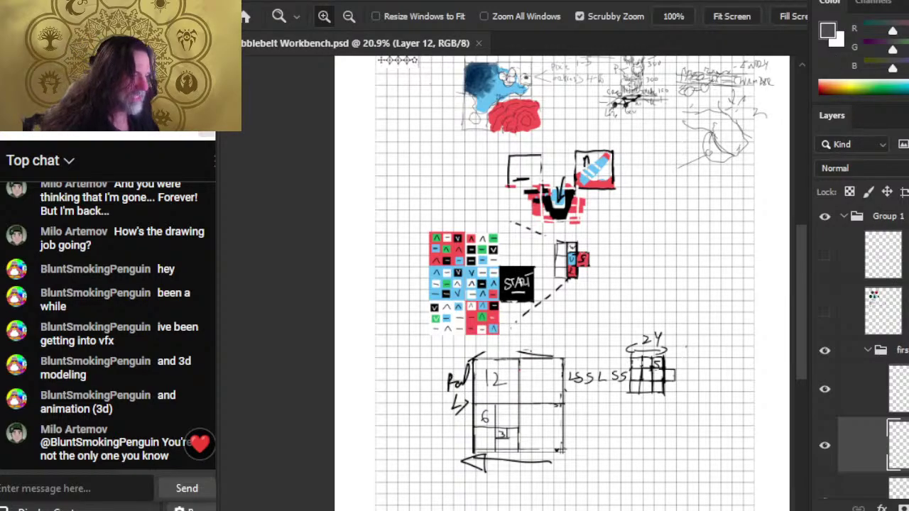
- Zoom to 52.9% on the START square and its surrounding arrow-tile blocks
{"action": "left_click_drag", "start_coordinate": [511, 293], "coordinate": [584, 311]}
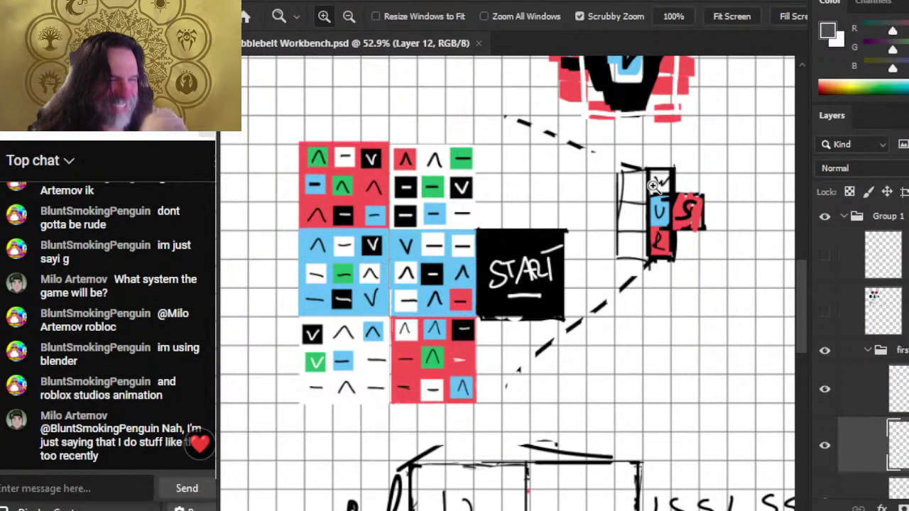
{"action": "scroll", "coordinate": [146, 366], "scroll_direction": "up", "scroll_amount": 3}
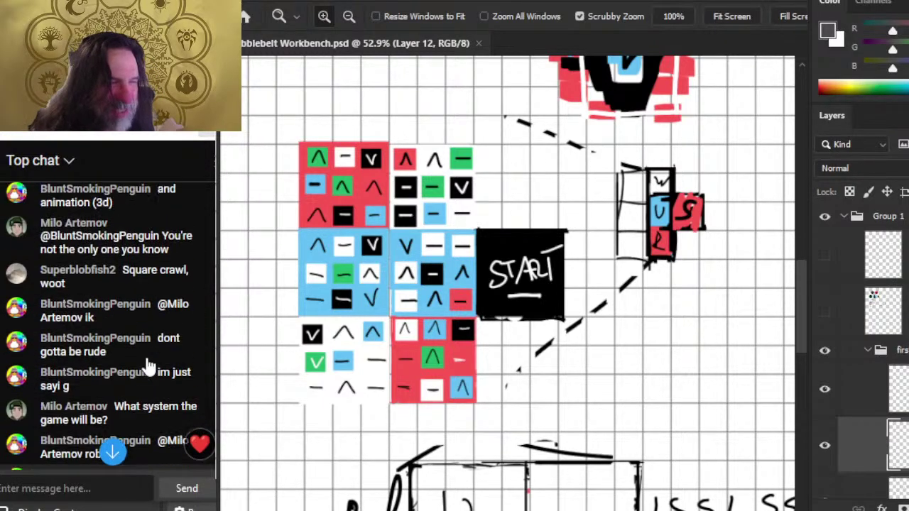
{"action": "scroll", "coordinate": [145, 355], "scroll_direction": "up", "scroll_amount": 8}
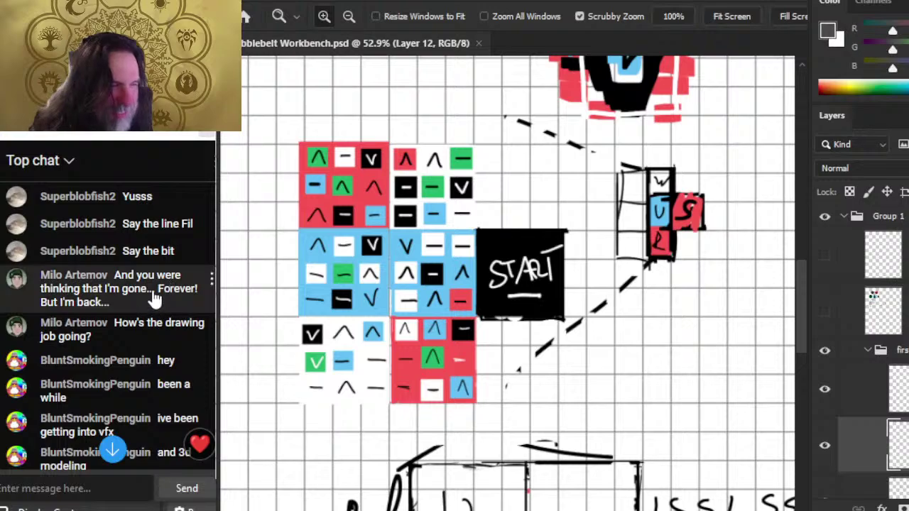
{"action": "scroll", "coordinate": [173, 258], "scroll_direction": "down", "scroll_amount": 3}
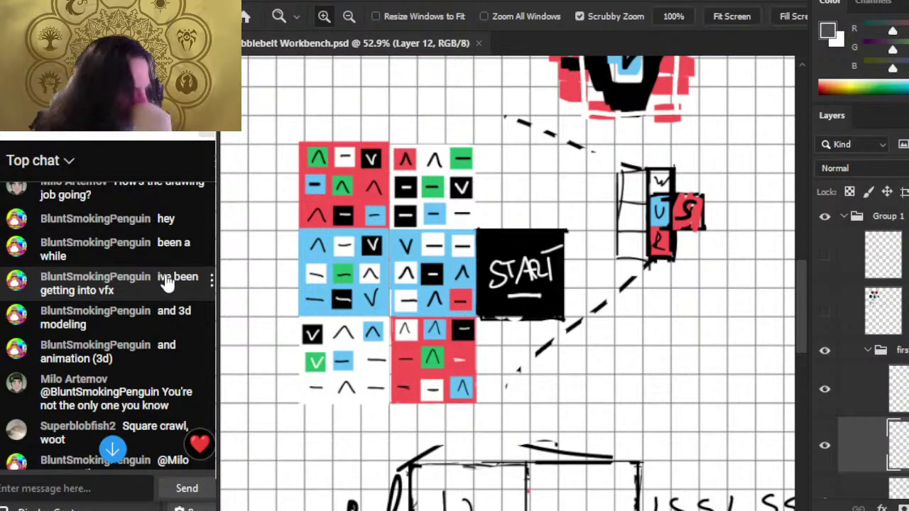
{"action": "scroll", "coordinate": [162, 299], "scroll_direction": "down", "scroll_amount": 2}
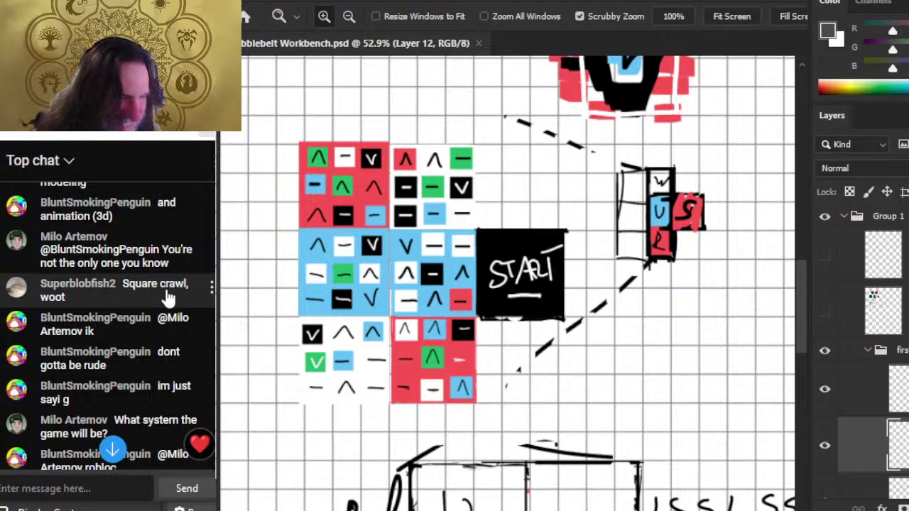
{"action": "scroll", "coordinate": [162, 306], "scroll_direction": "down", "scroll_amount": 3}
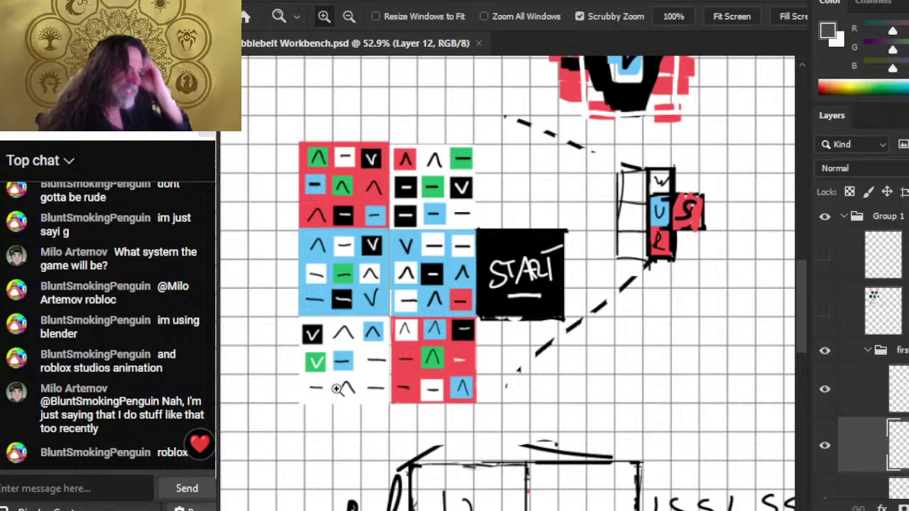
{"action": "key", "text": "super+Tab"}
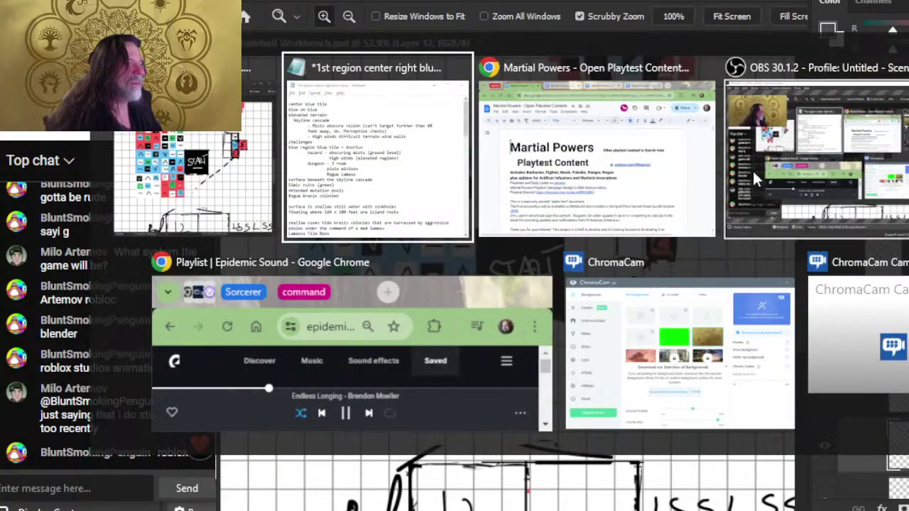
{"action": "left_click", "coordinate": [709, 249]}
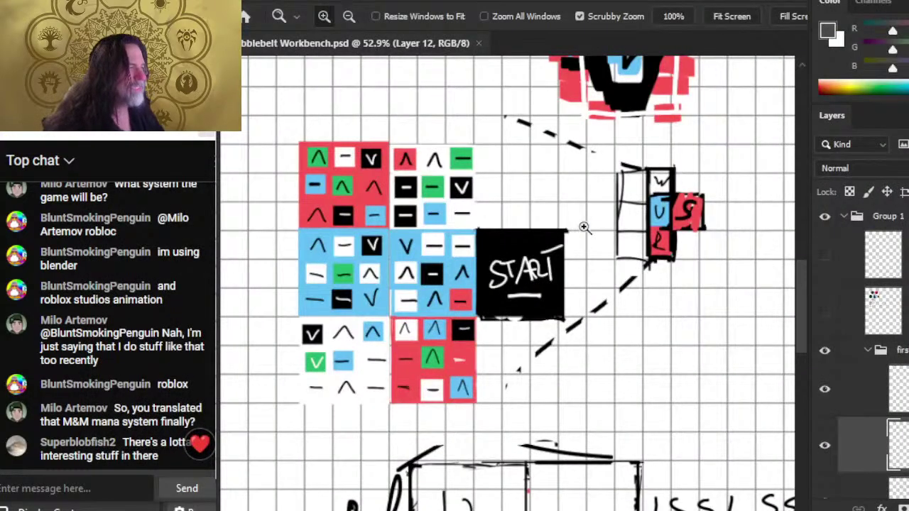
{"action": "key", "text": "alt+Tab"}
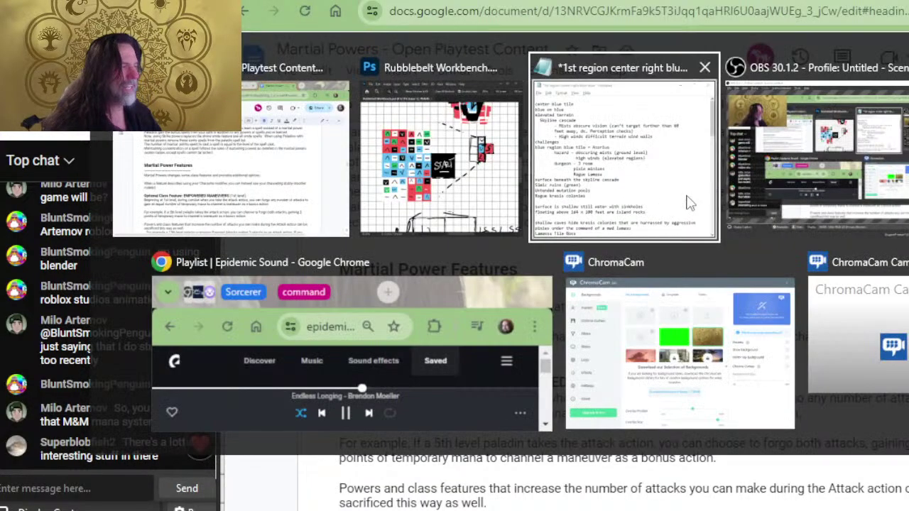
{"action": "left_click", "coordinate": [643, 145]}
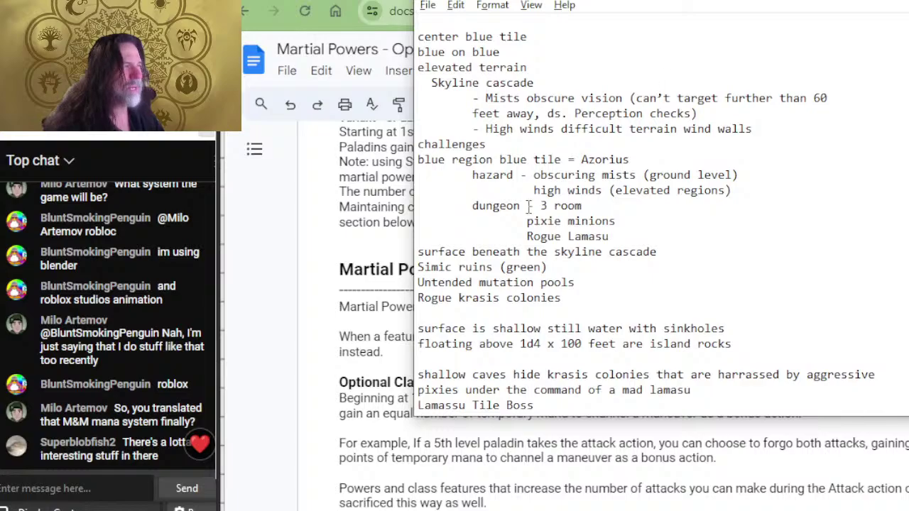
{"action": "scroll", "coordinate": [532, 205], "scroll_direction": "down", "scroll_amount": 2}
{"action": "scroll", "coordinate": [525, 182], "scroll_direction": "up", "scroll_amount": 2}
{"action": "key", "text": "alt+Tab"}
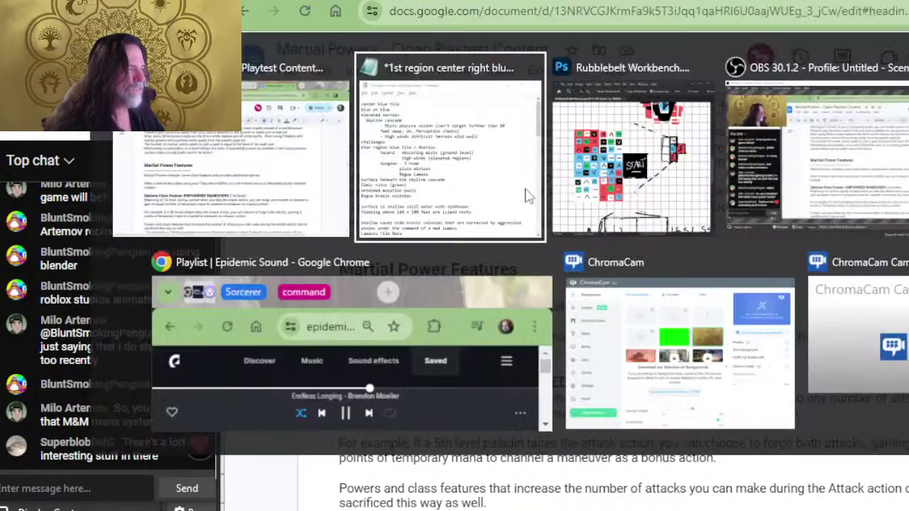
{"action": "key", "text": "alt+Tab"}
- Adjust the zoom around the START tile, then bring up the Martial Powers Google Doc
{"action": "left_click_drag", "start_coordinate": [473, 298], "coordinate": [544, 319]}
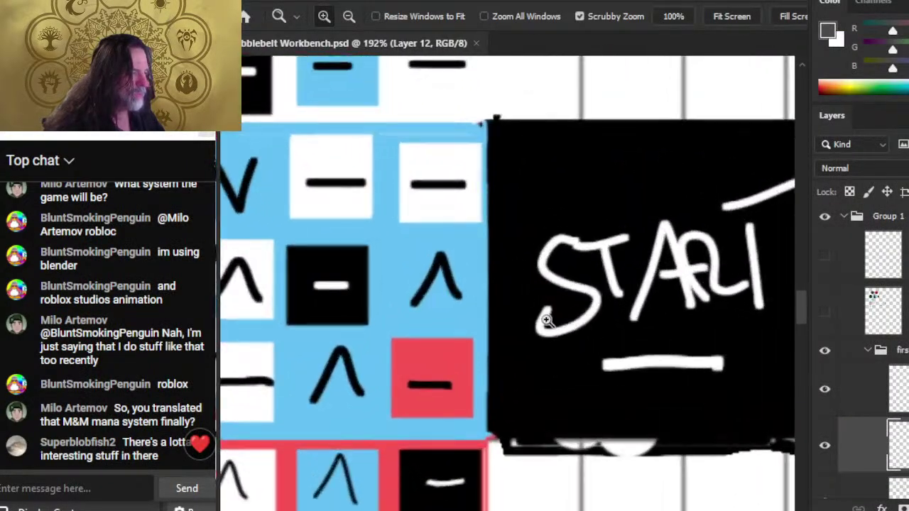
{"action": "left_click_drag", "start_coordinate": [457, 291], "coordinate": [511, 289]}
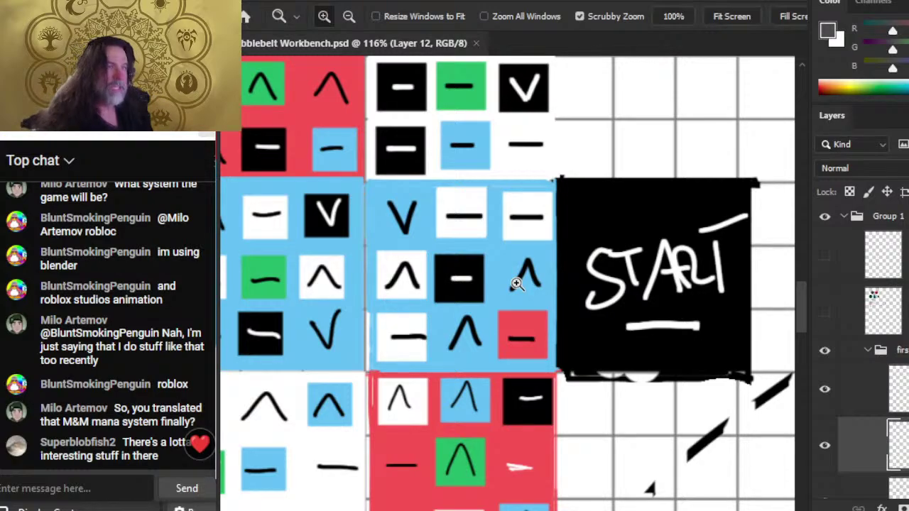
{"action": "key", "text": "alt+Tab"}
{"action": "key", "text": "alt+Tab"}
{"action": "key", "text": "alt+Tab"}
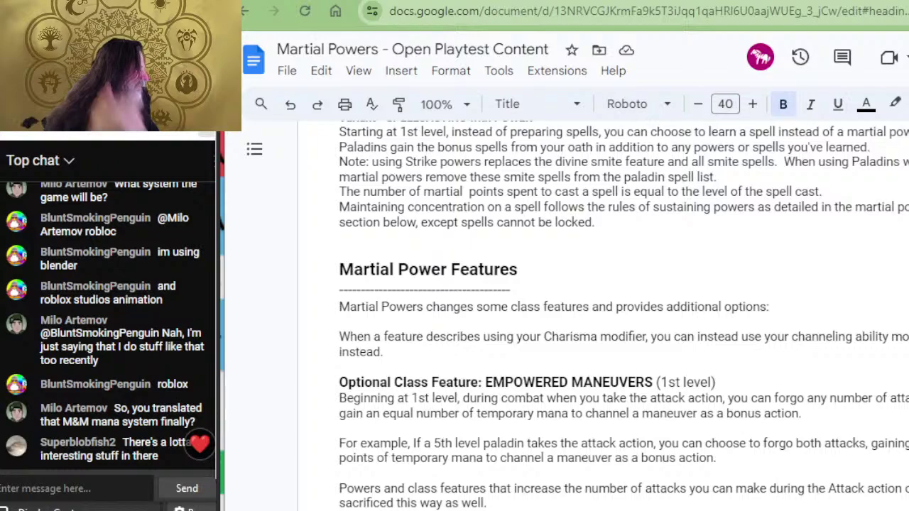
- Scroll to the Rubblebelt Color/Elevation roll tables, then return to the Photoshop grid map
{"action": "scroll", "coordinate": [653, 417], "scroll_direction": "down", "scroll_amount": 20}
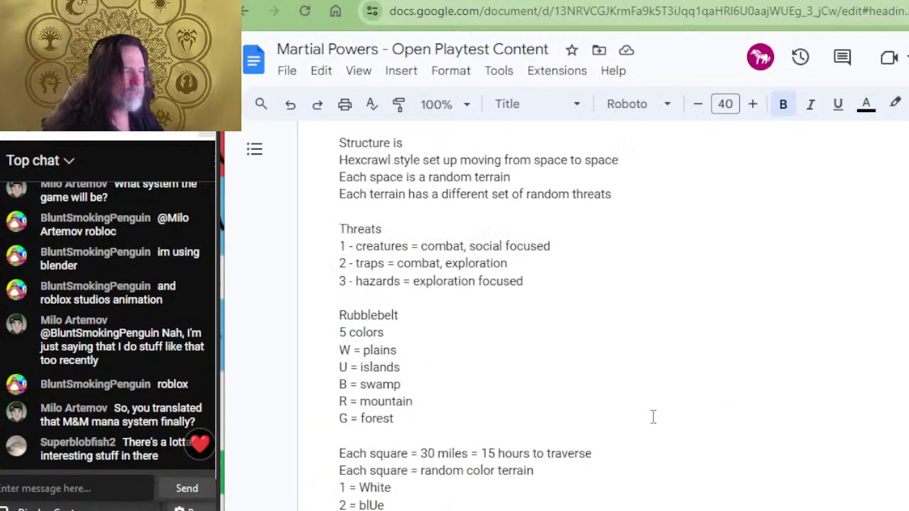
{"action": "scroll", "coordinate": [559, 365], "scroll_direction": "up", "scroll_amount": 1}
{"action": "scroll", "coordinate": [548, 351], "scroll_direction": "down", "scroll_amount": 4}
{"action": "scroll", "coordinate": [547, 343], "scroll_direction": "up", "scroll_amount": 2}
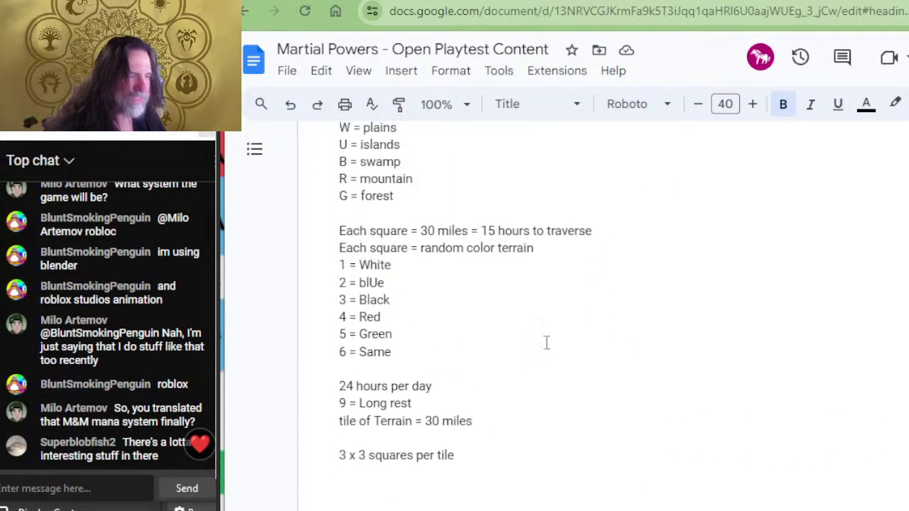
{"action": "scroll", "coordinate": [417, 291], "scroll_direction": "down", "scroll_amount": 9}
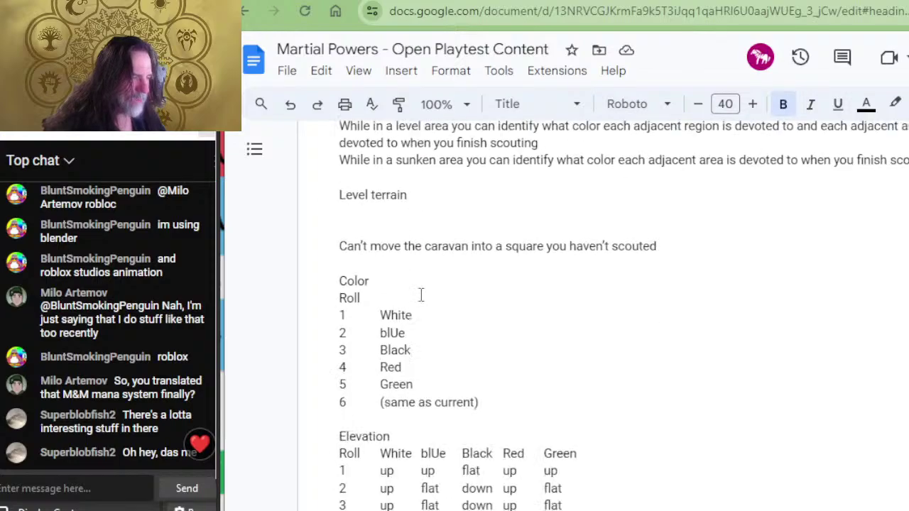
{"action": "scroll", "coordinate": [421, 295], "scroll_direction": "down", "scroll_amount": 3}
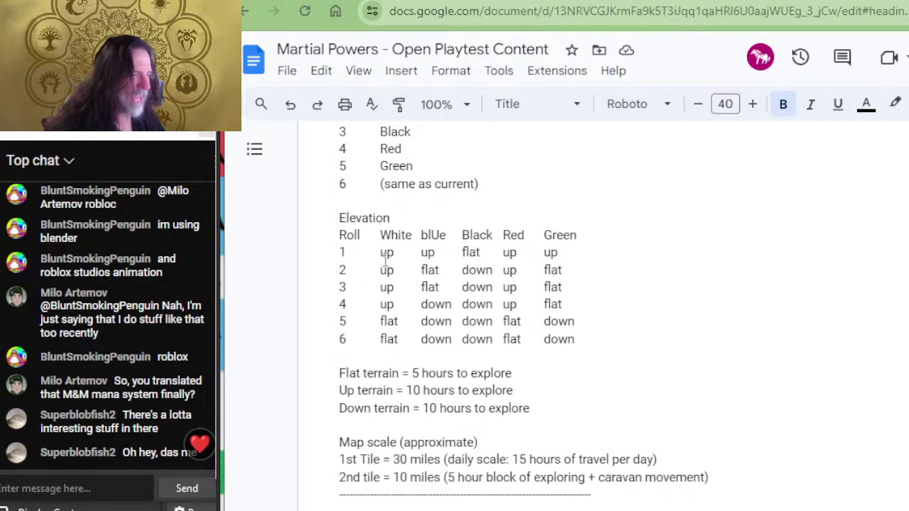
{"action": "key", "text": "alt+Tab"}
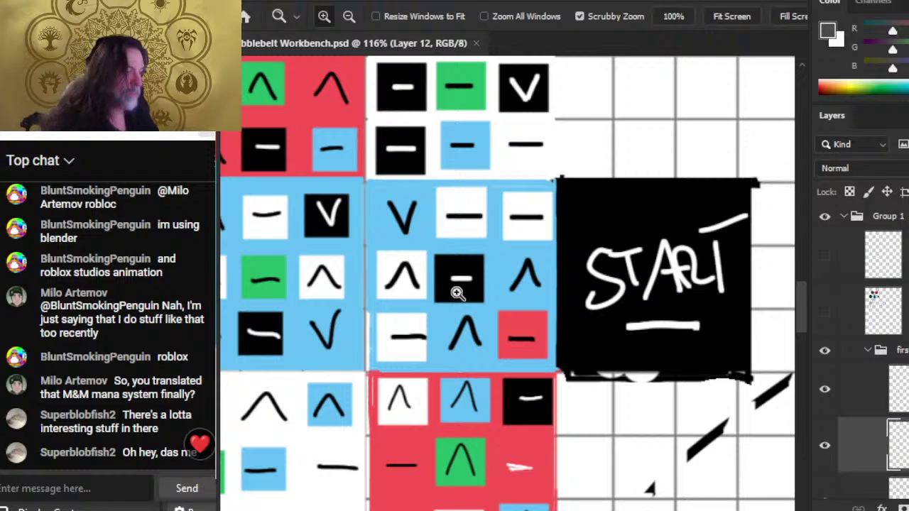
- Return to the Martial Powers doc and scroll to the Blue elevated list, Skyline cascade to Floating islands
{"action": "key", "text": "alt+Tab"}
{"action": "scroll", "coordinate": [604, 273], "scroll_direction": "down", "scroll_amount": 10}
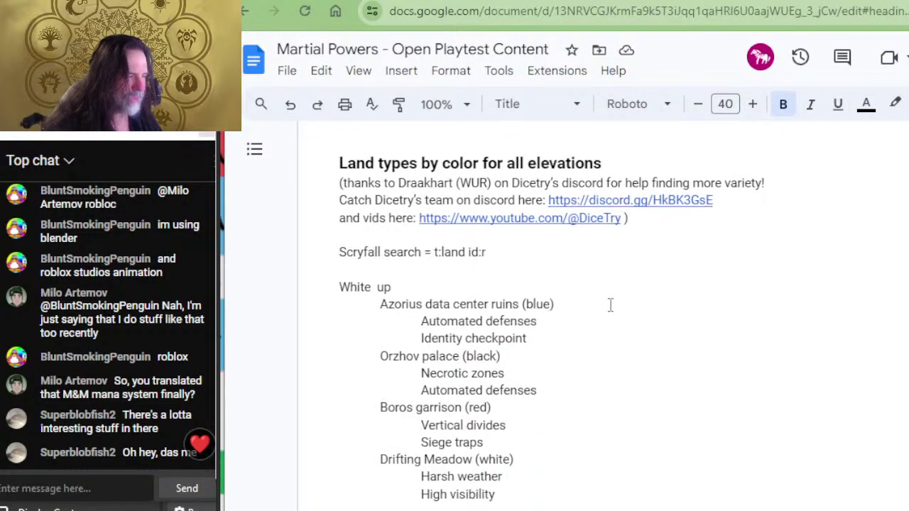
{"action": "scroll", "coordinate": [437, 304], "scroll_direction": "down", "scroll_amount": 10}
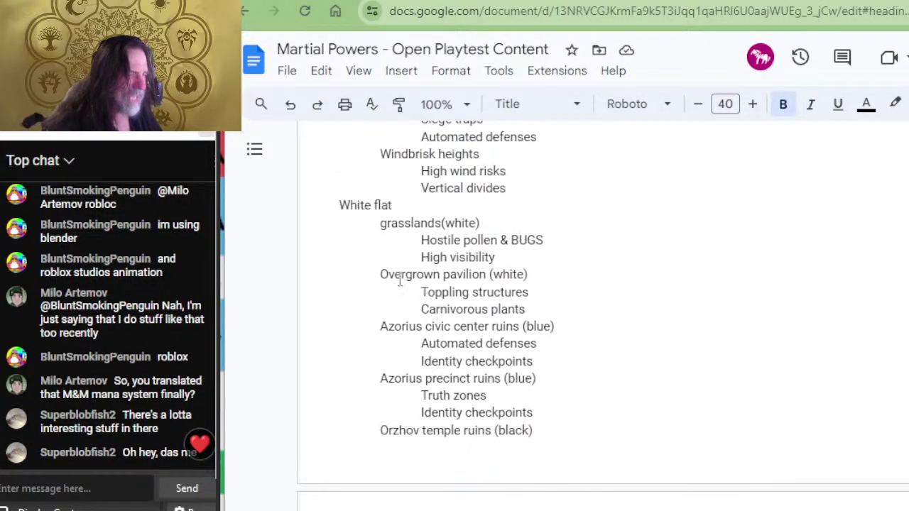
{"action": "scroll", "coordinate": [428, 319], "scroll_direction": "down", "scroll_amount": 2}
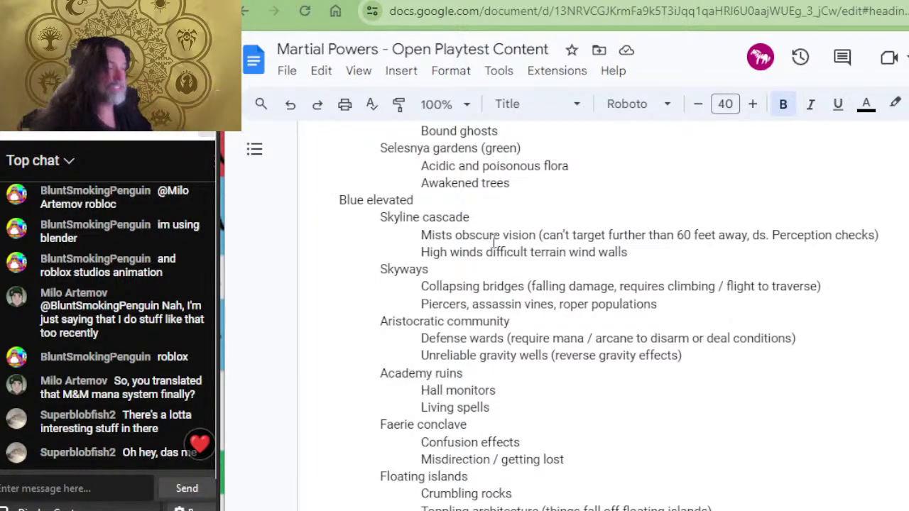
- Switch from Google Docs back to the Rubblebelt Workbench.psd canvas in Photoshop
{"action": "key", "text": "alt+Tab"}
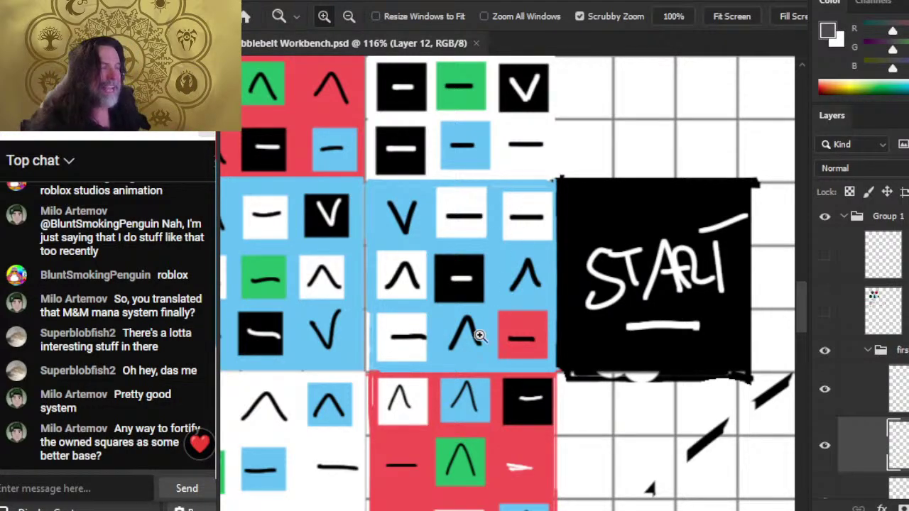
- Pan the canvas until the red, blue and white arrow-tile blocks and black START square are centred
{"action": "scroll", "coordinate": [547, 298], "scroll_direction": "down", "scroll_amount": 1}
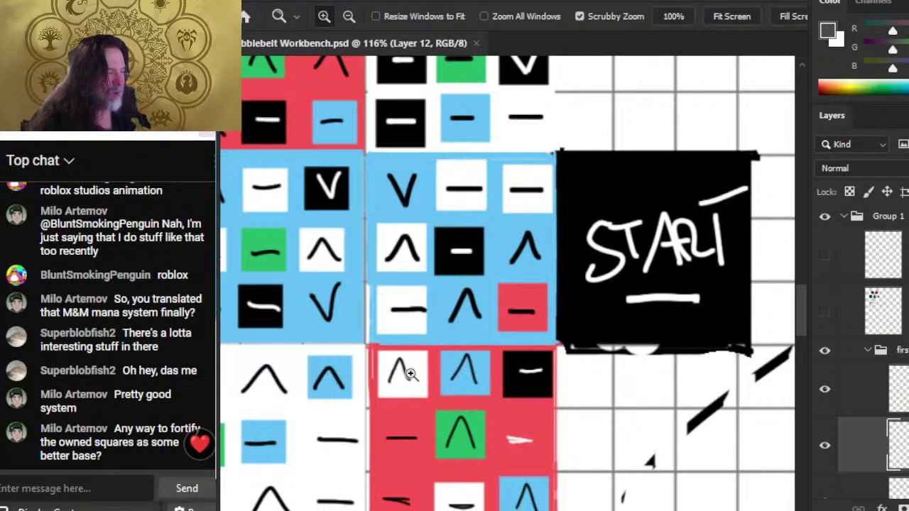
{"action": "scroll", "coordinate": [401, 238], "scroll_direction": "left", "scroll_amount": 6}
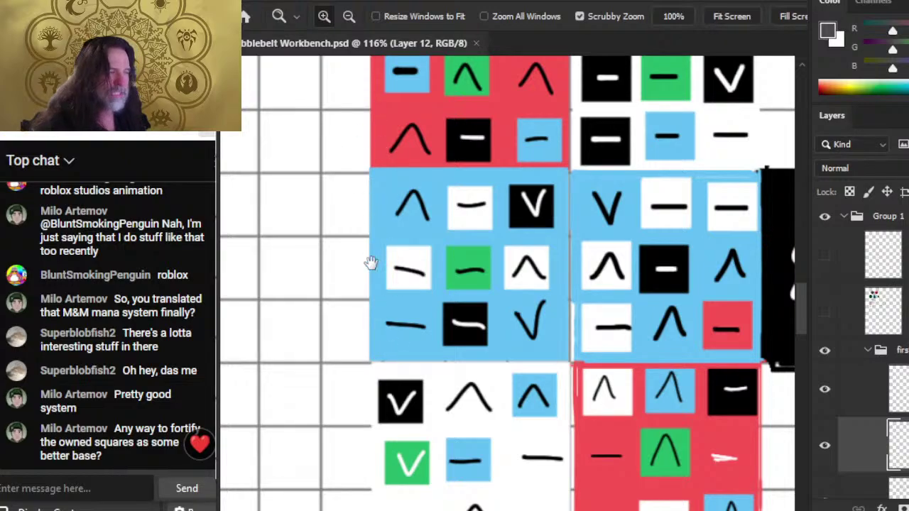
{"action": "left_click_drag", "start_coordinate": [369, 264], "coordinate": [459, 266]}
{"action": "left_click_drag", "start_coordinate": [597, 250], "coordinate": [355, 238]}
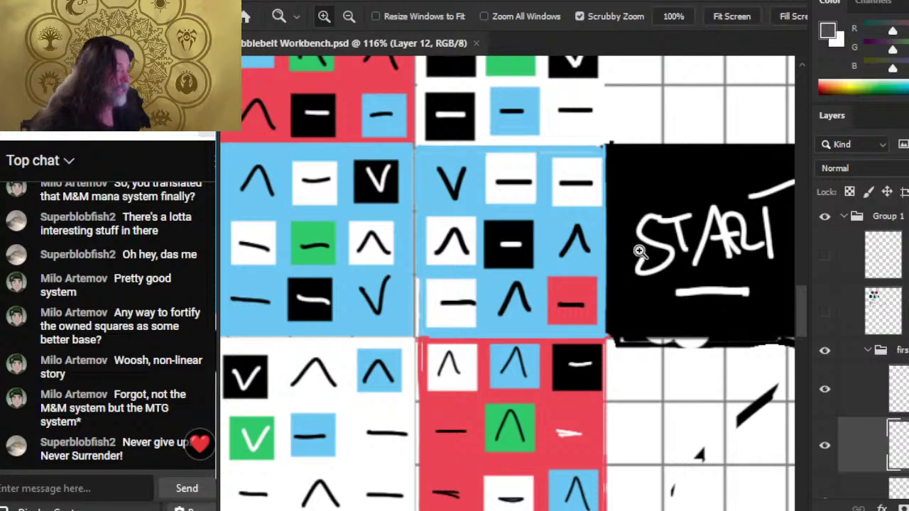
- Centre the START tile and zoom out from 116% to 63.3% to show all six tile blocks
{"action": "left_click_drag", "start_coordinate": [641, 252], "coordinate": [559, 319]}
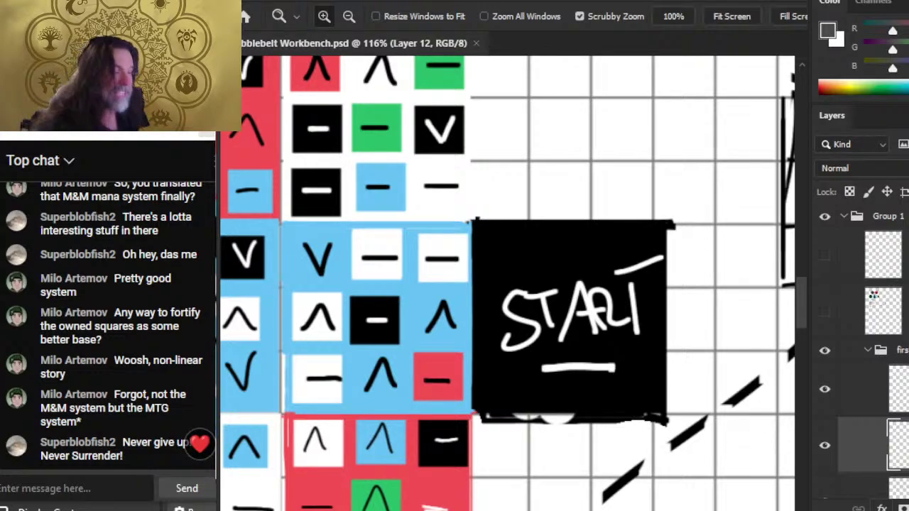
{"action": "left_click_drag", "start_coordinate": [412, 420], "coordinate": [512, 414]}
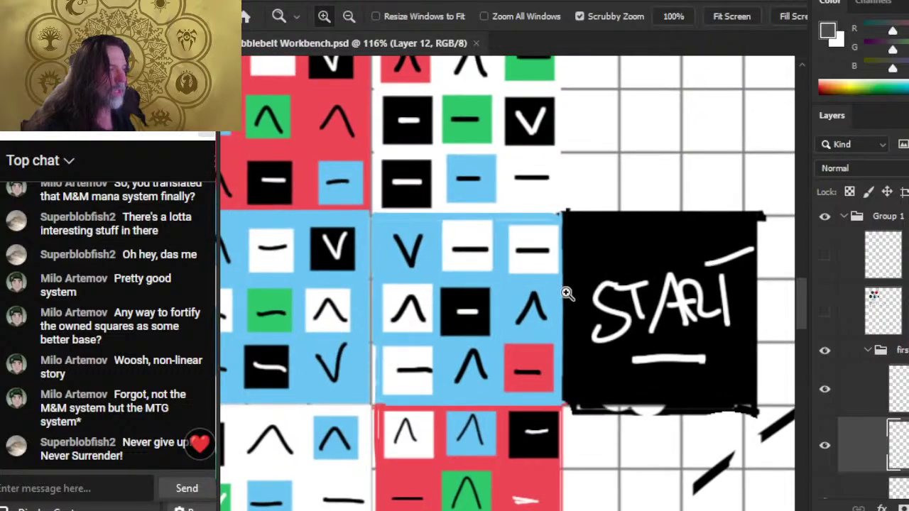
{"action": "scroll", "coordinate": [539, 299], "scroll_direction": "down", "scroll_amount": 3}
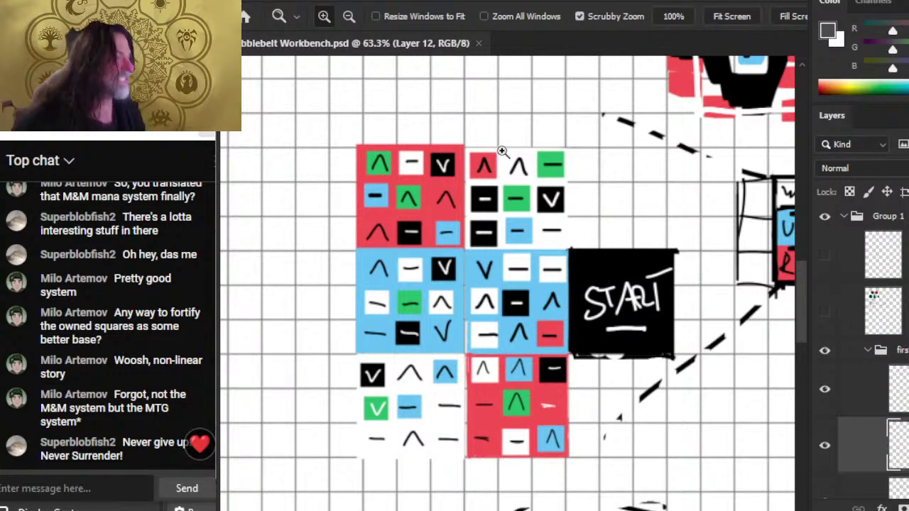
- Switch to the Notepad campaign notes and scroll to the lairs, treasure and PIXIES 'skyway islands' sections
{"action": "key", "text": "alt+Tab"}
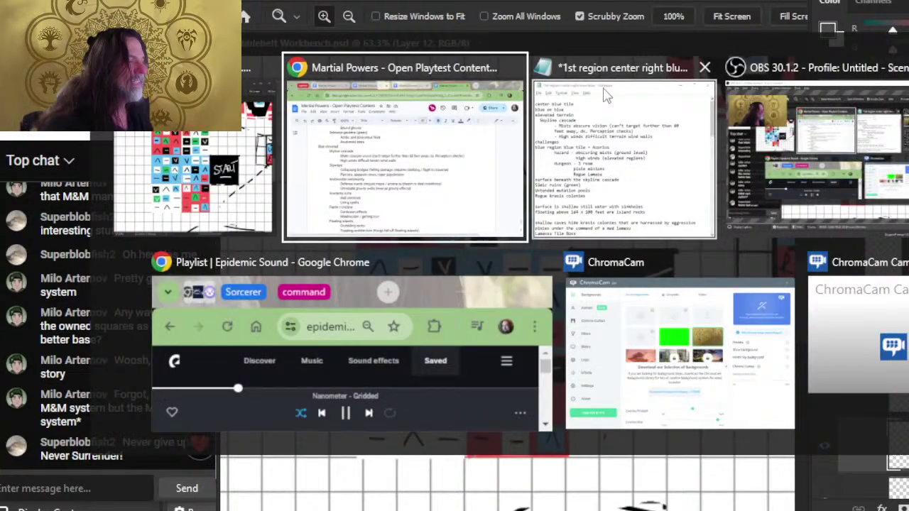
{"action": "left_click", "coordinate": [642, 170]}
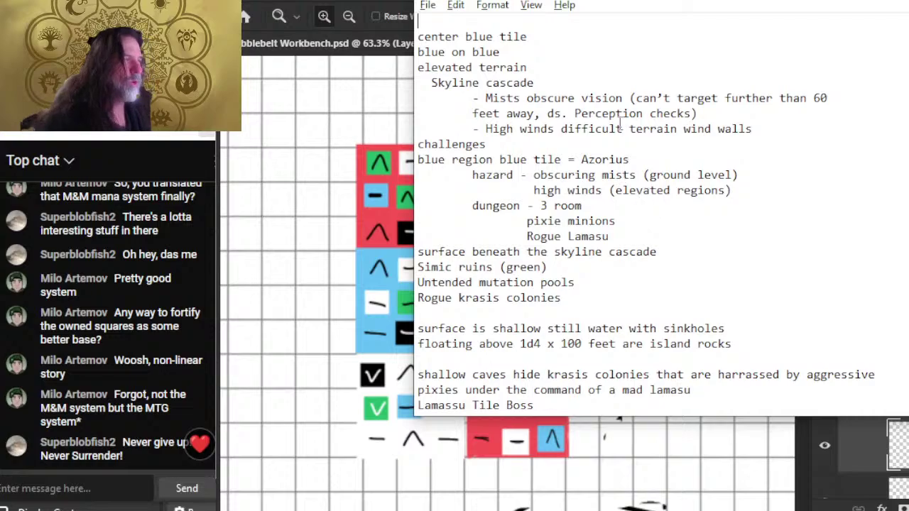
{"action": "scroll", "coordinate": [632, 143], "scroll_direction": "down", "scroll_amount": 5}
{"action": "scroll", "coordinate": [646, 170], "scroll_direction": "up", "scroll_amount": 5}
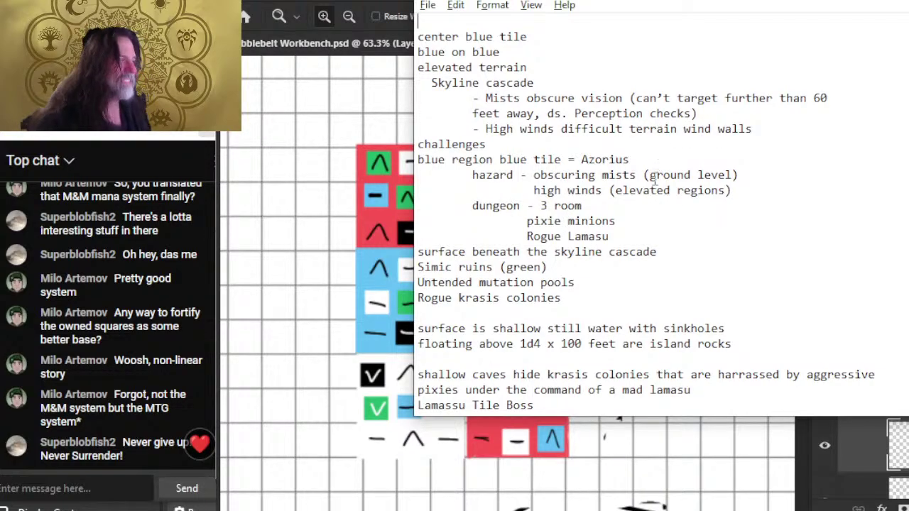
{"action": "scroll", "coordinate": [547, 236], "scroll_direction": "down", "scroll_amount": 8}
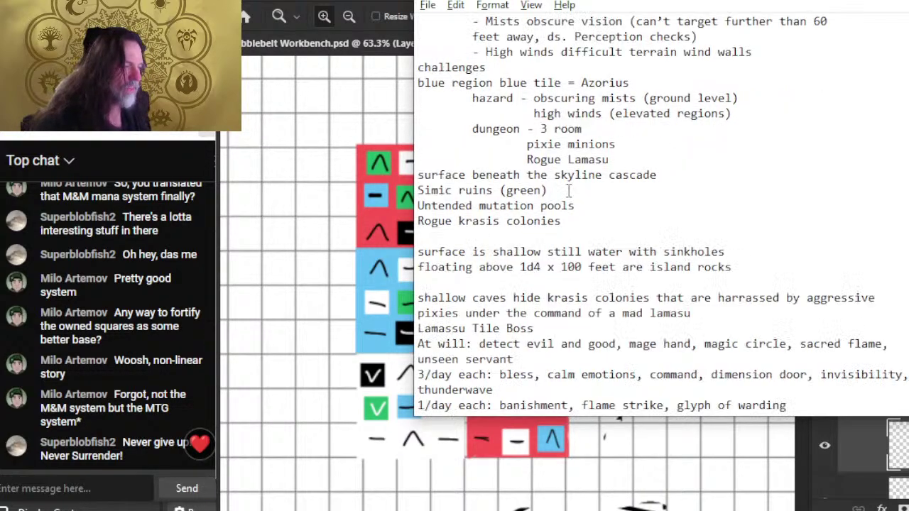
{"action": "scroll", "coordinate": [571, 206], "scroll_direction": "down", "scroll_amount": 13}
{"action": "scroll", "coordinate": [579, 220], "scroll_direction": "up", "scroll_amount": 5}
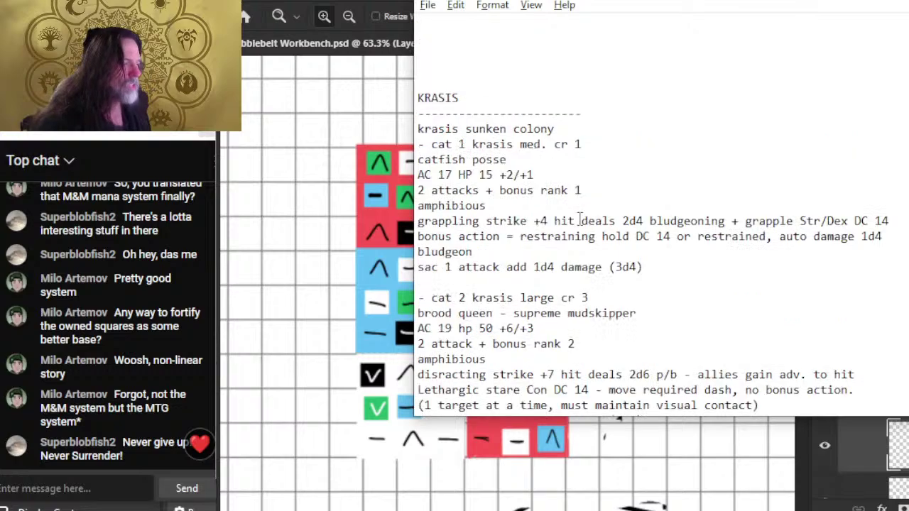
{"action": "scroll", "coordinate": [579, 224], "scroll_direction": "up", "scroll_amount": 2}
{"action": "left_click", "coordinate": [549, 252]}
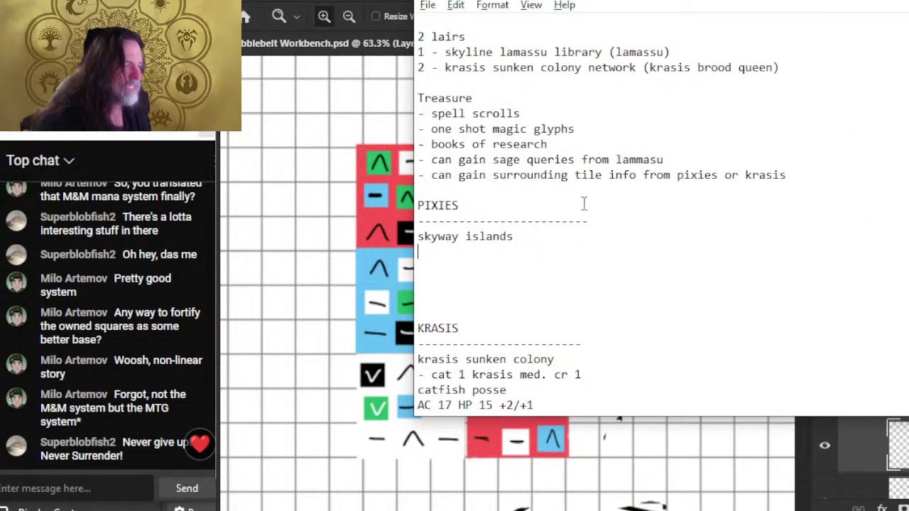
{"action": "scroll", "coordinate": [587, 203], "scroll_direction": "up", "scroll_amount": 4}
{"action": "scroll", "coordinate": [596, 193], "scroll_direction": "up", "scroll_amount": 2}
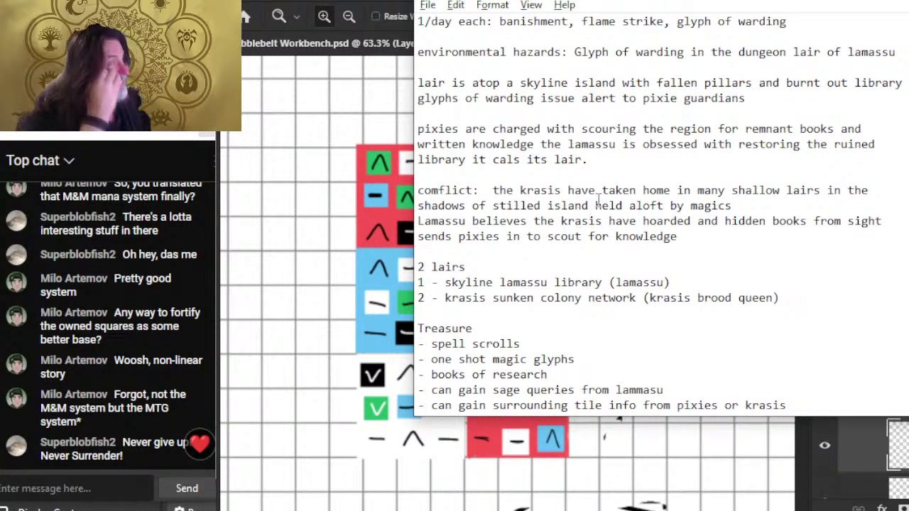
{"action": "scroll", "coordinate": [664, 260], "scroll_direction": "down", "scroll_amount": 5}
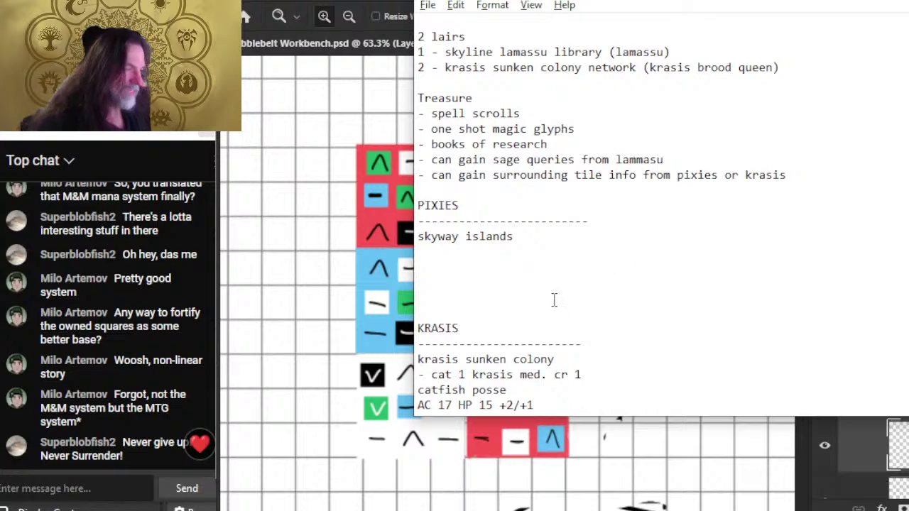
{"action": "left_click", "coordinate": [550, 252]}
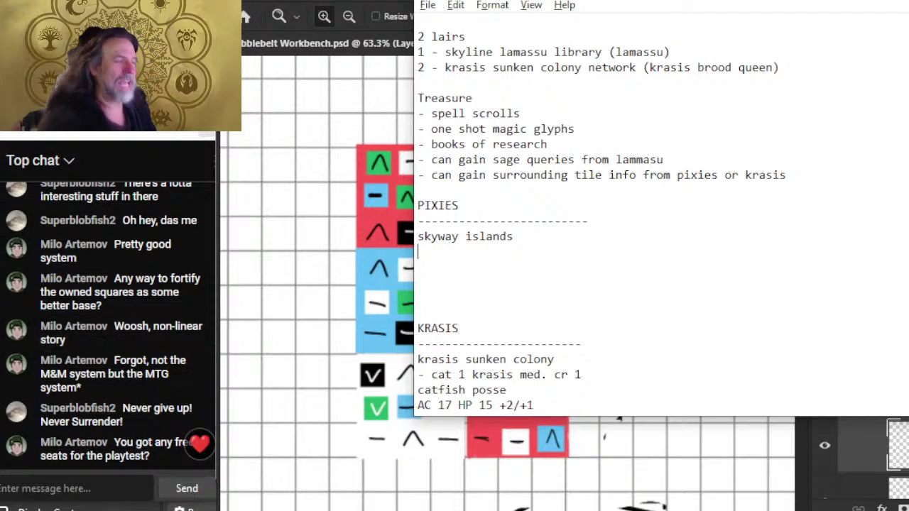
- Switch from Notepad back to the Photoshop Workbench.psd grid sheet
{"action": "key", "text": "alt+Tab"}
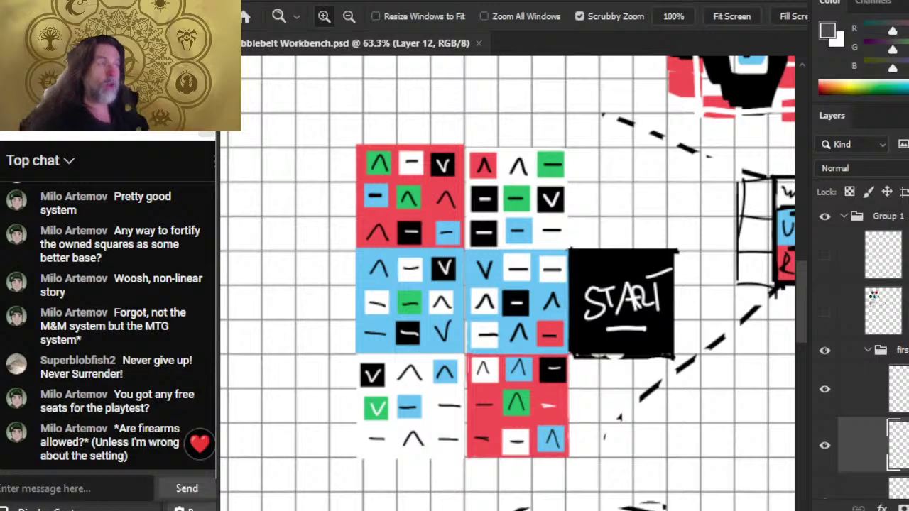
- Return to the Photoshop grid sheet showing the six red, blue and white arrow-tile blocks around START
{"action": "key", "text": "alt+Tab"}
{"action": "key", "text": "alt+Tab"}
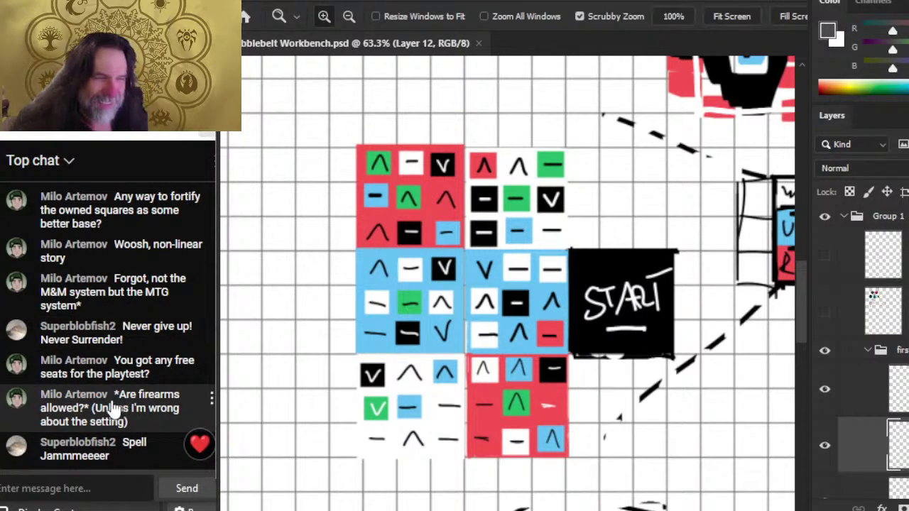
{"action": "scroll", "coordinate": [165, 324], "scroll_direction": "up", "scroll_amount": 4}
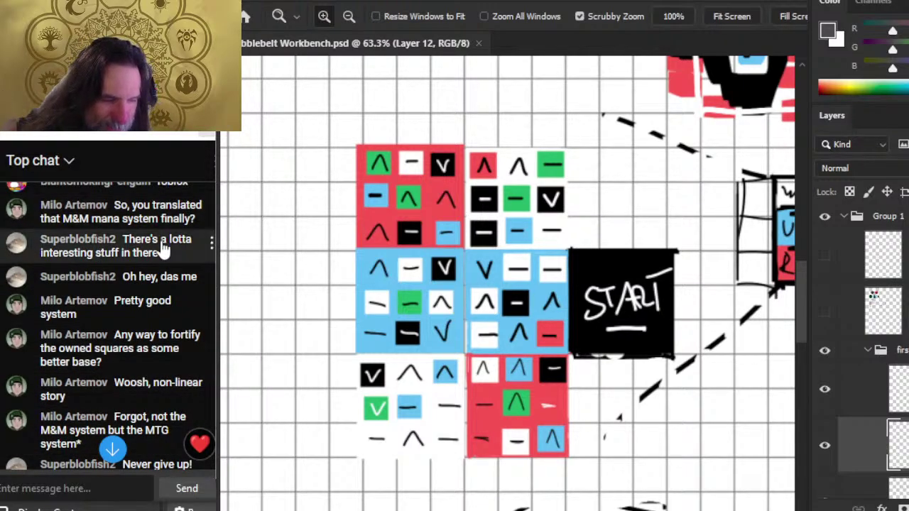
{"action": "scroll", "coordinate": [162, 234], "scroll_direction": "down", "scroll_amount": 4}
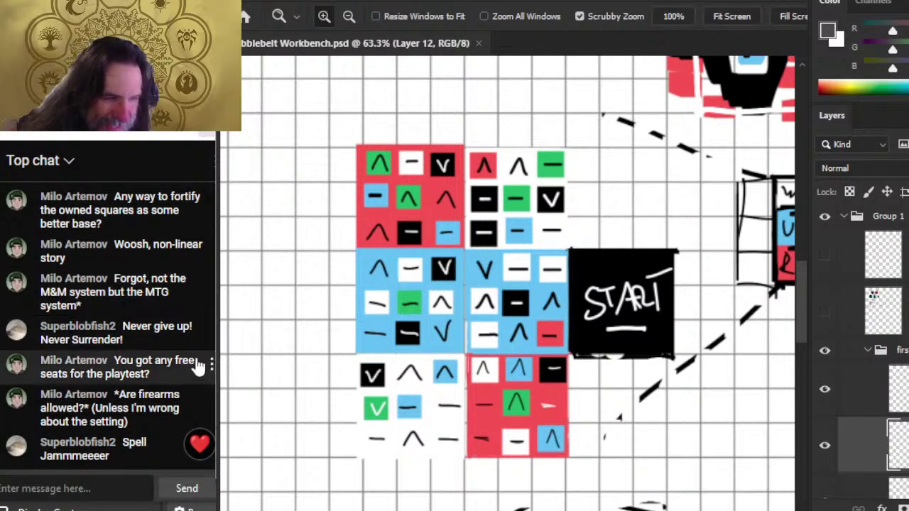
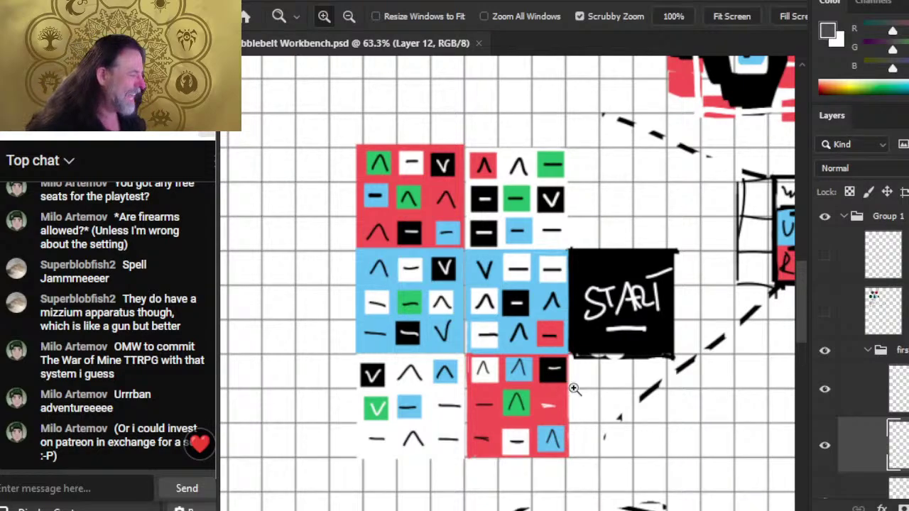
- Leave the Photoshop tile map, passing the PIXIES notes, and bring up the Martial Powers playtest doc in Chrome
{"action": "key", "text": "alt+Tab"}
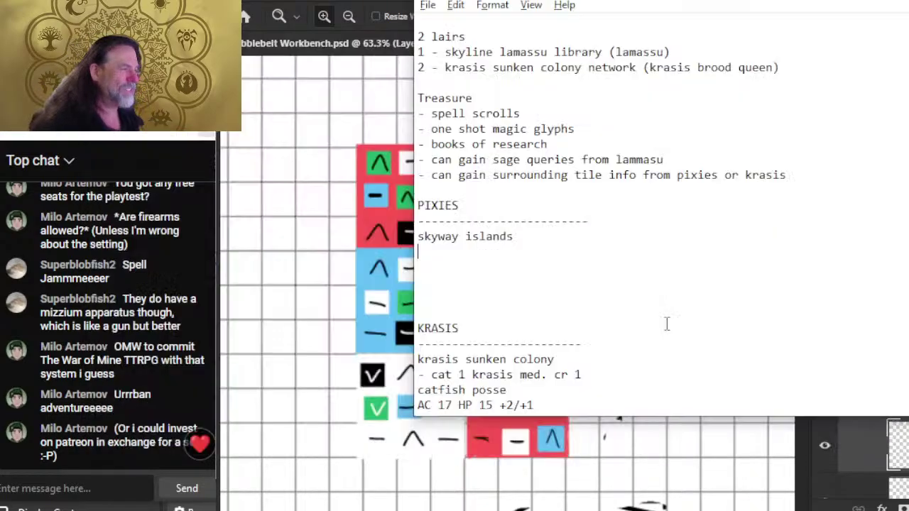
{"action": "key", "text": "alt+Tab"}
{"action": "key", "text": "Tab"}
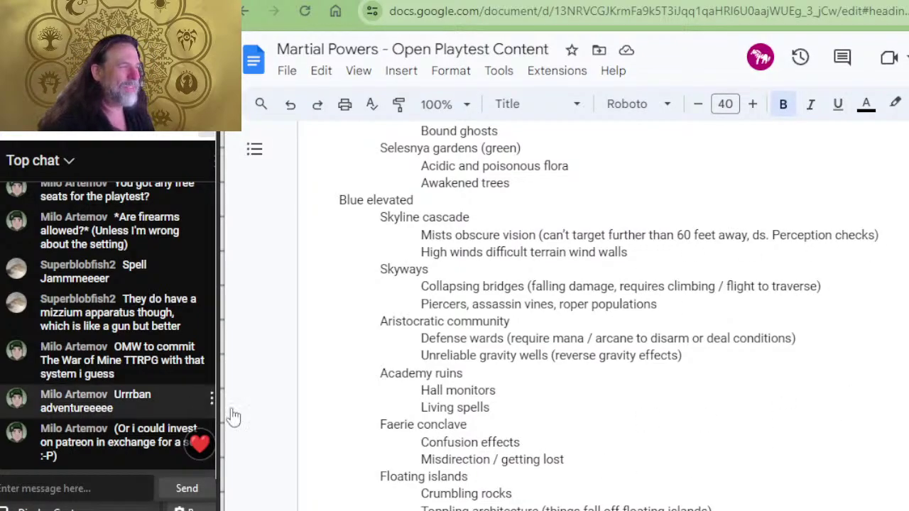
- Scroll up through the playtest document to the Power Monsters section
{"action": "scroll", "coordinate": [524, 426], "scroll_direction": "up", "scroll_amount": 2}
{"action": "scroll", "coordinate": [524, 426], "scroll_direction": "up", "scroll_amount": 15}
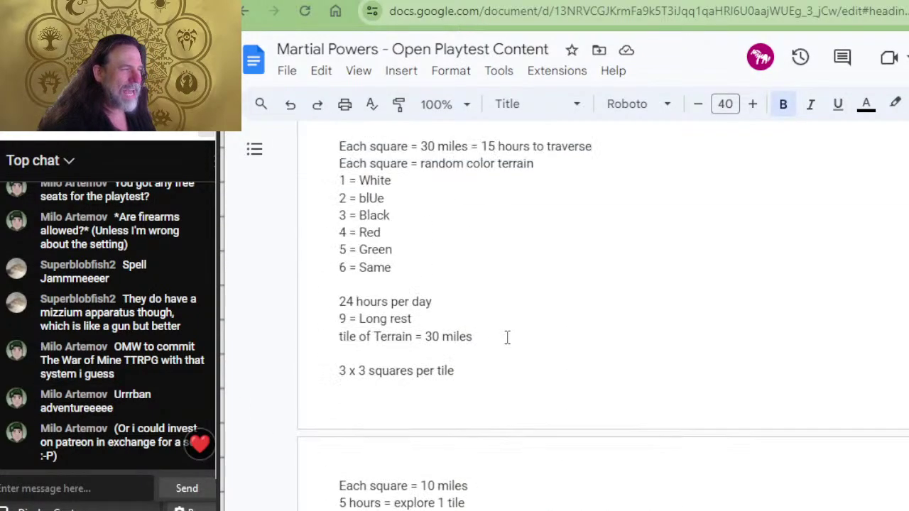
{"action": "scroll", "coordinate": [508, 335], "scroll_direction": "up", "scroll_amount": 20}
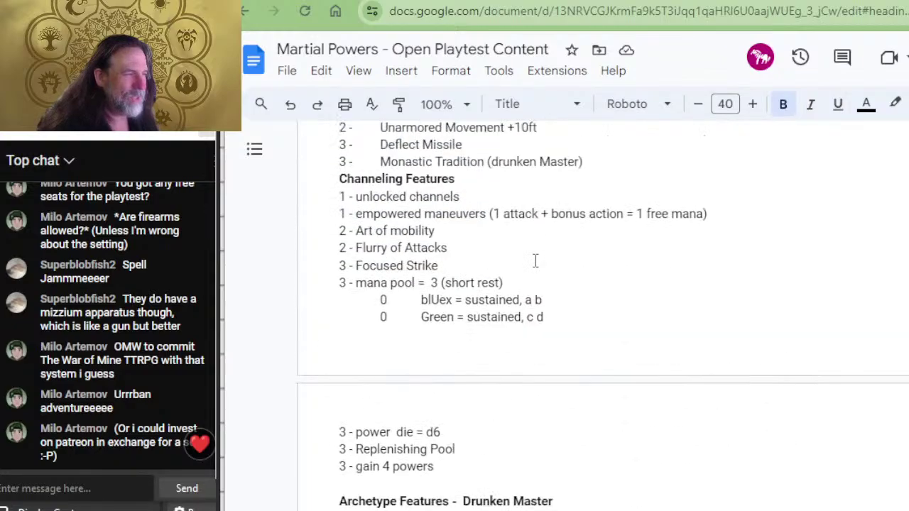
{"action": "scroll", "coordinate": [563, 293], "scroll_direction": "up", "scroll_amount": 4}
{"action": "scroll", "coordinate": [566, 295], "scroll_direction": "up", "scroll_amount": 20}
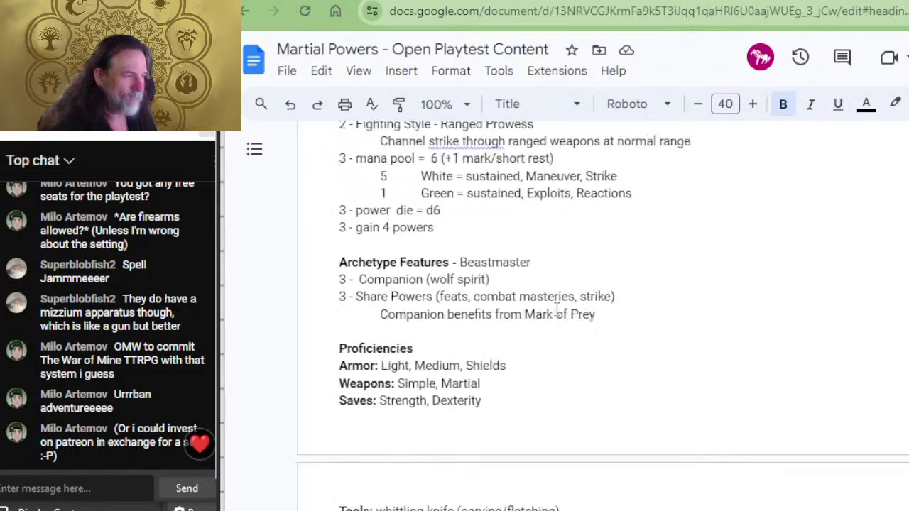
{"action": "scroll", "coordinate": [489, 350], "scroll_direction": "up", "scroll_amount": 15}
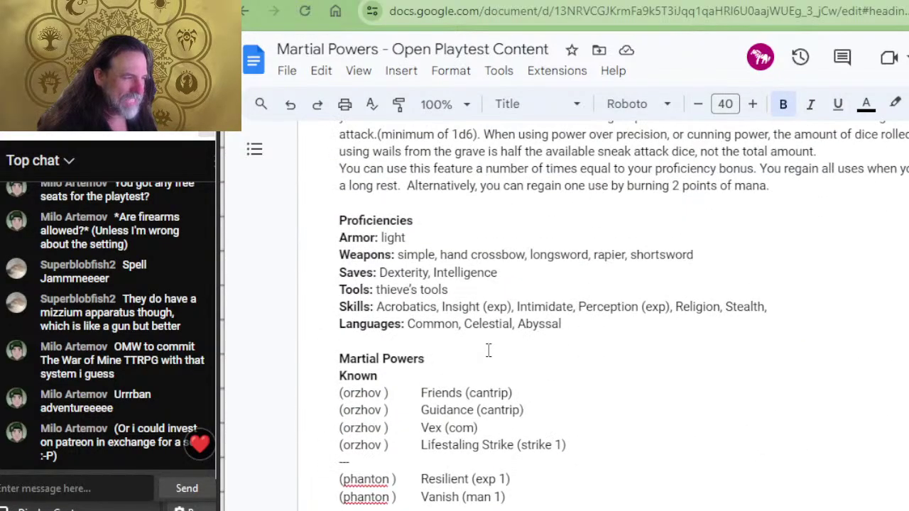
{"action": "scroll", "coordinate": [488, 350], "scroll_direction": "up", "scroll_amount": 10}
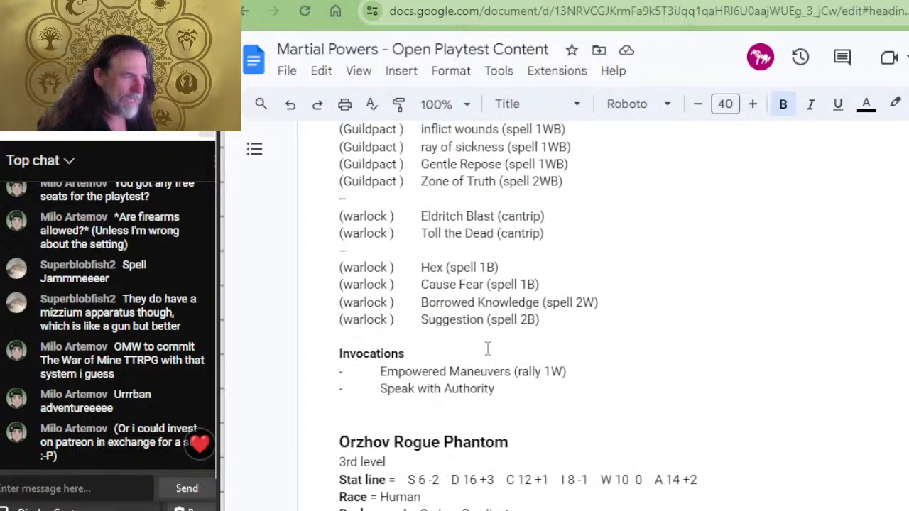
{"action": "scroll", "coordinate": [486, 344], "scroll_direction": "up", "scroll_amount": 10}
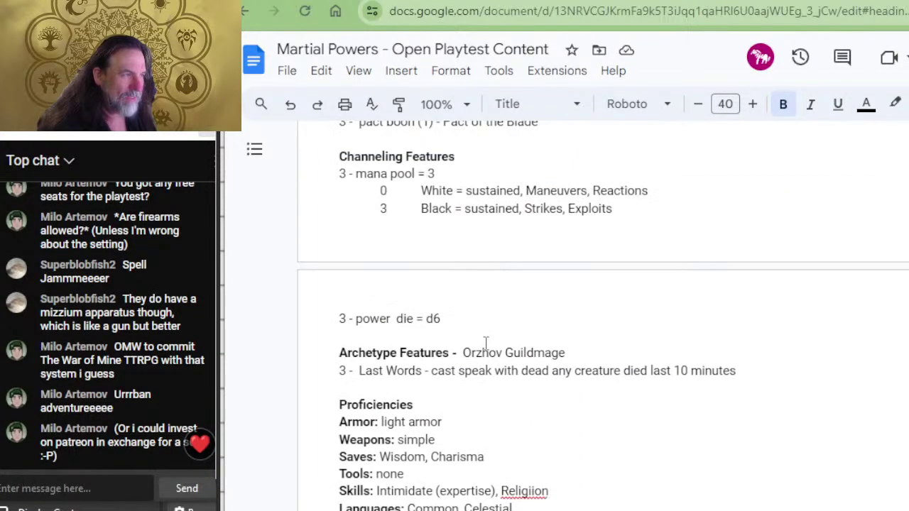
{"action": "scroll", "coordinate": [485, 341], "scroll_direction": "down", "scroll_amount": 9}
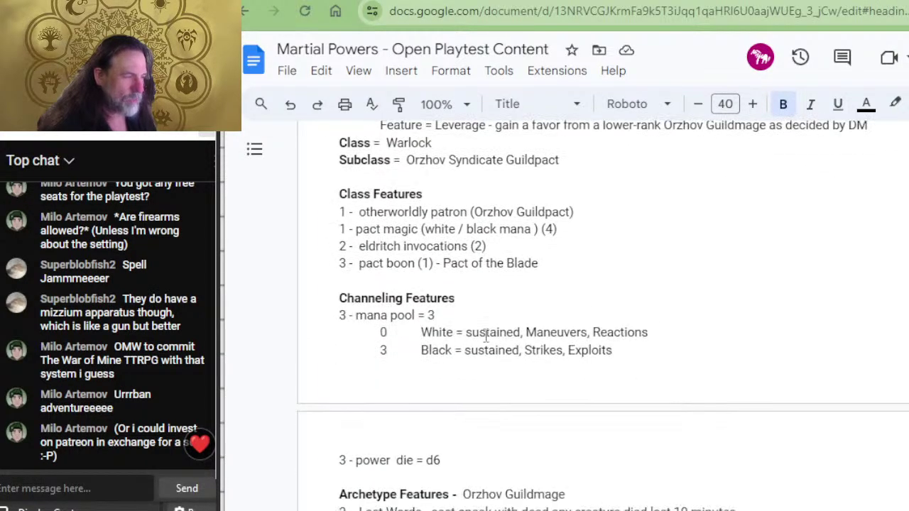
{"action": "scroll", "coordinate": [480, 355], "scroll_direction": "up", "scroll_amount": 9}
{"action": "scroll", "coordinate": [490, 263], "scroll_direction": "up", "scroll_amount": 15}
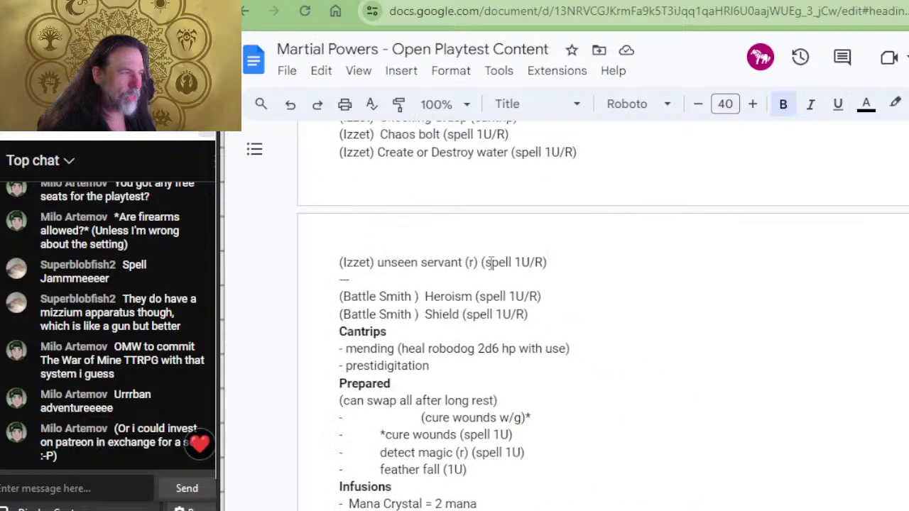
{"action": "scroll", "coordinate": [513, 299], "scroll_direction": "up", "scroll_amount": 15}
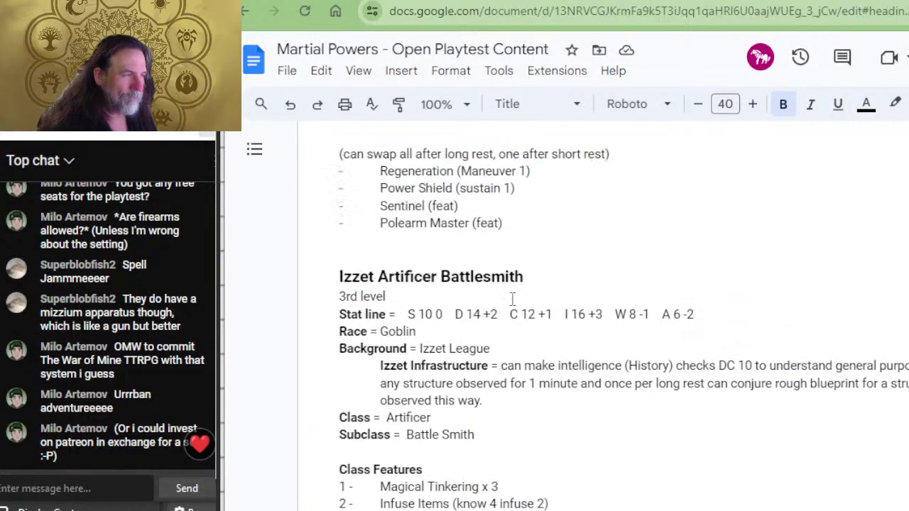
{"action": "scroll", "coordinate": [513, 299], "scroll_direction": "up", "scroll_amount": 12}
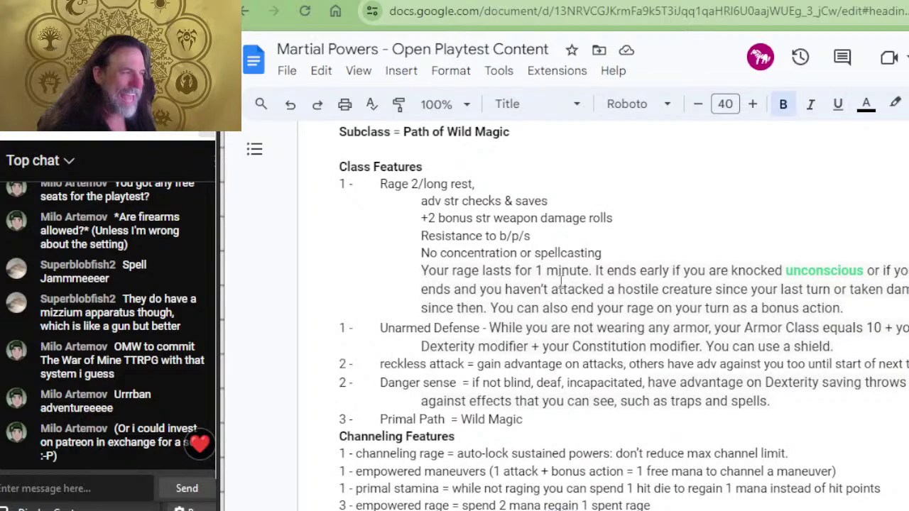
{"action": "scroll", "coordinate": [536, 317], "scroll_direction": "up", "scroll_amount": 3}
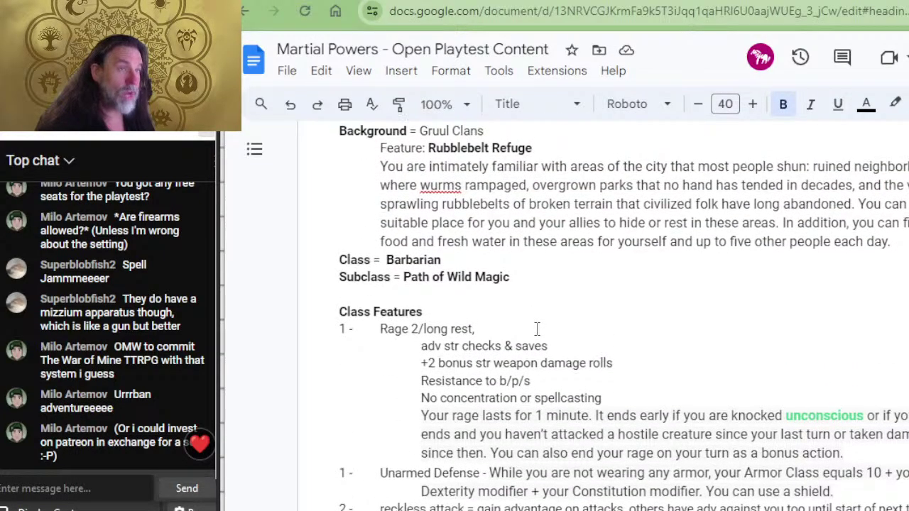
{"action": "scroll", "coordinate": [537, 330], "scroll_direction": "up", "scroll_amount": 3}
{"action": "scroll", "coordinate": [537, 330], "scroll_direction": "up", "scroll_amount": 10}
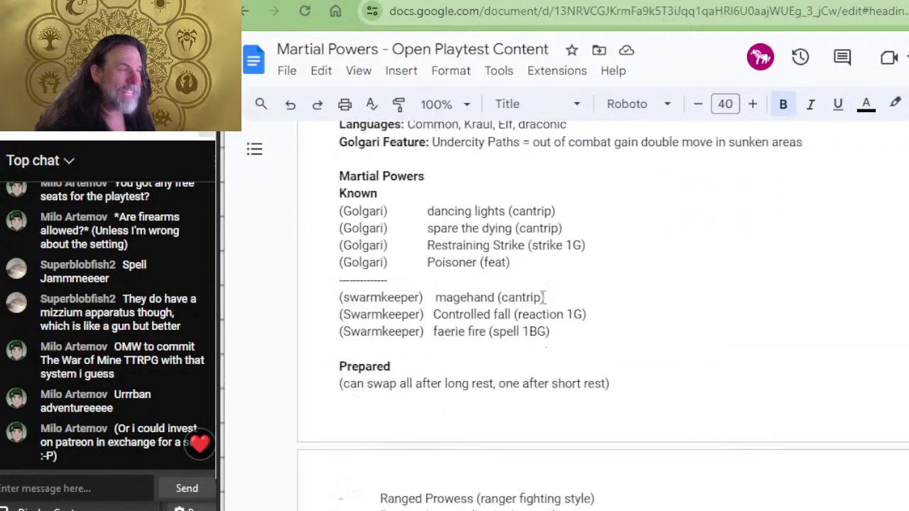
{"action": "scroll", "coordinate": [523, 332], "scroll_direction": "up", "scroll_amount": 4}
{"action": "scroll", "coordinate": [564, 274], "scroll_direction": "up", "scroll_amount": 20}
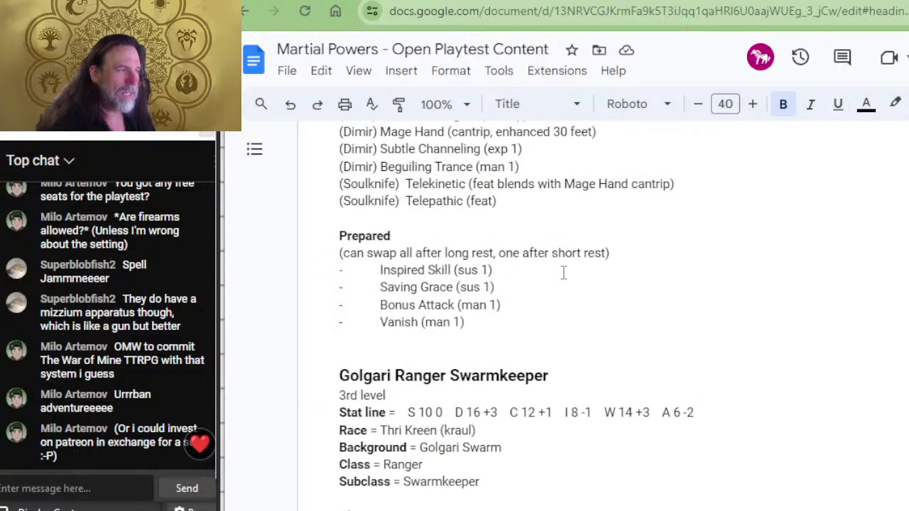
{"action": "scroll", "coordinate": [564, 277], "scroll_direction": "up", "scroll_amount": 20}
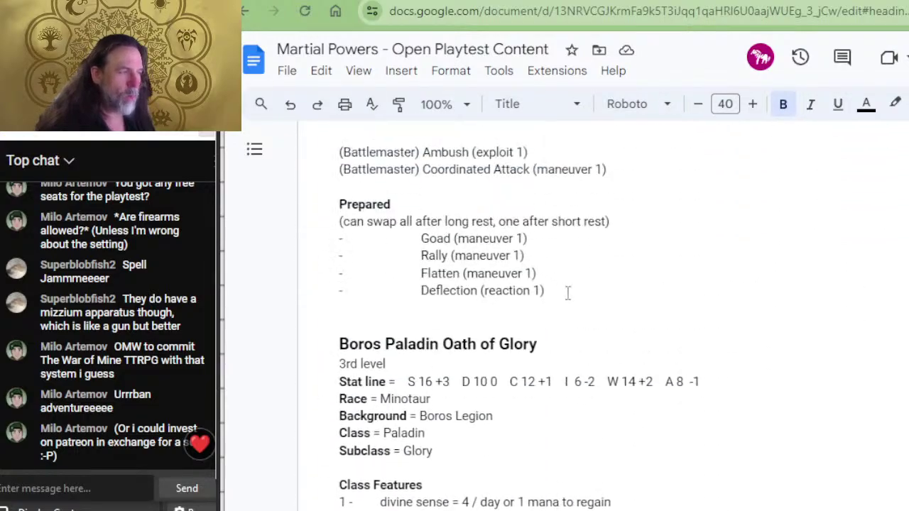
{"action": "scroll", "coordinate": [623, 280], "scroll_direction": "up", "scroll_amount": 4}
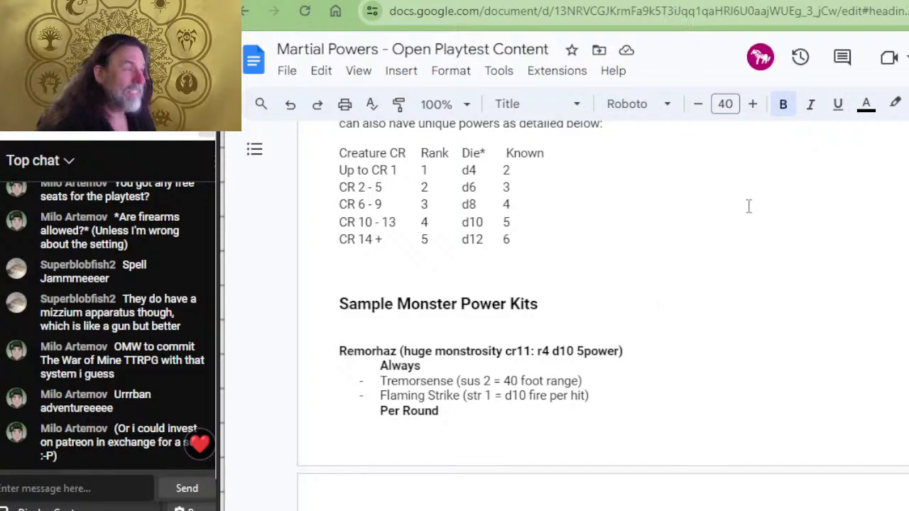
{"action": "scroll", "coordinate": [747, 205], "scroll_direction": "down", "scroll_amount": 6}
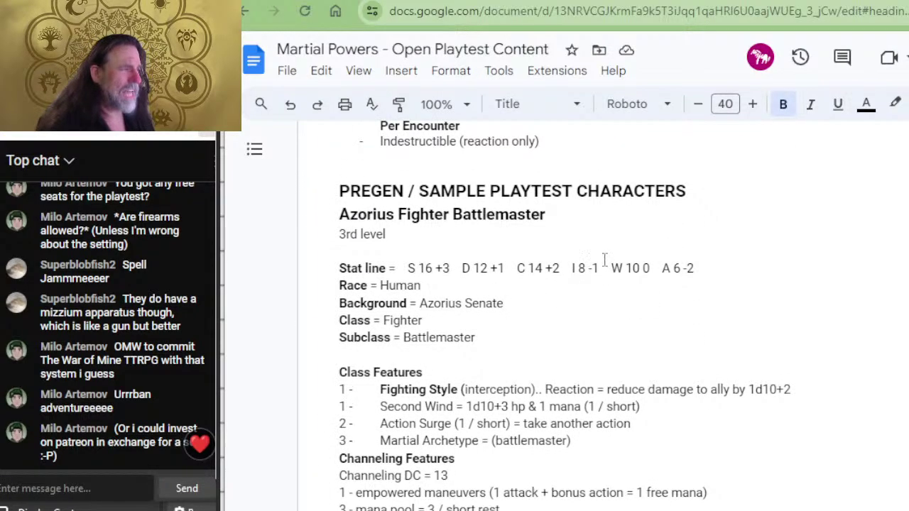
{"action": "scroll", "coordinate": [605, 274], "scroll_direction": "up", "scroll_amount": 6}
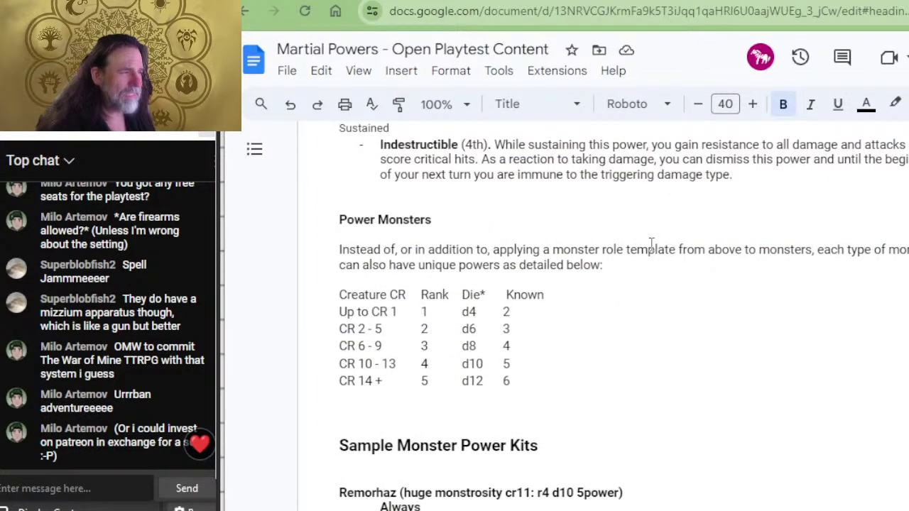
{"action": "scroll", "coordinate": [646, 244], "scroll_direction": "up", "scroll_amount": 4}
{"action": "scroll", "coordinate": [549, 323], "scroll_direction": "down", "scroll_amount": 2}
{"action": "scroll", "coordinate": [543, 260], "scroll_direction": "down", "scroll_amount": 2}
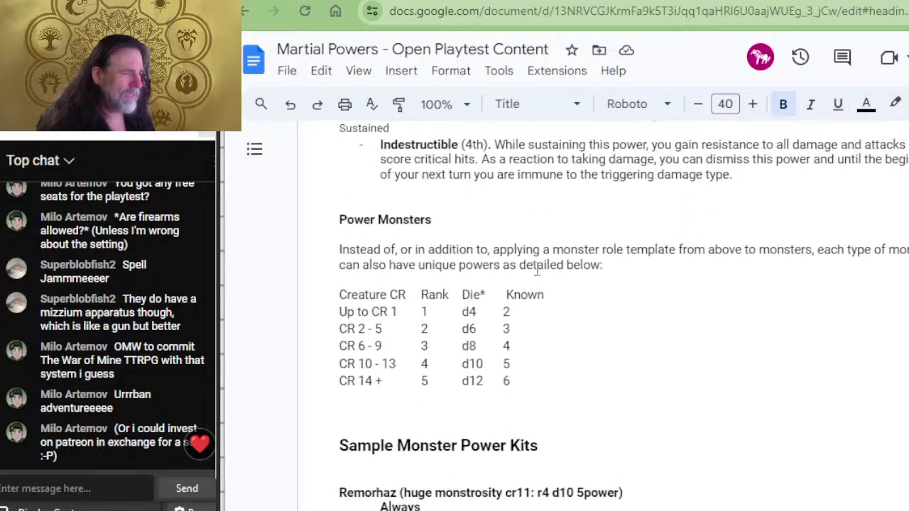
{"action": "scroll", "coordinate": [469, 277], "scroll_direction": "down", "scroll_amount": 2}
{"action": "scroll", "coordinate": [445, 254], "scroll_direction": "up", "scroll_amount": 2}
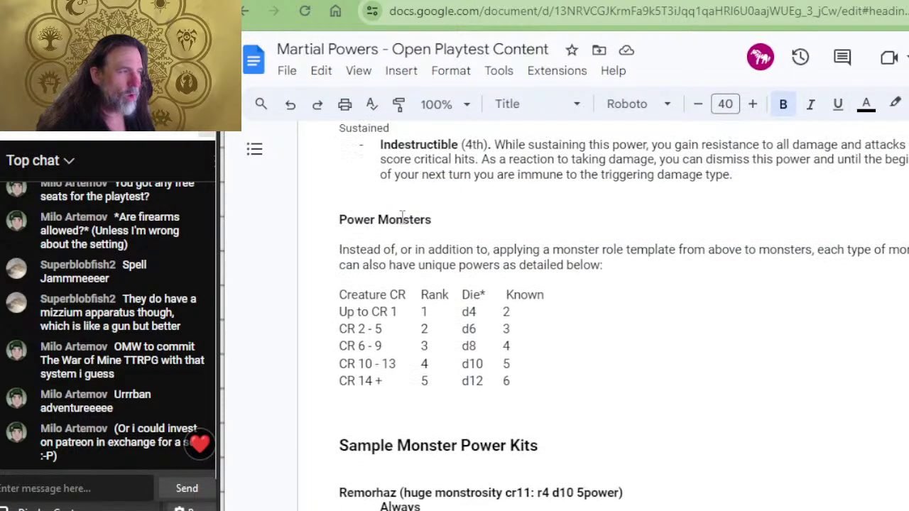
- Place the cursor after d4 in the Creature CR rank table and review the ranks
{"action": "left_click", "coordinate": [478, 311]}
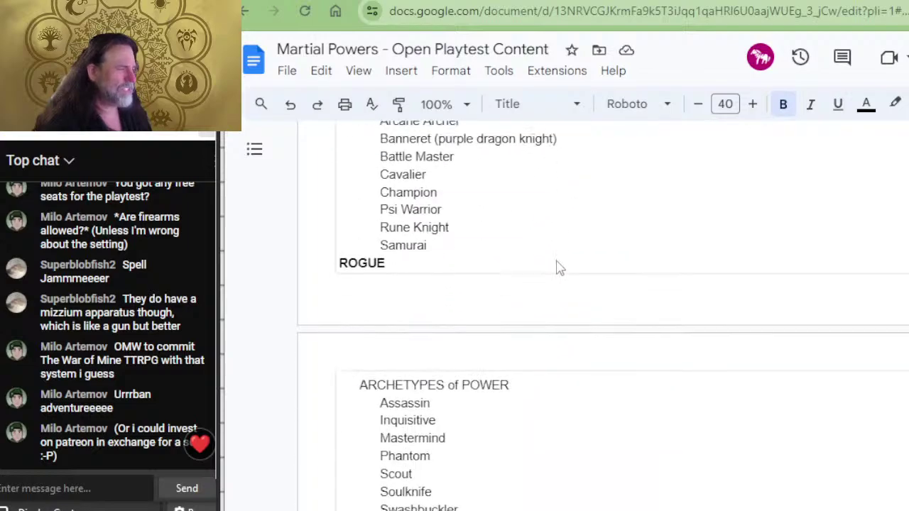
{"action": "scroll", "coordinate": [557, 266], "scroll_direction": "down", "scroll_amount": 20}
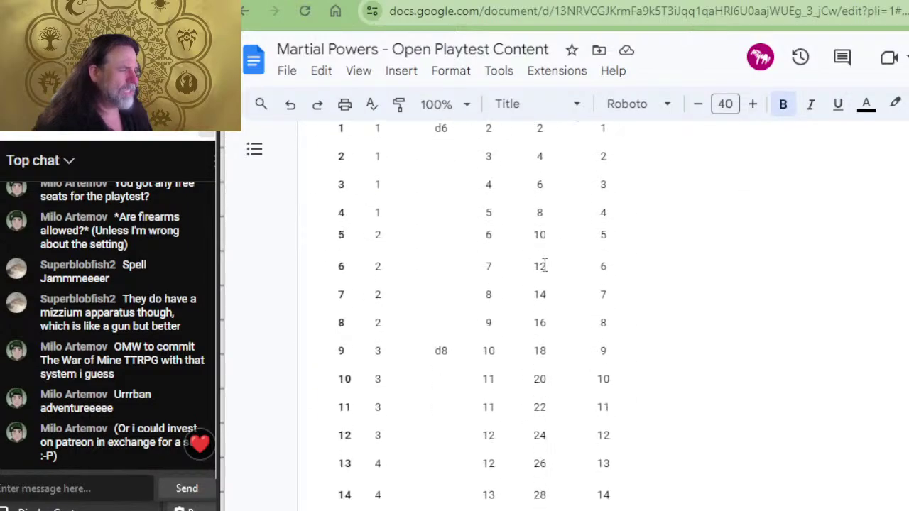
{"action": "scroll", "coordinate": [499, 355], "scroll_direction": "down", "scroll_amount": 8}
{"action": "scroll", "coordinate": [499, 404], "scroll_direction": "up", "scroll_amount": 8}
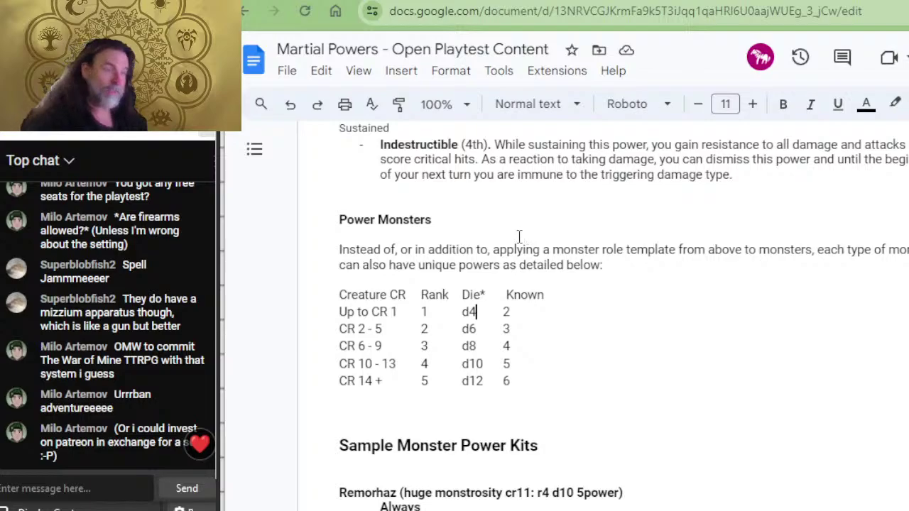
{"action": "left_click", "coordinate": [481, 312]}
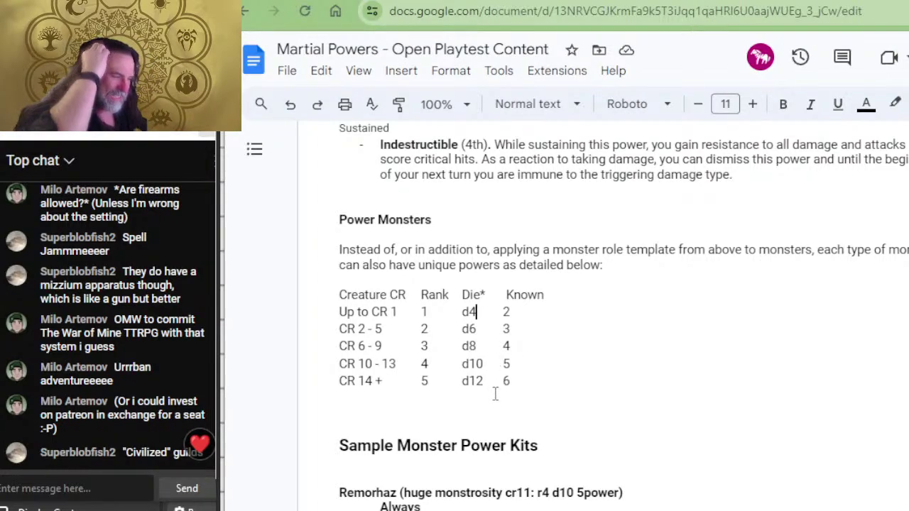
{"action": "left_click_drag", "start_coordinate": [529, 294], "coordinate": [341, 295]}
{"action": "left_click", "coordinate": [516, 312]}
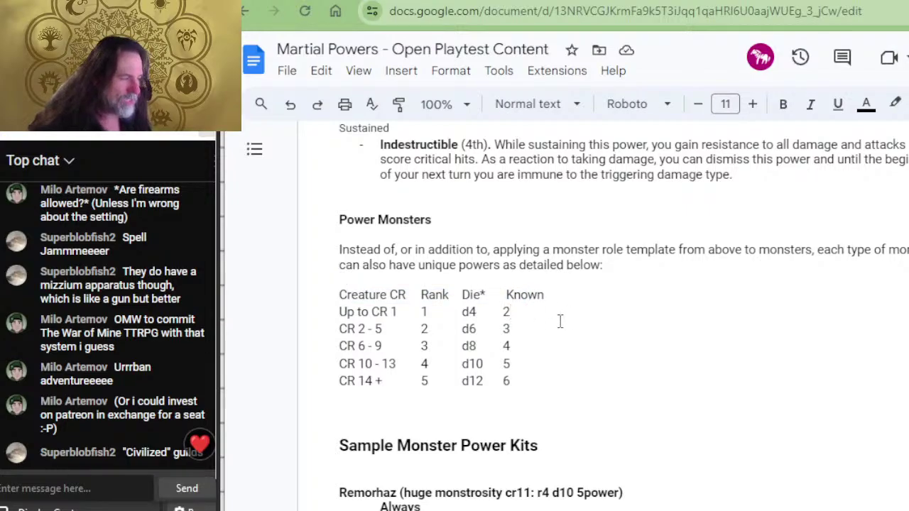
{"action": "left_click_drag", "start_coordinate": [529, 364], "coordinate": [528, 375]}
{"action": "left_click", "coordinate": [526, 378]}
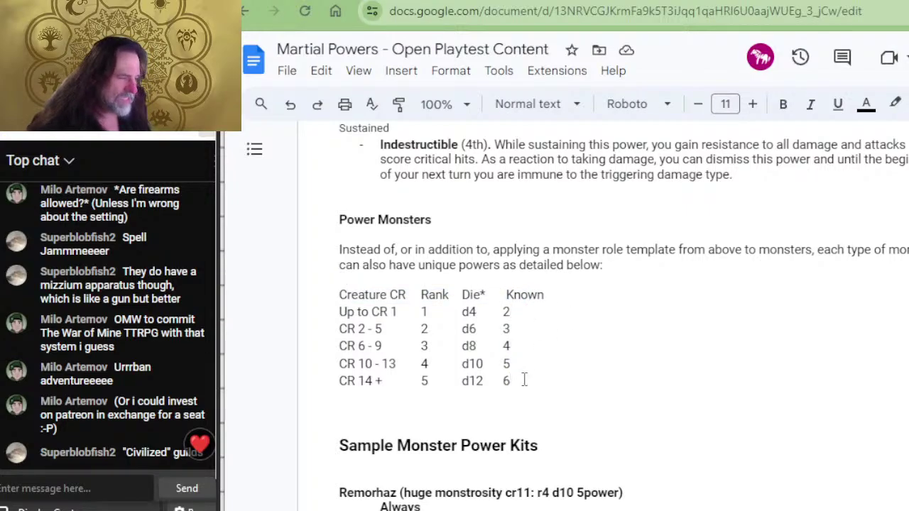
{"action": "left_click", "coordinate": [346, 379]}
{"action": "mouse_move", "coordinate": [535, 373]}
{"action": "left_mouse_down"}
{"action": "mouse_move", "coordinate": [554, 386]}
{"action": "mouse_move", "coordinate": [471, 381]}
{"action": "mouse_move", "coordinate": [538, 393]}
{"action": "mouse_move", "coordinate": [528, 383]}
{"action": "left_mouse_up"}
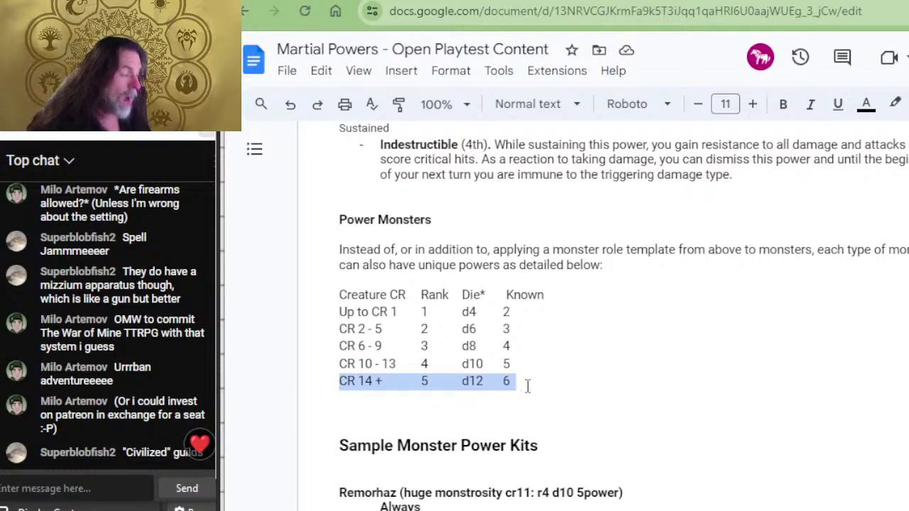
{"action": "left_click", "coordinate": [538, 387]}
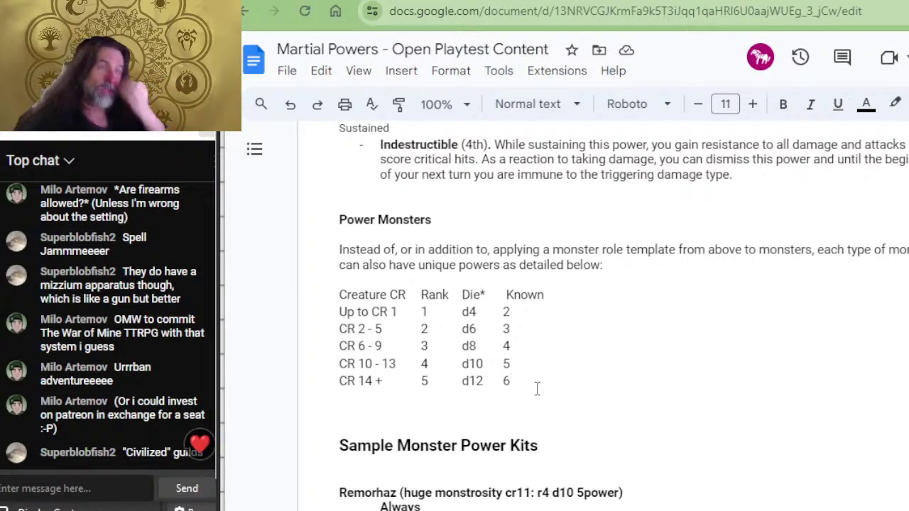
{"action": "key", "text": "alt+Tab"}
{"action": "key", "text": "alt+Tab"}
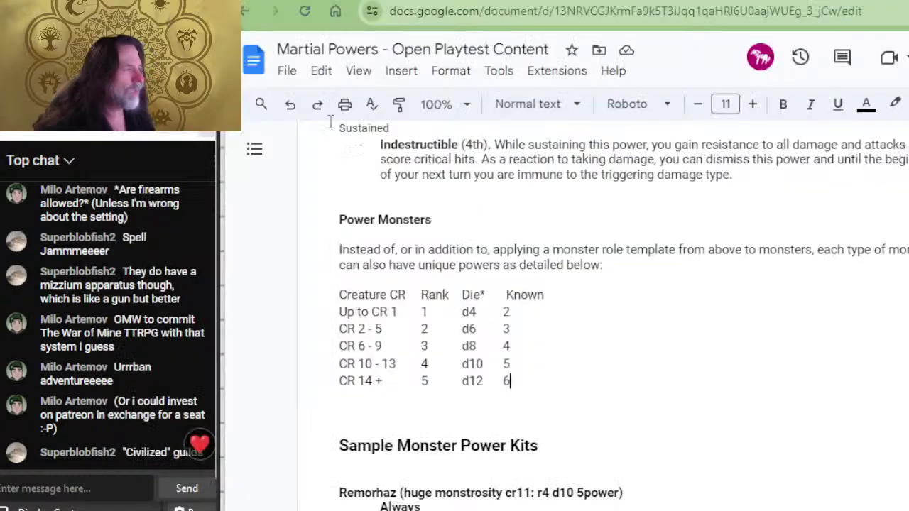
{"action": "key", "text": "alt+Tab"}
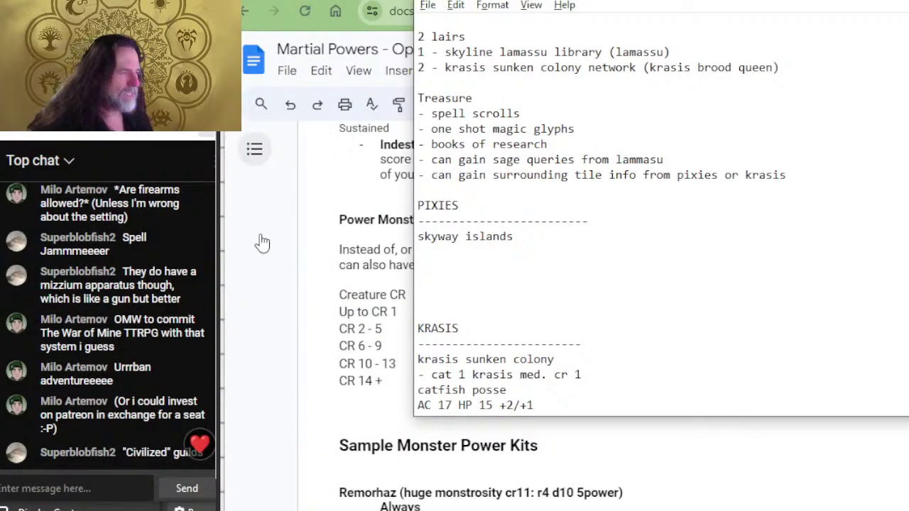
{"action": "key", "text": "alt+Tab"}
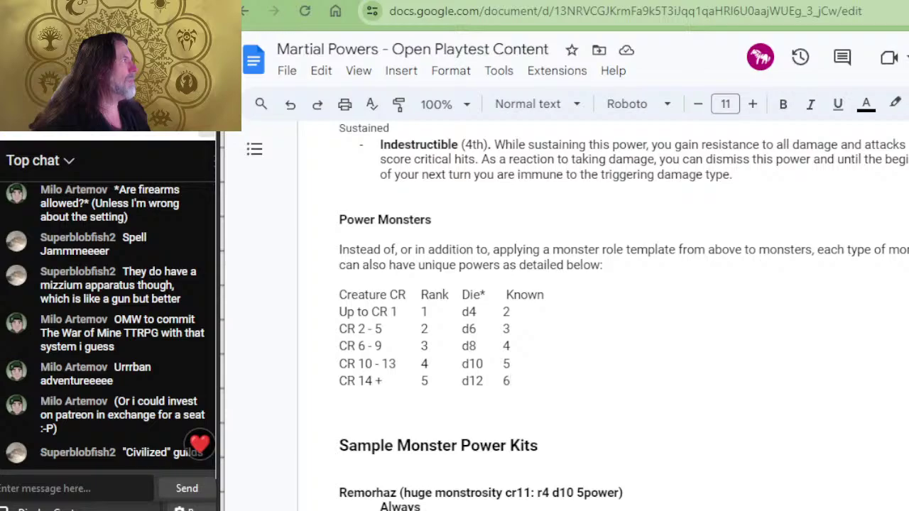
- Open dndbeyond.com in a new tab and pull up the Pixie monster entry
{"action": "key", "text": "ctrl+t"}
{"action": "type", "text": "dnd"}
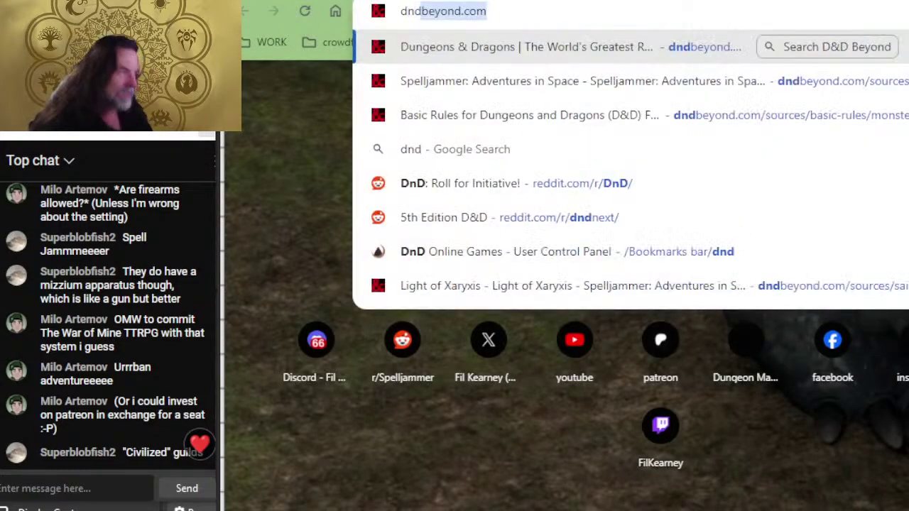
{"action": "key", "text": "Return"}
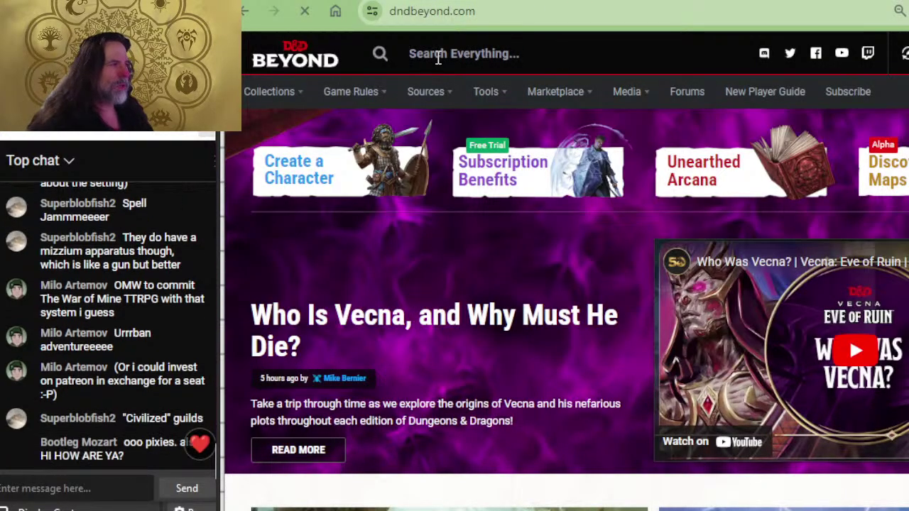
{"action": "type", "text": "pixie"}
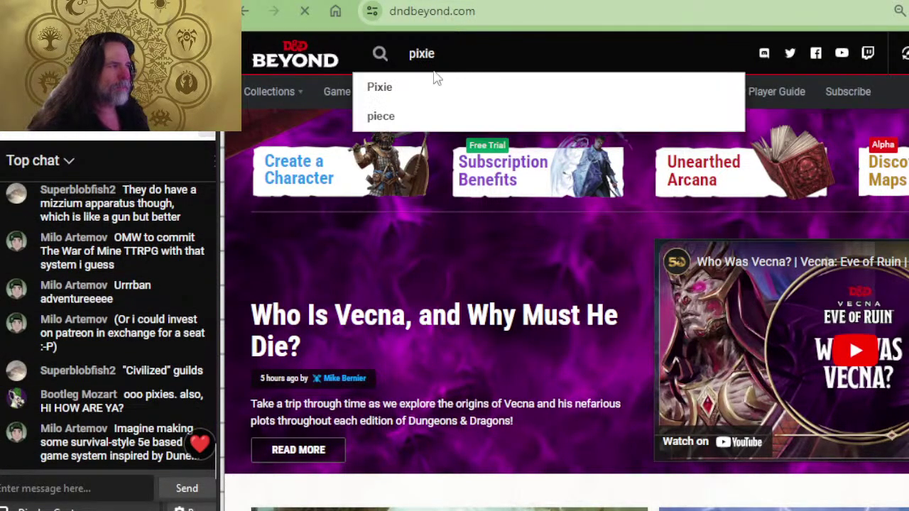
{"action": "left_click", "coordinate": [435, 84]}
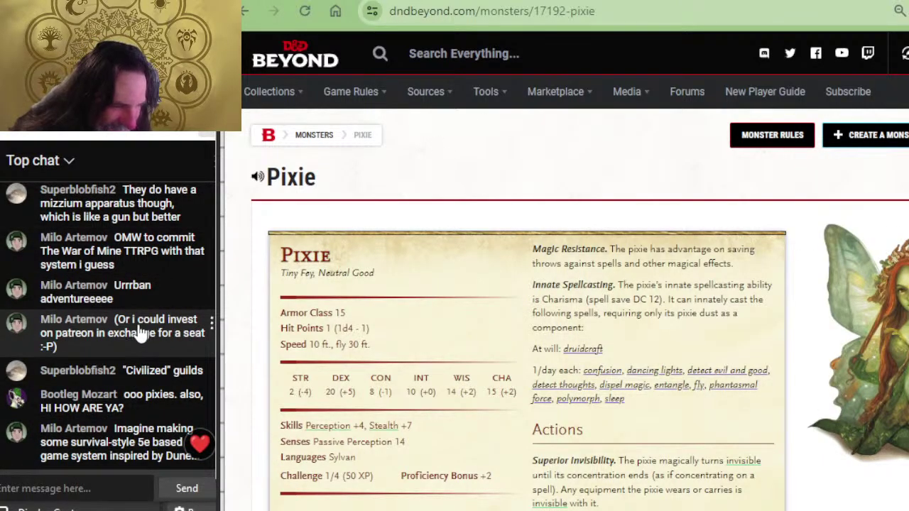
- Look over the Pixie stat block, then return to the Notepad campaign notes
{"action": "scroll", "coordinate": [135, 352], "scroll_direction": "up", "scroll_amount": 3}
{"action": "scroll", "coordinate": [158, 372], "scroll_direction": "down", "scroll_amount": 4}
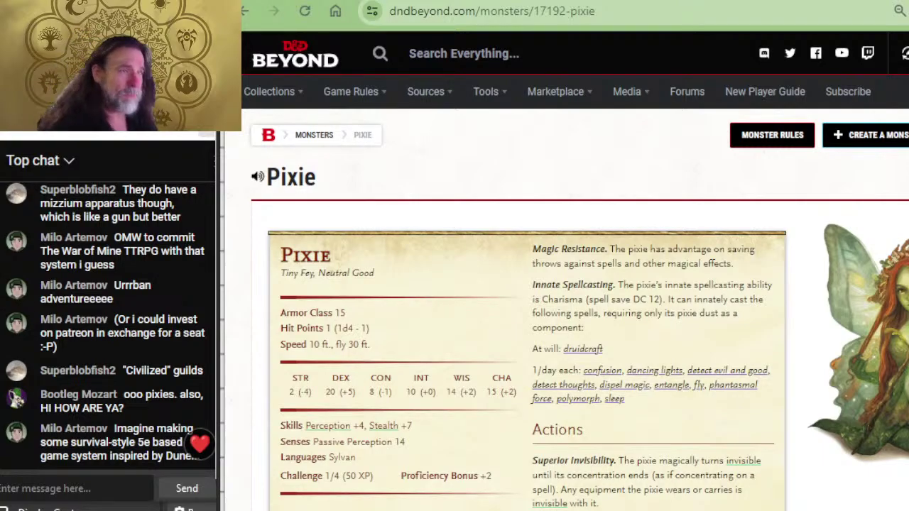
{"action": "mouse_move", "coordinate": [384, 93]}
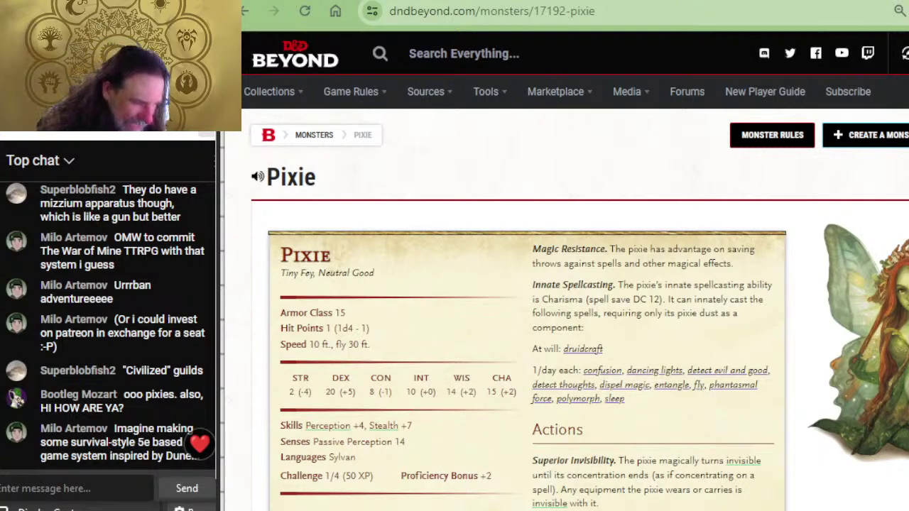
{"action": "key", "text": "alt+Tab"}
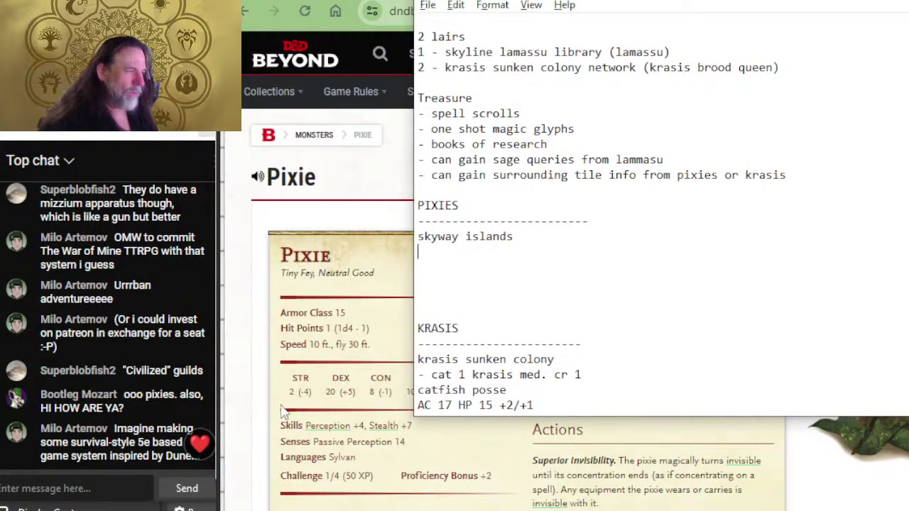
- Add 'pixies tiny size CR 1/4' and 'fly' lines under skyway islands
{"action": "key", "text": "Return"}
{"action": "key", "text": "Return"}
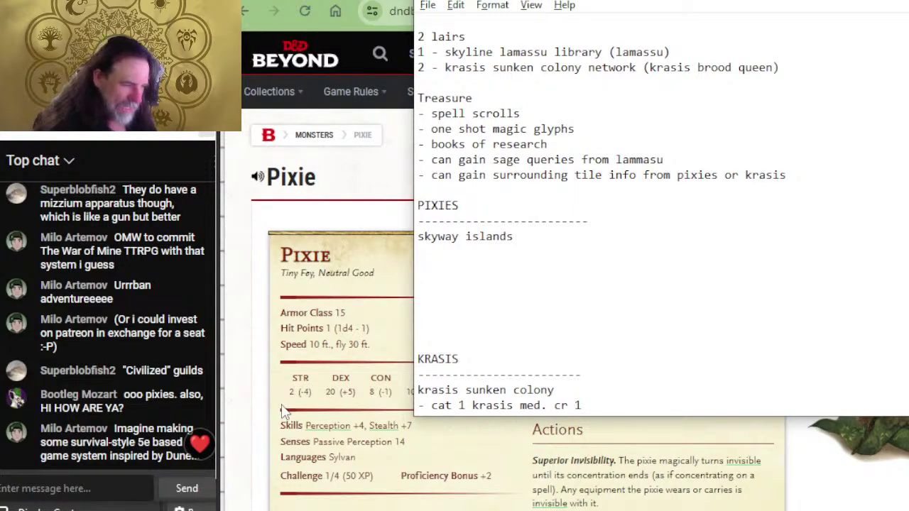
{"action": "type", "text": "cr"}
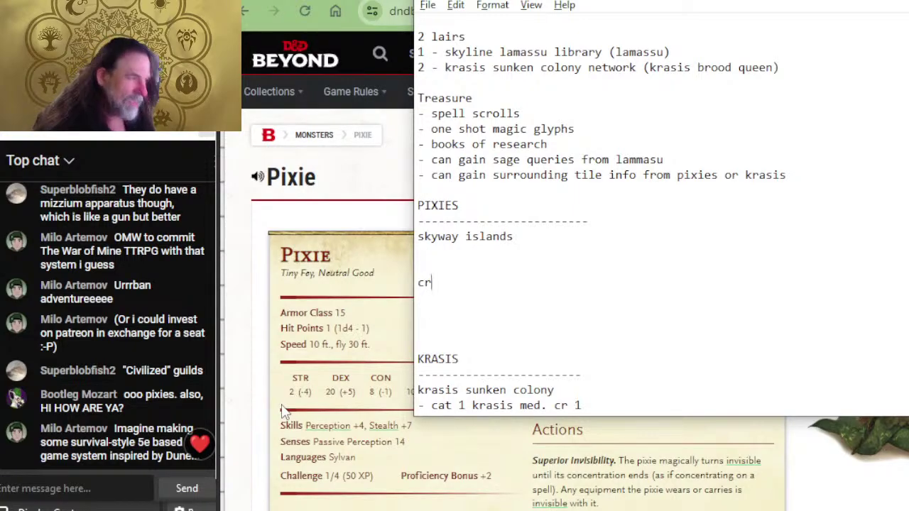
{"action": "key", "text": "BackSpace"}
{"action": "key", "text": "BackSpace"}
{"action": "key", "text": "BackSpace"}
{"action": "type", "text": "pixi"}
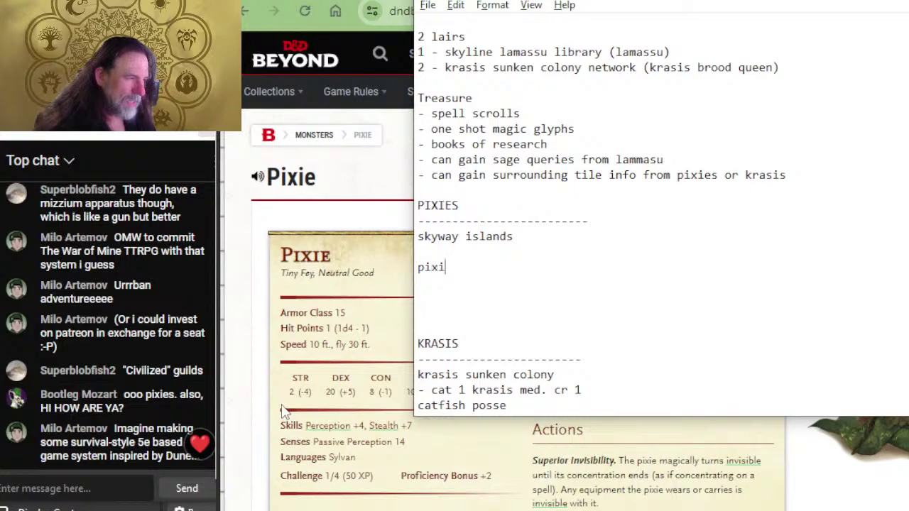
{"action": "type", "text": "es "}
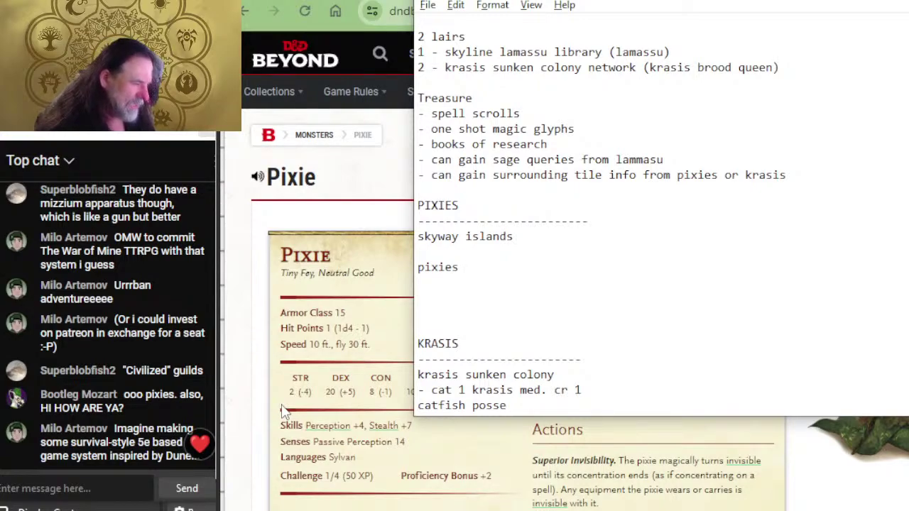
{"action": "type", "text": "tiny size "}
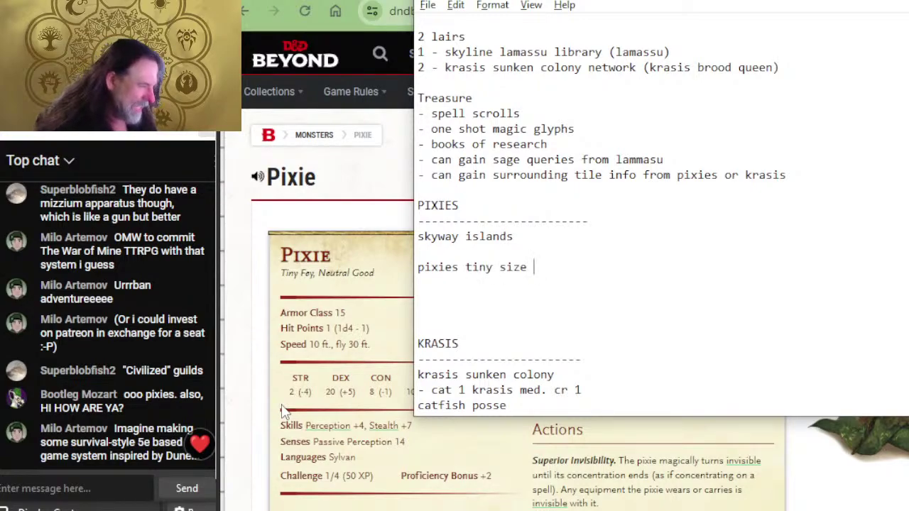
{"action": "type", "text": "CR 1/4"}
{"action": "key", "text": "Return"}
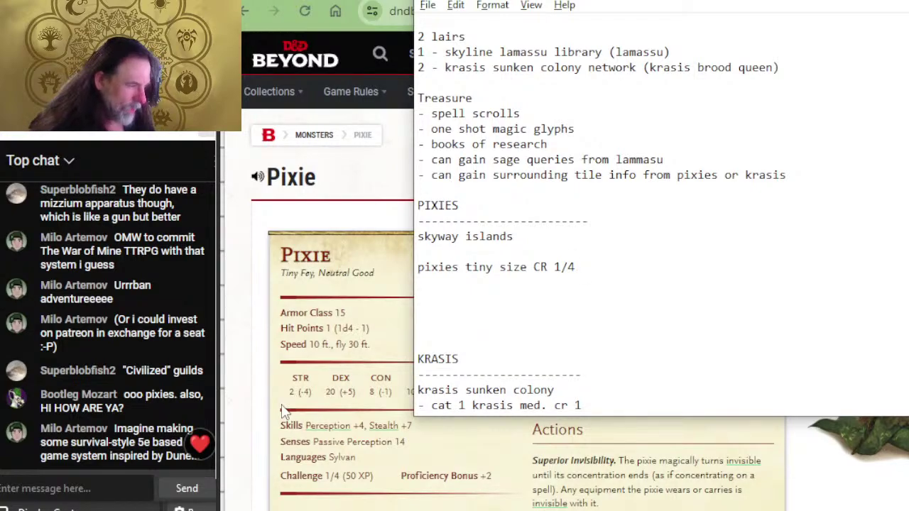
{"action": "type", "text": "fly"}
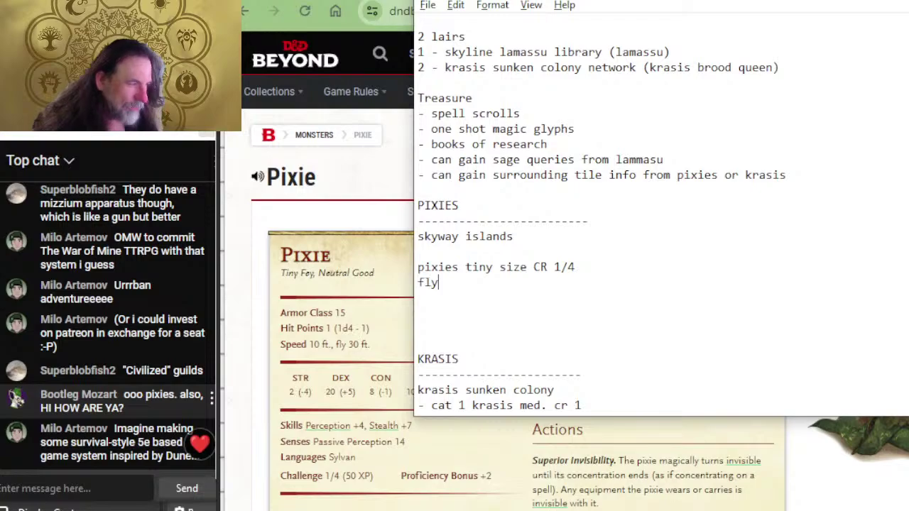
{"action": "key", "text": "Return"}
- Note 'magic resist = save w/adv.hover 30ft' after checking the Pixie stat block
{"action": "key", "text": "alt+Tab"}
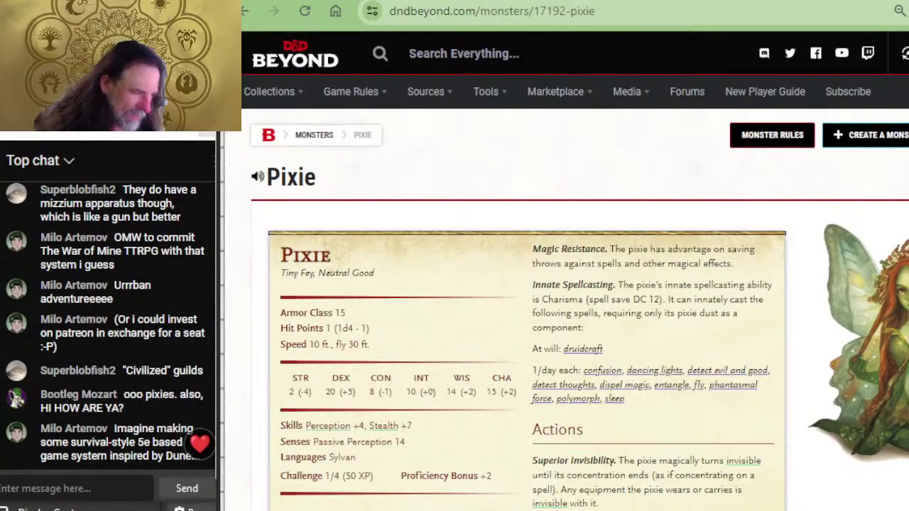
{"action": "key", "text": "alt+Tab"}
{"action": "key", "text": "alt+Tab"}
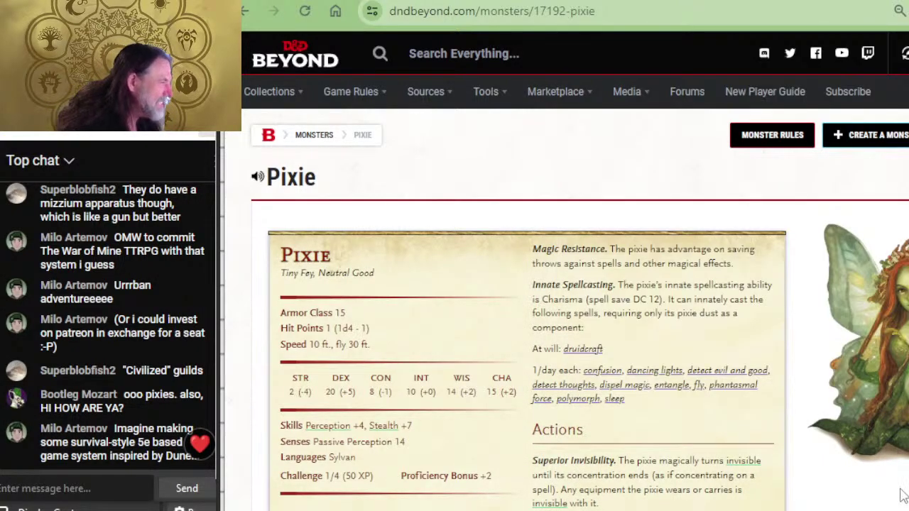
{"action": "key", "text": "alt+Tab"}
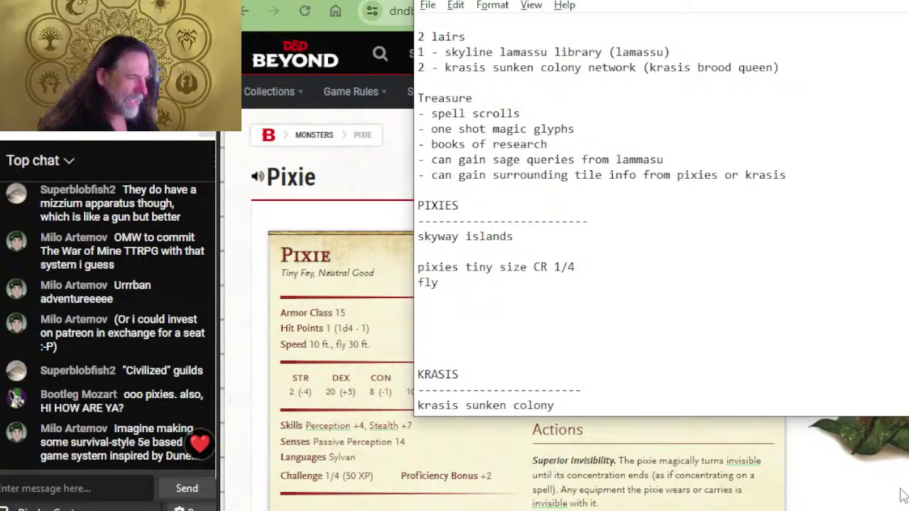
{"action": "type", "text": "magic resist"}
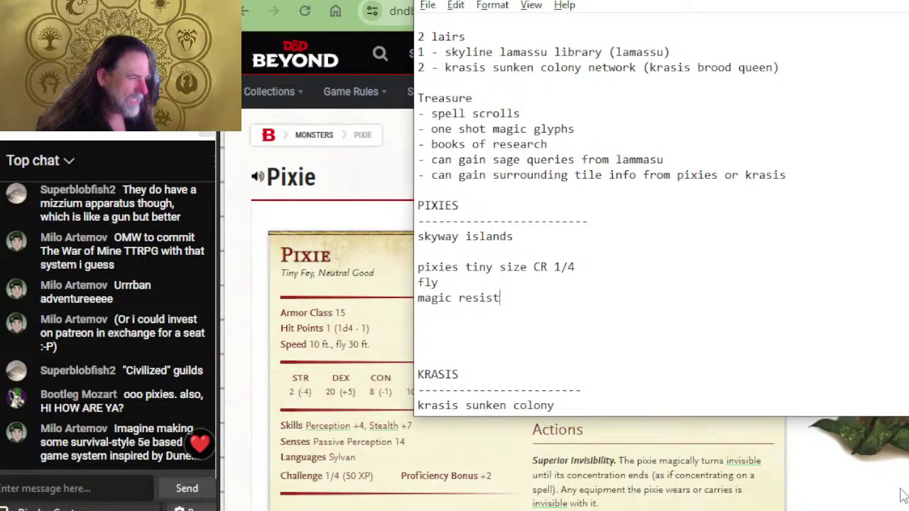
{"action": "type", "text": " = "}
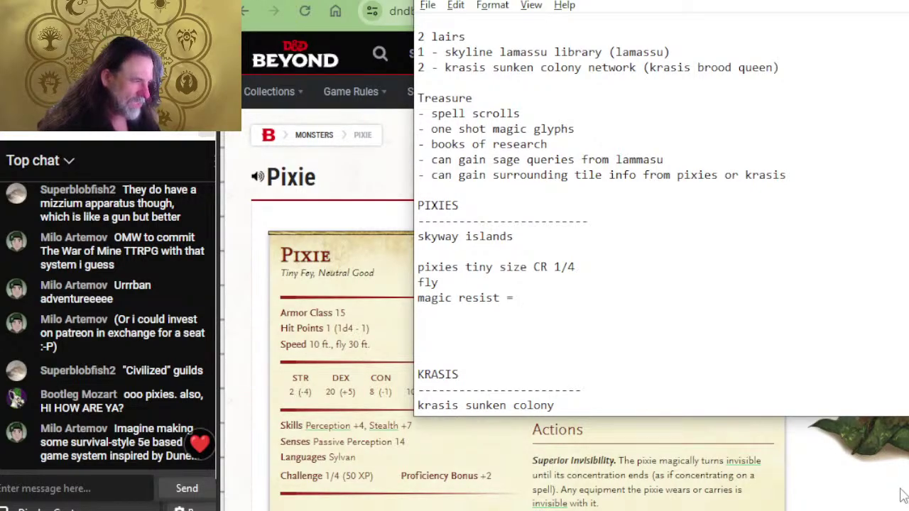
{"action": "type", "text": "save w/ad"}
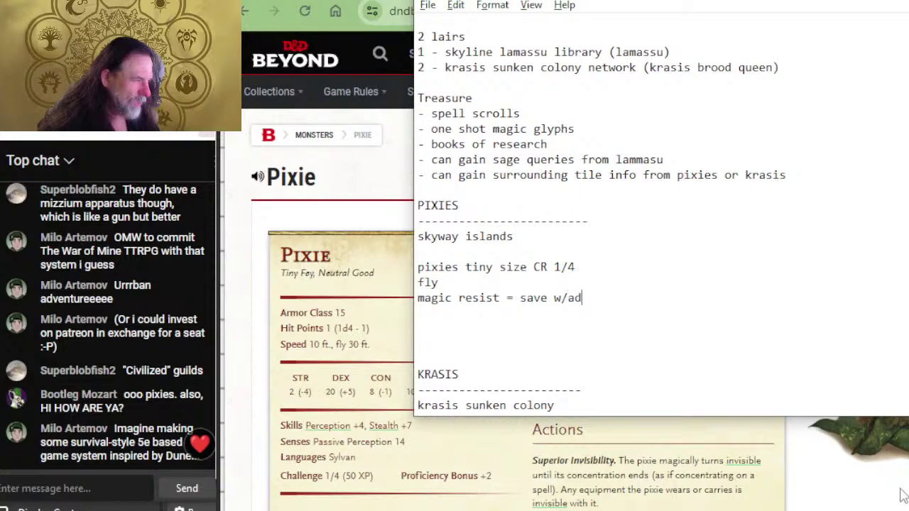
{"action": "type", "text": "v."}
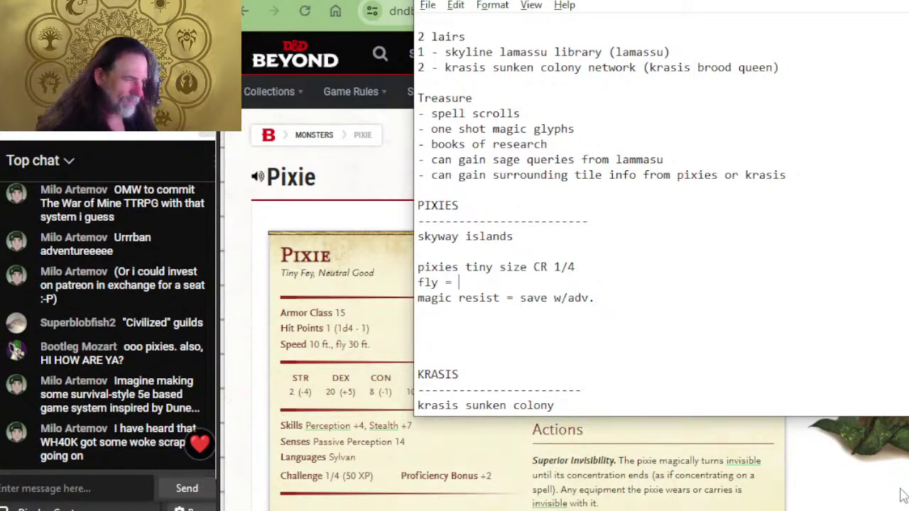
{"action": "type", "text": "hover 30ft"}
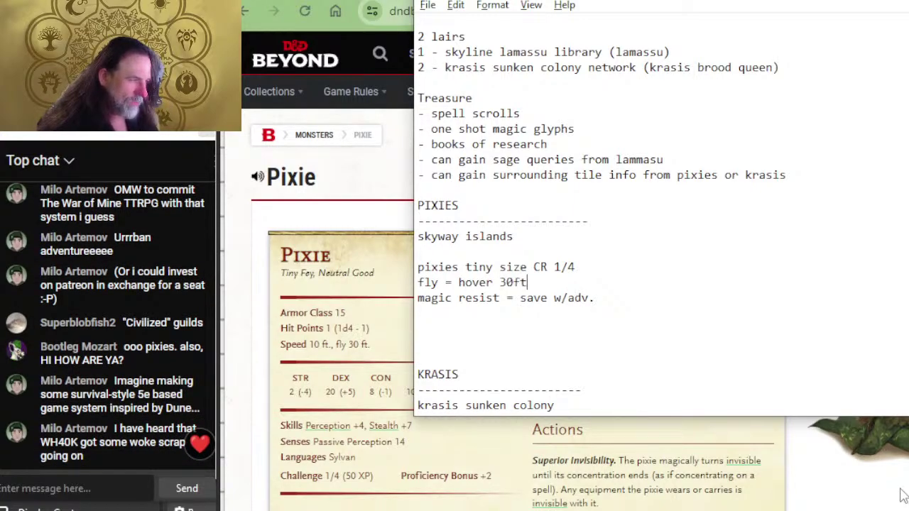
- Add 'spellcasting (DC 12)' and 'at will = druidcraft' from the Pixie page
{"action": "left_click", "coordinate": [903, 495]}
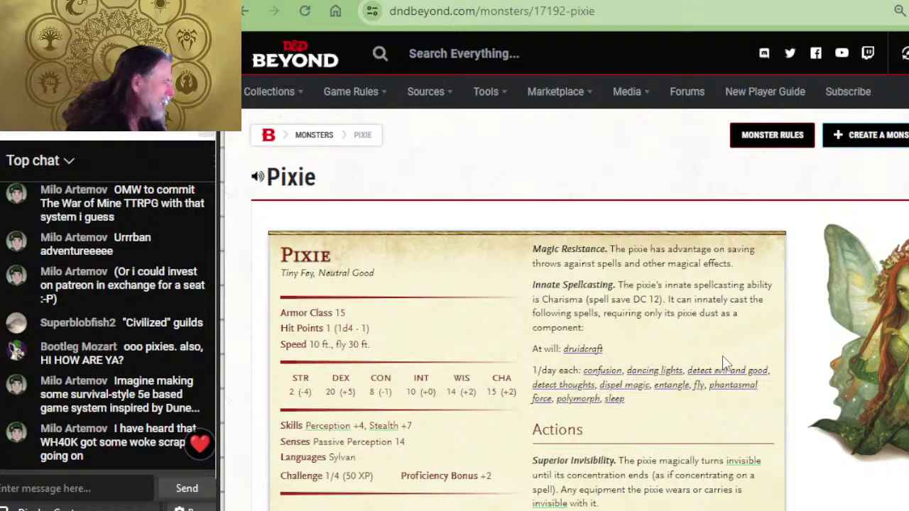
{"action": "key", "text": "alt+Tab"}
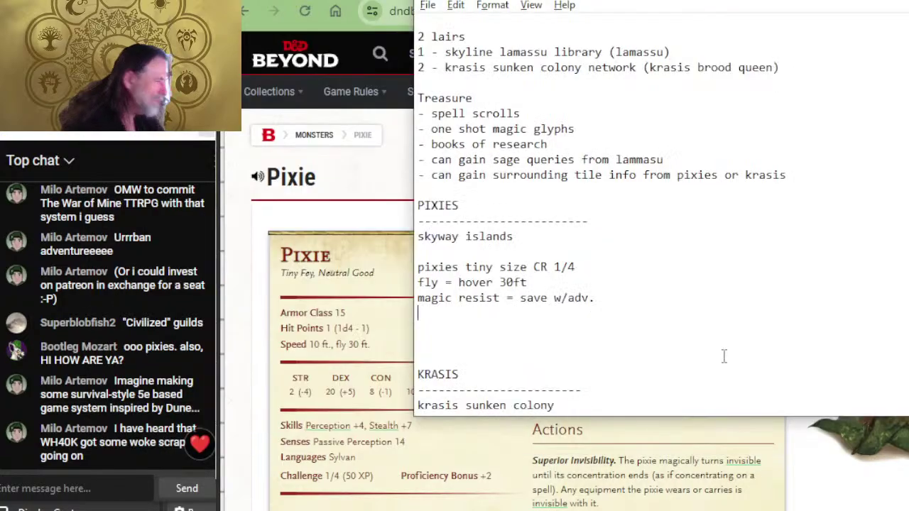
{"action": "type", "text": "spellcastin"}
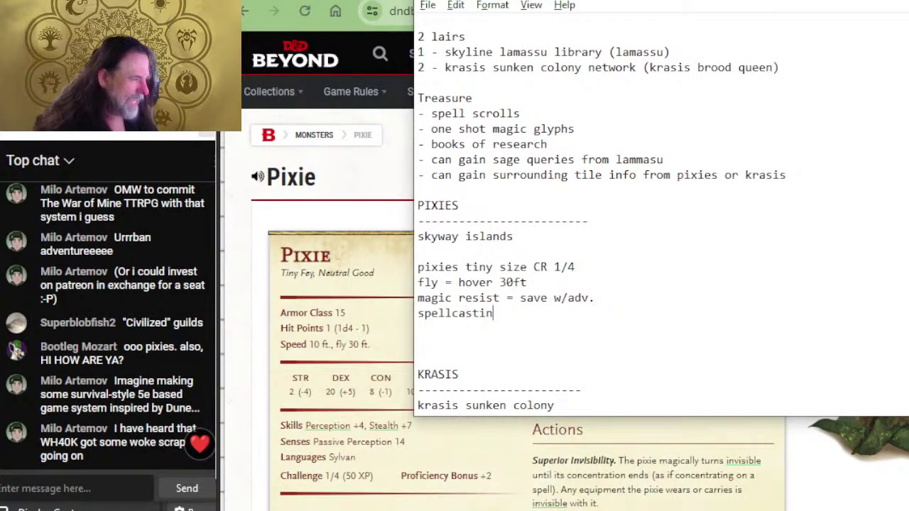
{"action": "type", "text": "g (DC 12)"}
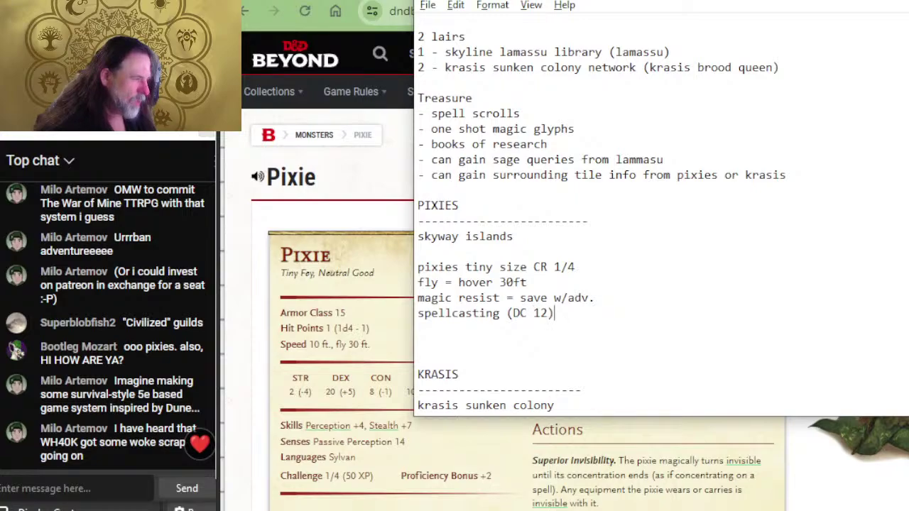
{"action": "key", "text": "alt+Tab"}
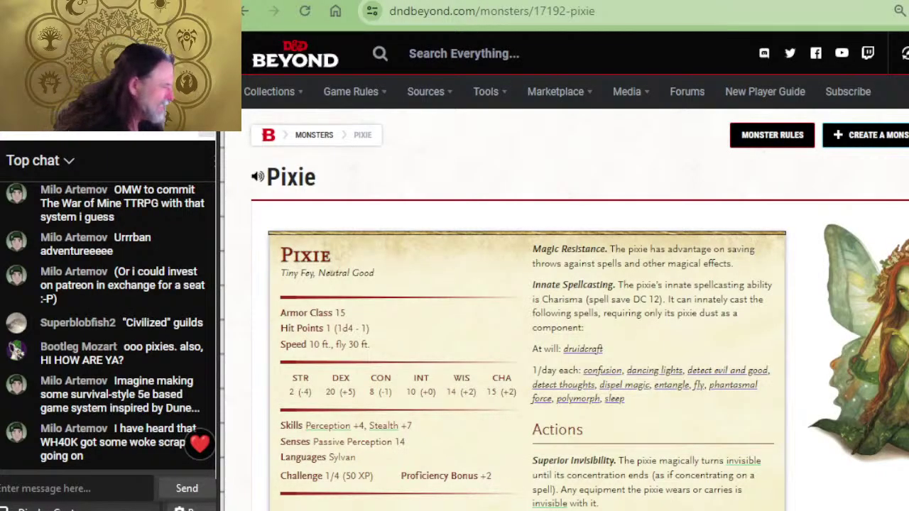
{"action": "key", "text": "alt+Tab"}
{"action": "type", "text": "a"}
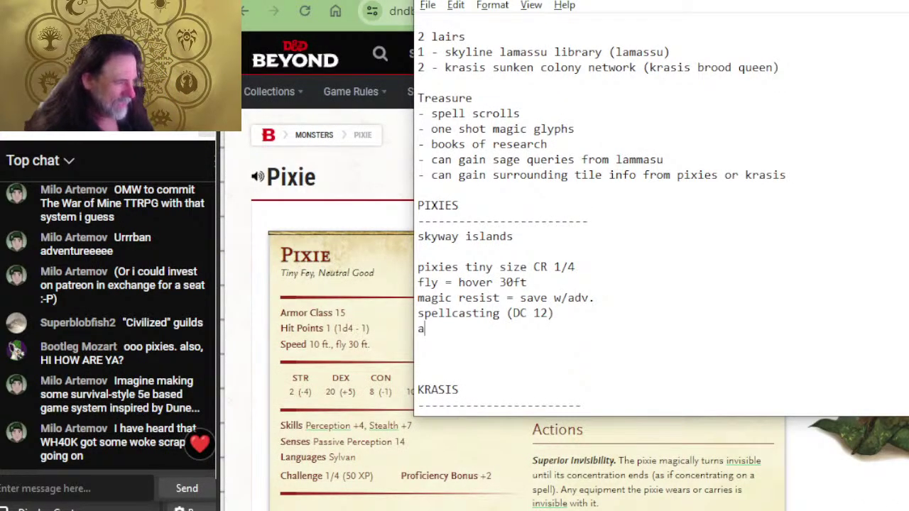
{"action": "type", "text": "t will = druidcraft"}
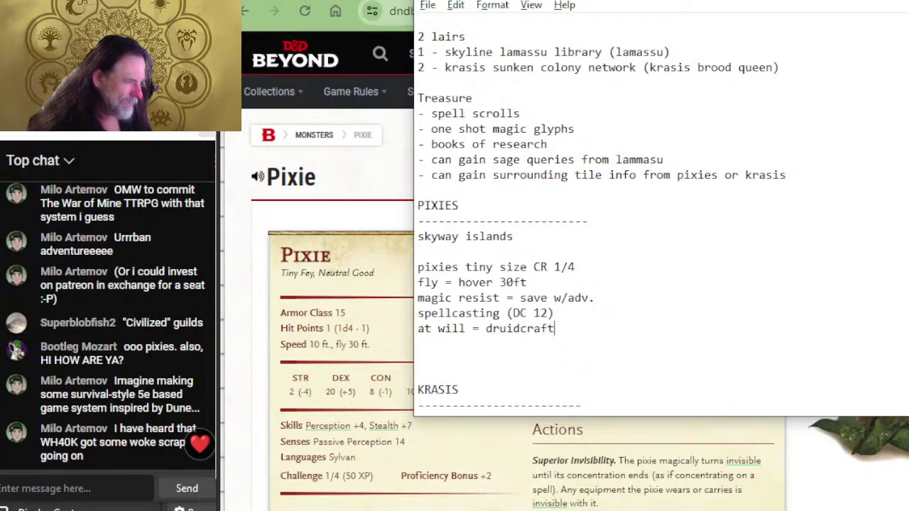
{"action": "key", "text": "alt+Tab"}
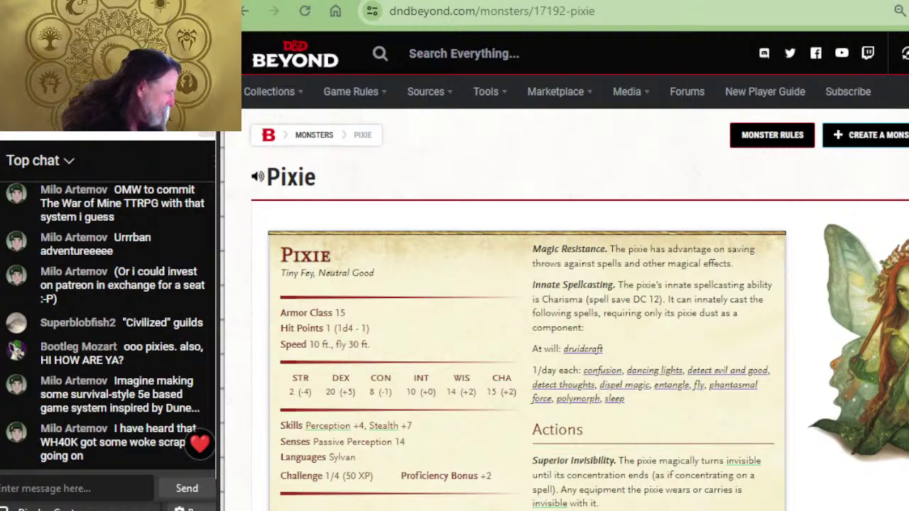
- Copy the pixie's 1/day spell list from D&D Beyond into the notes
{"action": "left_click_drag", "start_coordinate": [676, 404], "coordinate": [534, 371]}
{"action": "key", "text": "ctrl+c"}
{"action": "key", "text": "alt+Tab"}
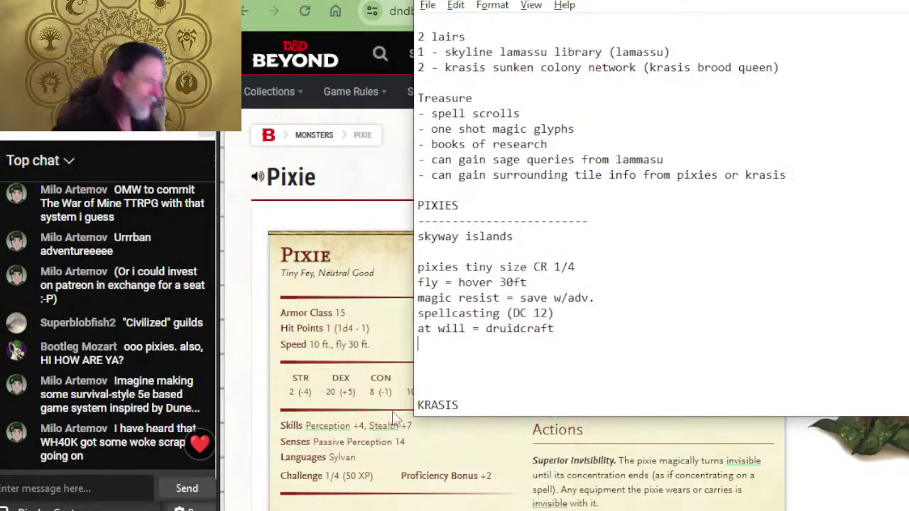
{"action": "key", "text": "ctrl+v"}
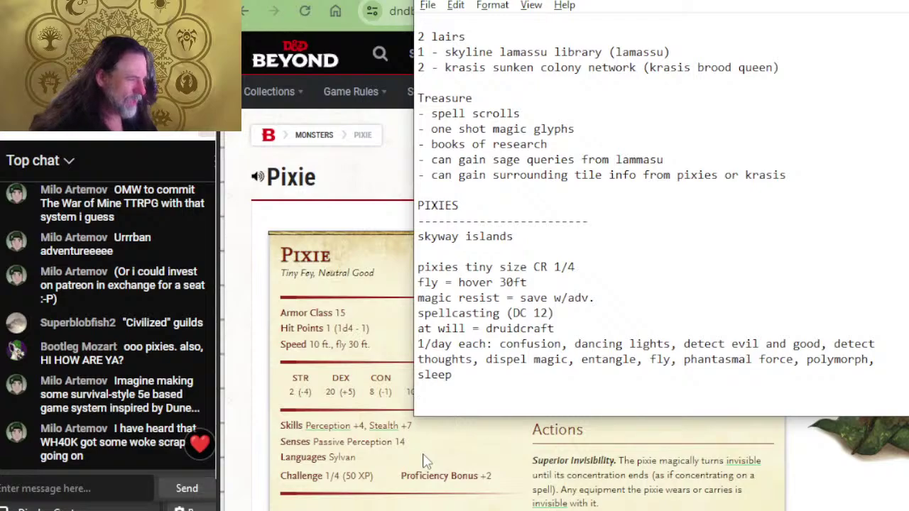
- Insert an 'at will = invisible' line above druidcraft, then clear the page selection
{"action": "key", "text": "Up"}
{"action": "key", "text": "Return"}
{"action": "key", "text": "Up"}
{"action": "type", "text": "at"}
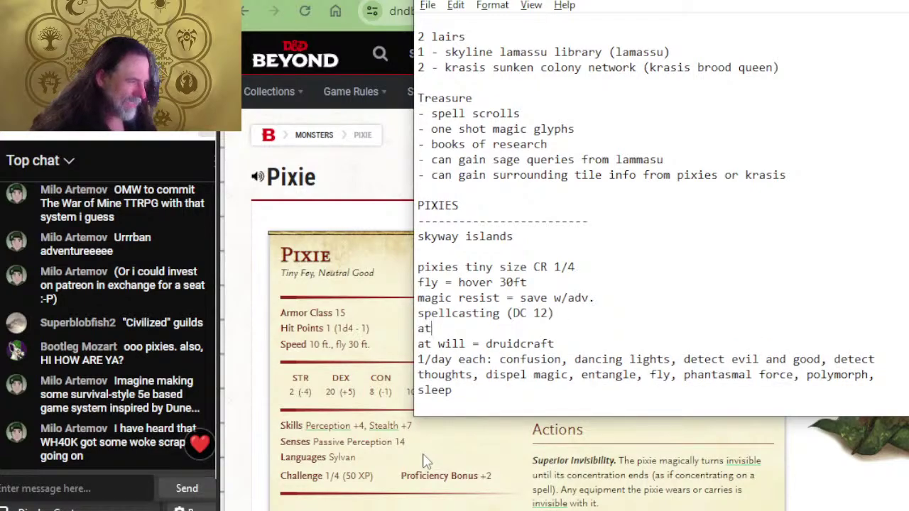
{"action": "type", "text": " will = "}
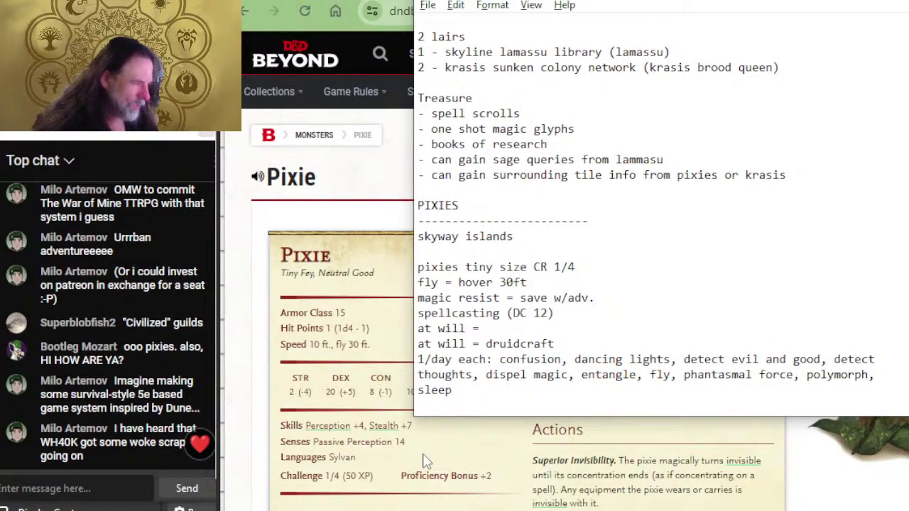
{"action": "type", "text": "invisib"}
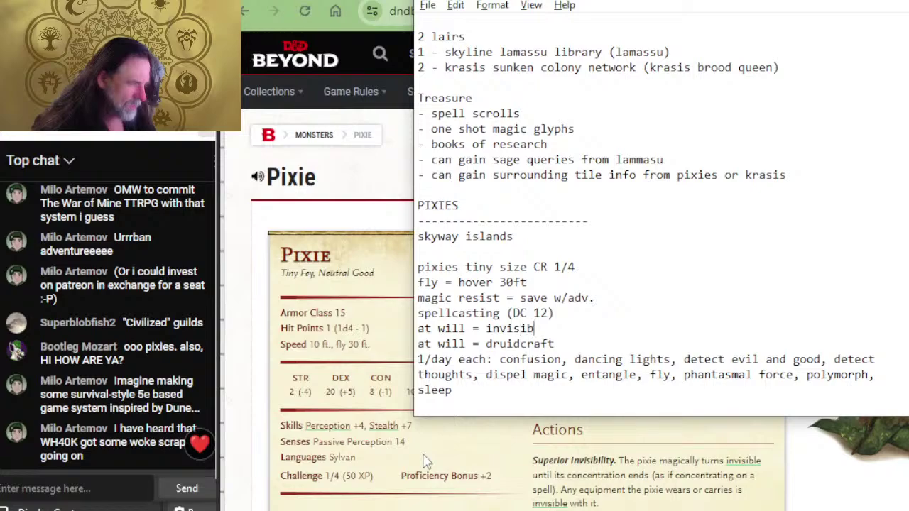
{"action": "type", "text": "le"}
{"action": "left_click", "coordinate": [390, 439]}
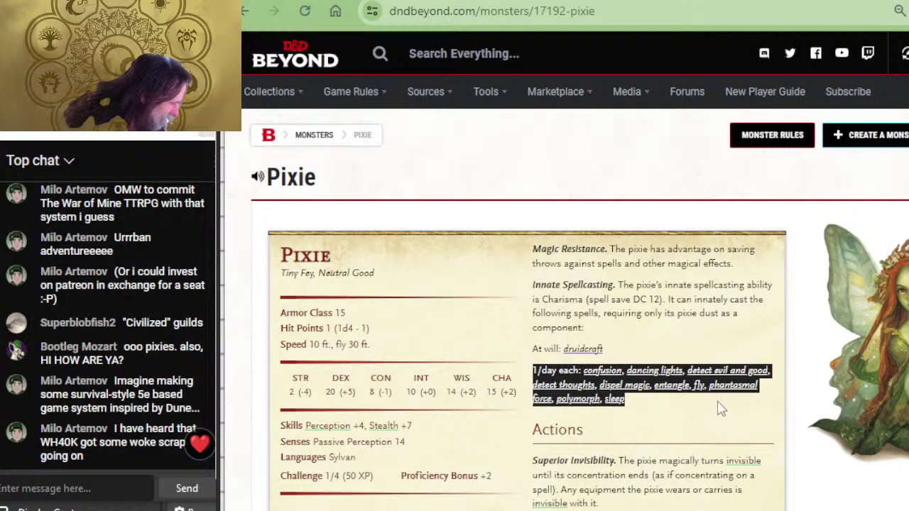
{"action": "left_click", "coordinate": [695, 450]}
{"action": "scroll", "coordinate": [695, 450], "scroll_direction": "down", "scroll_amount": 2}
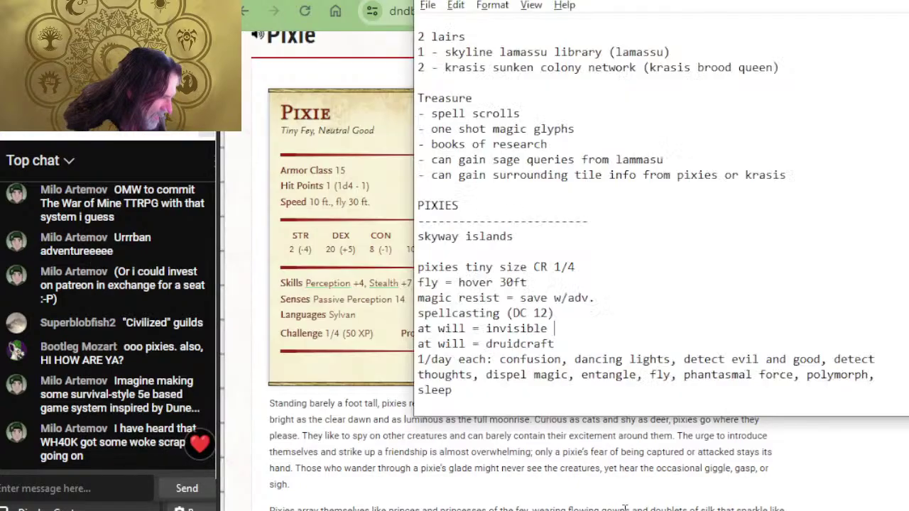
- Append 'until break concentration' to the invisible line, then add '--1' after checking the page
{"action": "left_click", "coordinate": [625, 508]}
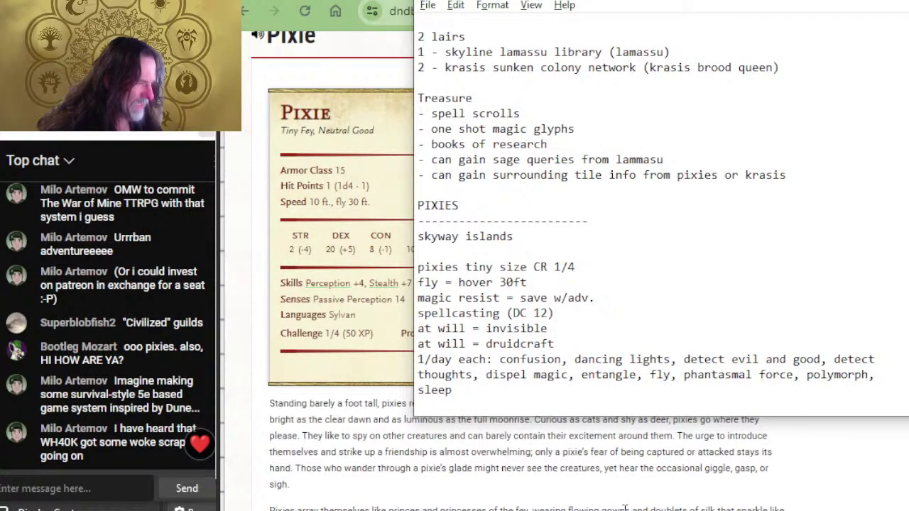
{"action": "type", "text": "until "}
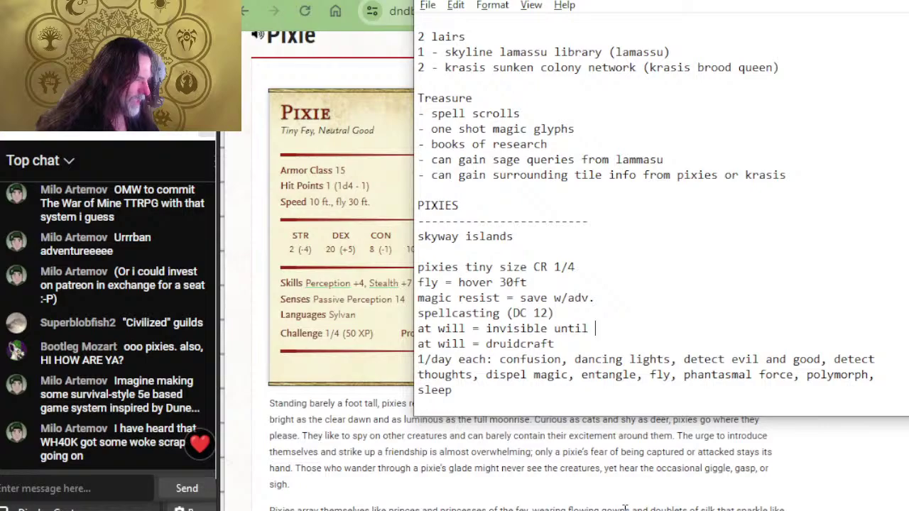
{"action": "type", "text": "brok"}
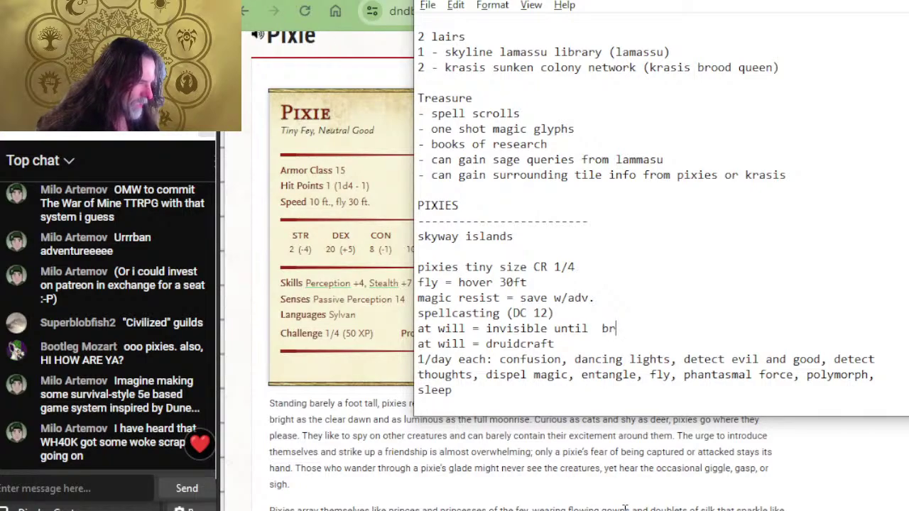
{"action": "key", "text": "BackSpace"}
{"action": "key", "text": "BackSpace"}
{"action": "key", "text": "BackSpace"}
{"action": "key", "text": "BackSpace"}
{"action": "type", "text": "break "}
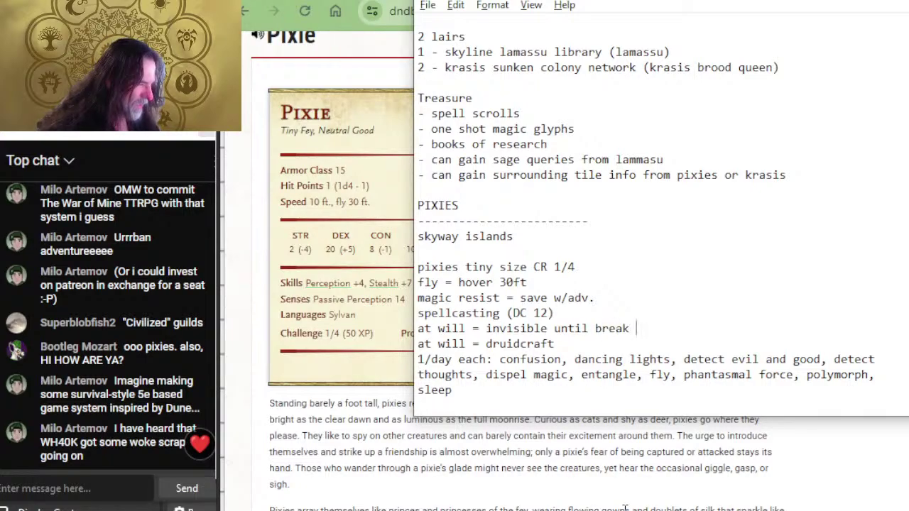
{"action": "type", "text": "concentration +"}
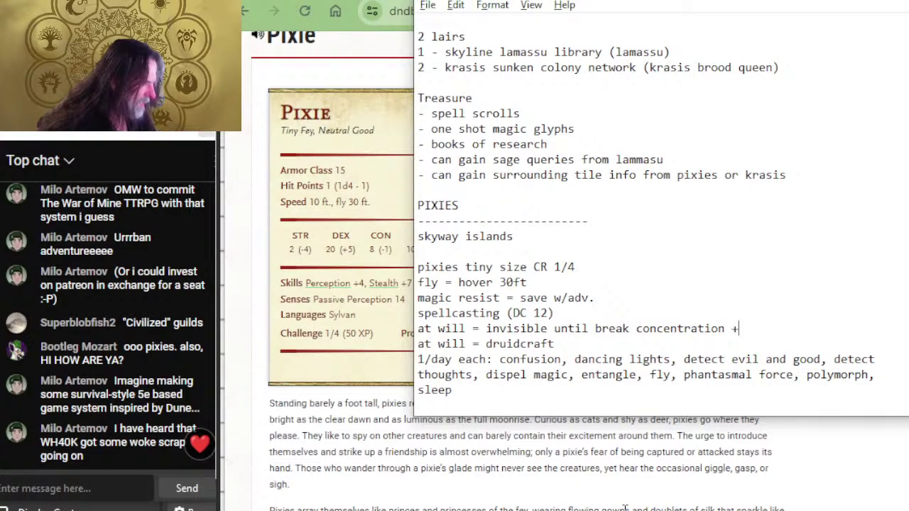
{"action": "key", "text": "alt+Tab"}
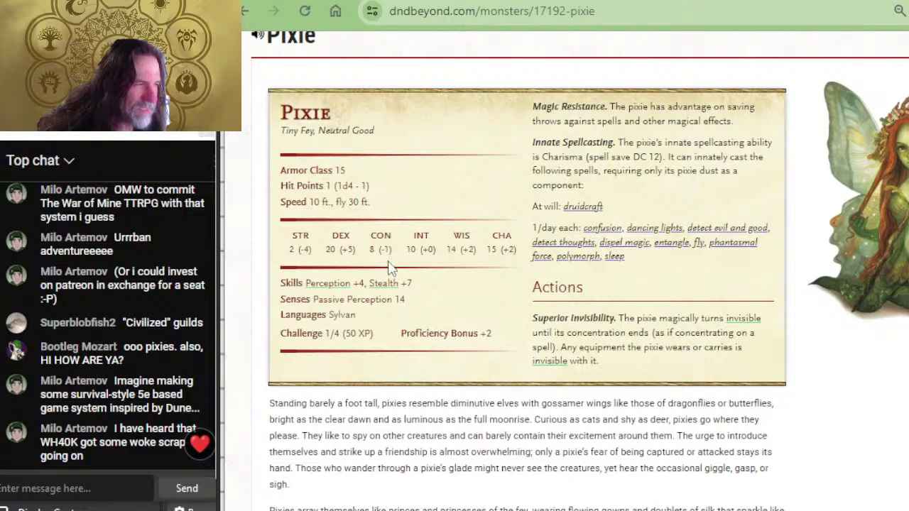
{"action": "key", "text": "alt+Tab"}
{"action": "key", "text": "alt+Tab"}
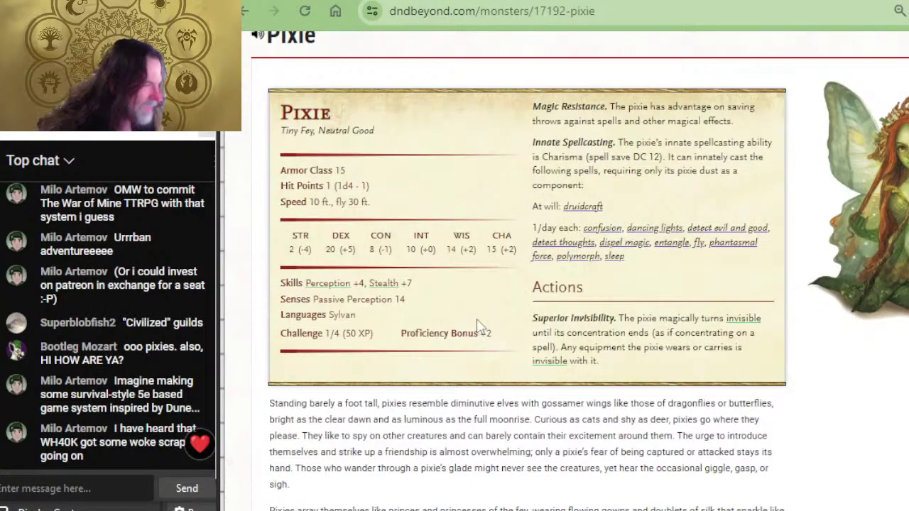
{"action": "key", "text": "alt+Tab"}
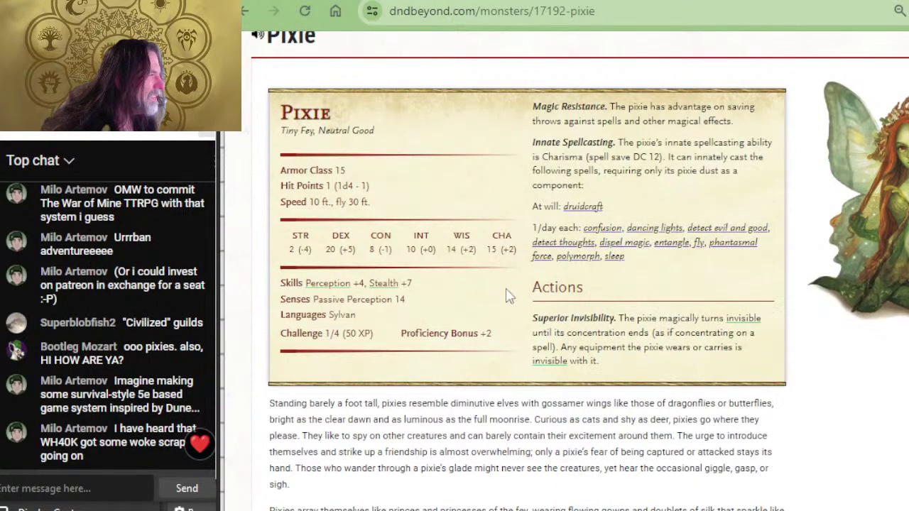
{"action": "type", "text": "-"}
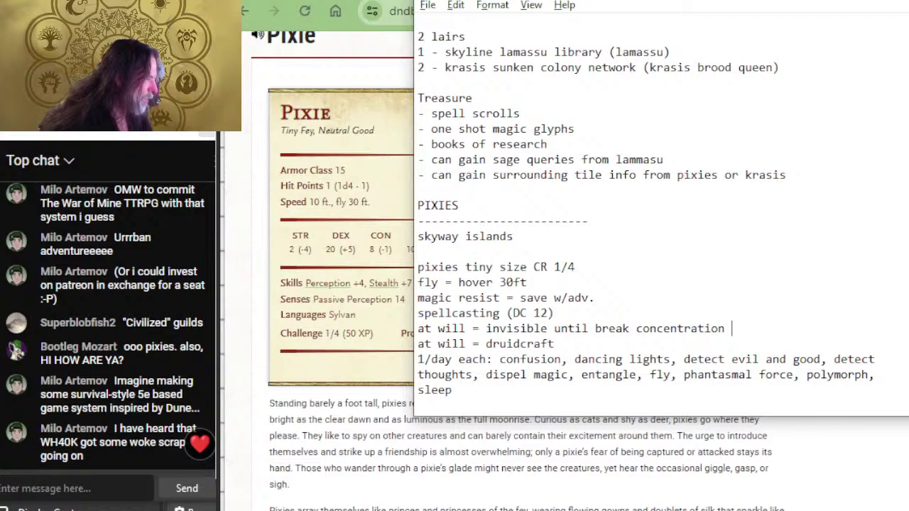
{"action": "type", "text": "-1"}
- Put the 1/day heading on its own line and move dancing lights after druidcraft
{"action": "key", "text": "Down"}
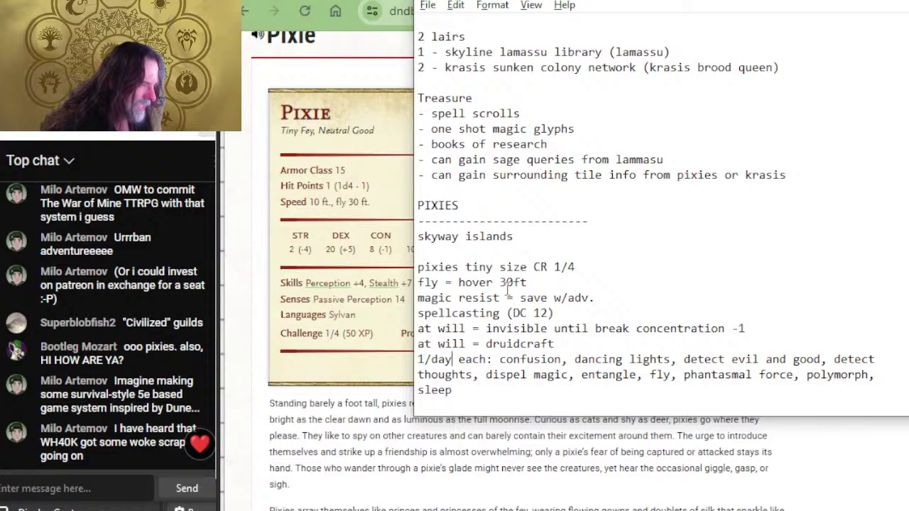
{"action": "key", "text": "Left"}
{"action": "key", "text": "Return"}
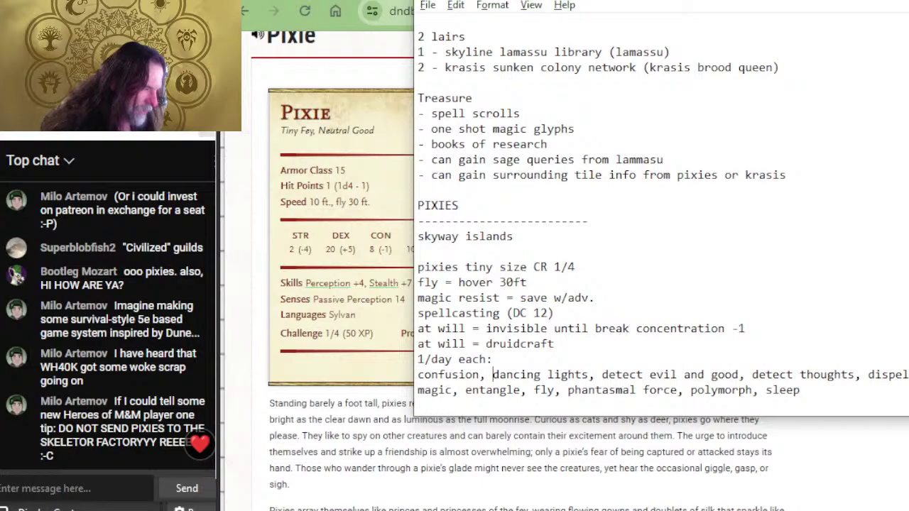
{"action": "key", "text": "shift+Right"}
{"action": "key", "text": "shift+Right"}
{"action": "key", "text": "shift+Right"}
{"action": "key", "text": "shift+Right"}
{"action": "key", "text": "shift+Right"}
{"action": "key", "text": "shift+Right"}
{"action": "key", "text": "shift+Right"}
{"action": "key", "text": "shift+Right"}
{"action": "key", "text": "shift+Right"}
{"action": "key", "text": "ctrl+c"}
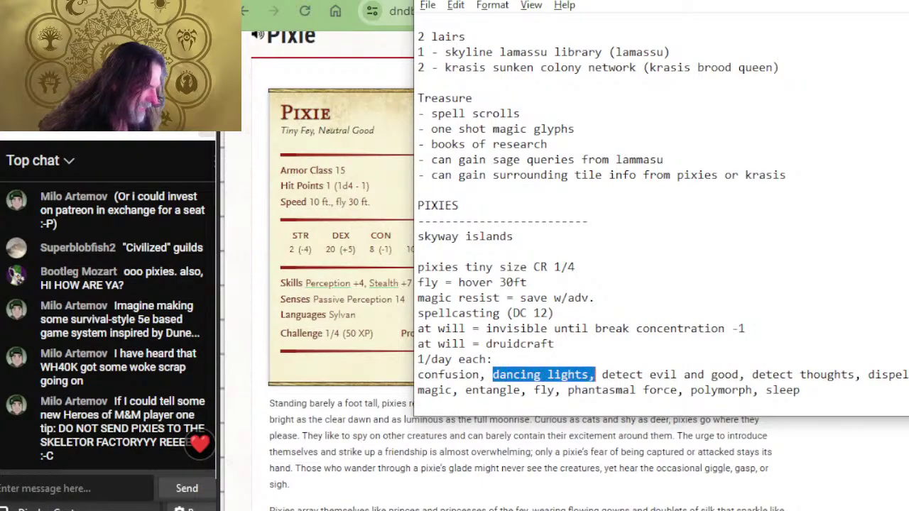
{"action": "key", "text": "Delete"}
{"action": "key", "text": "Up"}
{"action": "key", "text": "Up"}
{"action": "key", "text": "Right"}
{"action": "key", "text": "Right"}
{"action": "key", "text": "Right"}
{"action": "key", "text": "Right"}
{"action": "key", "text": "Right"}
{"action": "key", "text": "Right"}
{"action": "key", "text": "Right"}
{"action": "key", "text": "Right"}
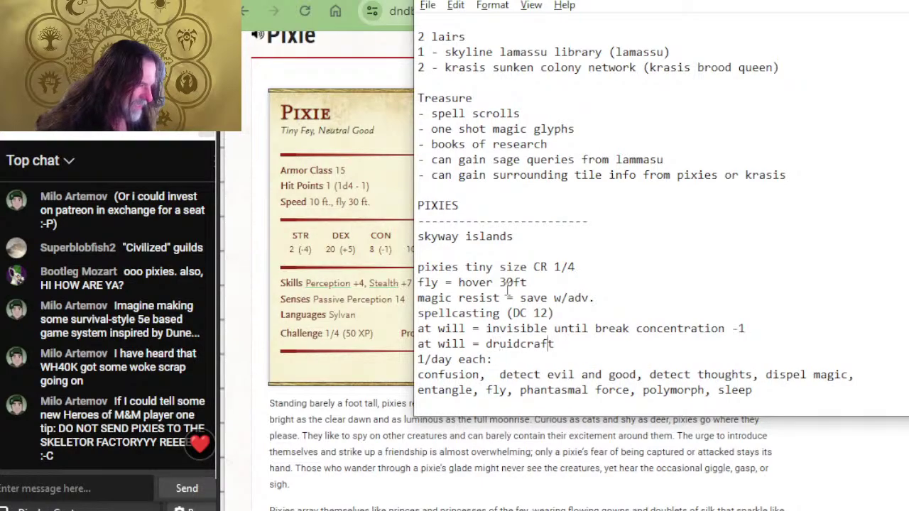
{"action": "type", "text": ","}
{"action": "key", "text": "ctrl+v"}
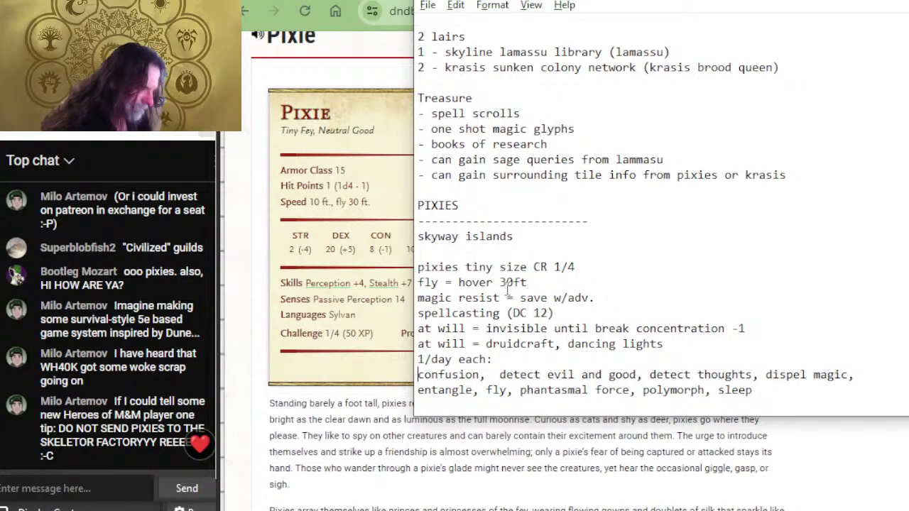
- Break detect evil and good and detect thoughts onto separate lines
{"action": "key", "text": "Right"}
{"action": "key", "text": "Right"}
{"action": "key", "text": "Right"}
{"action": "key", "text": "Right"}
{"action": "key", "text": "Right"}
{"action": "key", "text": "Right"}
{"action": "key", "text": "Right"}
{"action": "key", "text": "Right"}
{"action": "key", "text": "Right"}
{"action": "key", "text": "Right"}
{"action": "key", "text": "Right"}
{"action": "key", "text": "Right"}
{"action": "key", "text": "Right"}
{"action": "key", "text": "Right"}
{"action": "key", "text": "Right"}
{"action": "key", "text": "Left"}
{"action": "key", "text": "Left"}
{"action": "key", "text": "Left"}
{"action": "key", "text": "Return"}
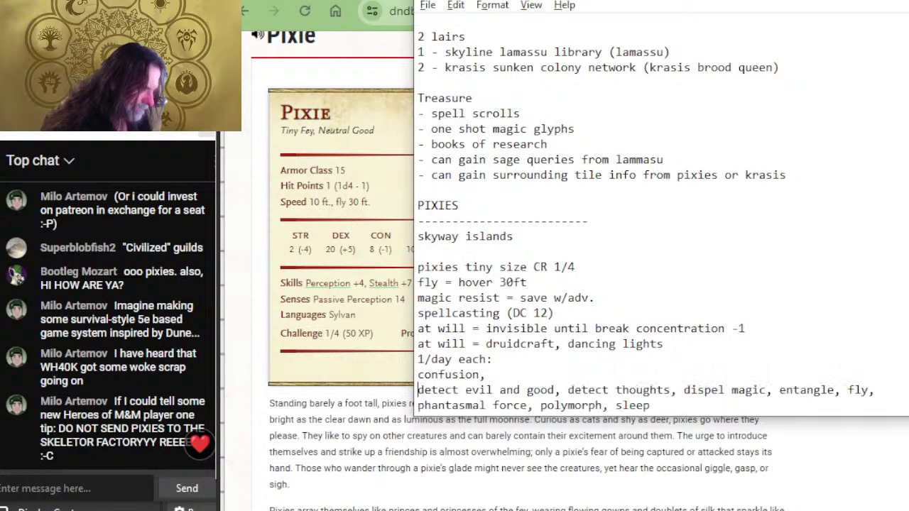
{"action": "key", "text": "Right"}
{"action": "key", "text": "Right"}
{"action": "key", "text": "Right"}
{"action": "key", "text": "Right"}
{"action": "key", "text": "Right"}
{"action": "key", "text": "Right"}
{"action": "key", "text": "Right"}
{"action": "key", "text": "Right"}
{"action": "key", "text": "Right"}
{"action": "key", "text": "Right"}
{"action": "key", "text": "Right"}
{"action": "key", "text": "Right"}
{"action": "key", "text": "Right"}
{"action": "key", "text": "Right"}
{"action": "key", "text": "Right"}
{"action": "key", "text": "Right"}
{"action": "key", "text": "Right"}
{"action": "key", "text": "Right"}
{"action": "key", "text": "Right"}
{"action": "key", "text": "Right"}
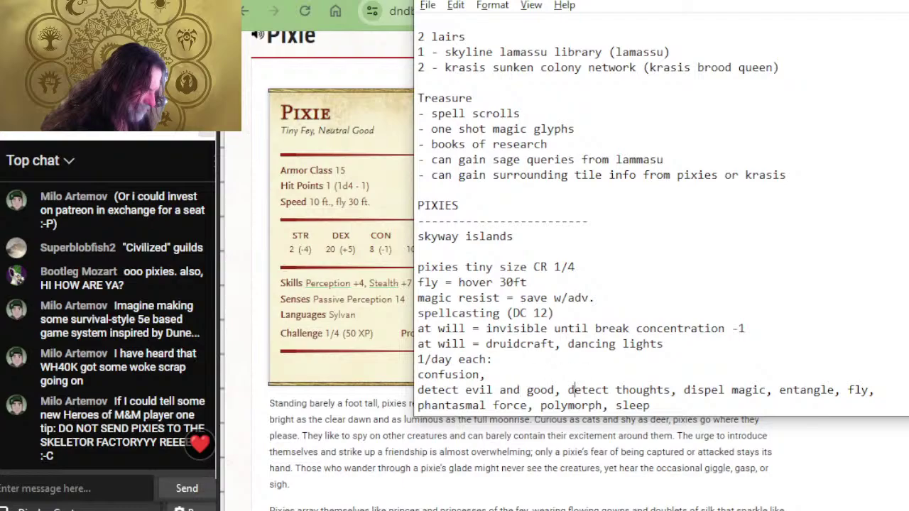
{"action": "key", "text": "Left"}
{"action": "key", "text": "Return"}
- Move detect evil and good onto the at-will line after dancing lights, fixing the commas
{"action": "key", "text": "shift+Down"}
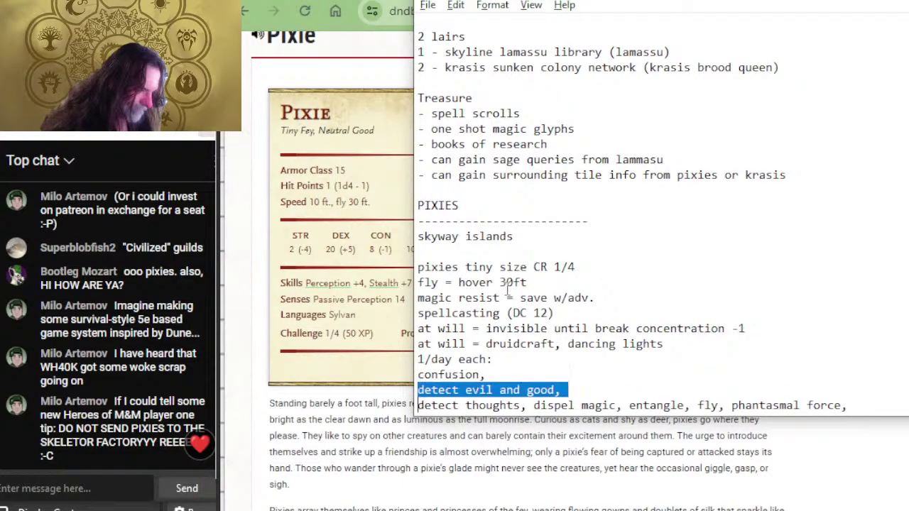
{"action": "key", "text": "ctrl+x"}
{"action": "key", "text": "Up"}
{"action": "key", "text": "Up"}
{"action": "key", "text": "Up"}
{"action": "key", "text": "End"}
{"action": "key", "text": "ctrl+v"}
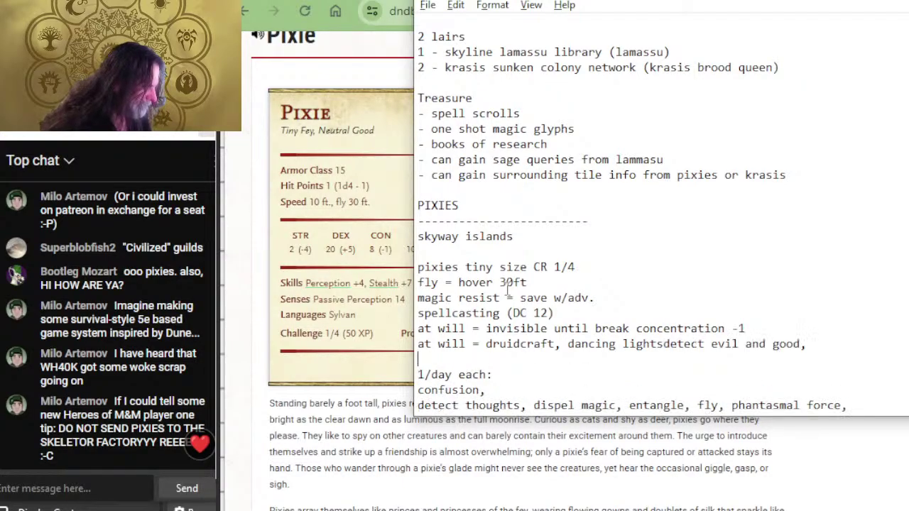
{"action": "key", "text": "Left"}
{"action": "key", "text": "Left"}
{"action": "key", "text": "Left"}
{"action": "key", "text": "Left"}
{"action": "key", "text": "Left"}
{"action": "key", "text": "Left"}
{"action": "key", "text": "Left"}
{"action": "key", "text": "Left"}
{"action": "key", "text": "Left"}
{"action": "key", "text": "Left"}
{"action": "key", "text": "Left"}
{"action": "key", "text": "Left"}
{"action": "key", "text": "Left"}
{"action": "key", "text": "Left"}
{"action": "key", "text": "Left"}
{"action": "key", "text": "Left"}
{"action": "key", "text": "Left"}
{"action": "key", "text": "Left"}
{"action": "key", "text": "Left"}
{"action": "key", "text": "Left"}
{"action": "key", "text": "Left"}
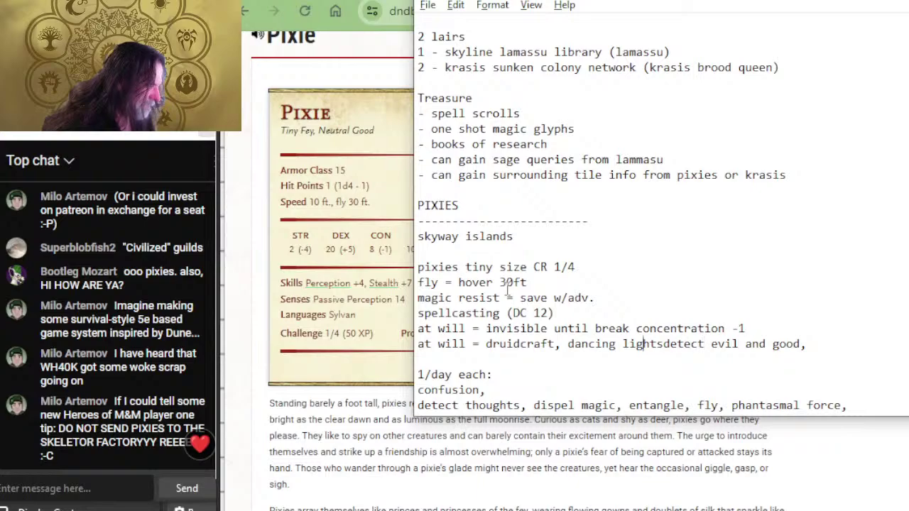
{"action": "key", "text": "Right"}
{"action": "key", "text": "Right"}
{"action": "key", "text": "Right"}
{"action": "type", "text": ","}
{"action": "key", "text": "Down"}
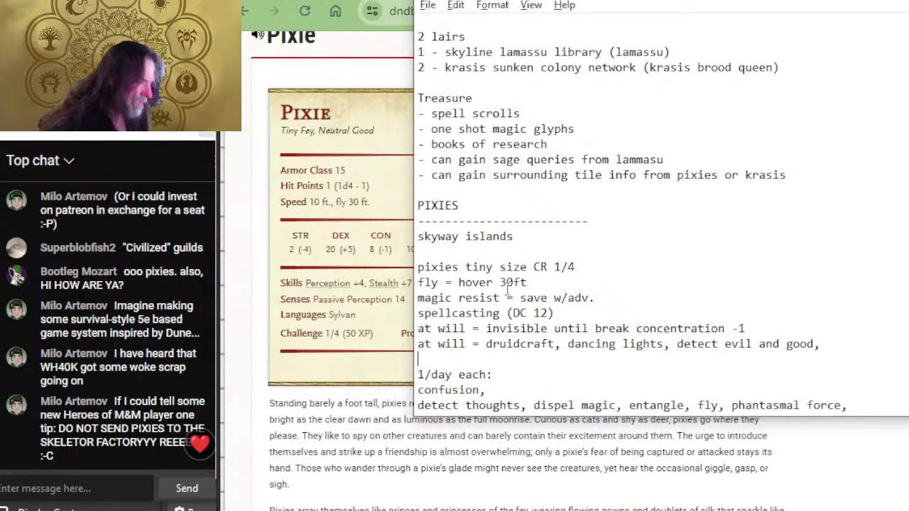
{"action": "key", "text": "Left"}
{"action": "key", "text": "BackSpace"}
{"action": "key", "text": "BackSpace"}
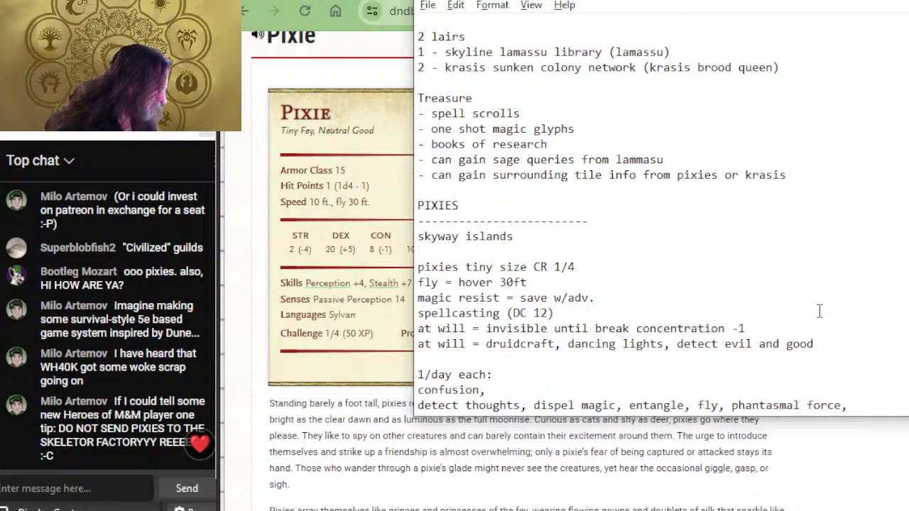
- Put dispel magic, entangle and fly each on their own line, removing commas
{"action": "scroll", "coordinate": [820, 311], "scroll_direction": "down", "scroll_amount": 2}
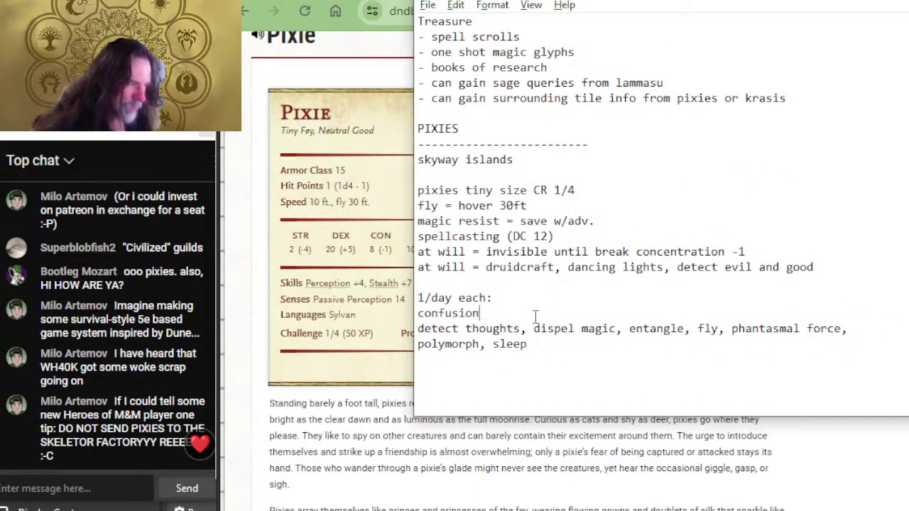
{"action": "key", "text": "Right"}
{"action": "key", "text": "Right"}
{"action": "key", "text": "Right"}
{"action": "key", "text": "Right"}
{"action": "key", "text": "Right"}
{"action": "key", "text": "Right"}
{"action": "key", "text": "Delete"}
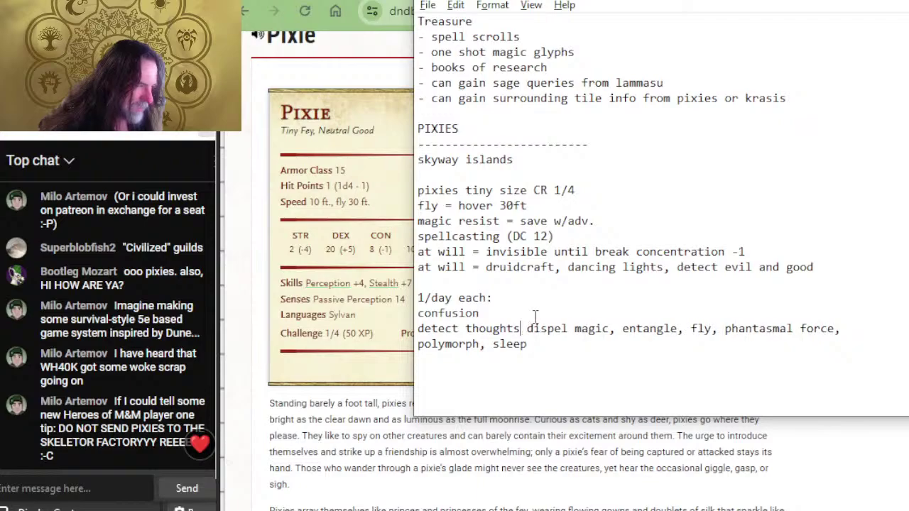
{"action": "key", "text": "Right"}
{"action": "key", "text": "Return"}
{"action": "key", "text": "Right"}
{"action": "key", "text": "ctrl+Right"}
{"action": "key", "text": "Right"}
{"action": "key", "text": "Right"}
{"action": "key", "text": "Right"}
{"action": "key", "text": "Right"}
{"action": "key", "text": "Right"}
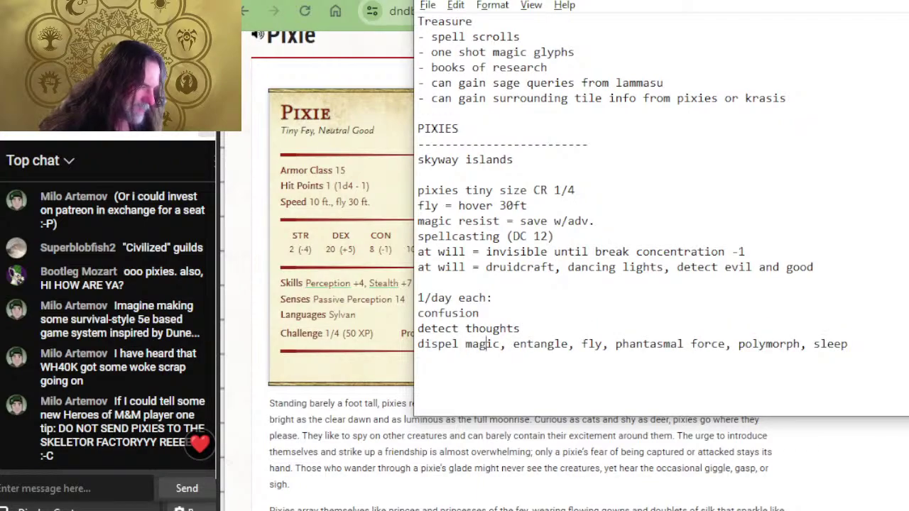
{"action": "key", "text": "Delete"}
{"action": "key", "text": "Delete"}
{"action": "key", "text": "Return"}
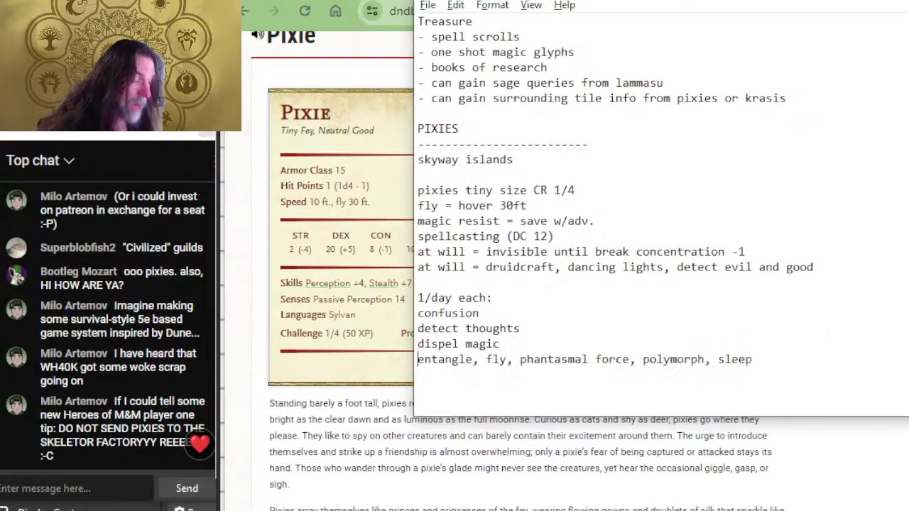
{"action": "key", "text": "Right"}
{"action": "key", "text": "Right"}
{"action": "key", "text": "Right"}
{"action": "key", "text": "Right"}
{"action": "key", "text": "Right"}
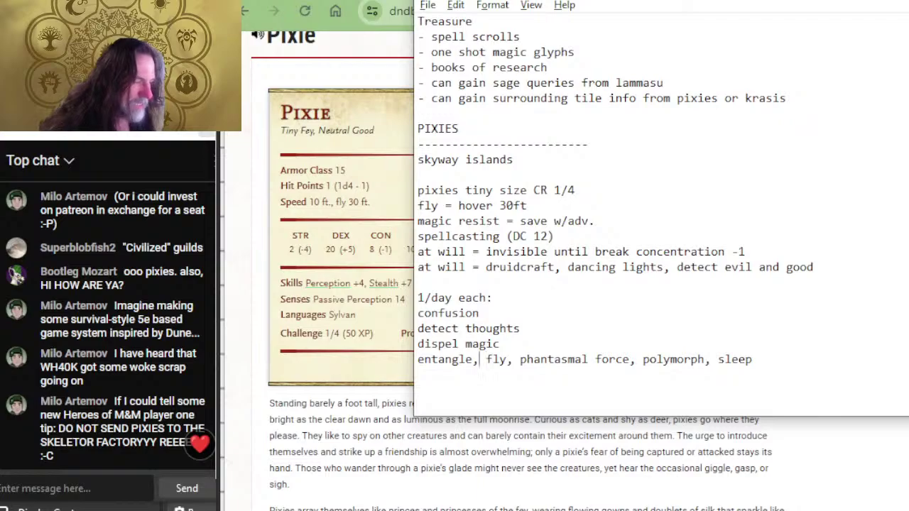
{"action": "key", "text": "BackSpace"}
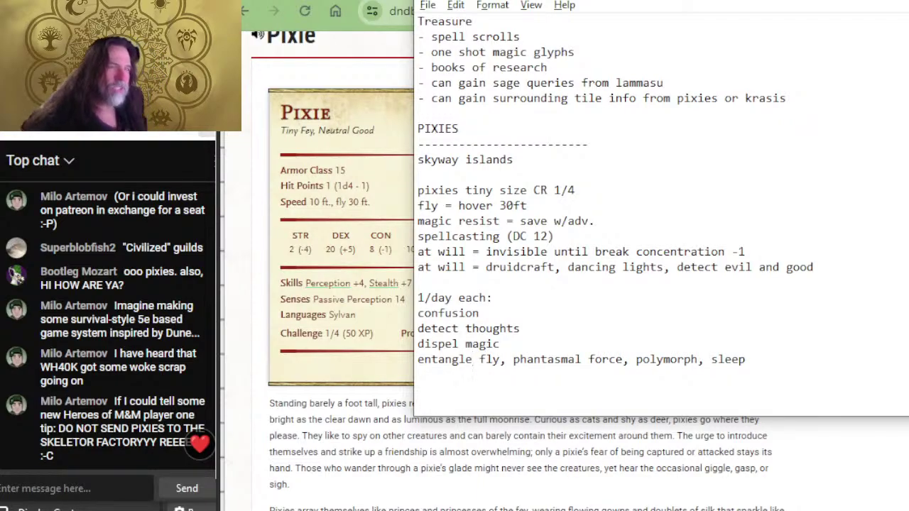
{"action": "key", "text": "Delete"}
{"action": "key", "text": "Return"}
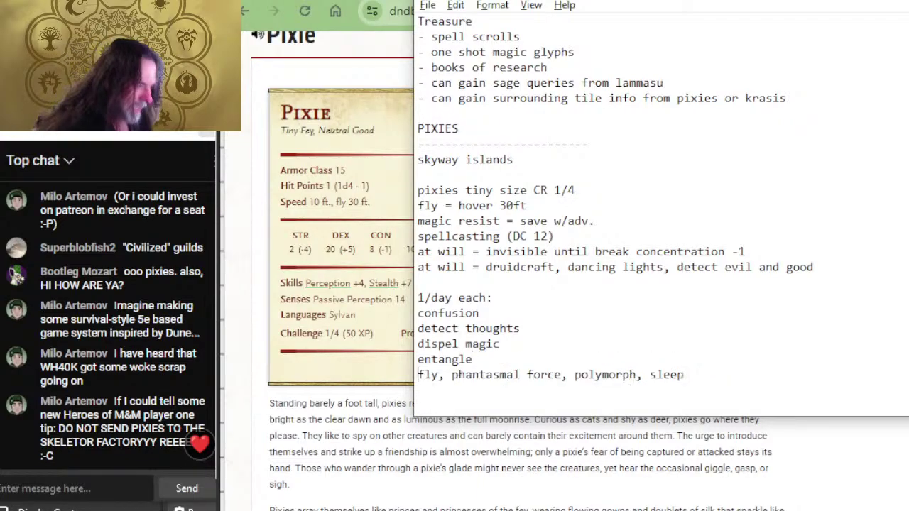
{"action": "key", "text": "Right"}
{"action": "key", "text": "Right"}
- Split phantasmal force, polymorph and sleep onto separate lines, then start a line below sleep
{"action": "key", "text": "Right"}
{"action": "key", "text": "Delete"}
{"action": "key", "text": "Delete"}
{"action": "key", "text": "Return"}
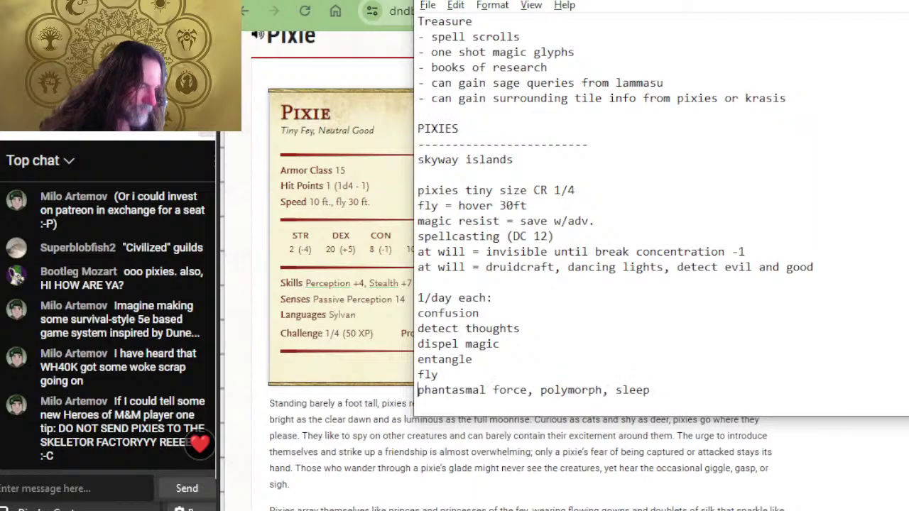
{"action": "key", "text": "Right"}
{"action": "key", "text": "ctrl+Right"}
{"action": "key", "text": "ctrl+Right"}
{"action": "key", "text": "Right"}
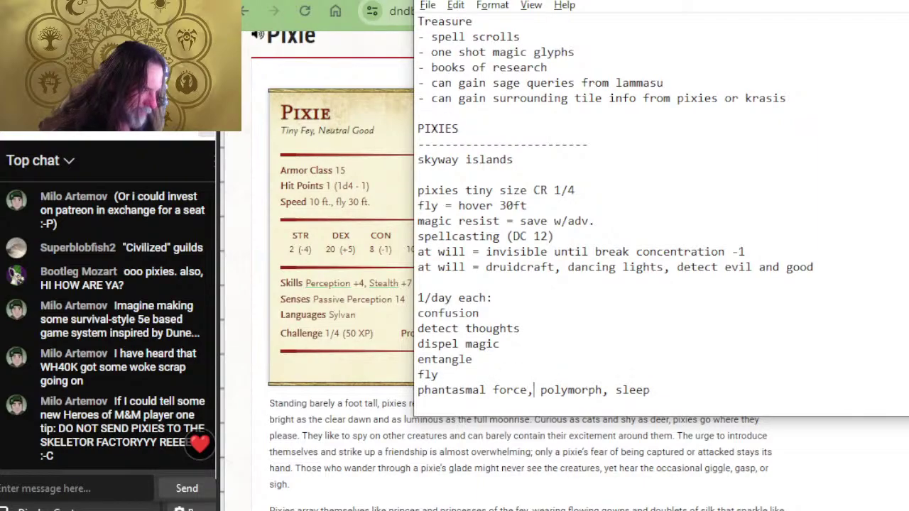
{"action": "key", "text": "BackSpace"}
{"action": "key", "text": "Return"}
{"action": "key", "text": "Delete"}
{"action": "key", "text": "Down"}
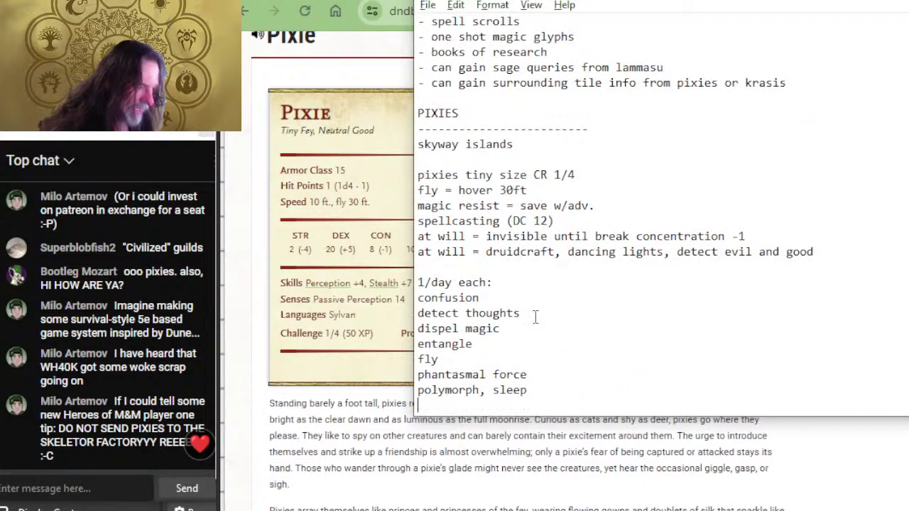
{"action": "key", "text": "Left"}
{"action": "key", "text": "Left"}
{"action": "key", "text": "Left"}
{"action": "key", "text": "Left"}
{"action": "key", "text": "Left"}
{"action": "key", "text": "Left"}
{"action": "key", "text": "Left"}
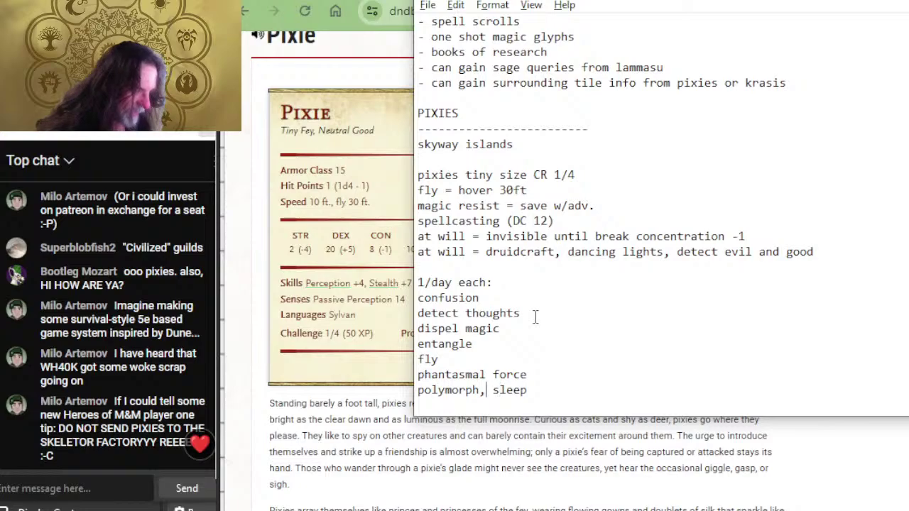
{"action": "key", "text": "BackSpace"}
{"action": "key", "text": "Delete"}
{"action": "key", "text": "Return"}
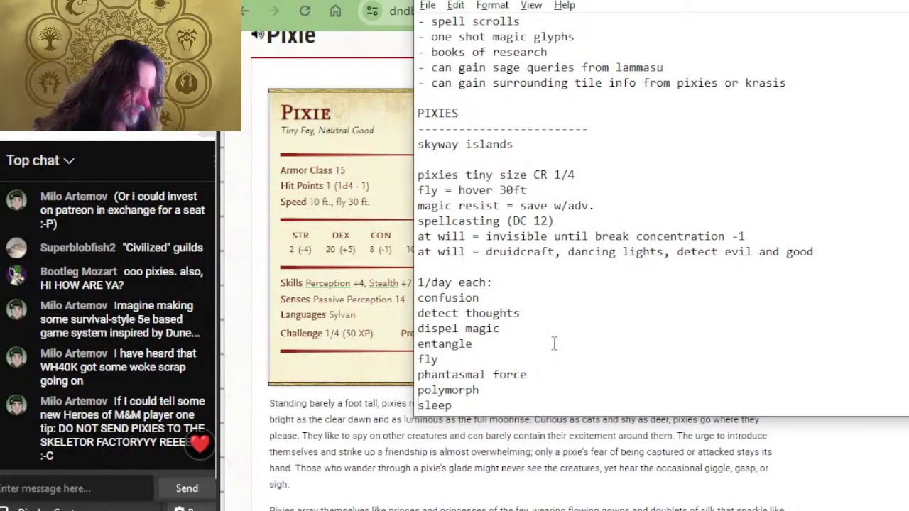
{"action": "scroll", "coordinate": [530, 316], "scroll_direction": "down", "scroll_amount": 2}
{"action": "left_click", "coordinate": [483, 343]}
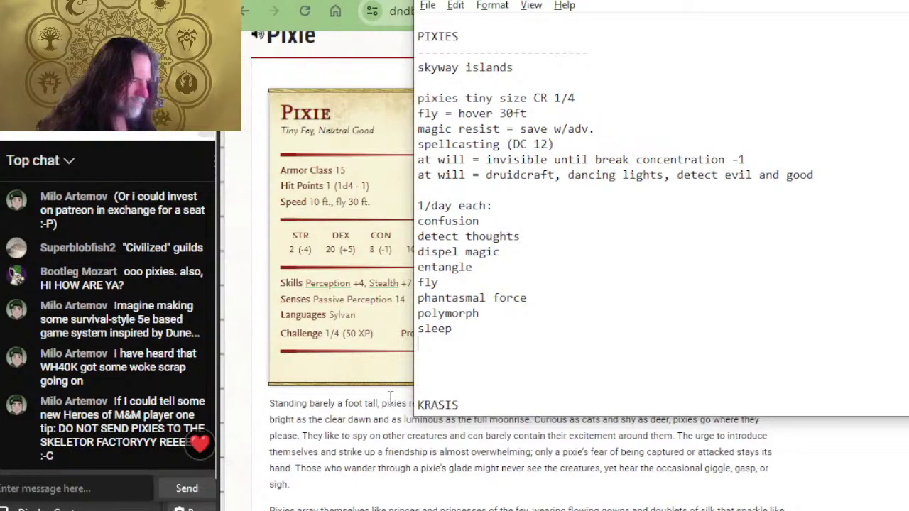
- Add a 'utility / spare' heading below sleep and move fly under it, indented
{"action": "type", "text": "utility"}
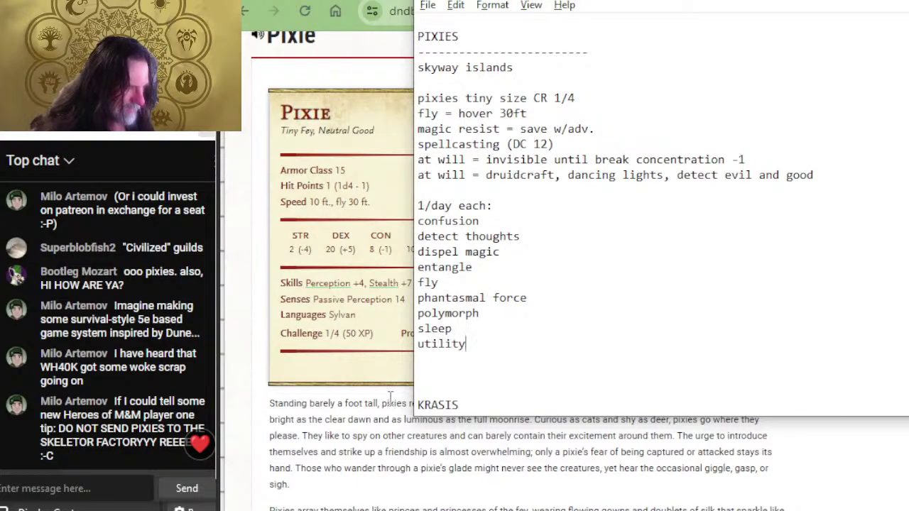
{"action": "type", "text": " / spare"}
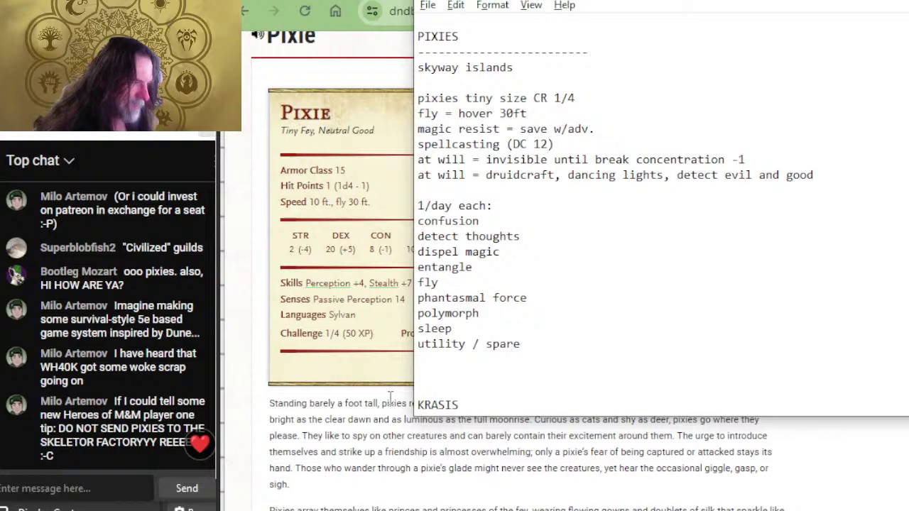
{"action": "key", "text": "Up"}
{"action": "key", "text": "Up"}
{"action": "key", "text": "Up"}
{"action": "key", "text": "shift+Down"}
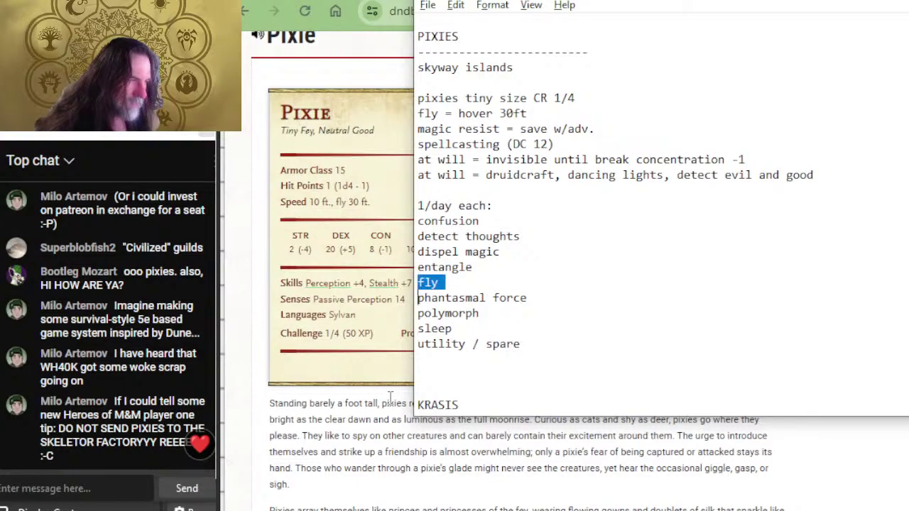
{"action": "key", "text": "Delete"}
{"action": "key", "text": "Down"}
{"action": "key", "text": "Down"}
{"action": "key", "text": "Down"}
{"action": "key", "text": "Down"}
{"action": "key", "text": "ctrl+v"}
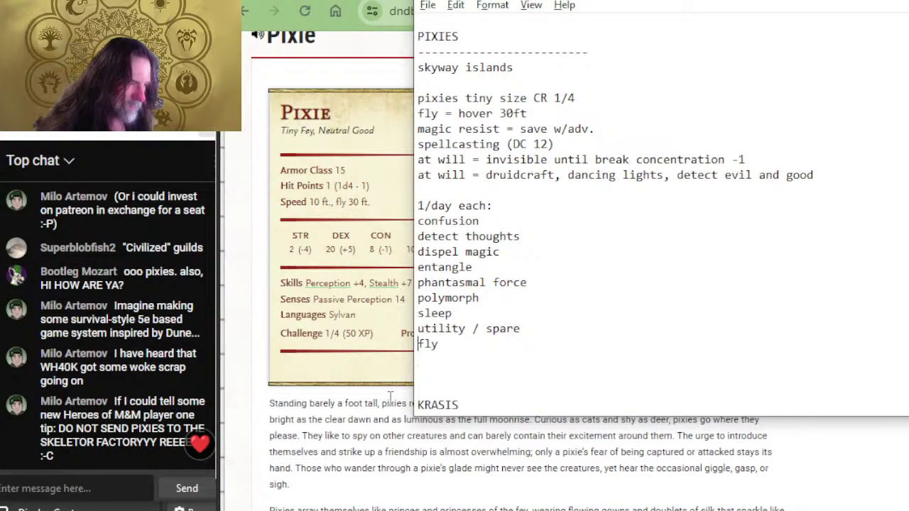
{"action": "key", "text": "Tab"}
{"action": "key", "text": "Home"}
{"action": "key", "text": "Up"}
{"action": "key", "text": "Up"}
{"action": "key", "text": "Up"}
{"action": "key", "text": "Up"}
{"action": "key", "text": "Up"}
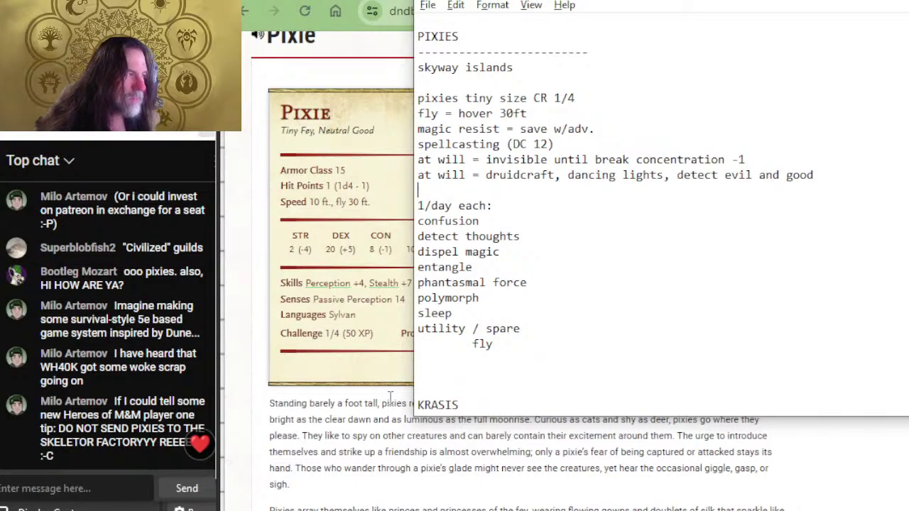
- Head the remaining 1/day spells 'combat stuff' and indent confusion beneath it
{"action": "type", "text": "combat"}
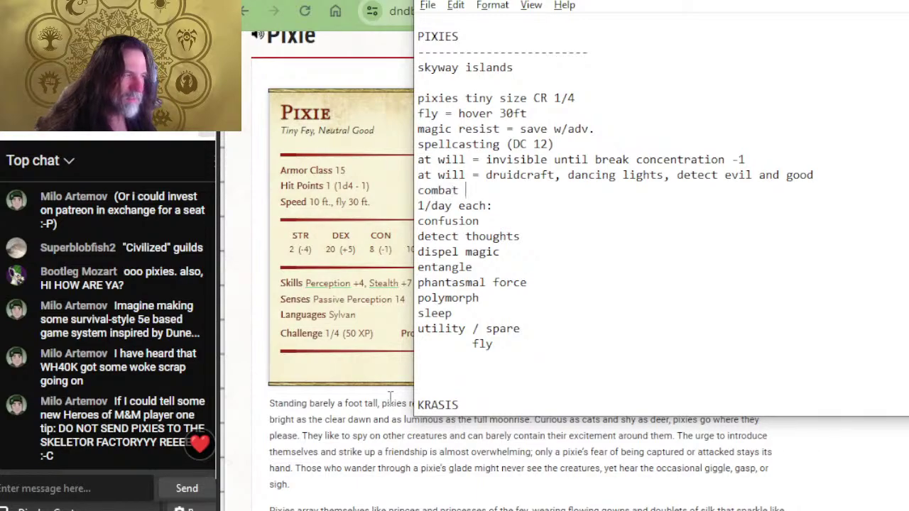
{"action": "type", "text": " stuff"}
{"action": "key", "text": "Delete"}
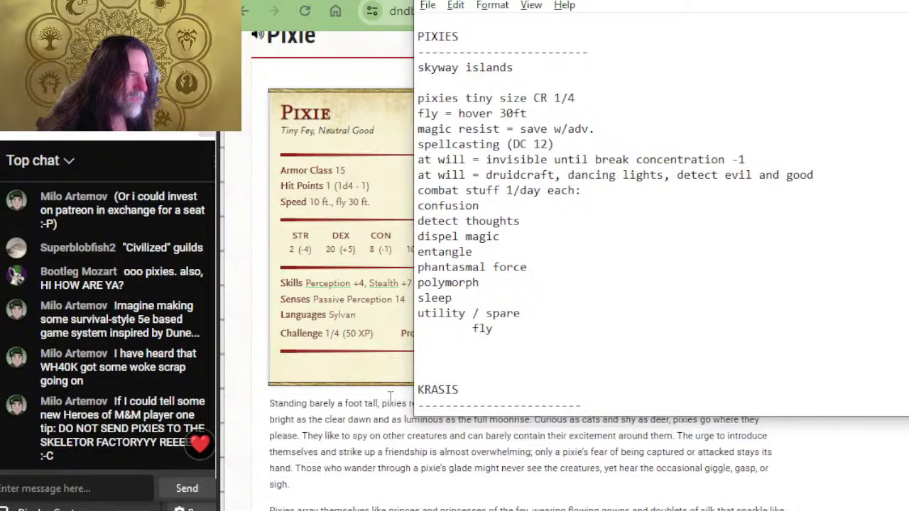
{"action": "key", "text": "Up"}
{"action": "key", "text": "Tab"}
{"action": "key", "text": "Home"}
{"action": "key", "text": "Down"}
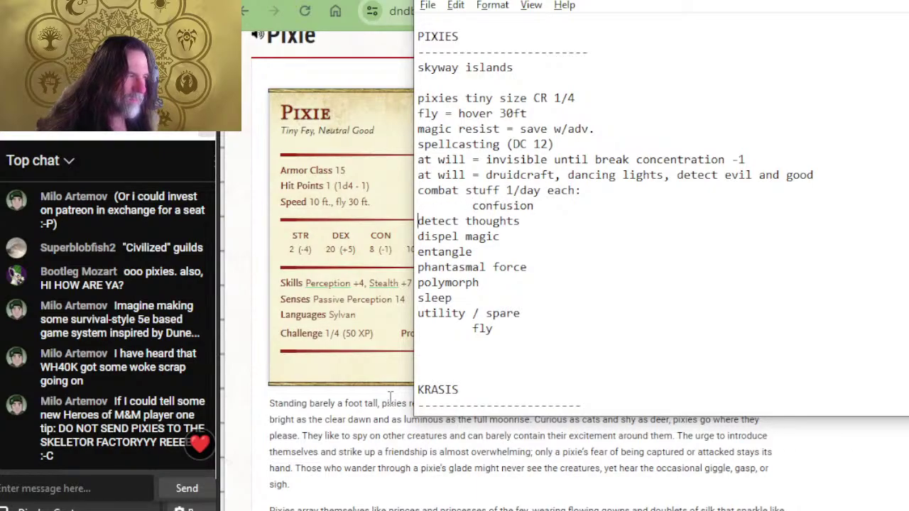
- Move detect thoughts and dispel magic under fly in the utility list, indented
{"action": "key", "text": "shift+Down"}
{"action": "key", "text": "ctrl+c"}
{"action": "key", "text": "Delete"}
{"action": "key", "text": "Down"}
{"action": "key", "text": "Down"}
{"action": "key", "text": "Down"}
{"action": "key", "text": "Down"}
{"action": "key", "text": "Down"}
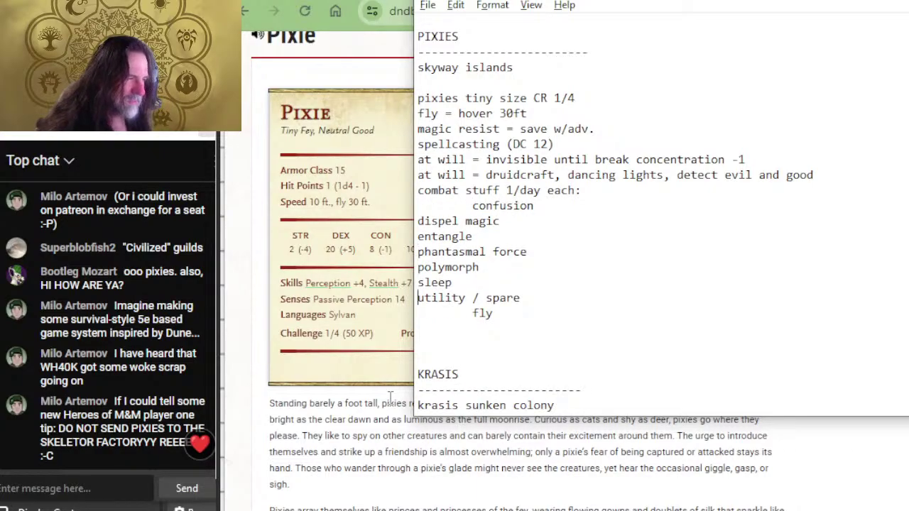
{"action": "key", "text": "ctrl+v"}
{"action": "key", "text": "Up"}
{"action": "key", "text": "Tab"}
{"action": "key", "text": "Home"}
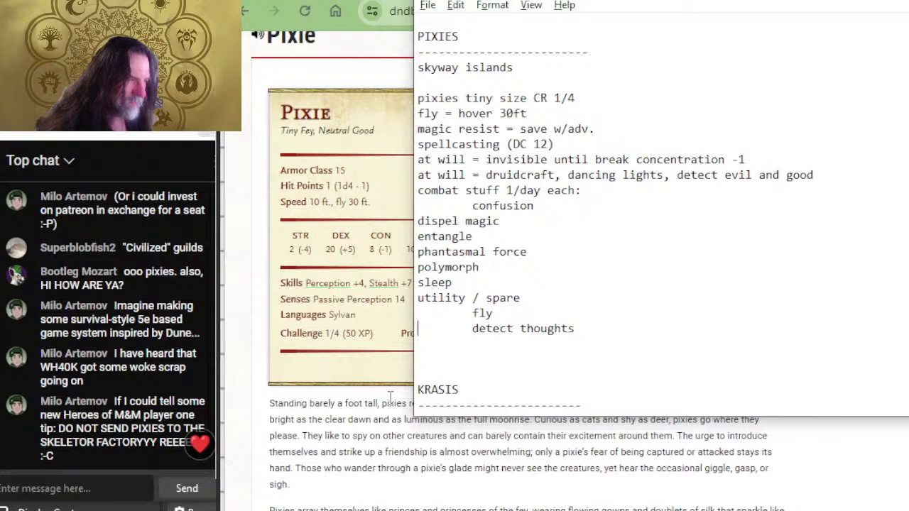
{"action": "key", "text": "Up"}
{"action": "key", "text": "Up"}
{"action": "key", "text": "Up"}
{"action": "key", "text": "Up"}
{"action": "key", "text": "shift+Down"}
{"action": "key", "text": "ctrl+c"}
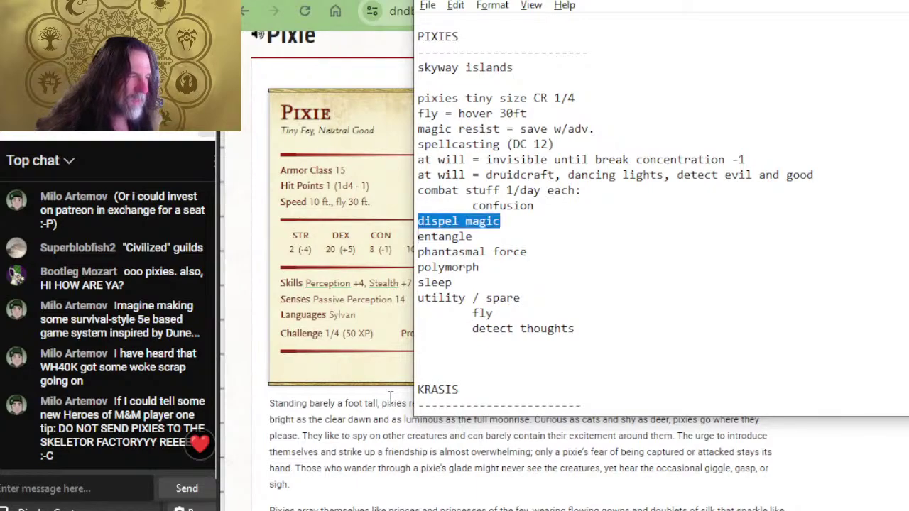
{"action": "key", "text": "Delete"}
{"action": "key", "text": "Down"}
{"action": "key", "text": "Down"}
{"action": "key", "text": "Down"}
{"action": "key", "text": "Down"}
{"action": "key", "text": "Down"}
{"action": "key", "text": "Down"}
{"action": "key", "text": "Down"}
{"action": "key", "text": "Tab"}
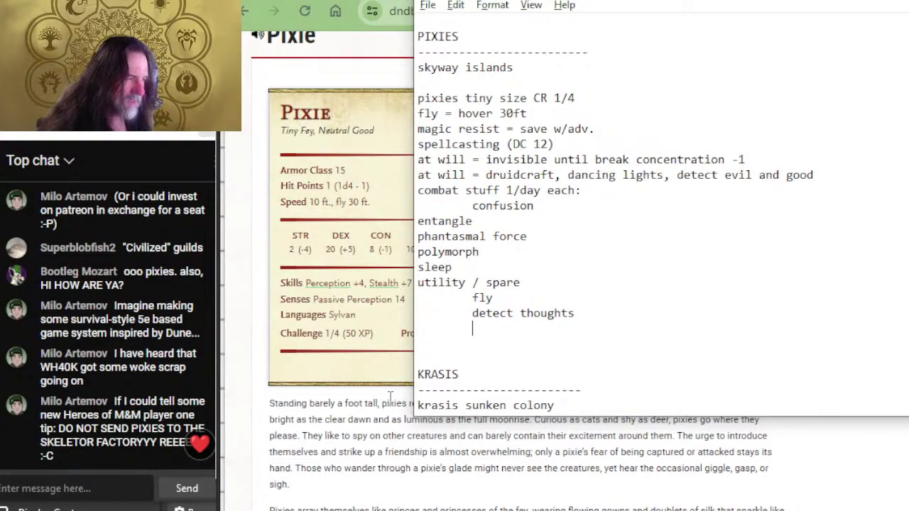
{"action": "key", "text": "ctrl+v"}
- Indent entangle and sleep, delete phantasmal force, and move polymorph under dispel magic
{"action": "key", "text": "Up"}
{"action": "key", "text": "Up"}
{"action": "key", "text": "Up"}
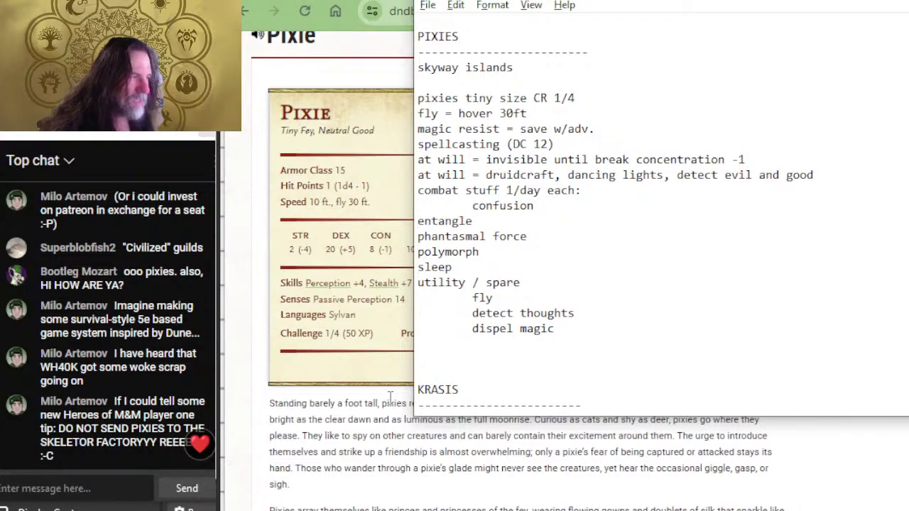
{"action": "key", "text": "Tab"}
{"action": "key", "text": "Tab"}
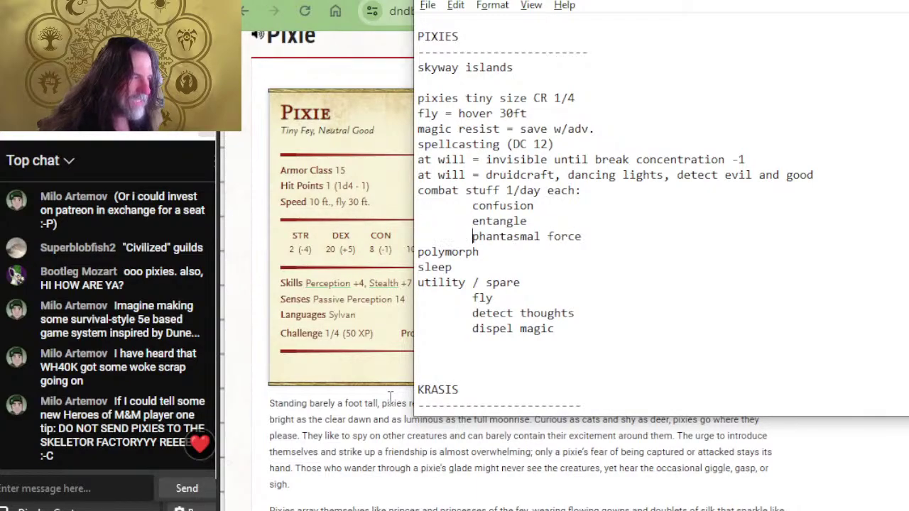
{"action": "key", "text": "Home"}
{"action": "key", "text": "Down"}
{"action": "key", "text": "shift+Up"}
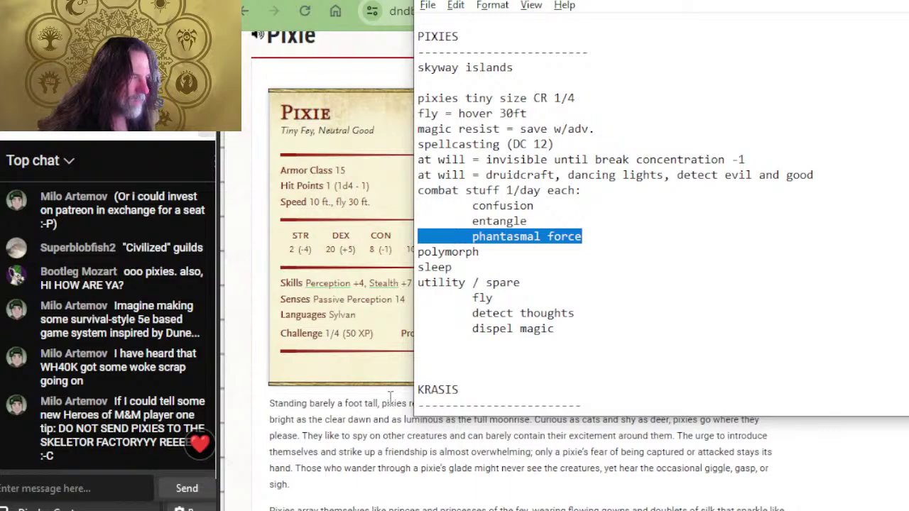
{"action": "key", "text": "Delete"}
{"action": "key", "text": "shift+Down"}
{"action": "key", "text": "ctrl+c"}
{"action": "key", "text": "Delete"}
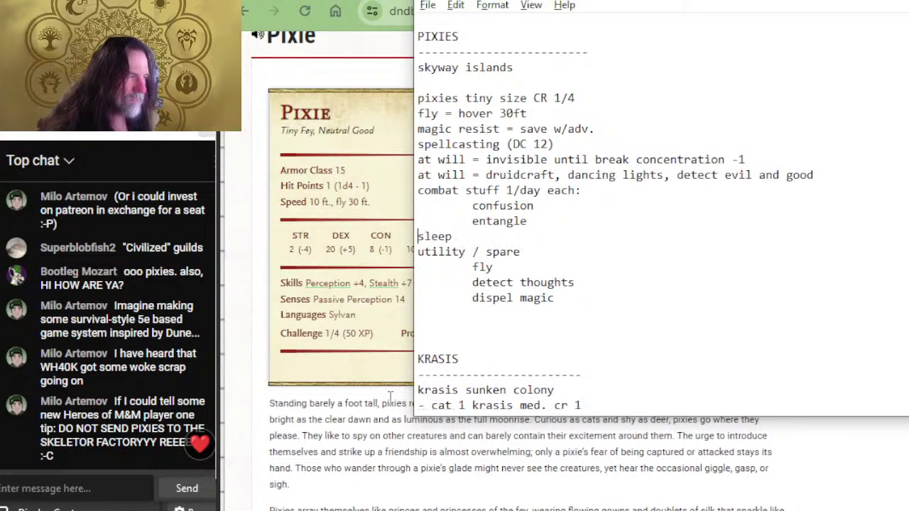
{"action": "key", "text": "Down"}
{"action": "key", "text": "Down"}
{"action": "key", "text": "Tab"}
{"action": "key", "text": "ctrl+v"}
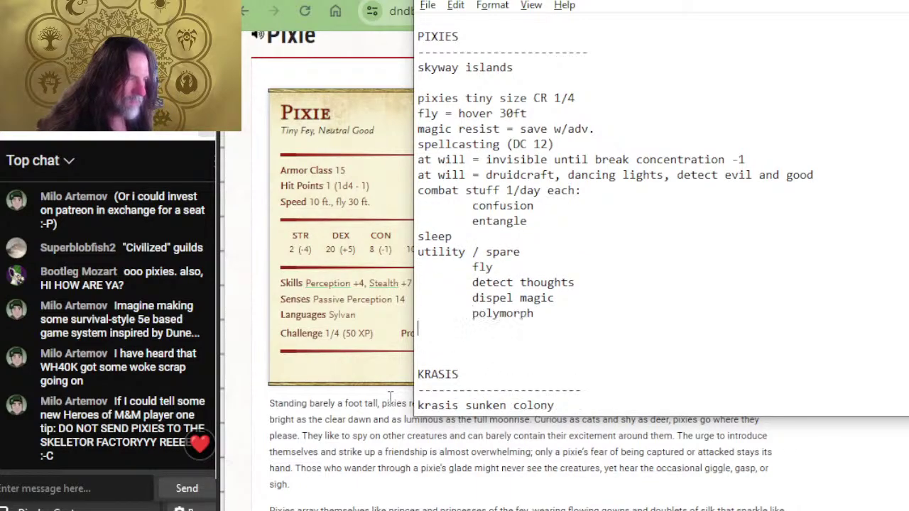
{"action": "key", "text": "Up"}
{"action": "key", "text": "Up"}
{"action": "key", "text": "Up"}
{"action": "key", "text": "Up"}
{"action": "key", "text": "Up"}
{"action": "key", "text": "Up"}
{"action": "key", "text": "Up"}
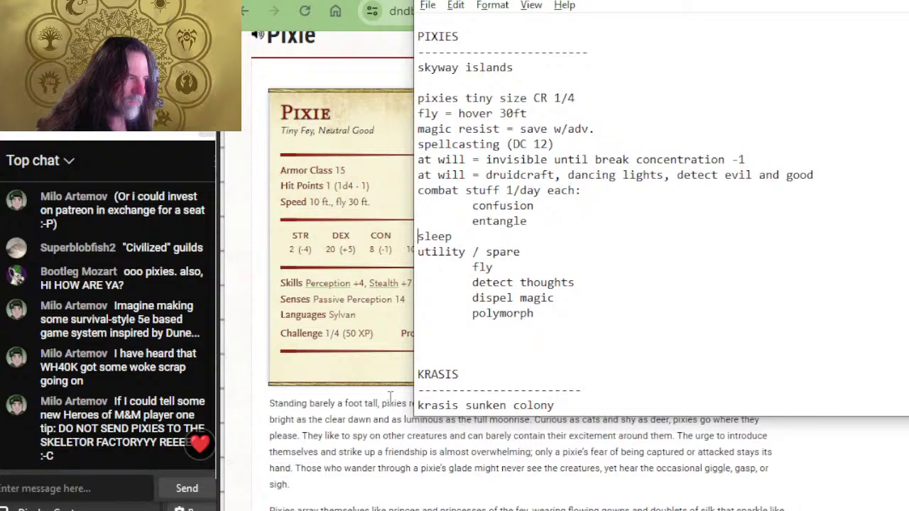
{"action": "key", "text": "Tab"}
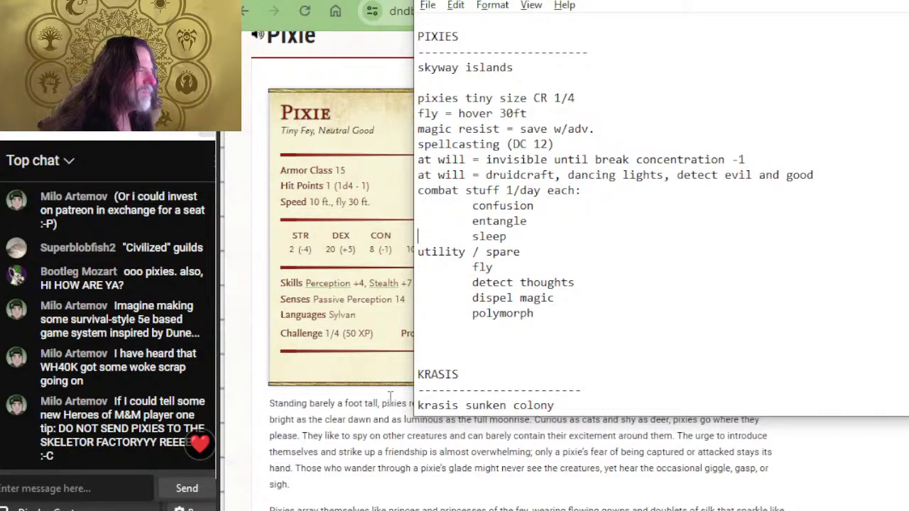
- Prefix the combat heading with 'warrior' and rename 'utility / spare' to 'shaman utility'
{"action": "key", "text": "Up"}
{"action": "type", "text": "warrior"}
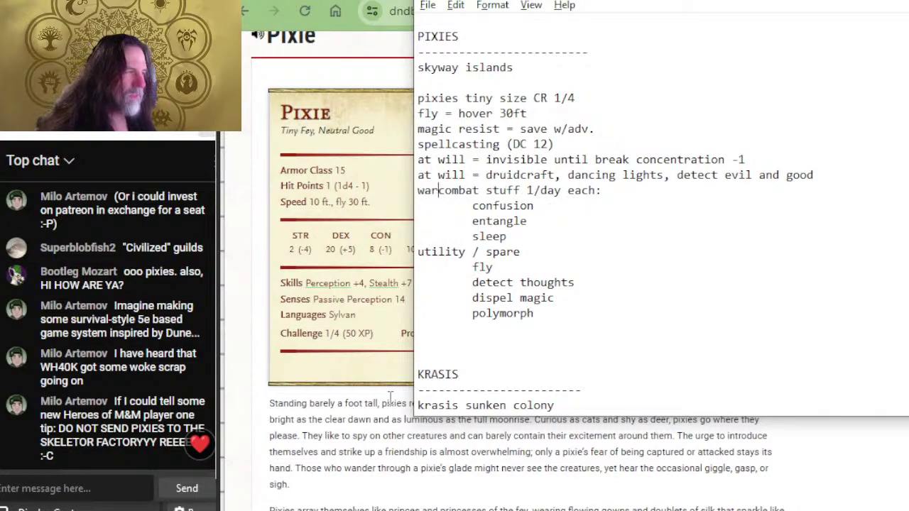
{"action": "key", "text": "Down"}
{"action": "key", "text": "Down"}
{"action": "key", "text": "Down"}
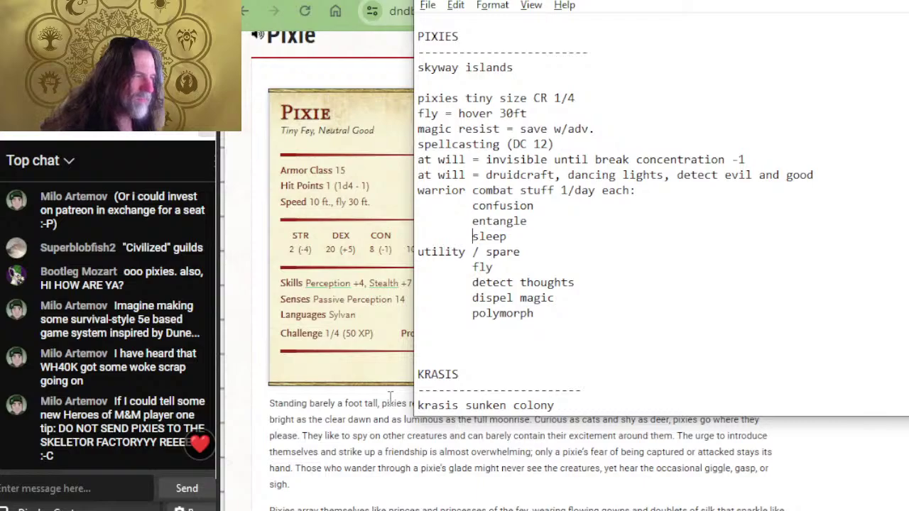
{"action": "key", "text": "Left"}
{"action": "key", "text": "Left"}
{"action": "key", "text": "Left"}
{"action": "key", "text": "Left"}
{"action": "key", "text": "Left"}
{"action": "key", "text": "Left"}
{"action": "key", "text": "Left"}
{"action": "key", "text": "Left"}
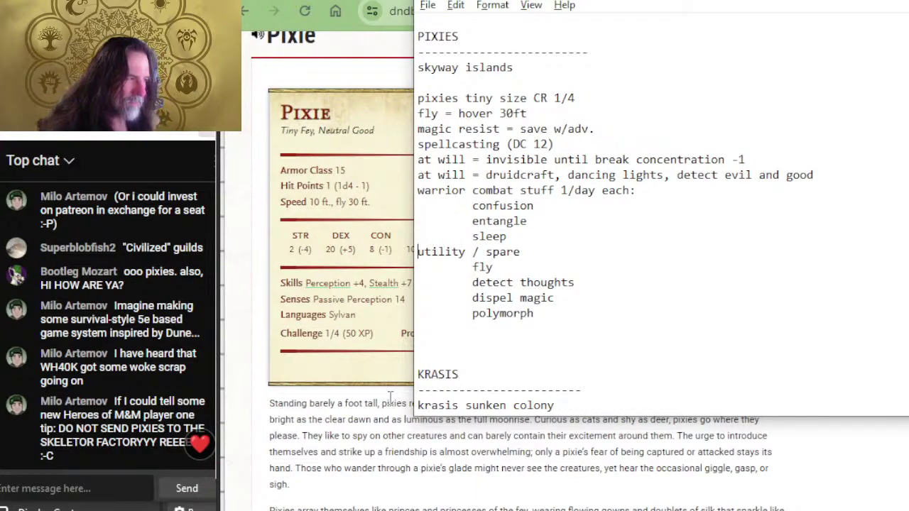
{"action": "type", "text": "shaman"}
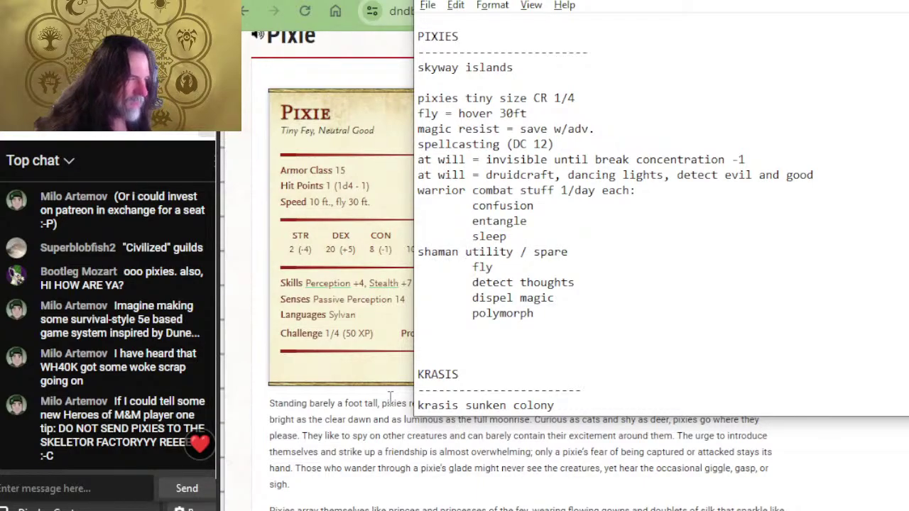
{"action": "key", "text": "Right"}
{"action": "key", "text": "Right"}
{"action": "key", "text": "Right"}
{"action": "key", "text": "Right"}
{"action": "key", "text": "Right"}
{"action": "key", "text": "Right"}
{"action": "key", "text": "Right"}
{"action": "key", "text": "Right"}
{"action": "key", "text": "Delete"}
{"action": "key", "text": "Delete"}
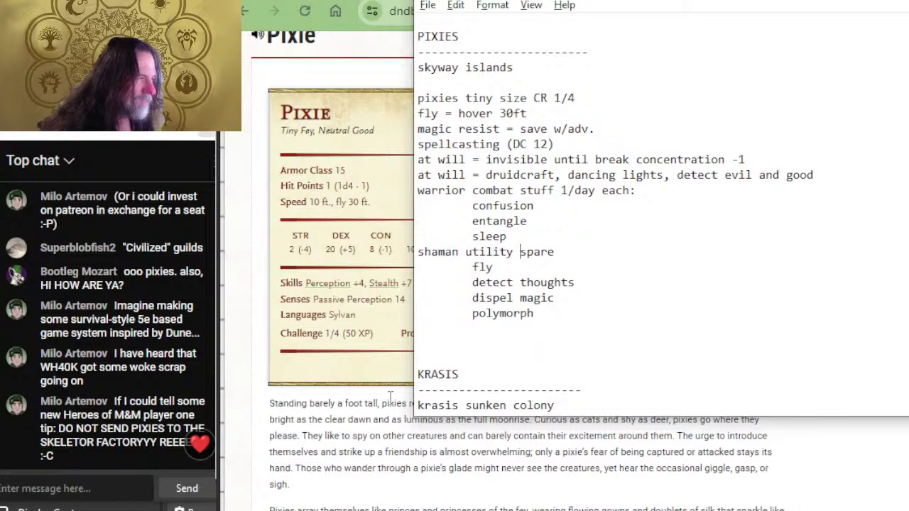
{"action": "key", "text": "Delete"}
{"action": "key", "text": "Delete"}
{"action": "key", "text": "Delete"}
{"action": "key", "text": "Delete"}
{"action": "key", "text": "Delete"}
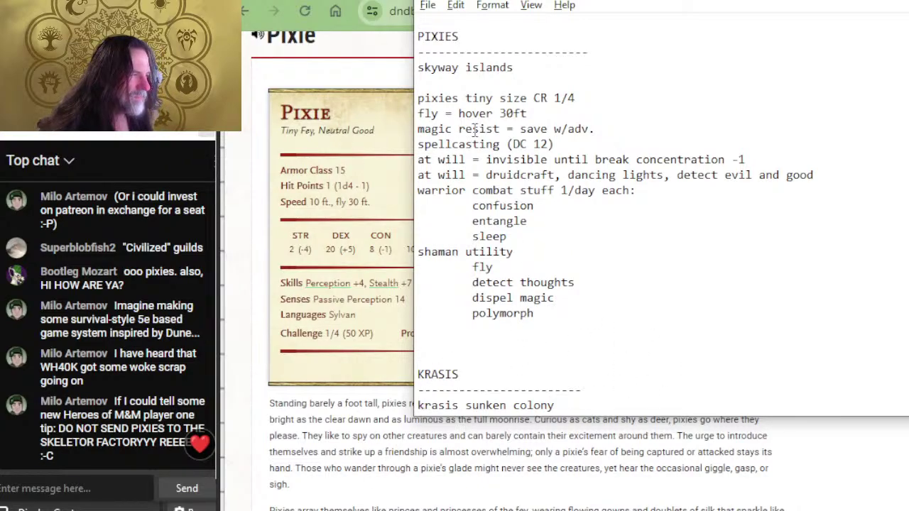
- Move sleep out of the warrior list to below polymorph in the shaman list
{"action": "left_click_drag", "start_coordinate": [555, 237], "coordinate": [550, 221]}
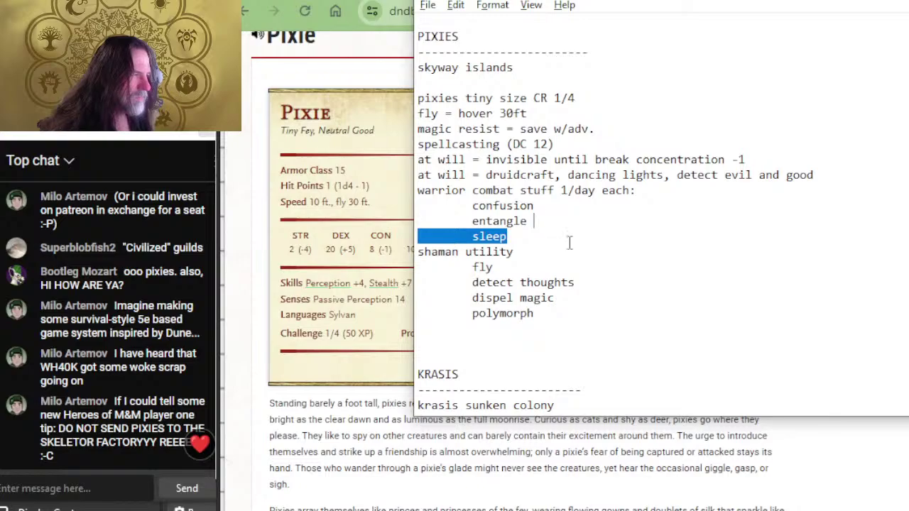
{"action": "key", "text": "ctrl+x"}
{"action": "left_click", "coordinate": [576, 314]}
{"action": "key", "text": "ctrl+v"}
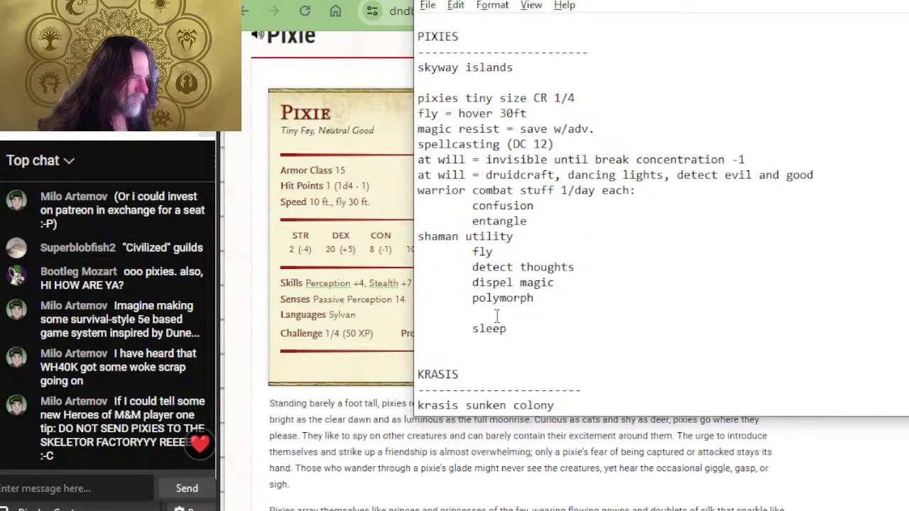
{"action": "key", "text": "Delete"}
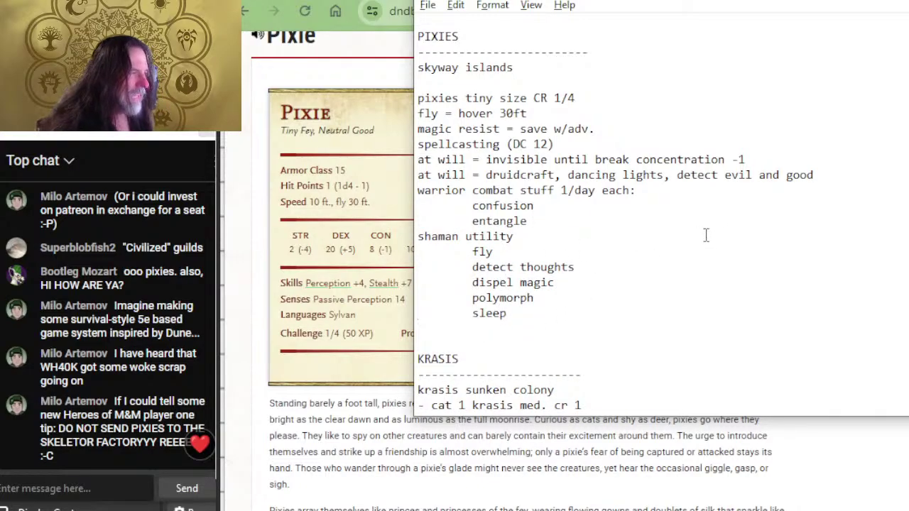
- Insert a blank line after entangle to separate the warrior and shaman lists
{"action": "left_click_drag", "start_coordinate": [574, 216], "coordinate": [573, 206]}
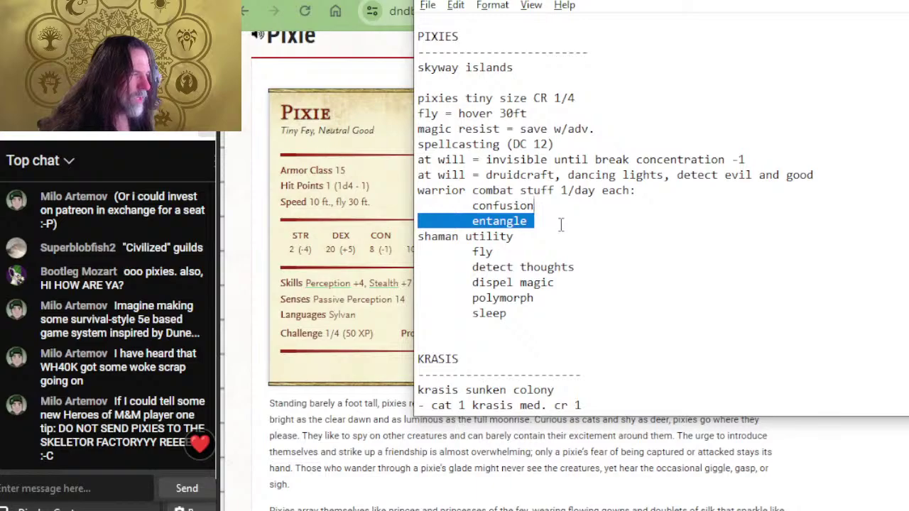
{"action": "left_click", "coordinate": [585, 213]}
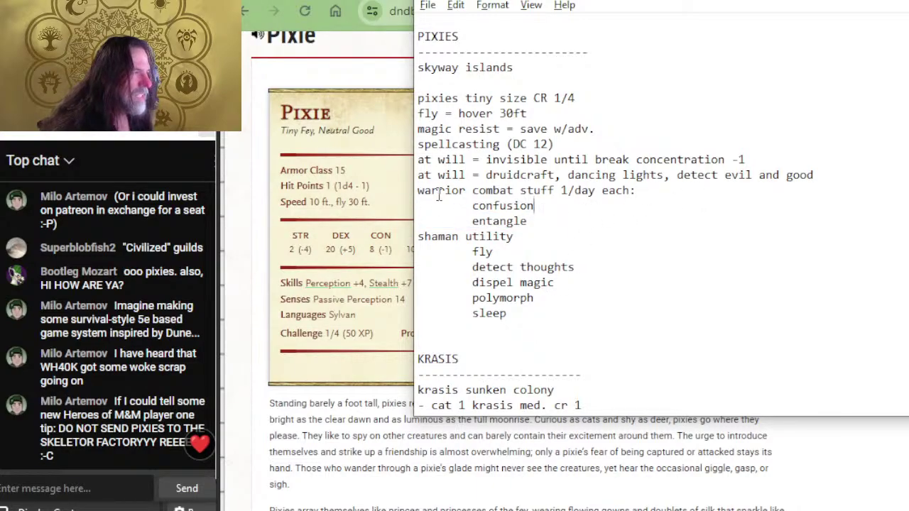
{"action": "left_click_drag", "start_coordinate": [438, 175], "coordinate": [490, 176]}
{"action": "left_click", "coordinate": [515, 175]}
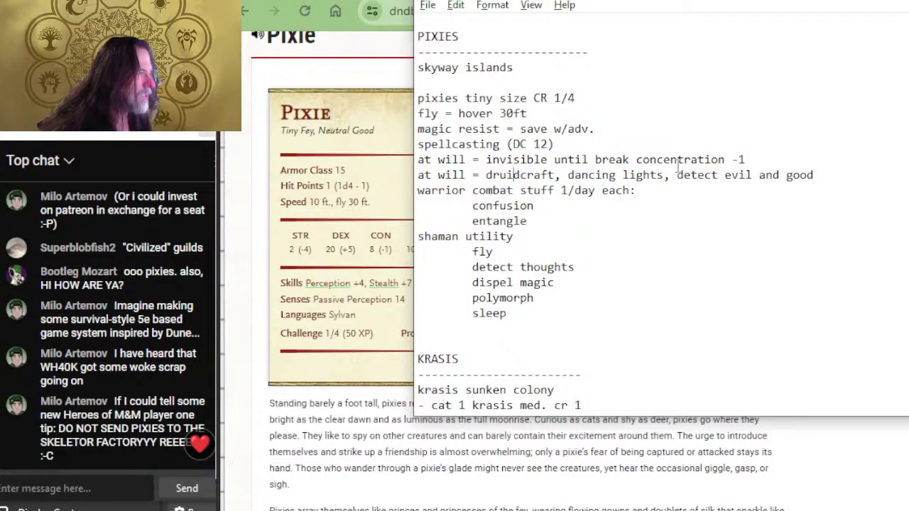
{"action": "left_click_drag", "start_coordinate": [679, 163], "coordinate": [486, 176]}
{"action": "left_click", "coordinate": [601, 189]}
{"action": "left_click", "coordinate": [483, 177]}
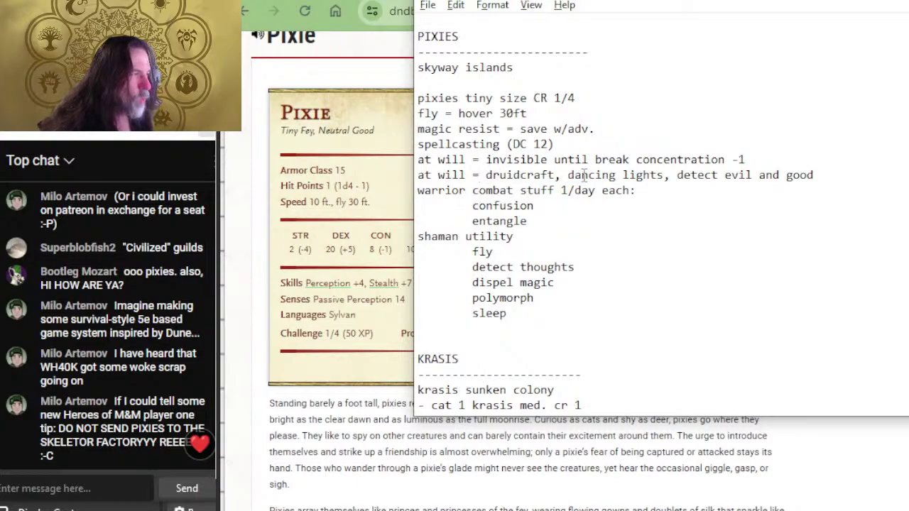
{"action": "left_click", "coordinate": [560, 225]}
{"action": "key", "text": "Return"}
{"action": "key", "text": "Tab"}
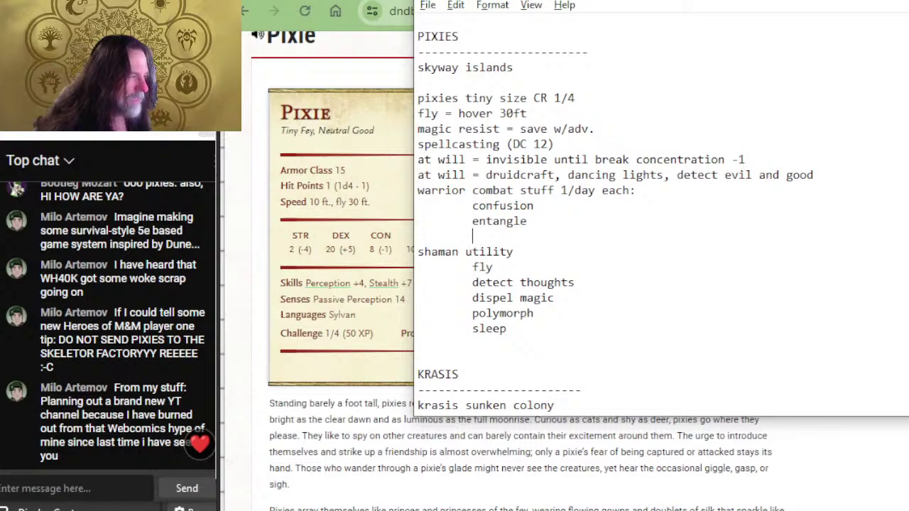
{"action": "key", "text": "Down"}
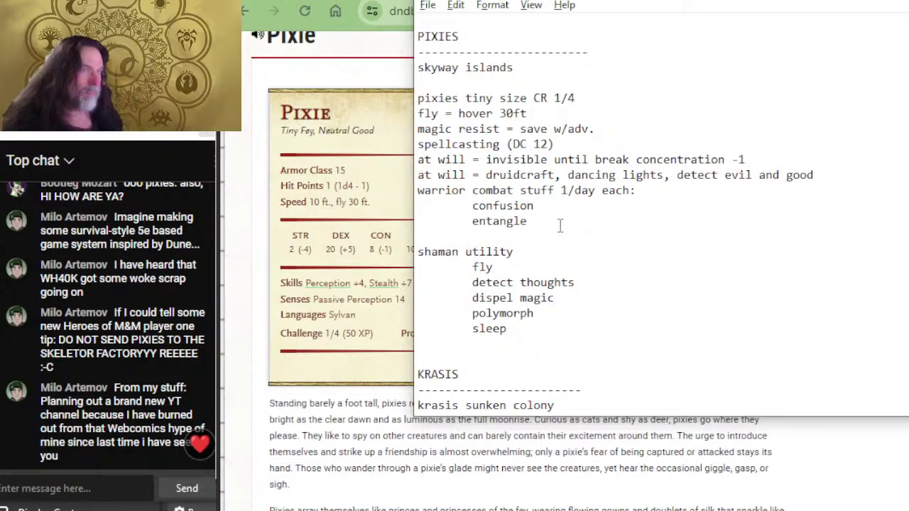
{"action": "key", "text": "Down"}
{"action": "key", "text": "Down"}
{"action": "key", "text": "Down"}
{"action": "key", "text": "Down"}
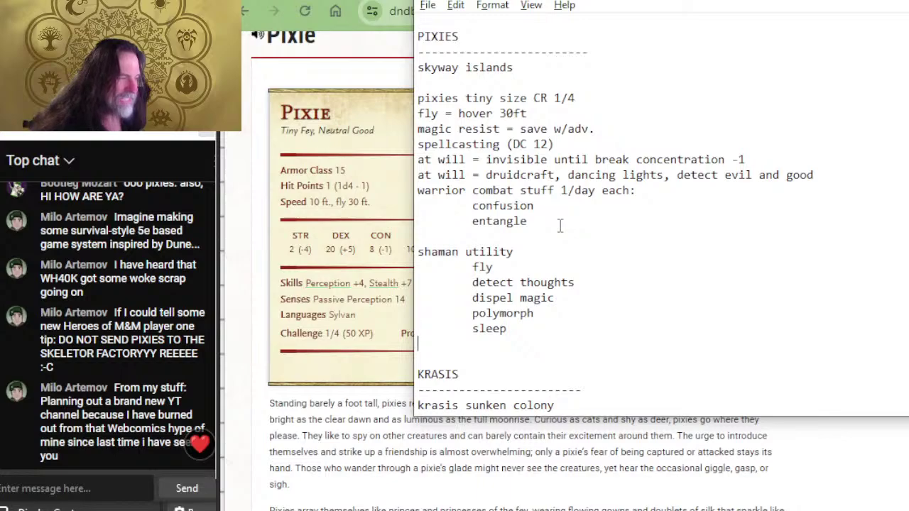
{"action": "key", "text": "Up"}
{"action": "key", "text": "Up"}
{"action": "key", "text": "Up"}
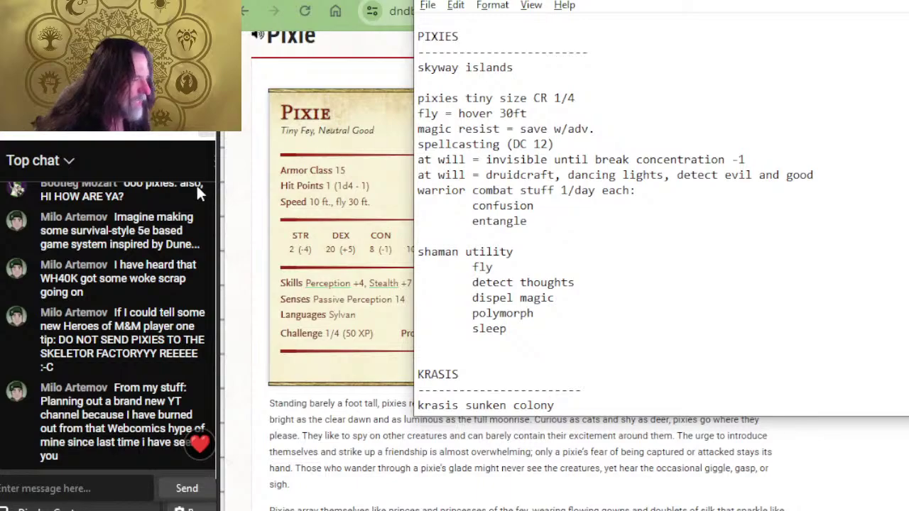
{"action": "key", "text": "Up"}
{"action": "key", "text": "Up"}
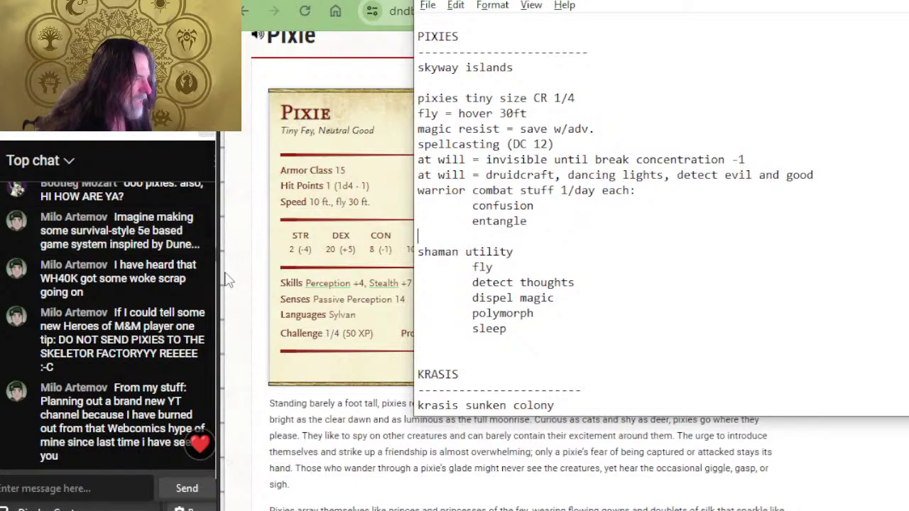
- Look over the shaman list, then bring the D&D Beyond Pixie stat block forward
{"action": "left_click", "coordinate": [584, 283]}
{"action": "left_click_drag", "start_coordinate": [558, 315], "coordinate": [474, 314]}
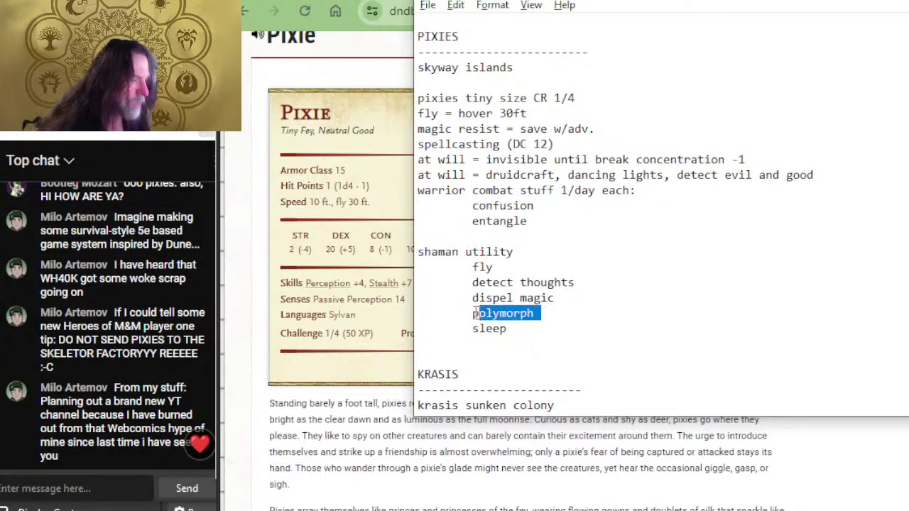
{"action": "left_click", "coordinate": [538, 329]}
{"action": "key", "text": "shift+Left"}
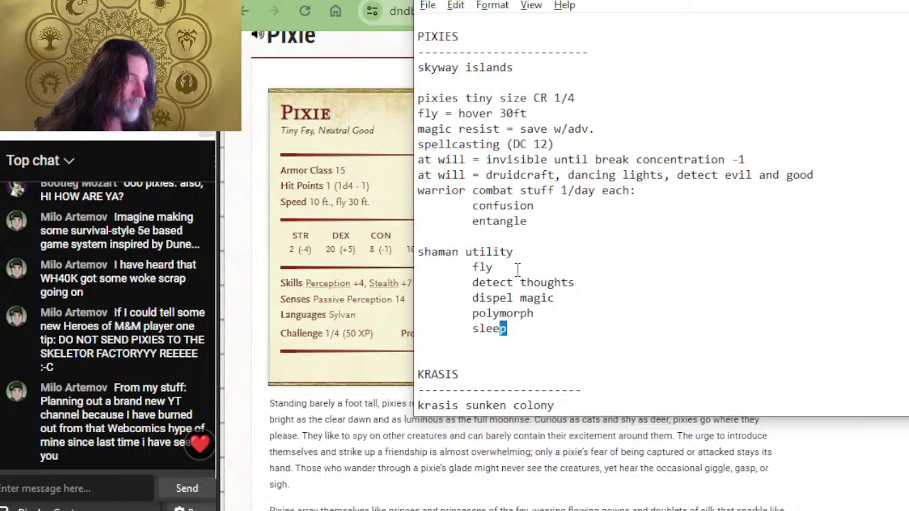
{"action": "mouse_move", "coordinate": [517, 270]}
{"action": "left_mouse_down"}
{"action": "mouse_move", "coordinate": [479, 275]}
{"action": "mouse_move", "coordinate": [519, 282]}
{"action": "left_mouse_up"}
{"action": "left_click", "coordinate": [497, 260]}
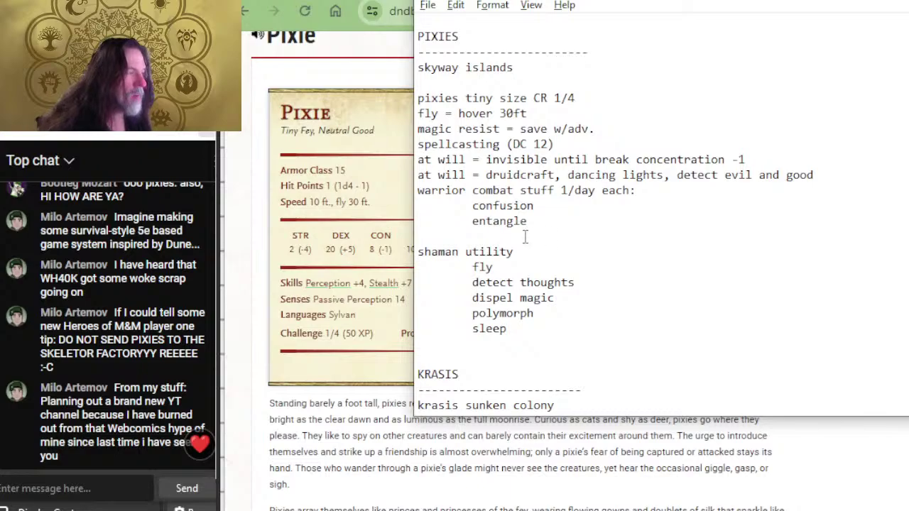
{"action": "key", "text": "alt+Tab"}
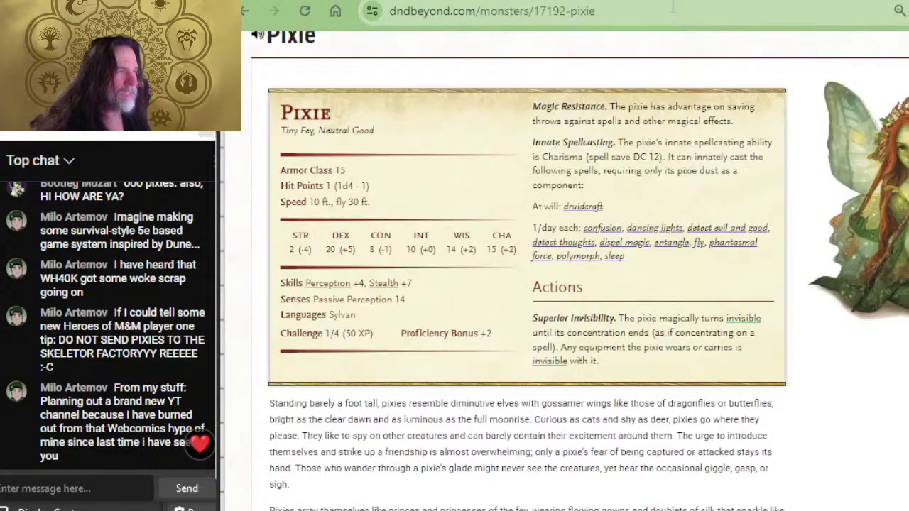
- Switch to the Martial Powers playtest Google Doc tab in Chrome
{"action": "key", "text": "alt+Tab"}
{"action": "key", "text": "alt+Tab"}
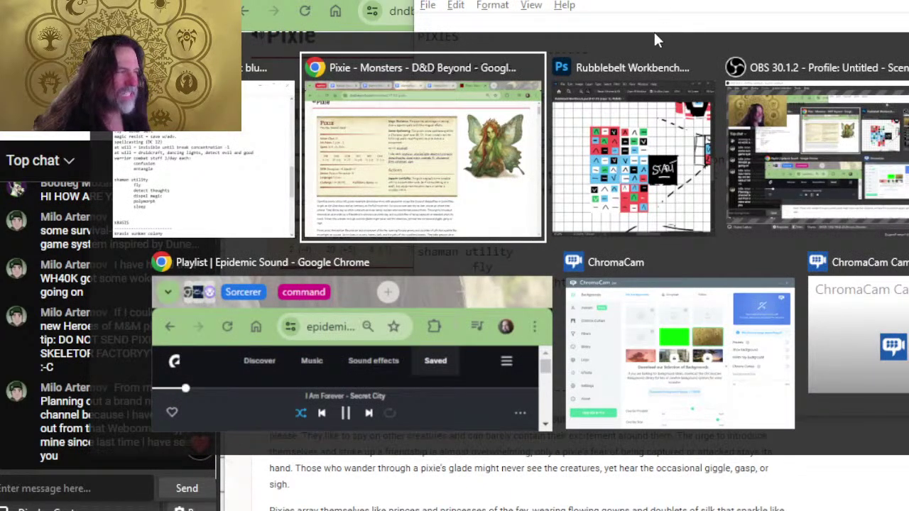
{"action": "key", "text": "alt+Tab"}
{"action": "key", "text": "alt+Tab"}
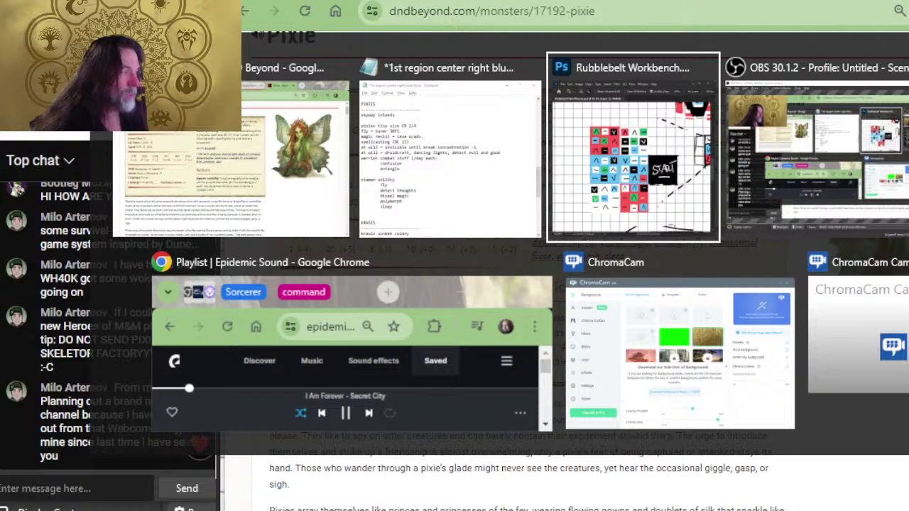
{"action": "key", "text": "alt+shift+Tab"}
{"action": "key", "text": "alt+shift+Tab"}
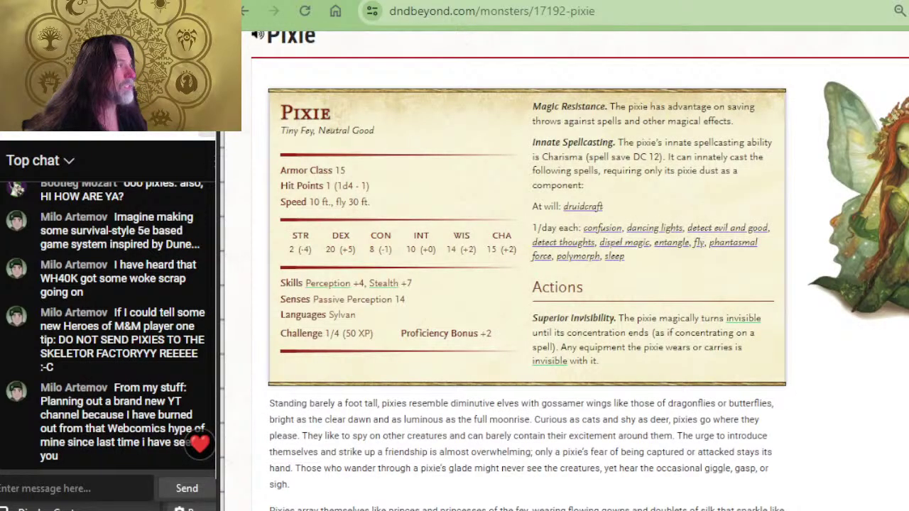
{"action": "key", "text": "ctrl+Tab"}
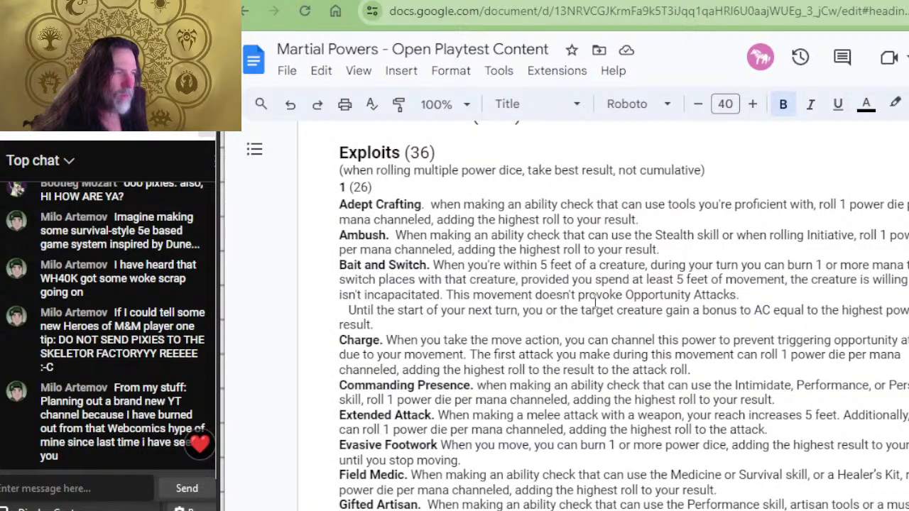
- Scroll through the Exploits section, including Master Burglar, then return to the pixie notes
{"action": "scroll", "coordinate": [551, 260], "scroll_direction": "down", "scroll_amount": 4}
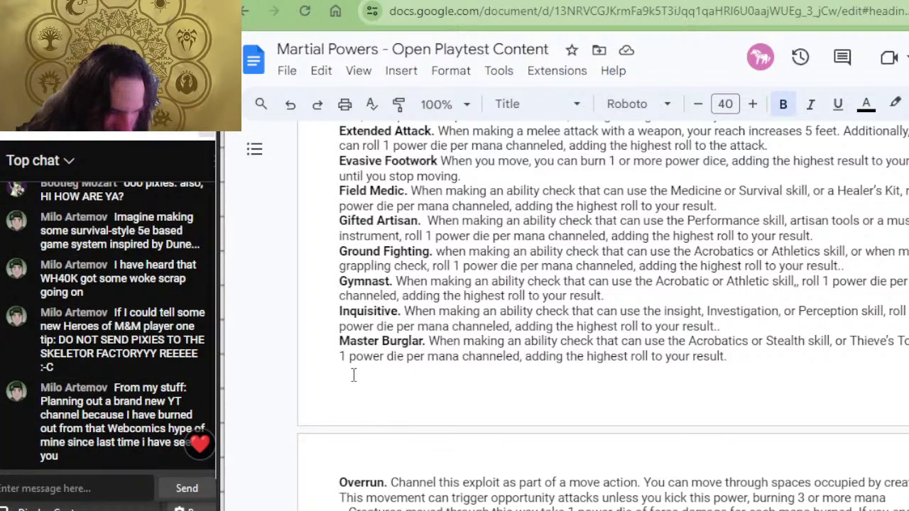
{"action": "left_click", "coordinate": [407, 342]}
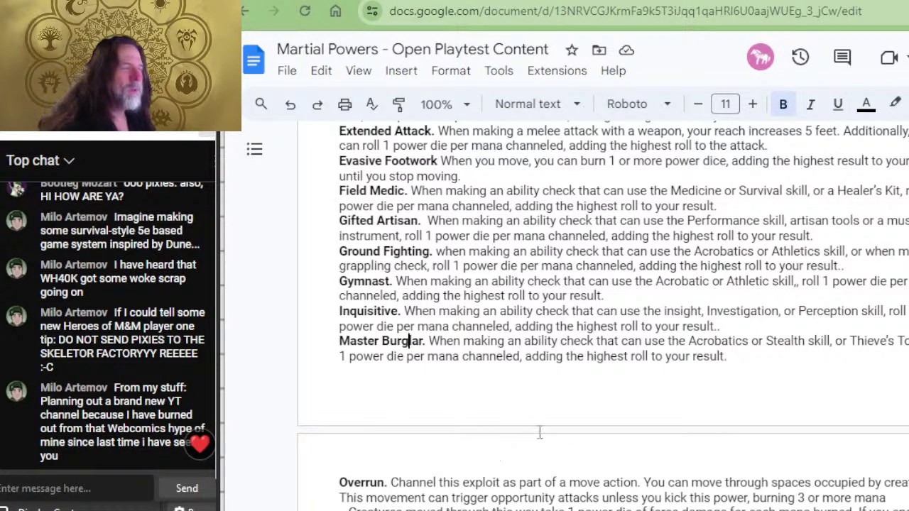
{"action": "scroll", "coordinate": [540, 427], "scroll_direction": "up", "scroll_amount": 3}
{"action": "scroll", "coordinate": [536, 266], "scroll_direction": "down", "scroll_amount": 3}
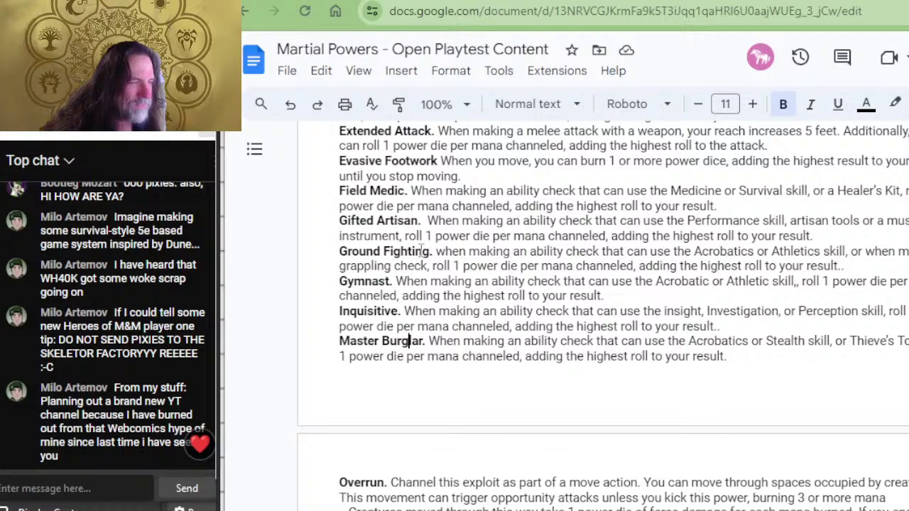
{"action": "scroll", "coordinate": [419, 252], "scroll_direction": "down", "scroll_amount": 3}
{"action": "scroll", "coordinate": [412, 224], "scroll_direction": "down", "scroll_amount": 3}
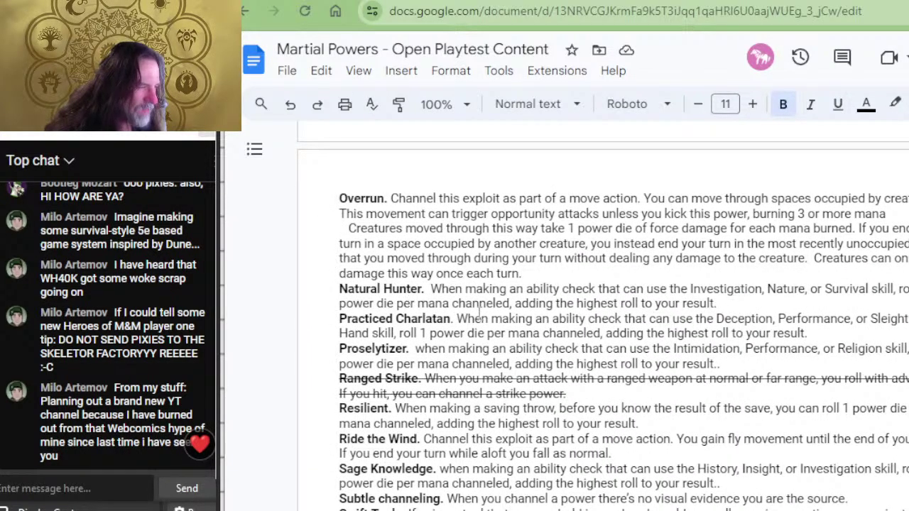
{"action": "scroll", "coordinate": [487, 335], "scroll_direction": "down", "scroll_amount": 3}
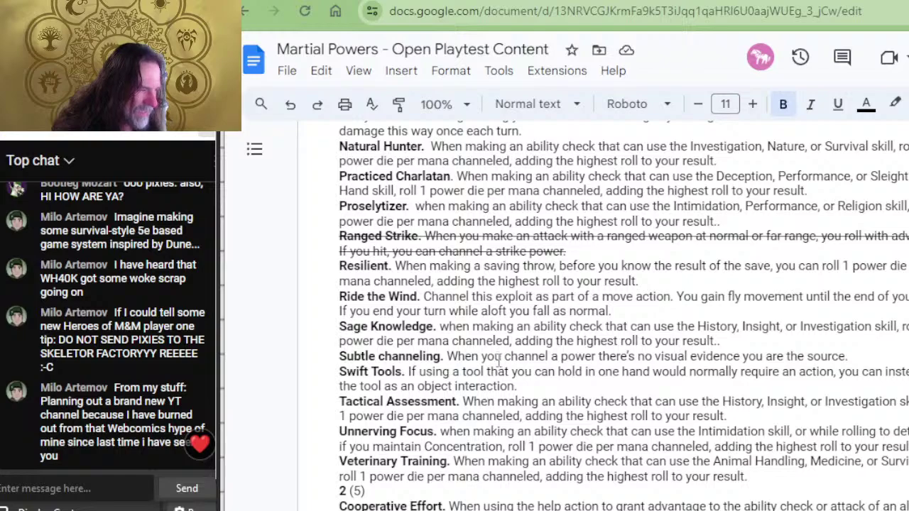
{"action": "scroll", "coordinate": [498, 376], "scroll_direction": "down", "scroll_amount": 3}
{"action": "key", "text": "alt+Tab"}
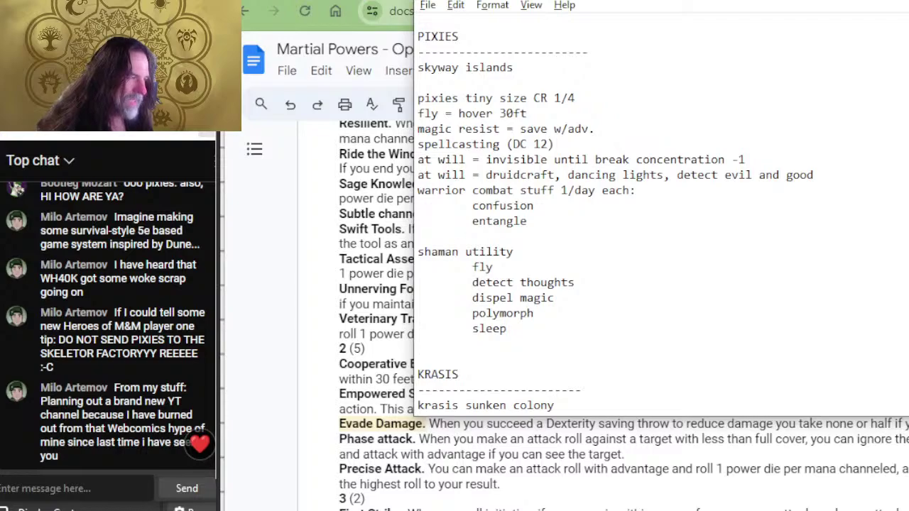
- Complete the entry as 'exploit 1/encounter +1d4 to ability check' and start a new indented line
{"action": "type", "text": "exploit 1/encounter"}
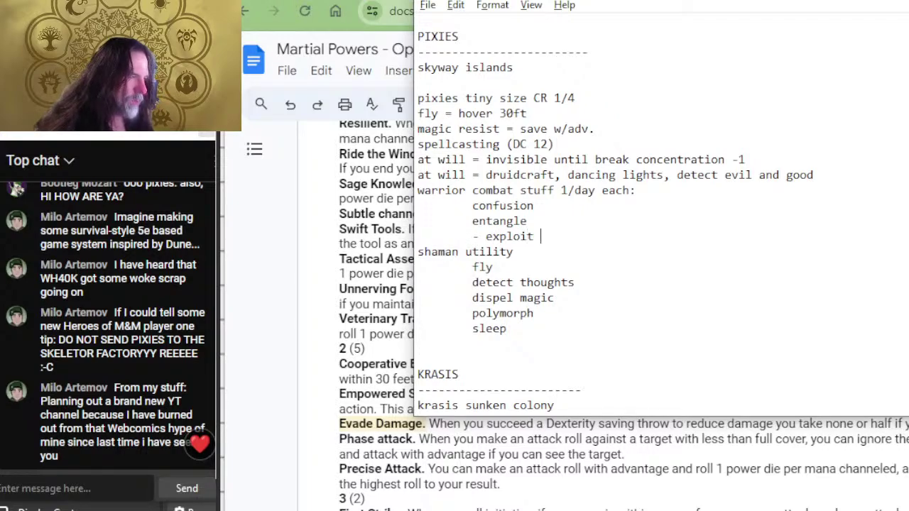
{"action": "key", "text": "BackSpace"}
{"action": "type", "text": "encounter ="}
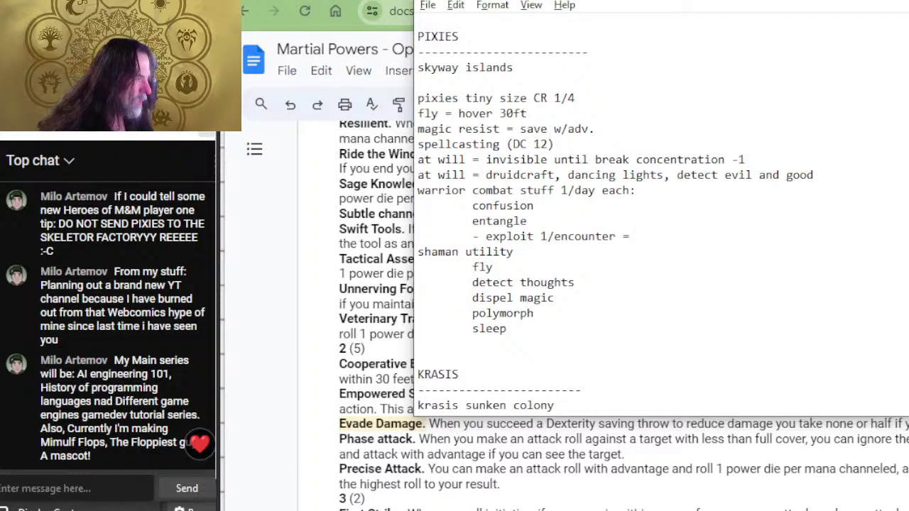
{"action": "type", "text": " bonu"}
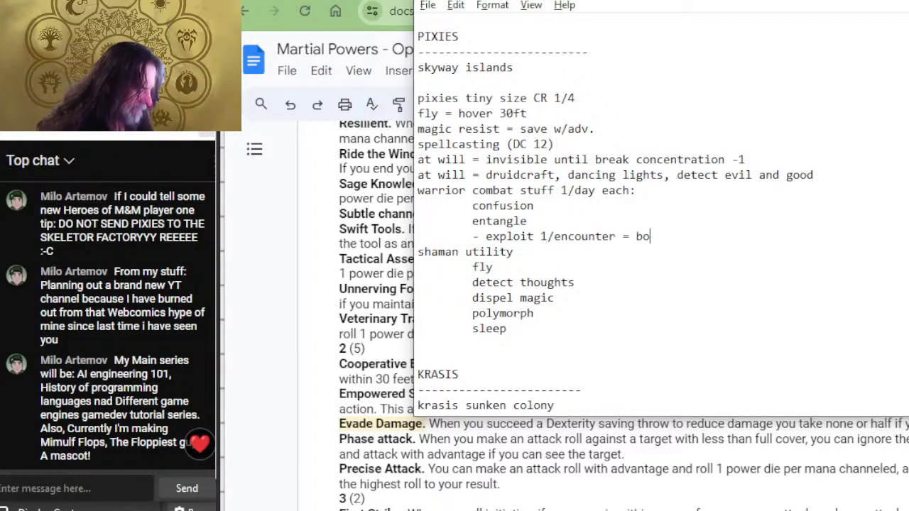
{"action": "key", "text": "BackSpace"}
{"action": "key", "text": "BackSpace"}
{"action": "key", "text": "BackSpace"}
{"action": "key", "text": "BackSpace"}
{"action": "key", "text": "BackSpace"}
{"action": "key", "text": "BackSpace"}
{"action": "type", "text": "+"}
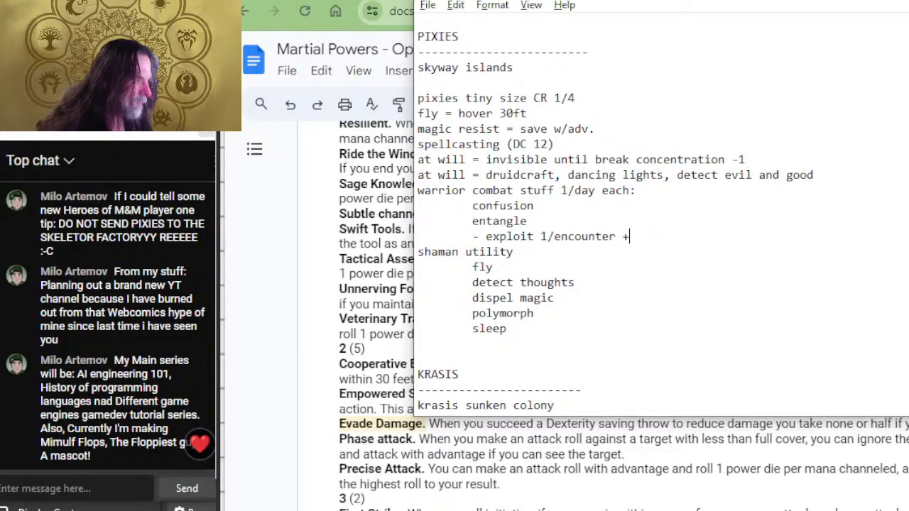
{"action": "type", "text": "1d4 "}
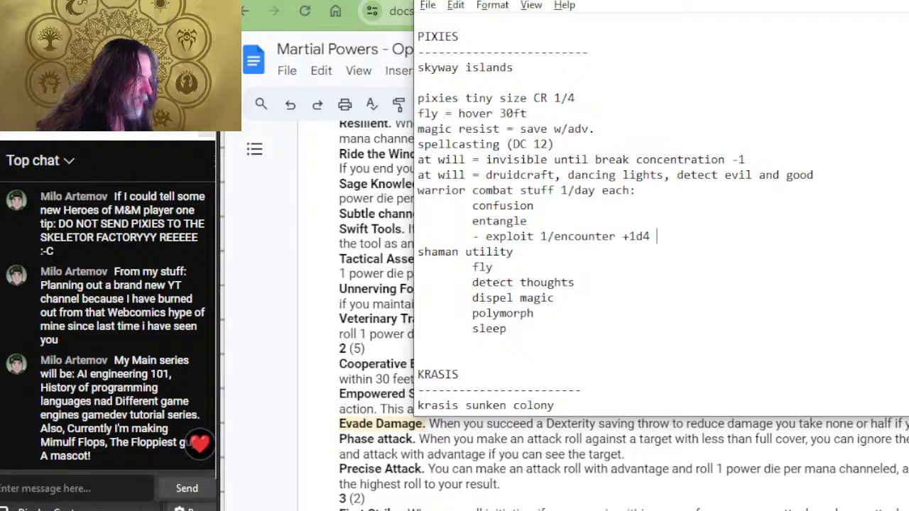
{"action": "type", "text": "to ability check"}
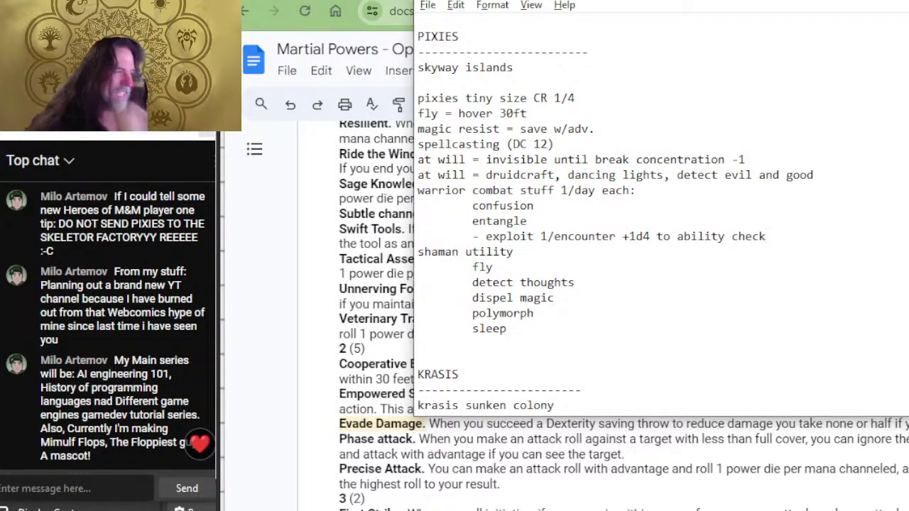
{"action": "key", "text": "Return"}
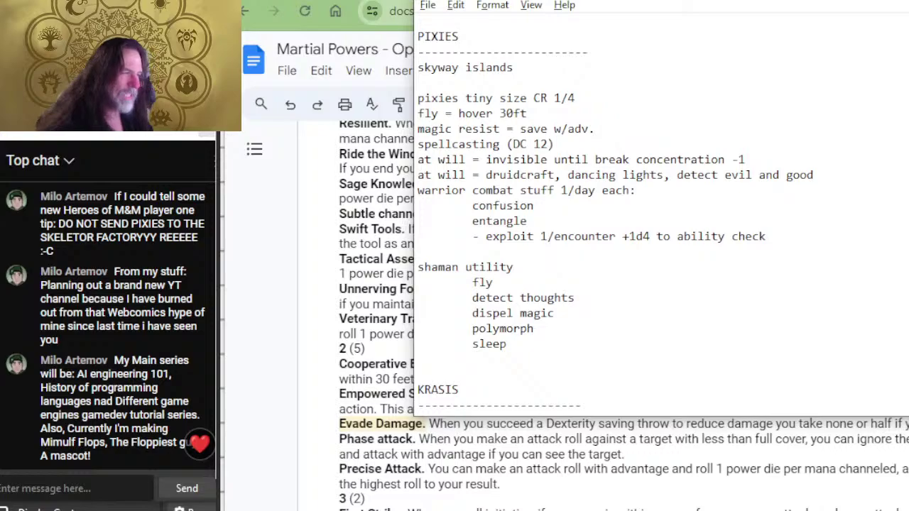
{"action": "key", "text": "Tab"}
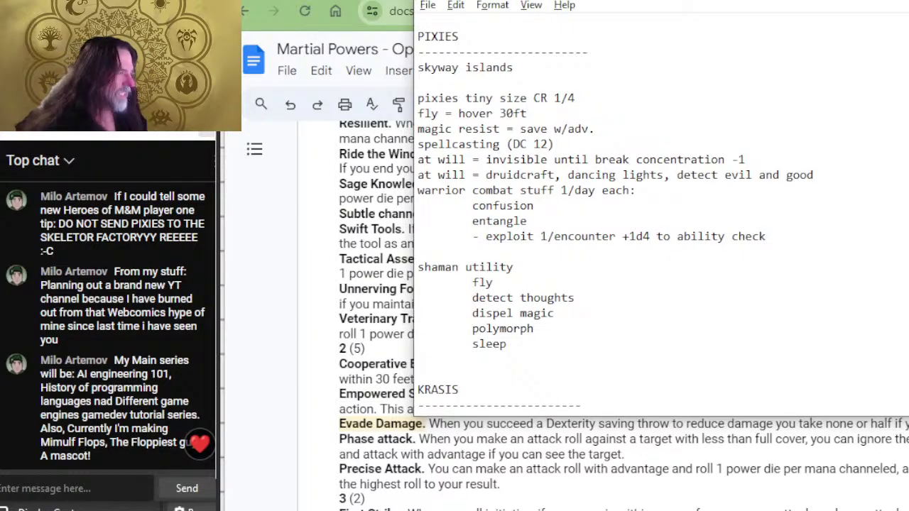
- Return to the Martial Powers doc and scroll down to the Maneuvers section
{"action": "key", "text": "alt+Tab"}
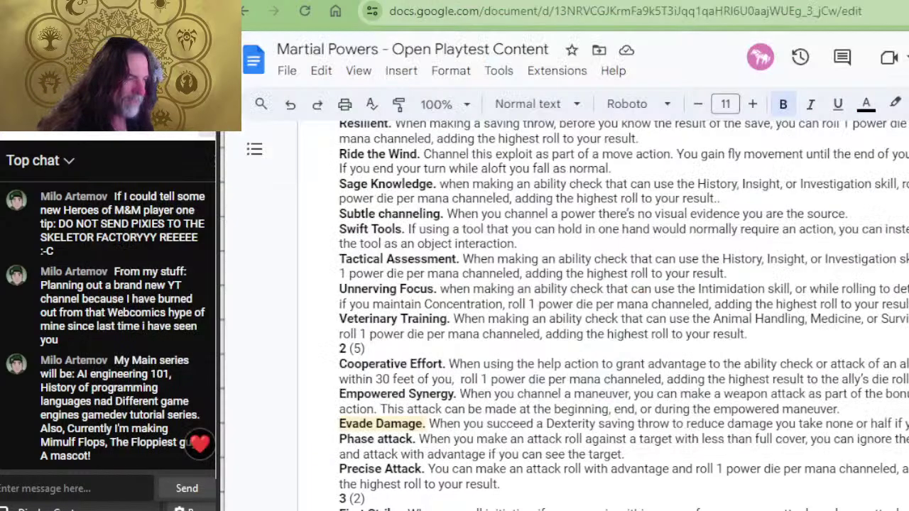
{"action": "scroll", "coordinate": [611, 313], "scroll_direction": "down", "scroll_amount": 2}
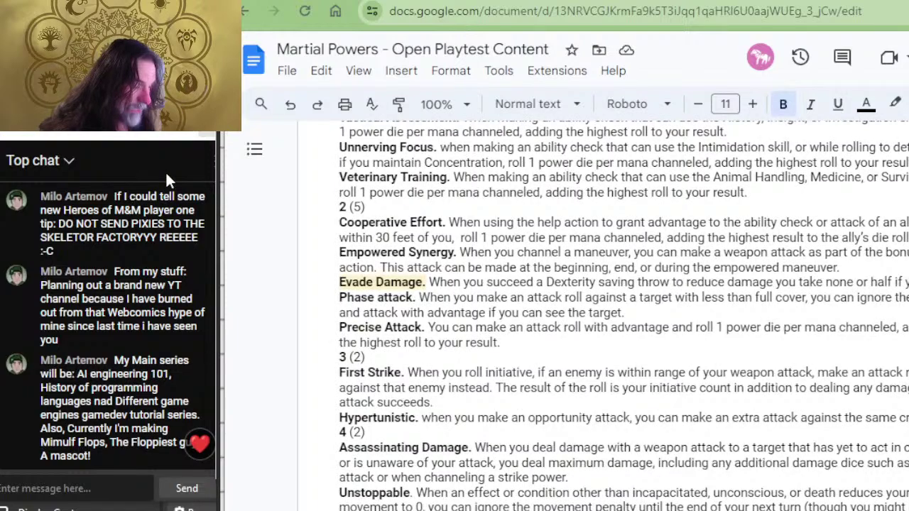
{"action": "scroll", "coordinate": [514, 362], "scroll_direction": "down", "scroll_amount": 5}
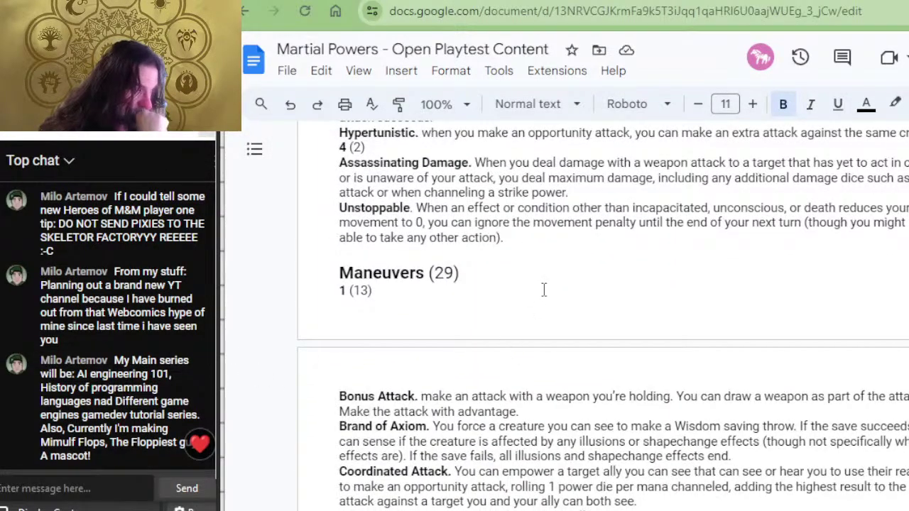
{"action": "scroll", "coordinate": [544, 288], "scroll_direction": "down", "scroll_amount": 2}
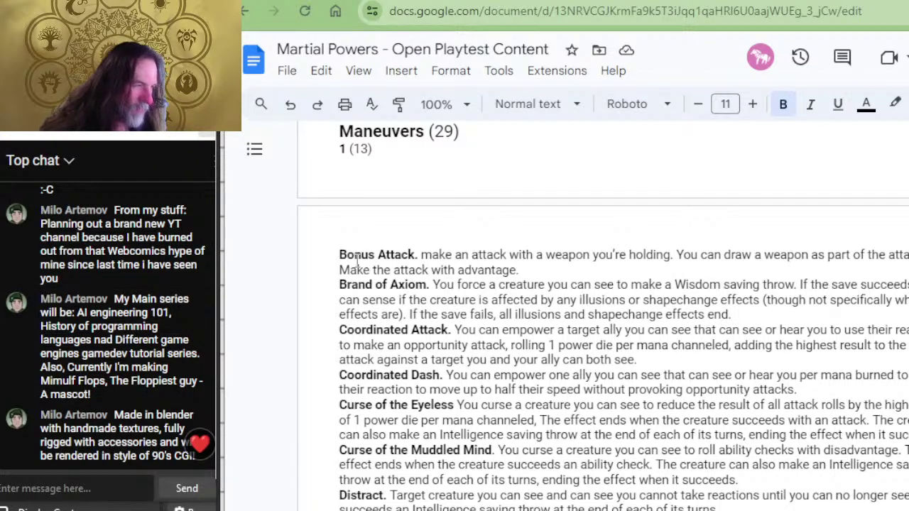
{"action": "left_click_drag", "start_coordinate": [373, 330], "coordinate": [450, 330]}
{"action": "scroll", "coordinate": [456, 319], "scroll_direction": "down", "scroll_amount": 2}
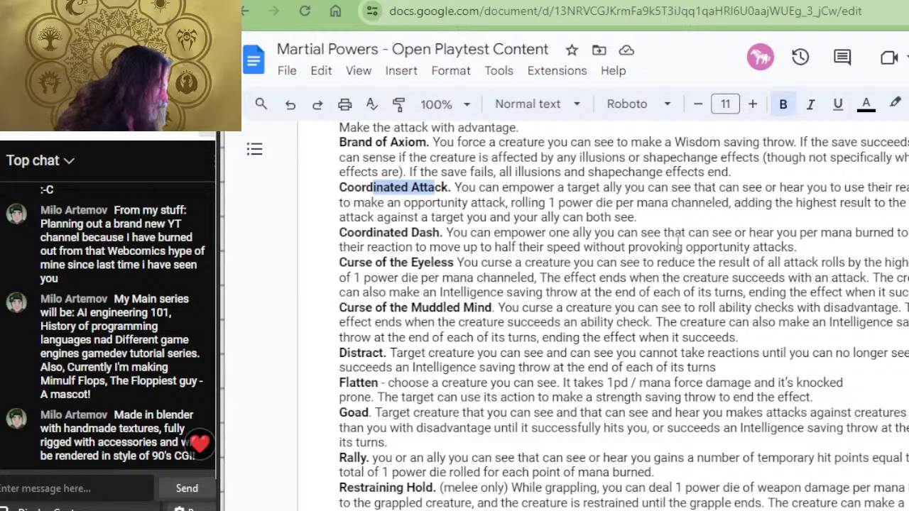
- Highlight and reread the Distract maneuver's description, then bring the PIXIES notes back
{"action": "left_click_drag", "start_coordinate": [686, 355], "coordinate": [577, 353]}
{"action": "left_click", "coordinate": [477, 239]}
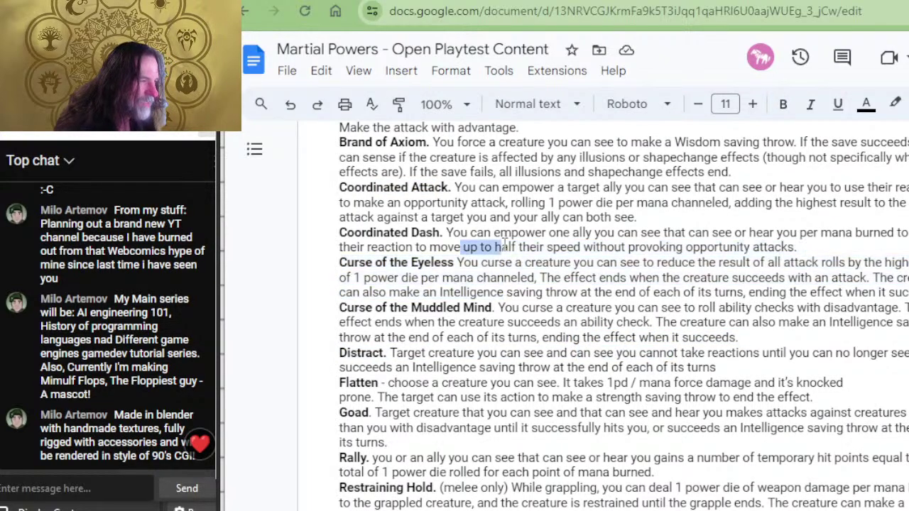
{"action": "left_click", "coordinate": [502, 233]}
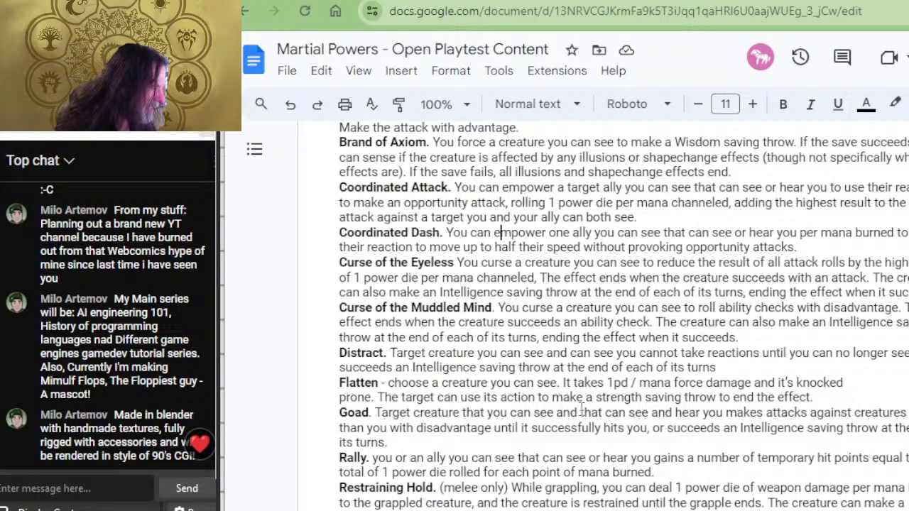
{"action": "left_click_drag", "start_coordinate": [423, 378], "coordinate": [424, 337]}
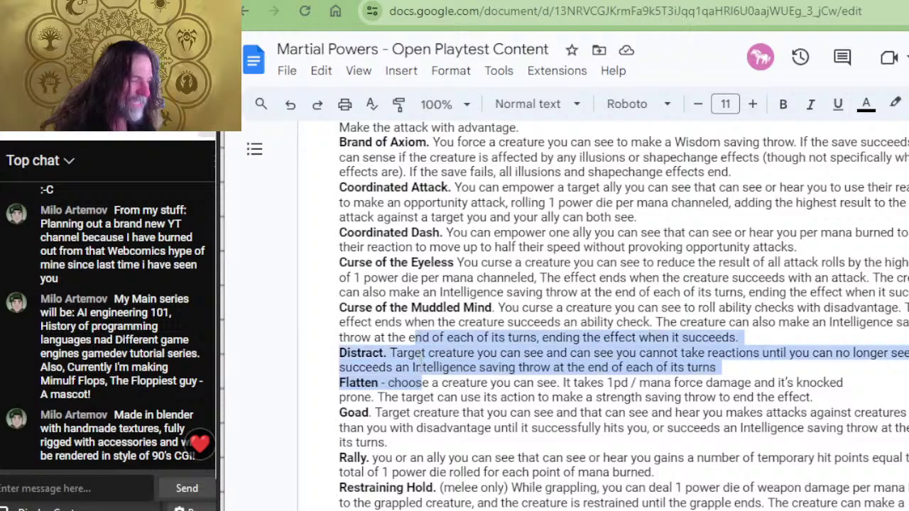
{"action": "left_click", "coordinate": [423, 367]}
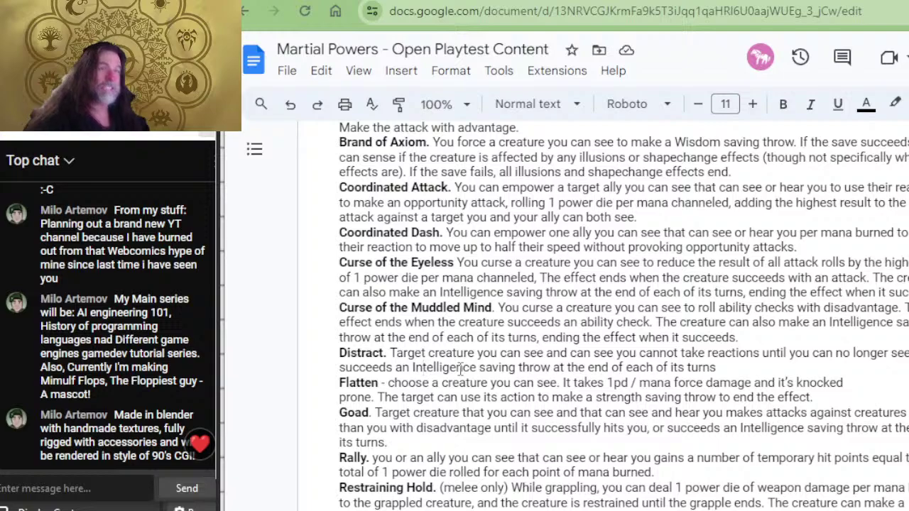
{"action": "left_click_drag", "start_coordinate": [457, 368], "coordinate": [455, 354]}
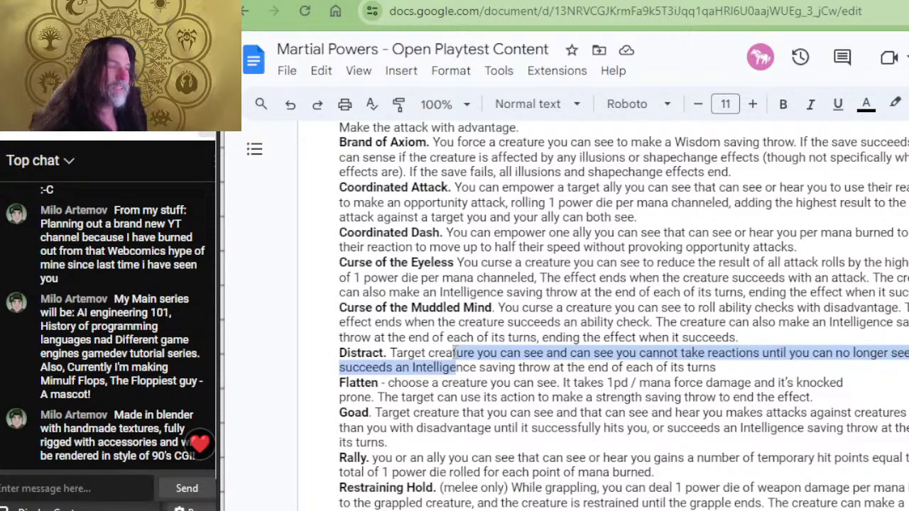
{"action": "scroll", "coordinate": [448, 339], "scroll_direction": "up", "scroll_amount": 2}
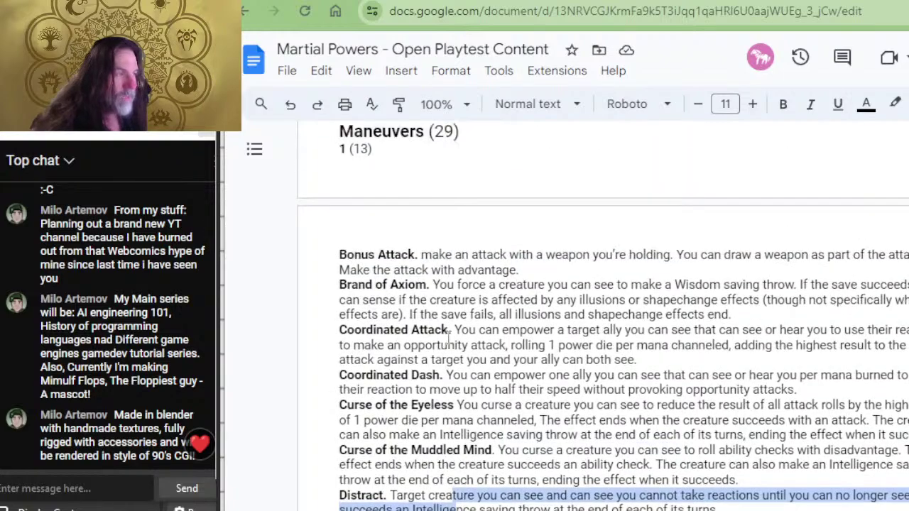
{"action": "scroll", "coordinate": [478, 311], "scroll_direction": "down", "scroll_amount": 2}
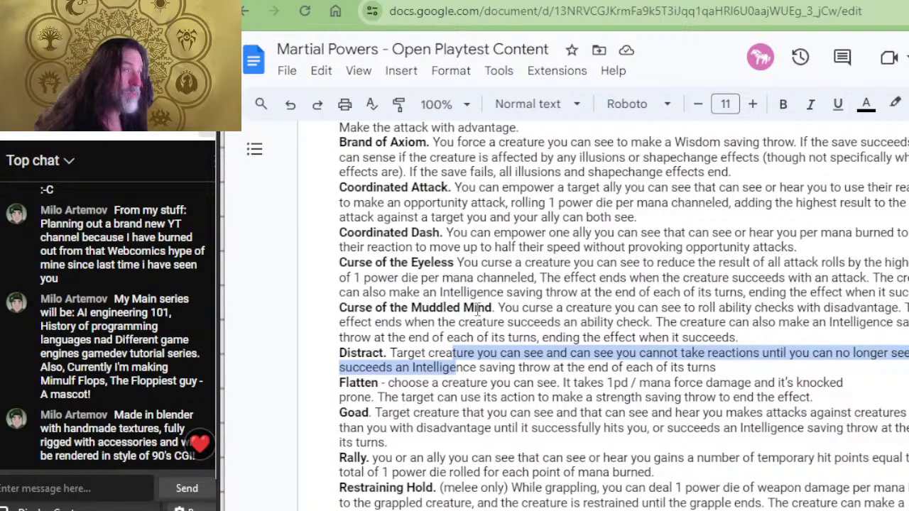
{"action": "key", "text": "alt+Tab"}
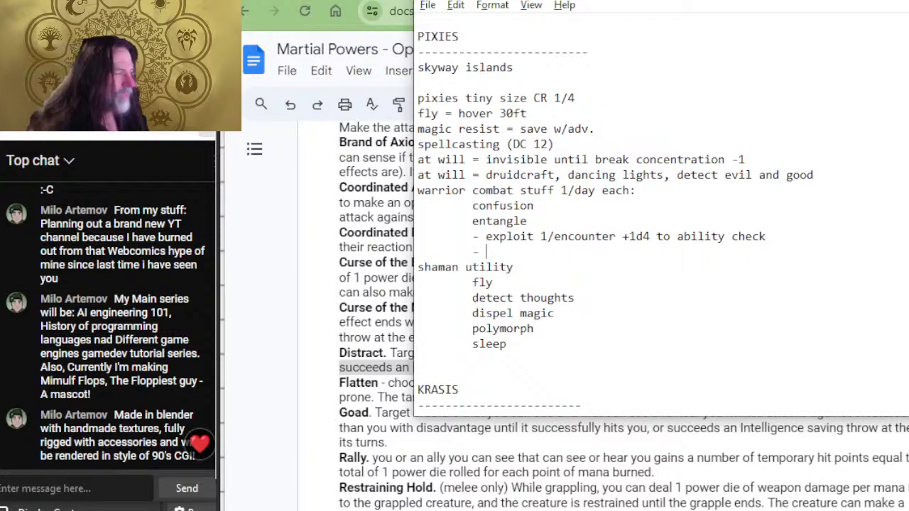
- Add '- distract = can't be invisible, you can't react until int save' to the warrior list
{"action": "type", "text": "mult"}
{"action": "key", "text": "BackSpace"}
{"action": "key", "text": "BackSpace"}
{"action": "key", "text": "BackSpace"}
{"action": "key", "text": "BackSpace"}
{"action": "key", "text": "BackSpace"}
{"action": "key", "text": "BackSpace"}
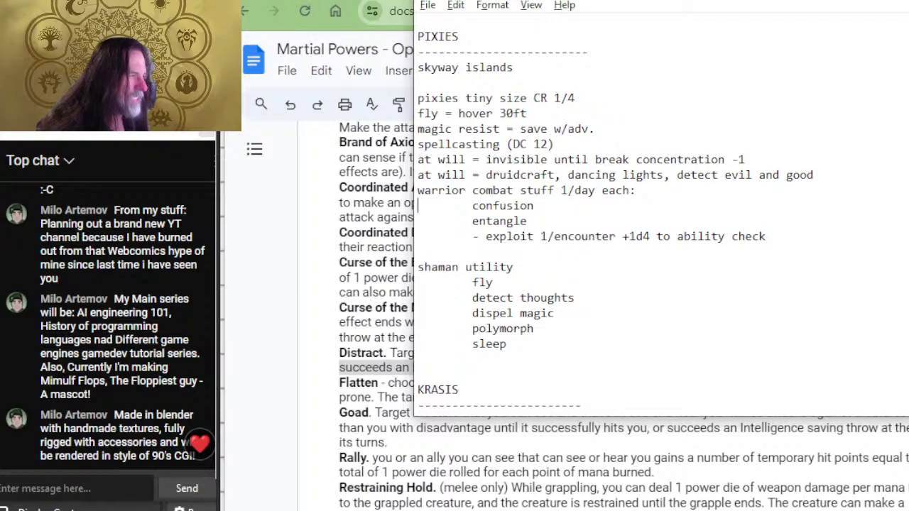
{"action": "key", "text": "Return"}
{"action": "key", "text": "BackSpace"}
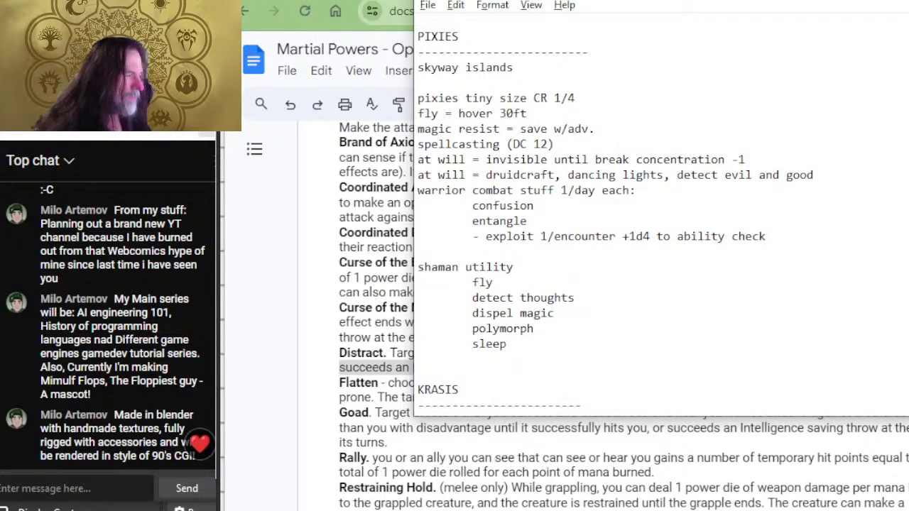
{"action": "type", "text": "- distract"}
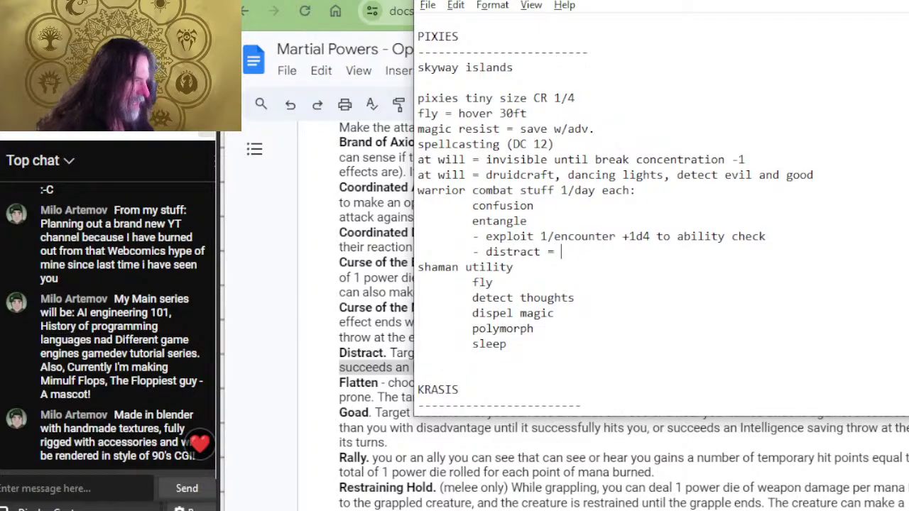
{"action": "type", "text": " = can't be invi"}
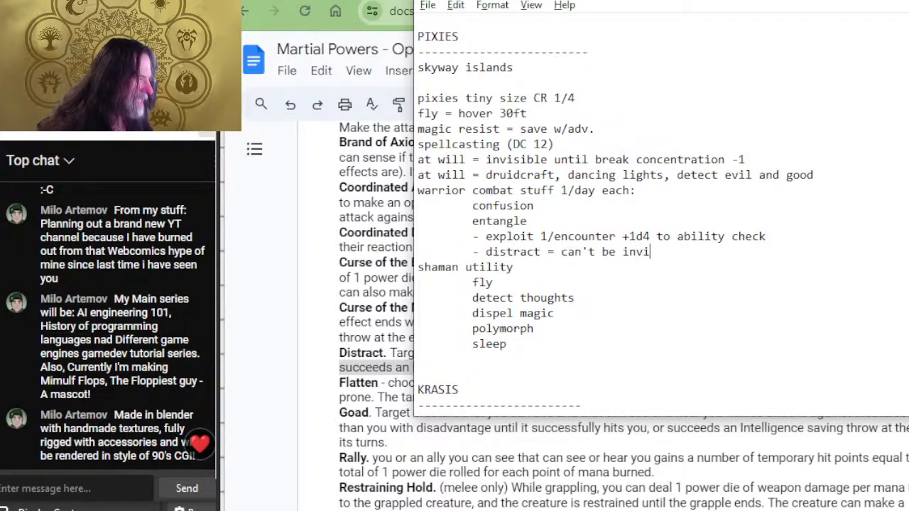
{"action": "type", "text": "sible, you ca"}
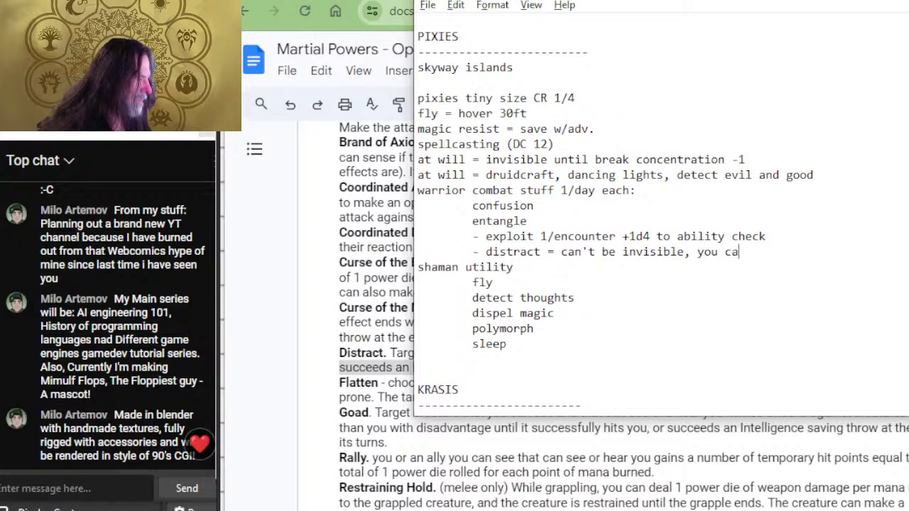
{"action": "type", "text": "n't react u"}
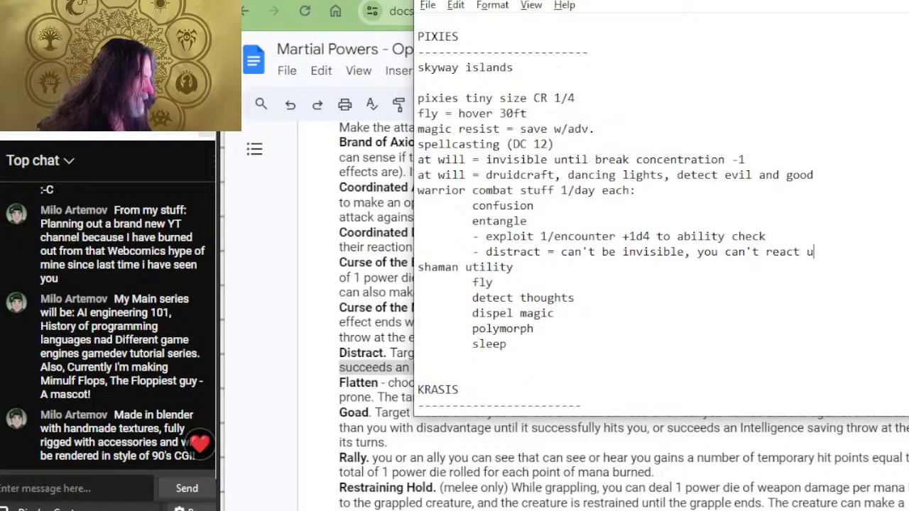
{"action": "type", "text": "ntil in"}
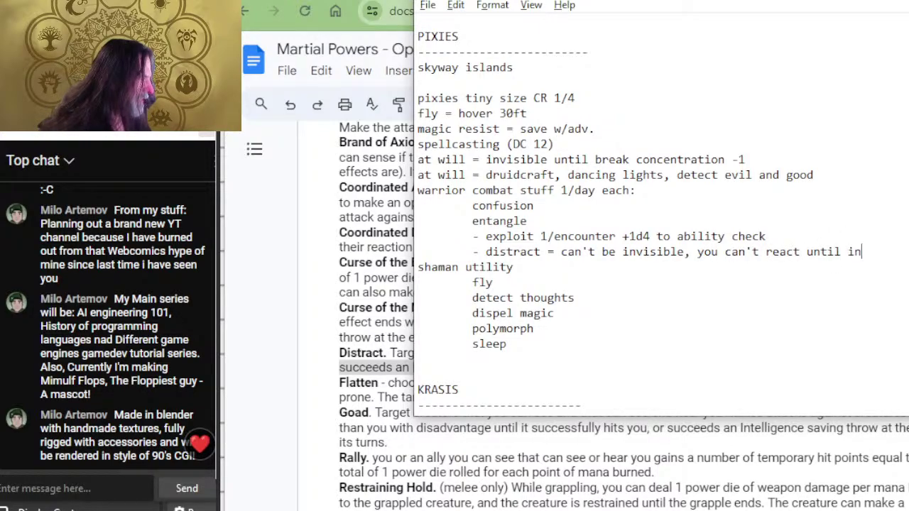
{"action": "type", "text": "t save"}
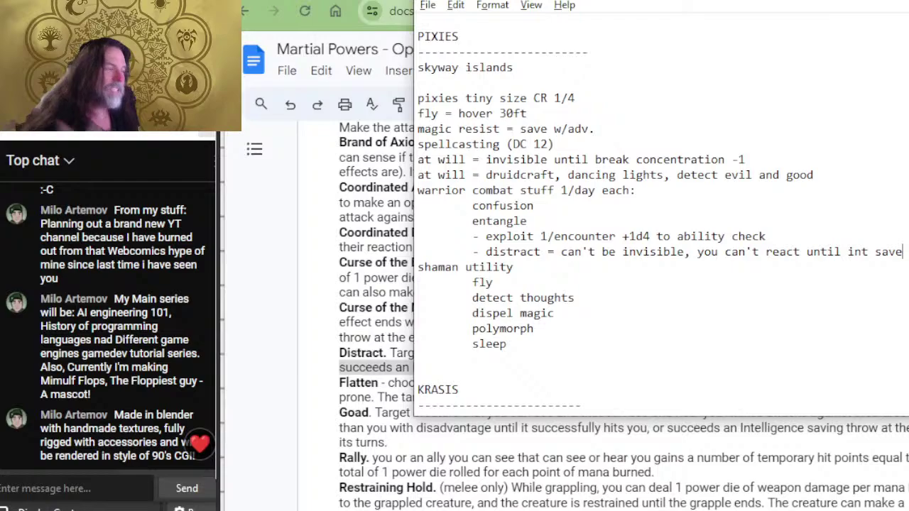
{"action": "key", "text": "Return"}
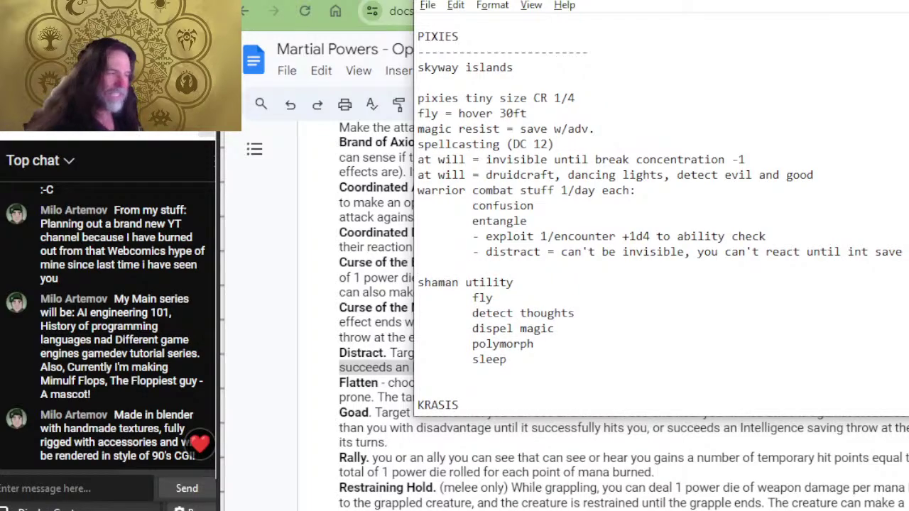
- Scroll the Martial Powers doc down to the level 3 and 4 exploits, then return to the PIXIES notes
{"action": "key", "text": "alt+Tab"}
{"action": "key", "text": "alt+Tab"}
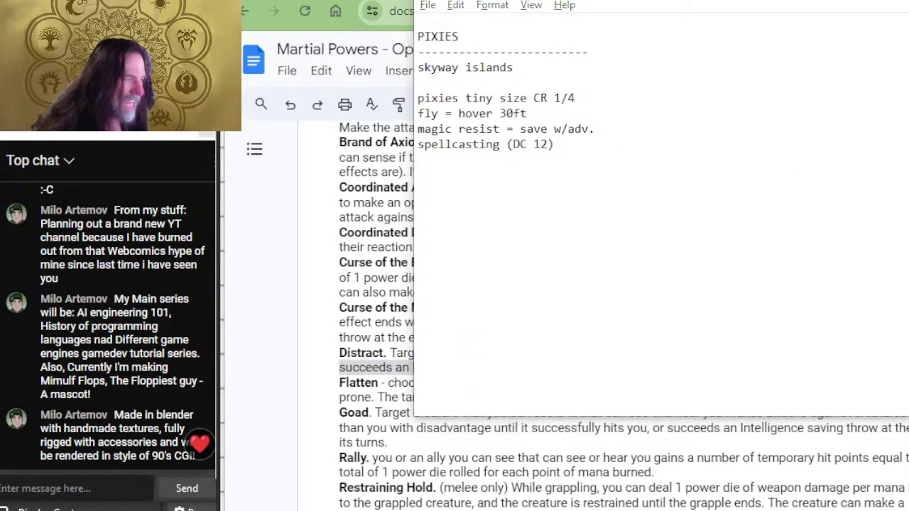
{"action": "key", "text": "alt+Tab"}
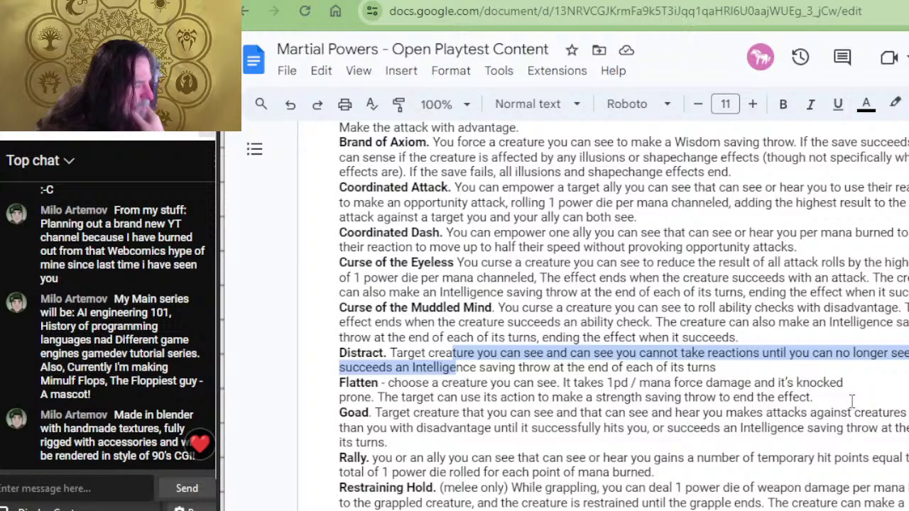
{"action": "scroll", "coordinate": [852, 402], "scroll_direction": "down", "scroll_amount": 2}
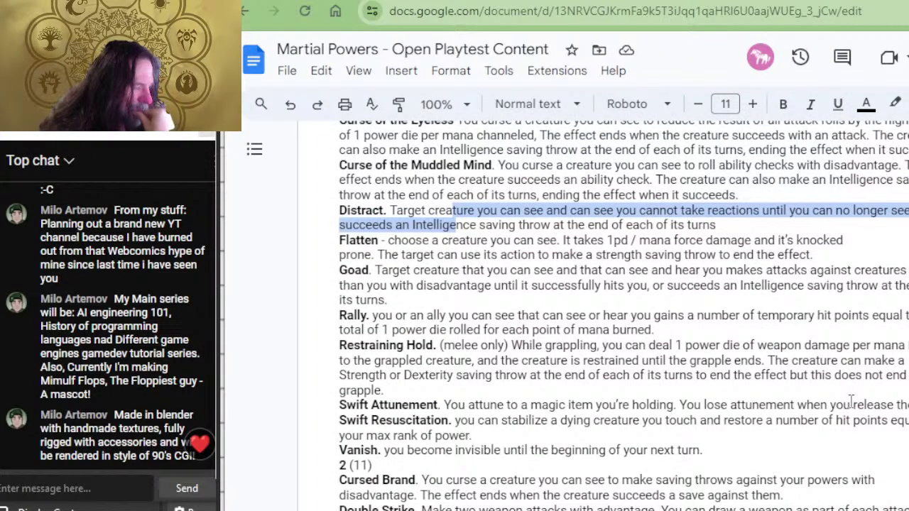
{"action": "scroll", "coordinate": [852, 402], "scroll_direction": "down", "scroll_amount": 2}
{"action": "scroll", "coordinate": [851, 402], "scroll_direction": "down", "scroll_amount": 2}
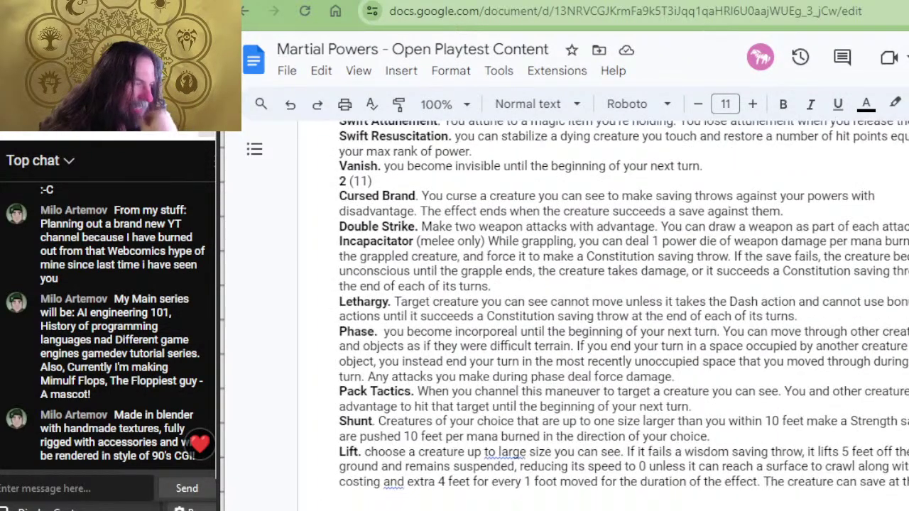
{"action": "scroll", "coordinate": [852, 402], "scroll_direction": "down", "scroll_amount": 2}
{"action": "scroll", "coordinate": [602, 316], "scroll_direction": "down", "scroll_amount": 10}
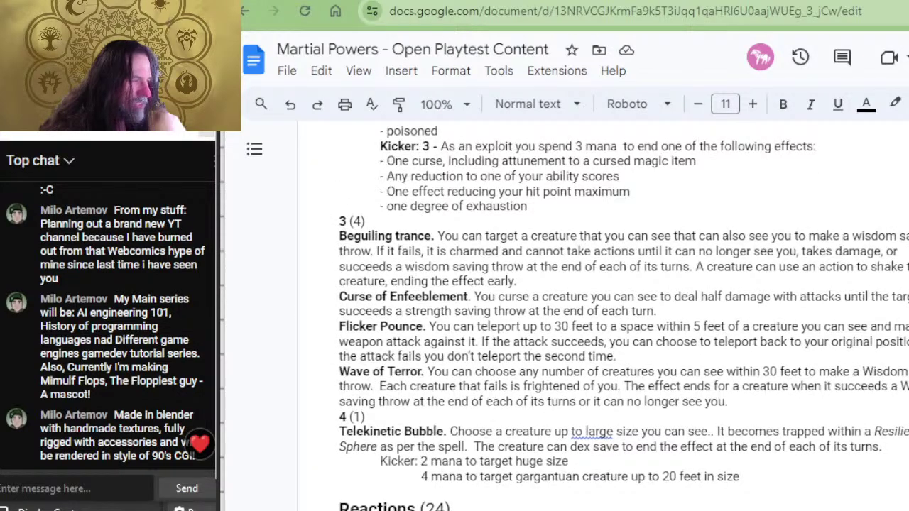
{"action": "key", "text": "alt+Tab"}
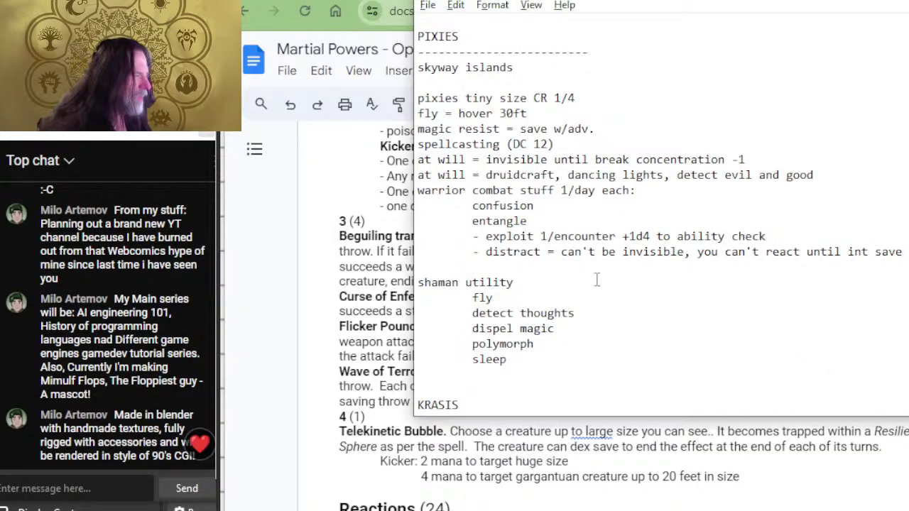
{"action": "key", "text": "alt+Tab"}
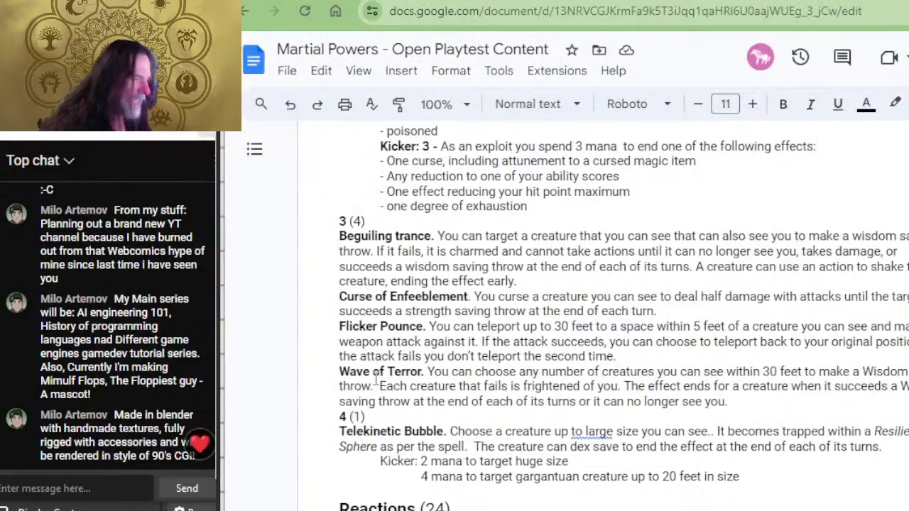
{"action": "key", "text": "alt+Tab"}
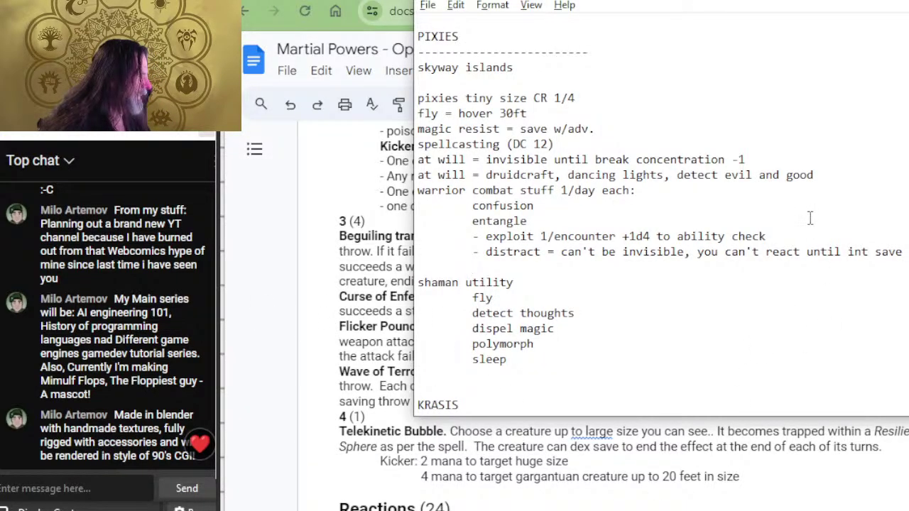
- Delete the '- exploit 1/encounter +1d4 to ability check' line and return to the document
{"action": "left_click_drag", "start_coordinate": [809, 234], "coordinate": [807, 228]}
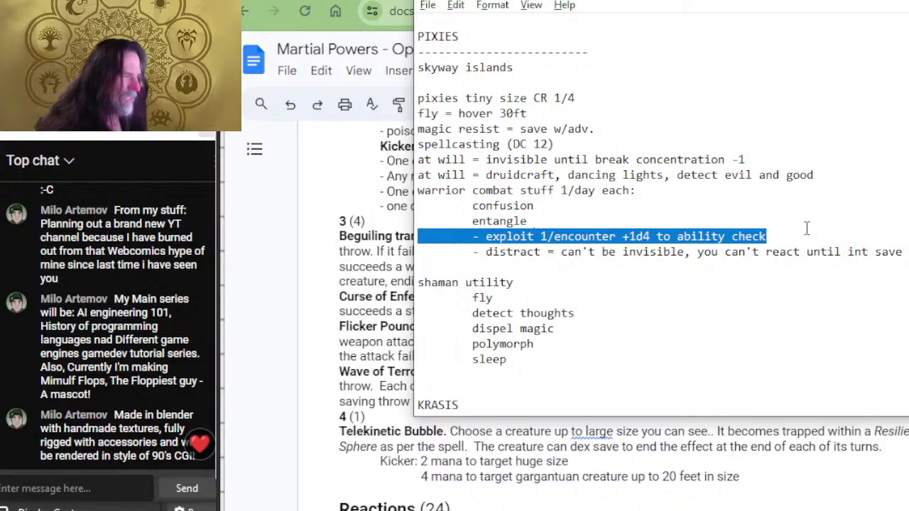
{"action": "key", "text": "BackSpace"}
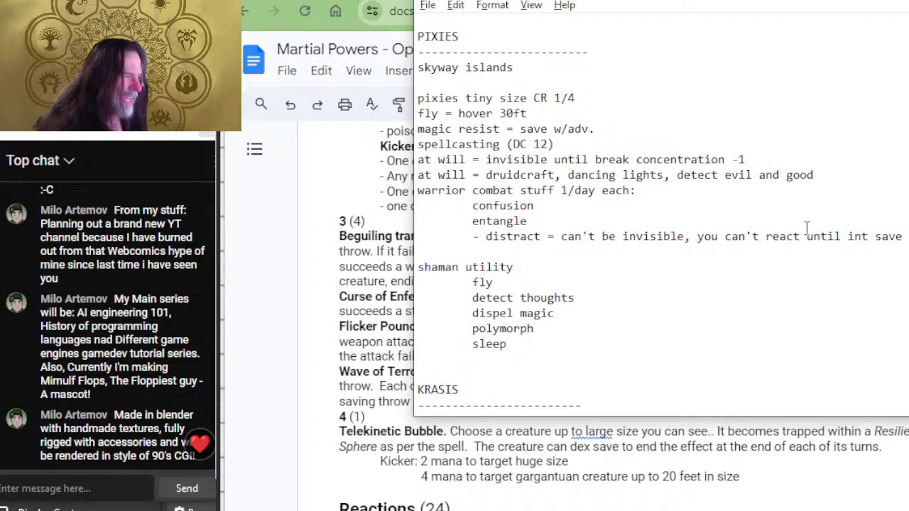
{"action": "left_click", "coordinate": [596, 241]}
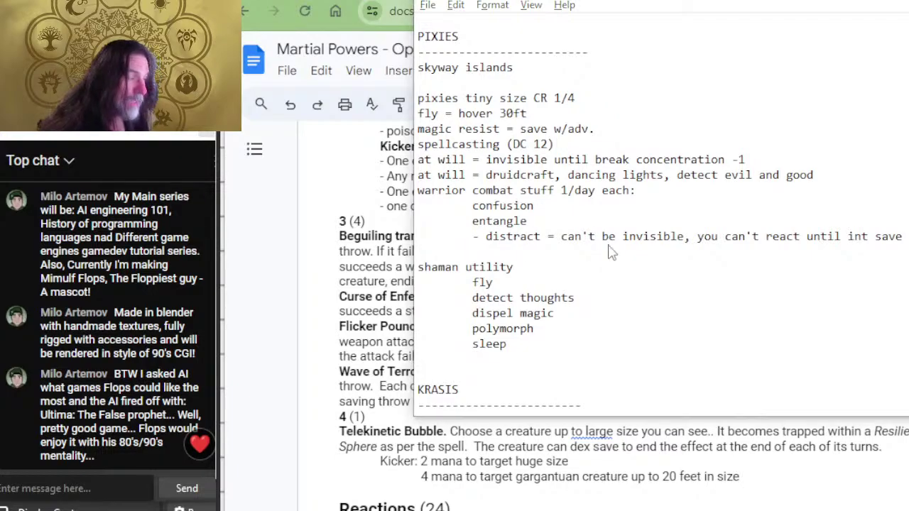
{"action": "key", "text": "alt+Tab"}
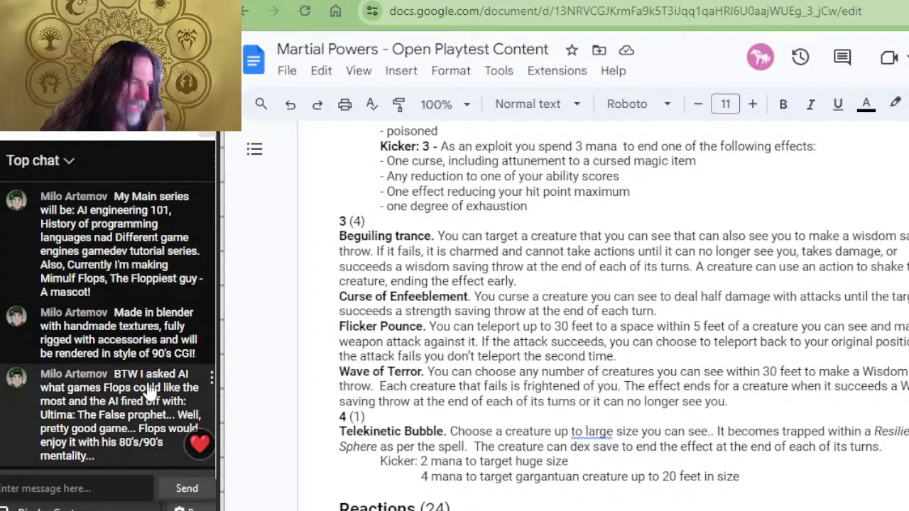
- Review the doc's Reactions and Strikes sections, including Goading Strike, then return to the PIXIES notes
{"action": "scroll", "coordinate": [596, 283], "scroll_direction": "down", "scroll_amount": 4}
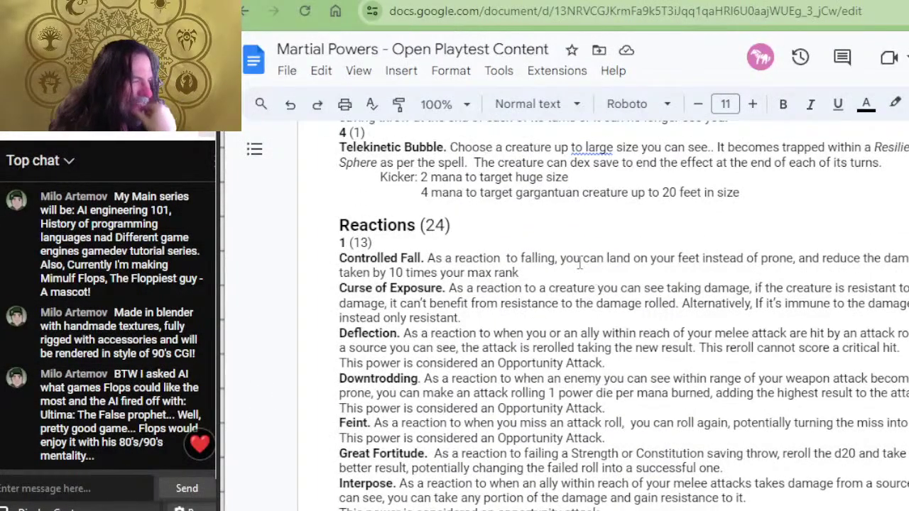
{"action": "scroll", "coordinate": [579, 231], "scroll_direction": "down", "scroll_amount": 5}
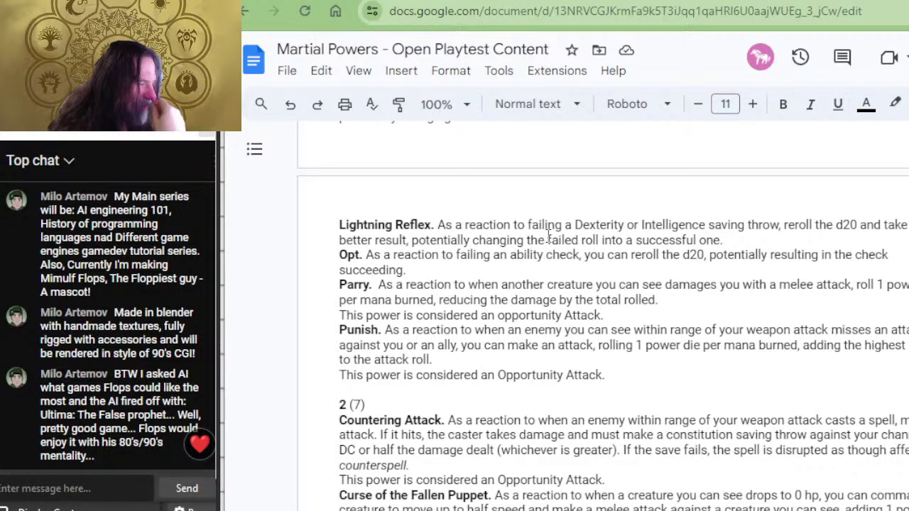
{"action": "scroll", "coordinate": [548, 237], "scroll_direction": "down", "scroll_amount": 2}
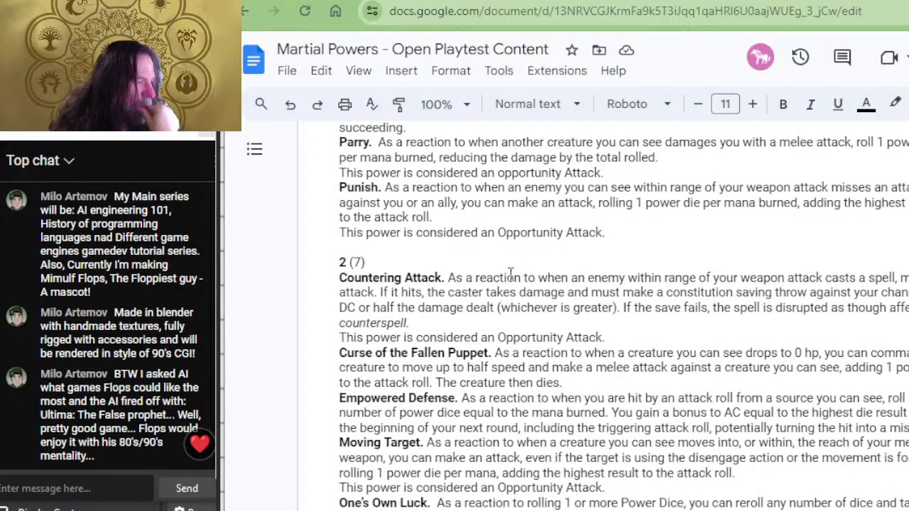
{"action": "scroll", "coordinate": [564, 267], "scroll_direction": "down", "scroll_amount": 6}
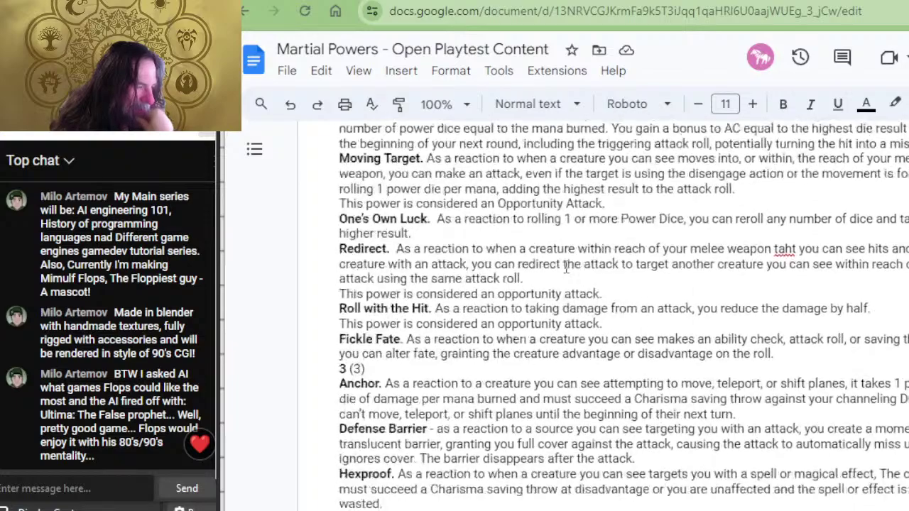
{"action": "scroll", "coordinate": [566, 265], "scroll_direction": "down", "scroll_amount": 7}
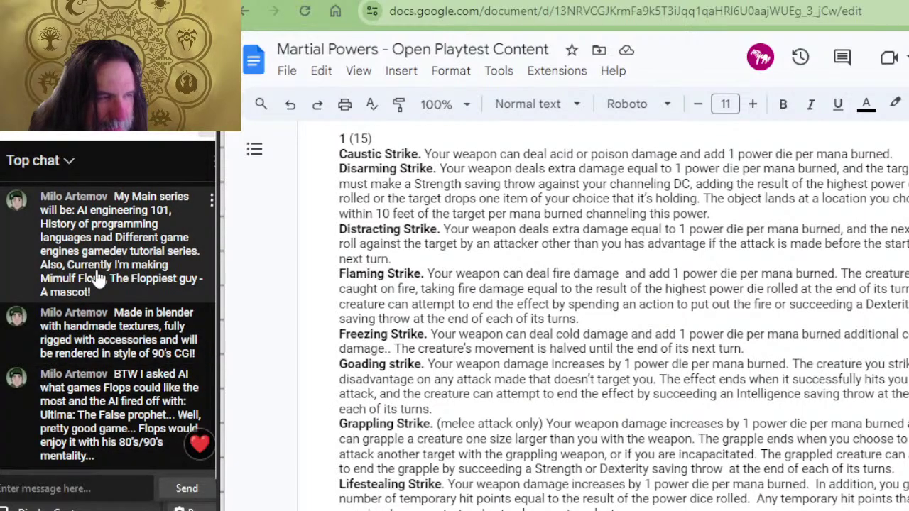
{"action": "scroll", "coordinate": [142, 348], "scroll_direction": "up", "scroll_amount": 4}
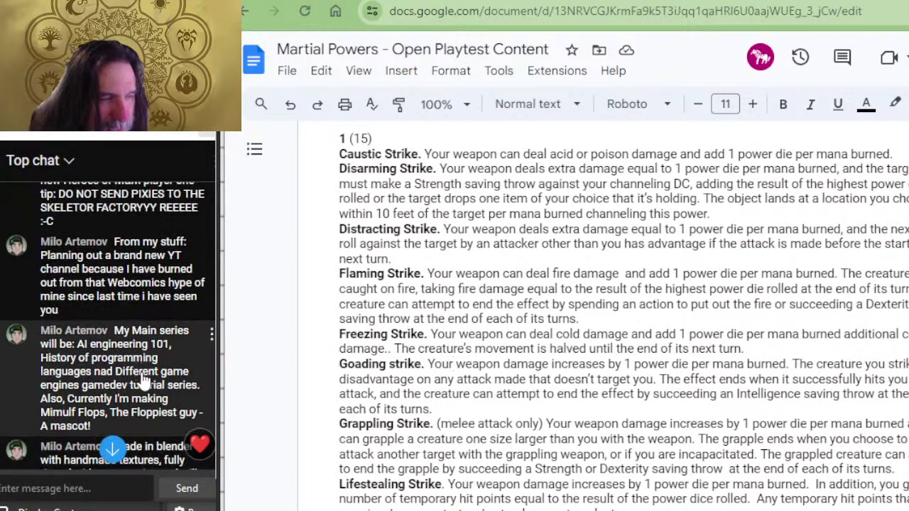
{"action": "scroll", "coordinate": [87, 308], "scroll_direction": "up", "scroll_amount": 2}
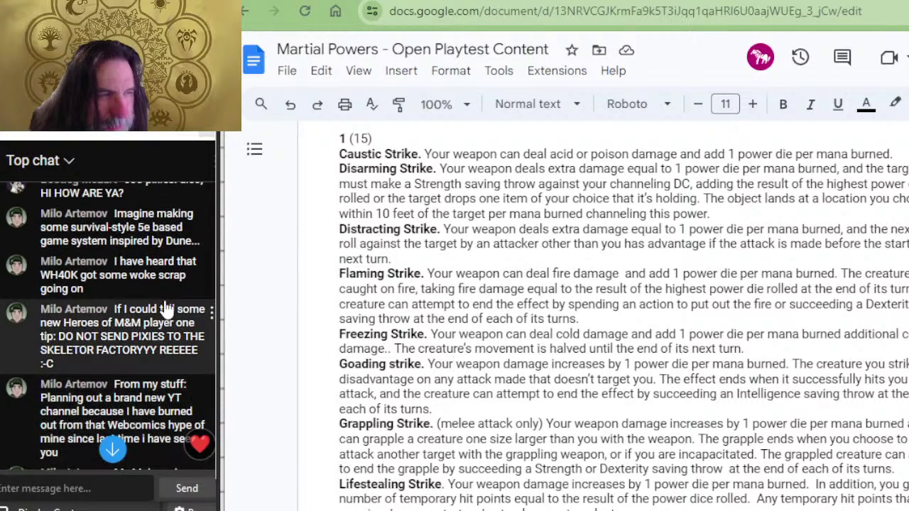
{"action": "scroll", "coordinate": [135, 405], "scroll_direction": "down", "scroll_amount": 6}
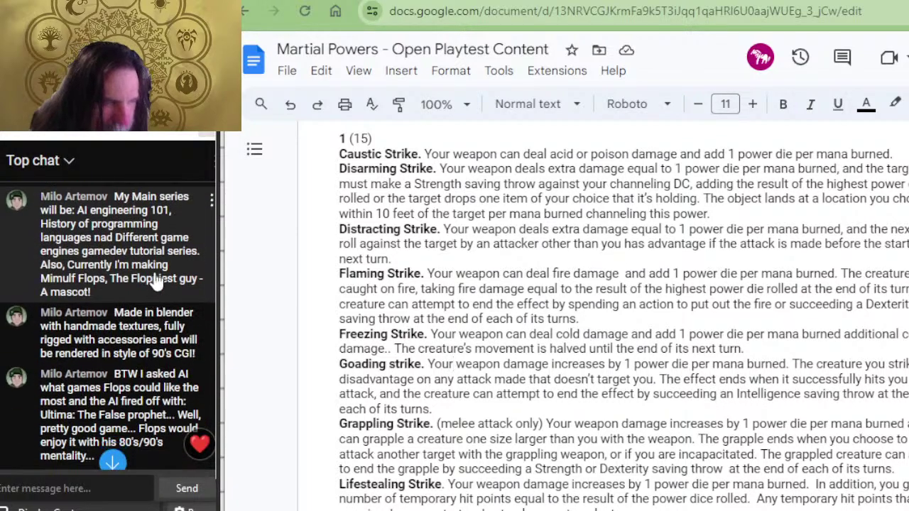
{"action": "scroll", "coordinate": [482, 473], "scroll_direction": "down", "scroll_amount": 2}
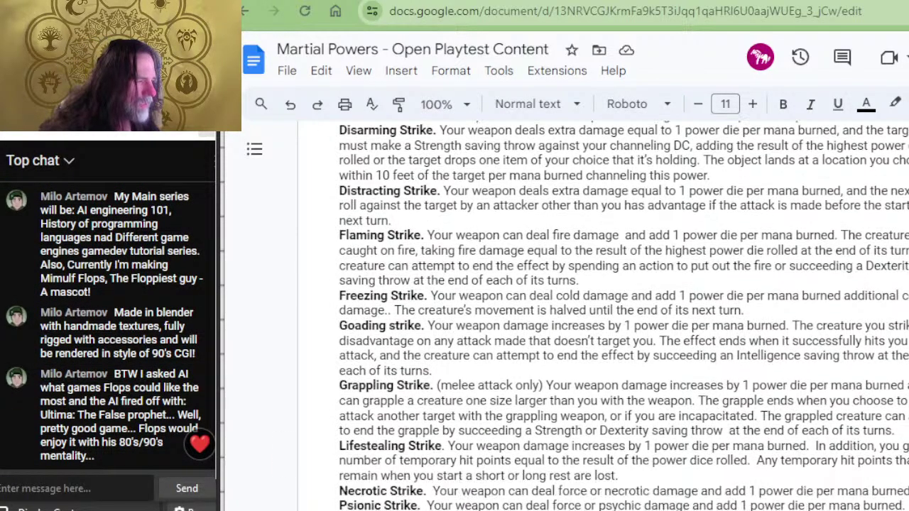
{"action": "scroll", "coordinate": [417, 302], "scroll_direction": "down", "scroll_amount": 2}
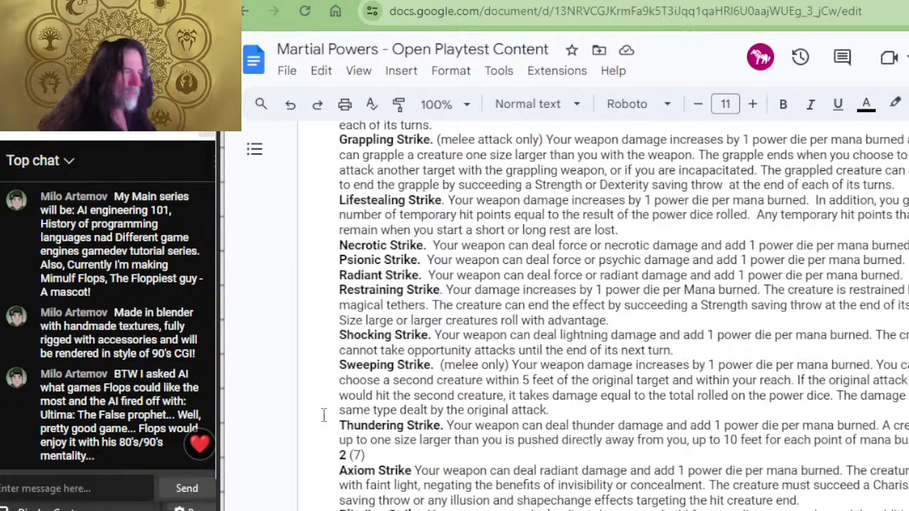
{"action": "key", "text": "alt+Tab"}
{"action": "key", "text": "alt+Tab"}
{"action": "key", "text": "alt+Tab"}
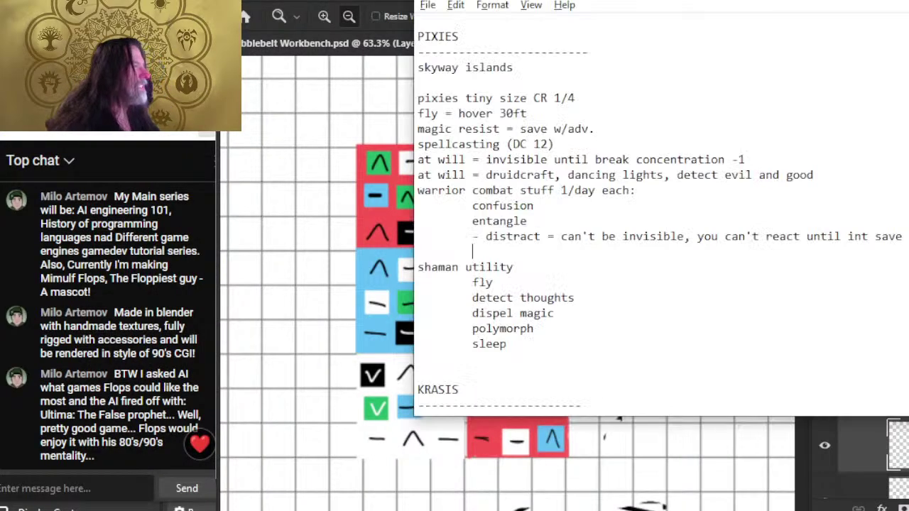
{"action": "key", "text": "alt+Tab"}
{"action": "key", "text": "alt+Tab"}
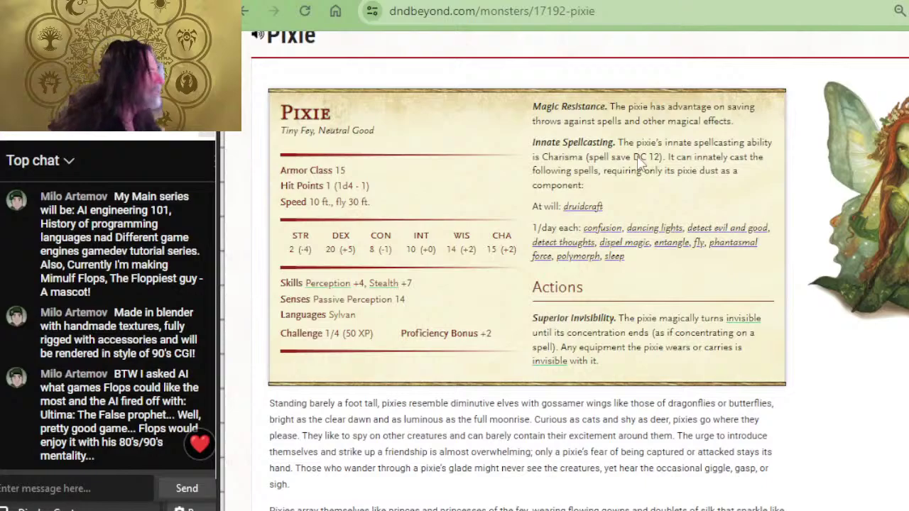
- Read the Pixie monster page's stats and lore on D&D Beyond, then return to the PIXIES notes
{"action": "scroll", "coordinate": [620, 244], "scroll_direction": "up", "scroll_amount": 2}
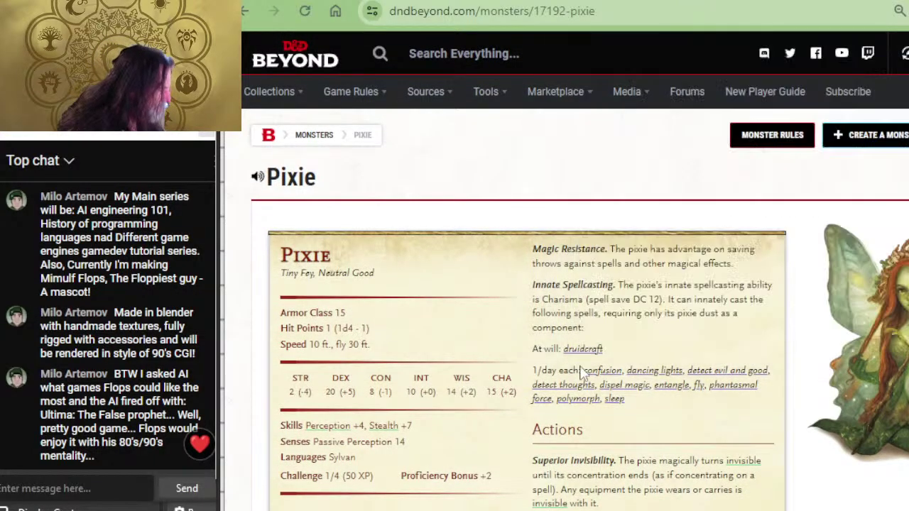
{"action": "scroll", "coordinate": [580, 281], "scroll_direction": "down", "scroll_amount": 2}
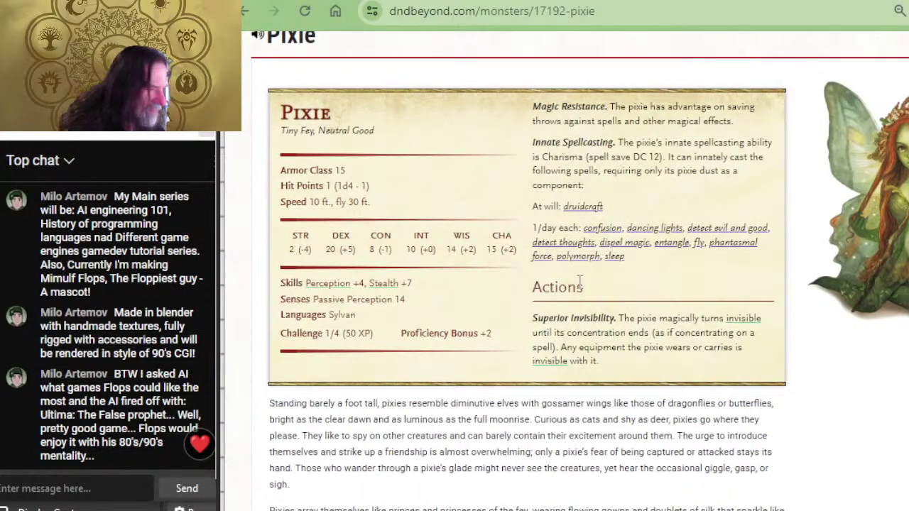
{"action": "scroll", "coordinate": [580, 291], "scroll_direction": "up", "scroll_amount": 2}
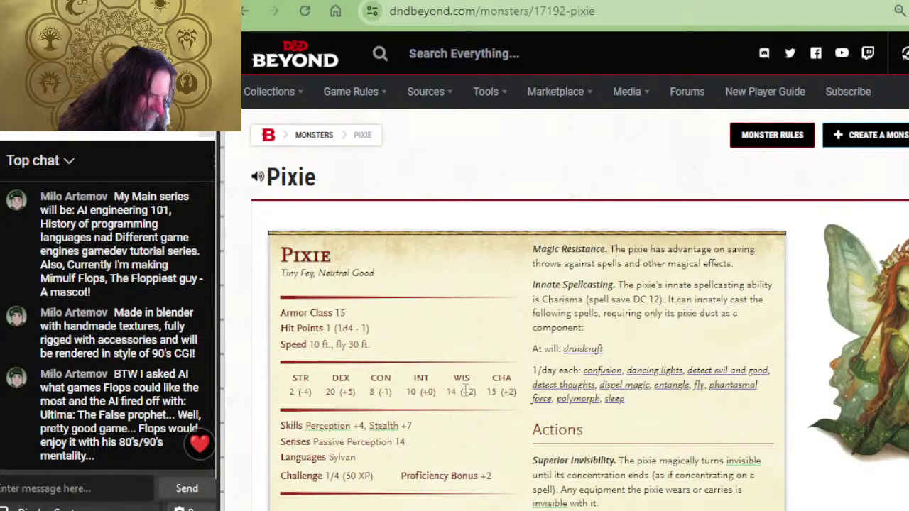
{"action": "scroll", "coordinate": [503, 305], "scroll_direction": "down", "scroll_amount": 2}
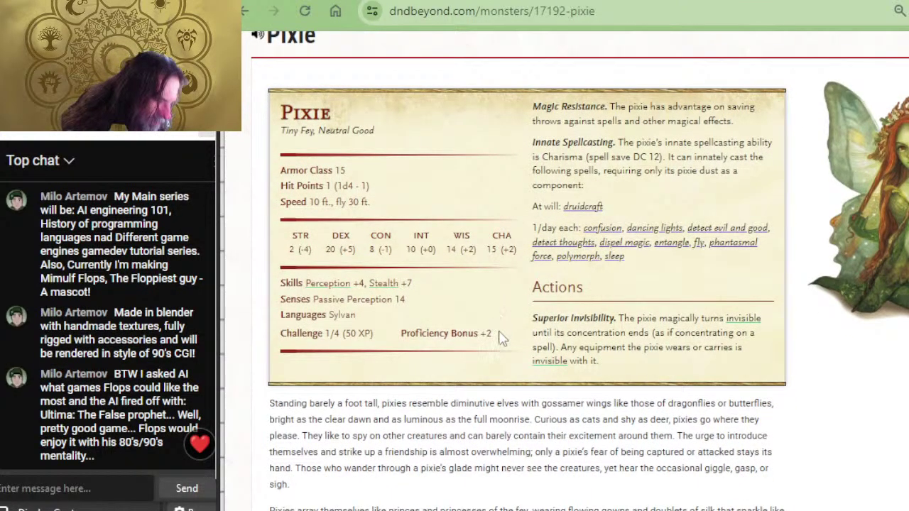
{"action": "scroll", "coordinate": [503, 338], "scroll_direction": "down", "scroll_amount": 2}
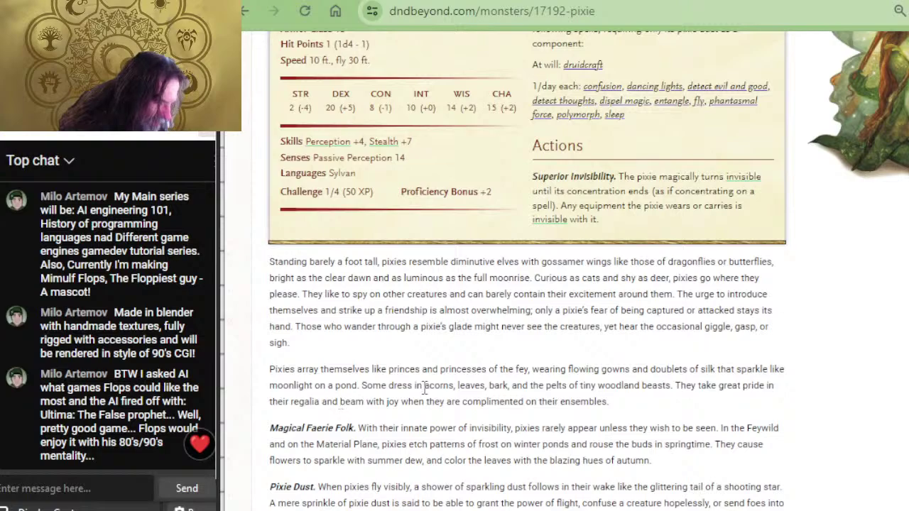
{"action": "scroll", "coordinate": [425, 388], "scroll_direction": "up", "scroll_amount": 2}
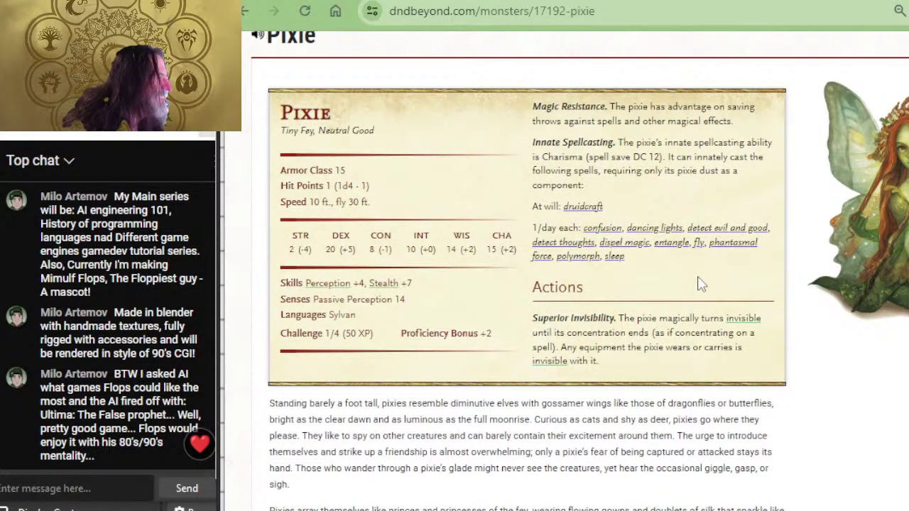
{"action": "scroll", "coordinate": [680, 352], "scroll_direction": "up", "scroll_amount": 2}
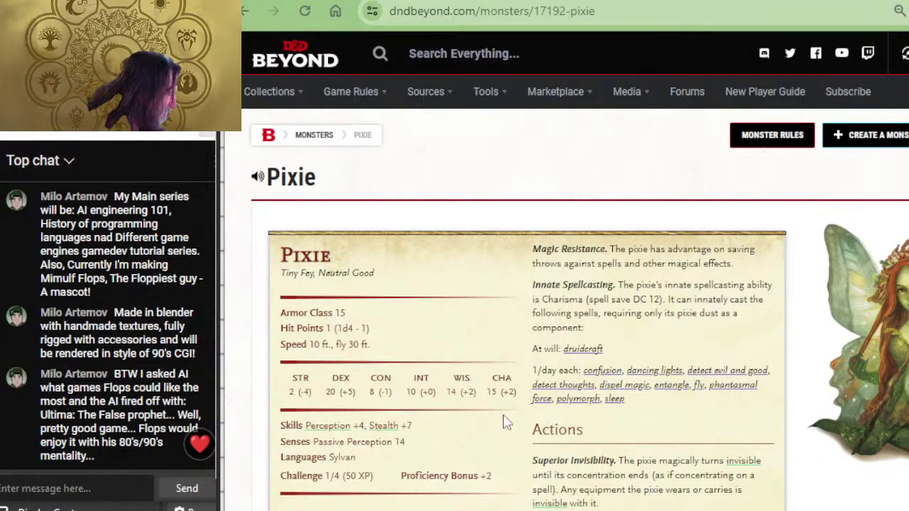
{"action": "mouse_move", "coordinate": [736, 388]}
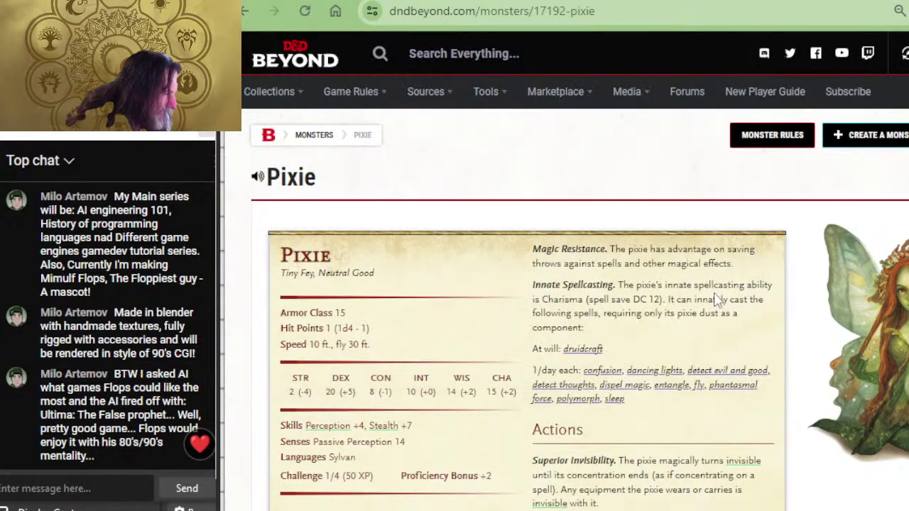
{"action": "scroll", "coordinate": [717, 299], "scroll_direction": "down", "scroll_amount": 2}
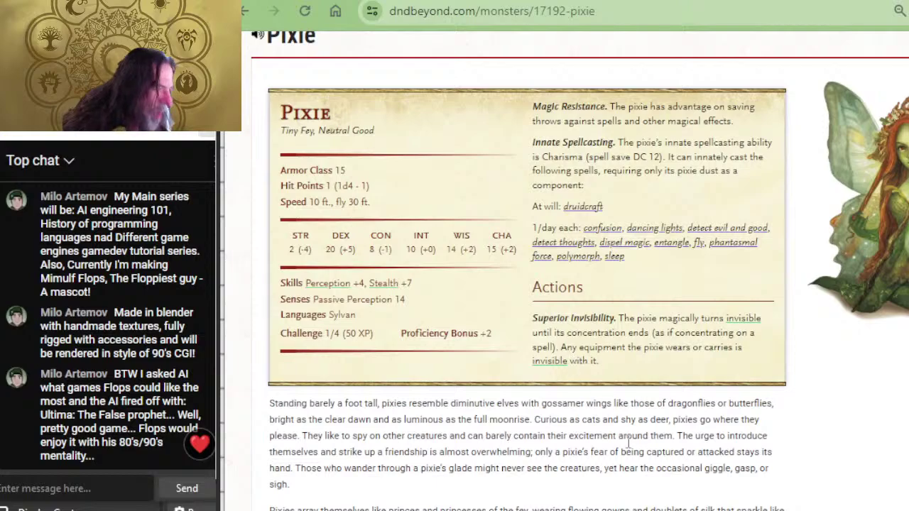
{"action": "scroll", "coordinate": [616, 426], "scroll_direction": "down", "scroll_amount": 3}
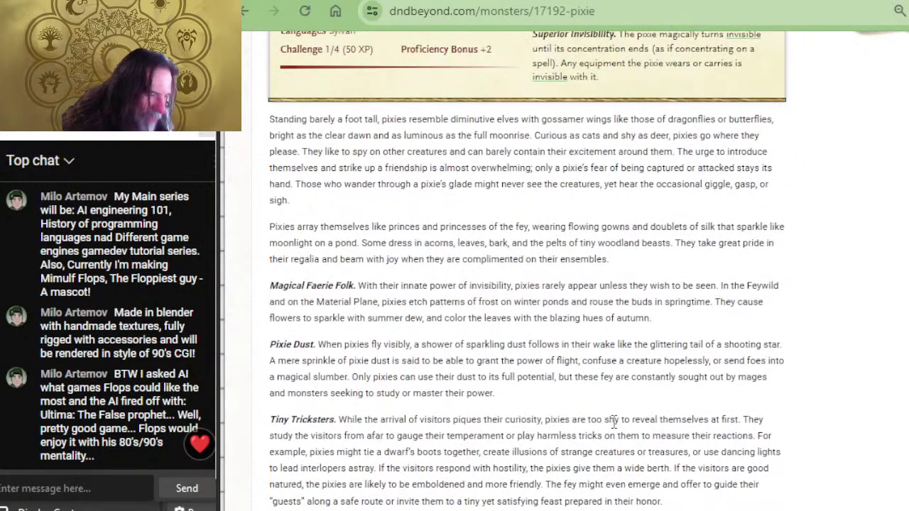
{"action": "key", "text": "alt+Tab"}
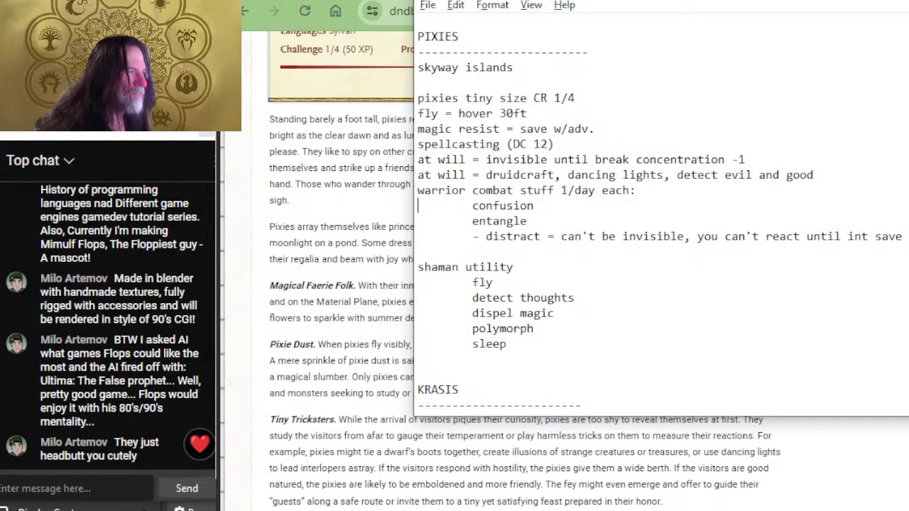
- Insert 'shortbow 1 attack +3 damage 1d4+2' on a new line above 'spellcasting (DC 12)'
{"action": "key", "text": "Return"}
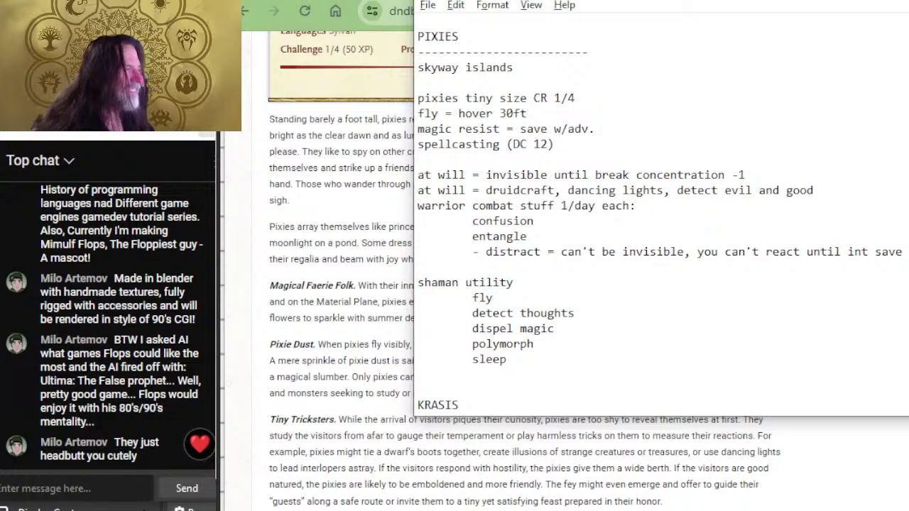
{"action": "type", "text": "SHORT"}
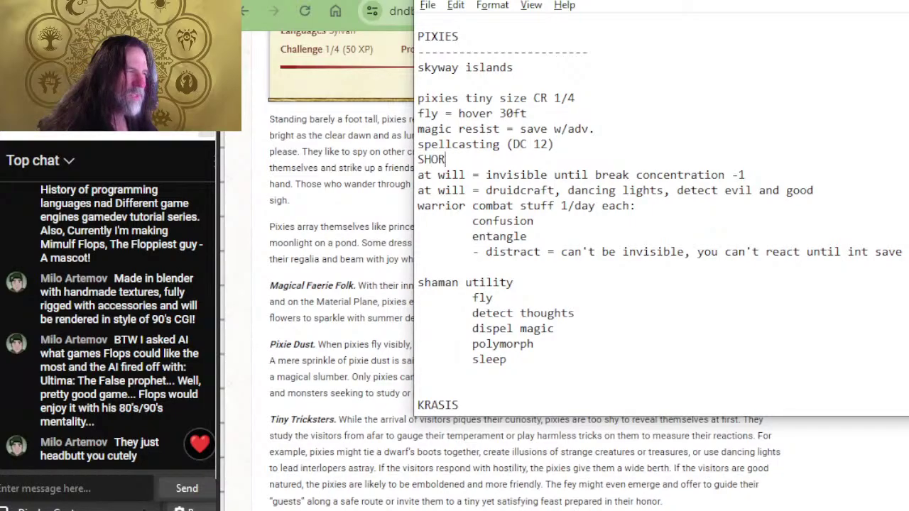
{"action": "key", "text": "BackSpace"}
{"action": "key", "text": "BackSpace"}
{"action": "key", "text": "BackSpace"}
{"action": "key", "text": "BackSpace"}
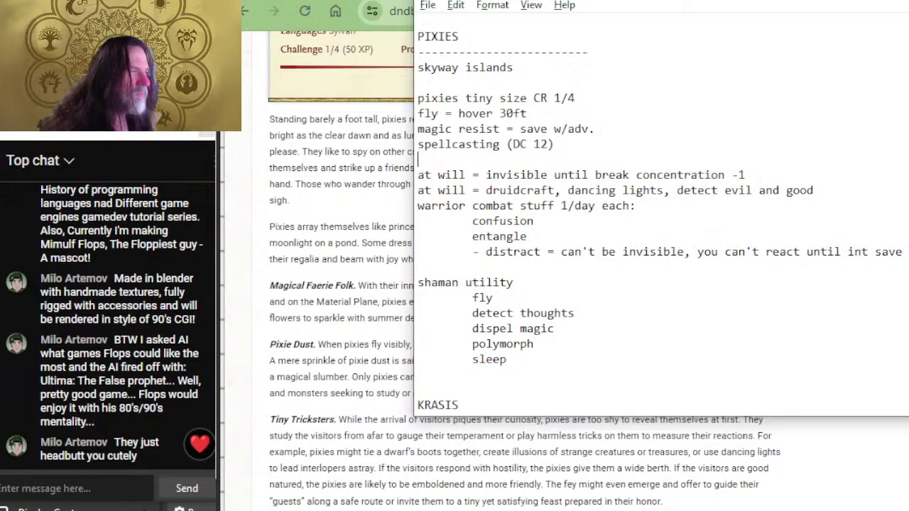
{"action": "key", "text": "BackSpace"}
{"action": "key", "text": "Home"}
{"action": "key", "text": "Return"}
{"action": "type", "text": "sh"}
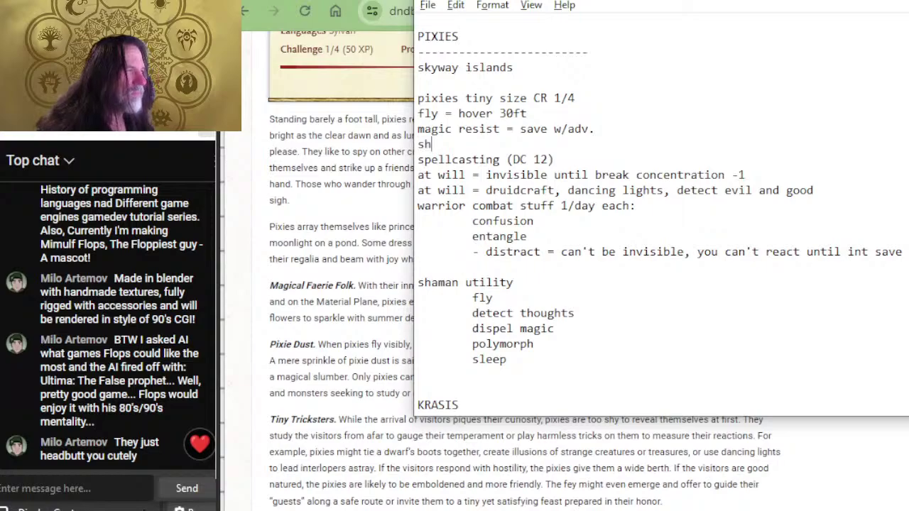
{"action": "type", "text": "ortbow 1 at"}
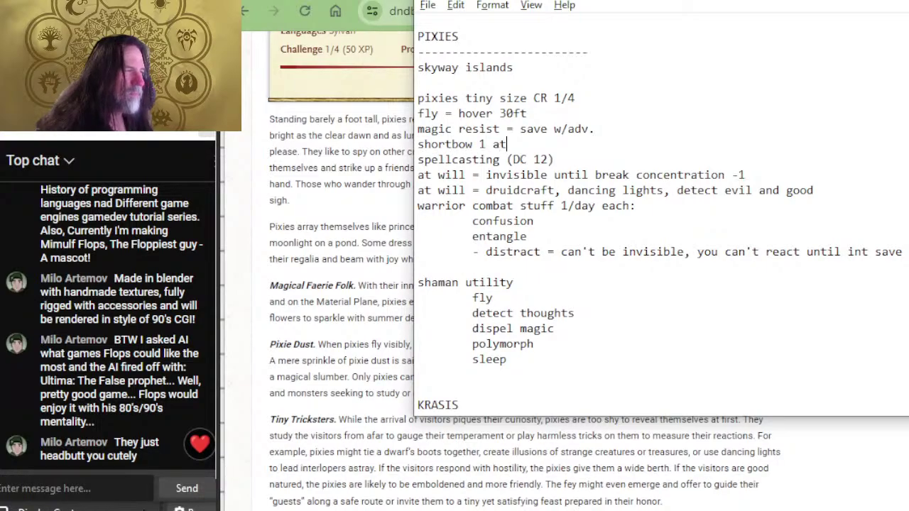
{"action": "type", "text": "tack +"}
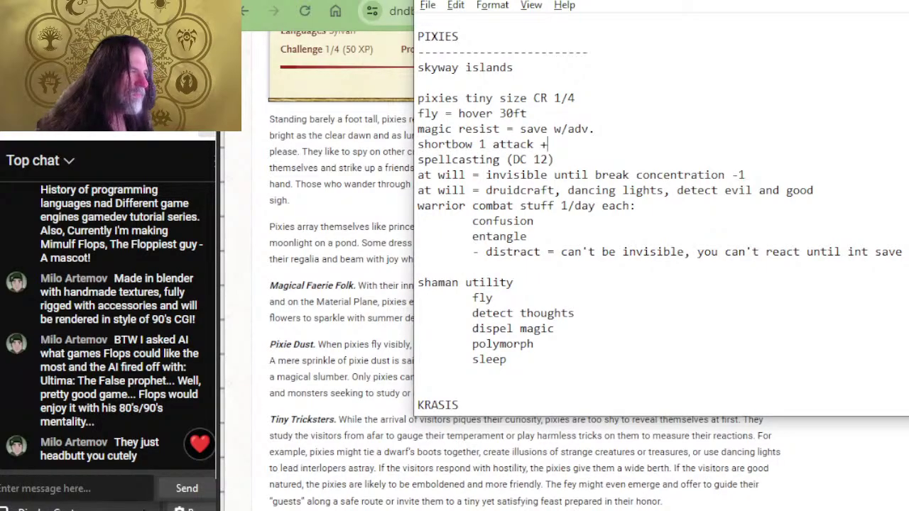
{"action": "type", "text": "3 dam"}
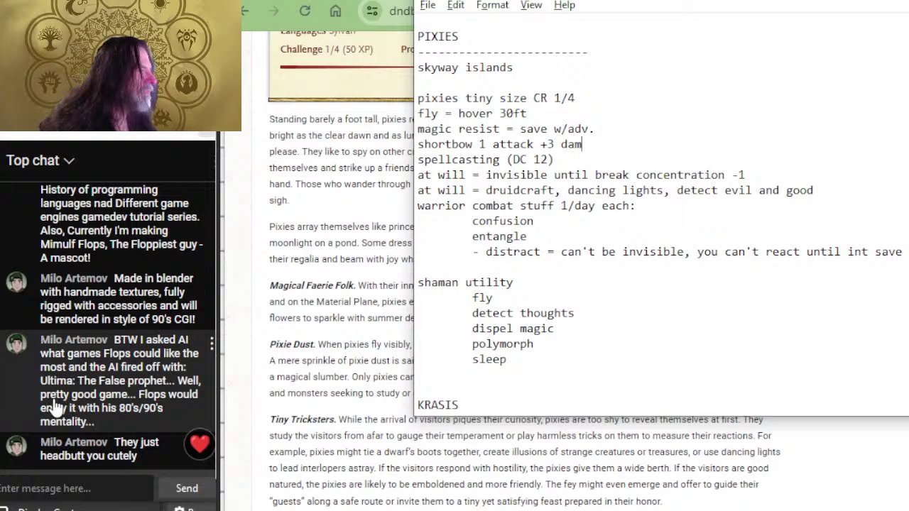
{"action": "type", "text": "age 1d4+2"}
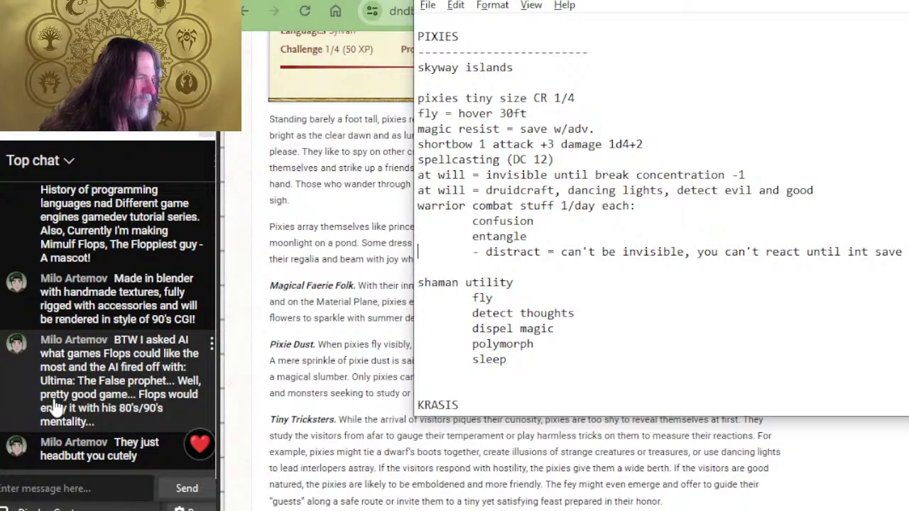
- Cycle through the open windows, leaving the pixie notes
{"action": "key", "text": "alt+Tab"}
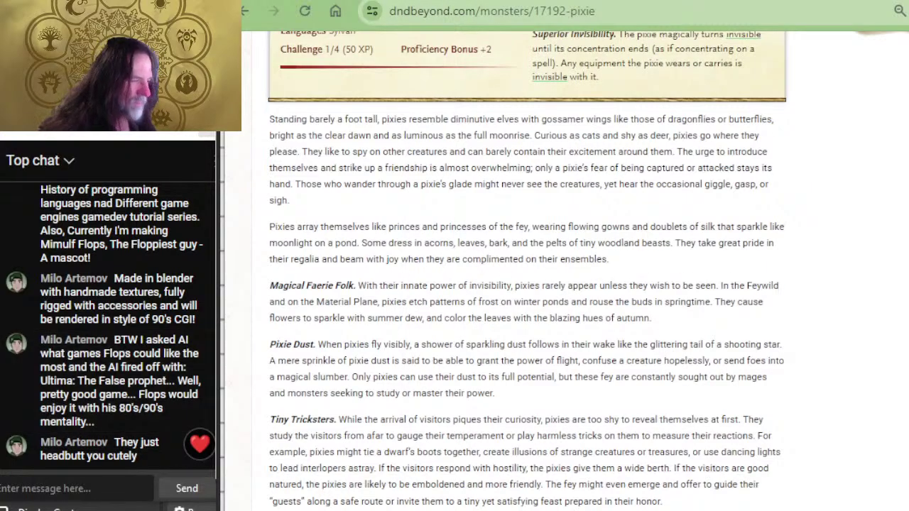
{"action": "key", "text": "alt+Tab"}
{"action": "key", "text": "alt+Tab"}
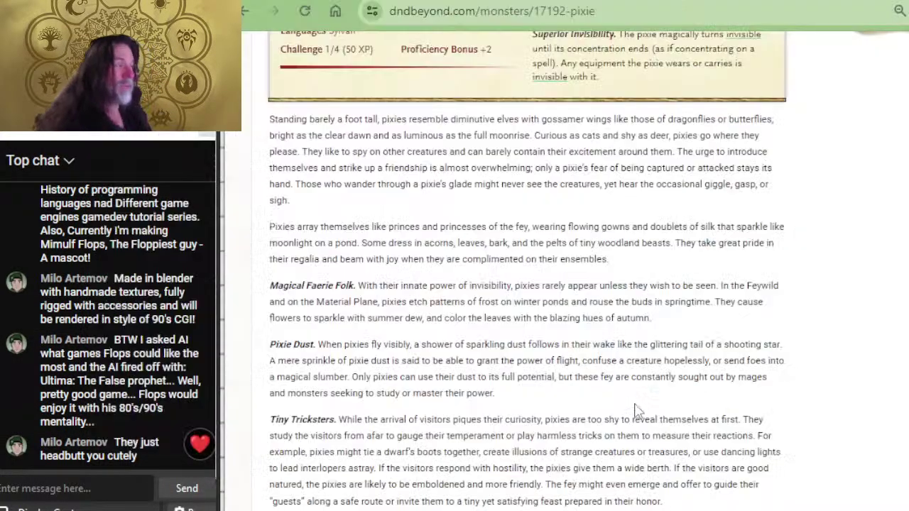
{"action": "key", "text": "alt+Tab"}
{"action": "key", "text": "alt+Tab"}
- Delete the stray parenthesis before '3rd' in the Hypertunistic line
{"action": "key", "text": "alt+shift+Tab"}
{"action": "key", "text": "alt+shift+Tab"}
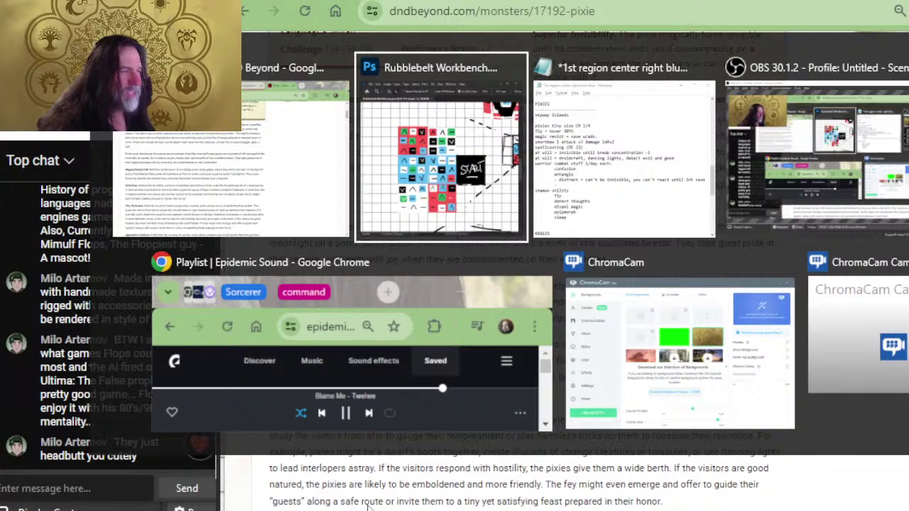
{"action": "key", "text": "alt+Tab"}
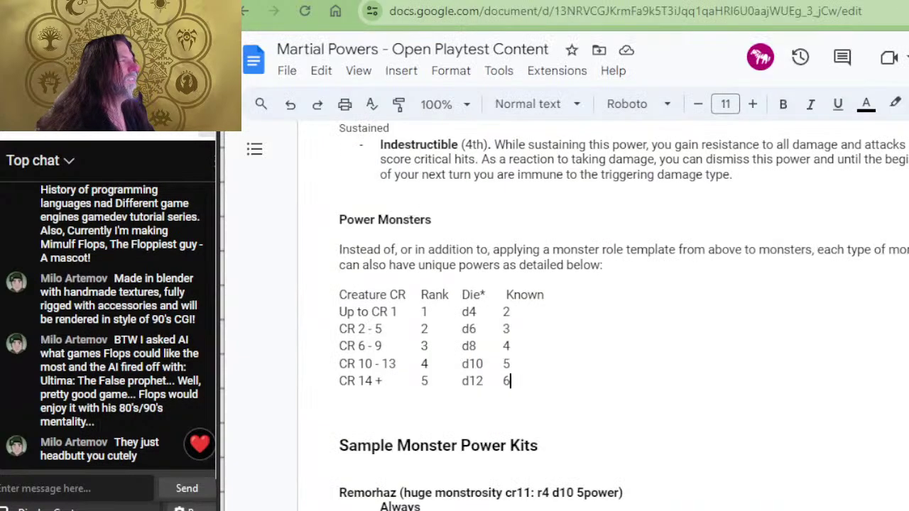
{"action": "scroll", "coordinate": [466, 250], "scroll_direction": "up", "scroll_amount": 2}
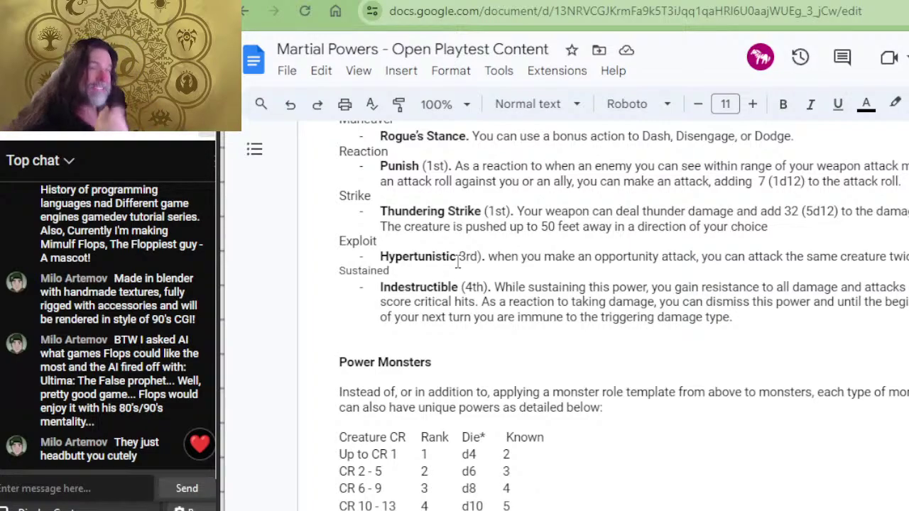
{"action": "left_click", "coordinate": [458, 262]}
{"action": "key", "text": "Delete"}
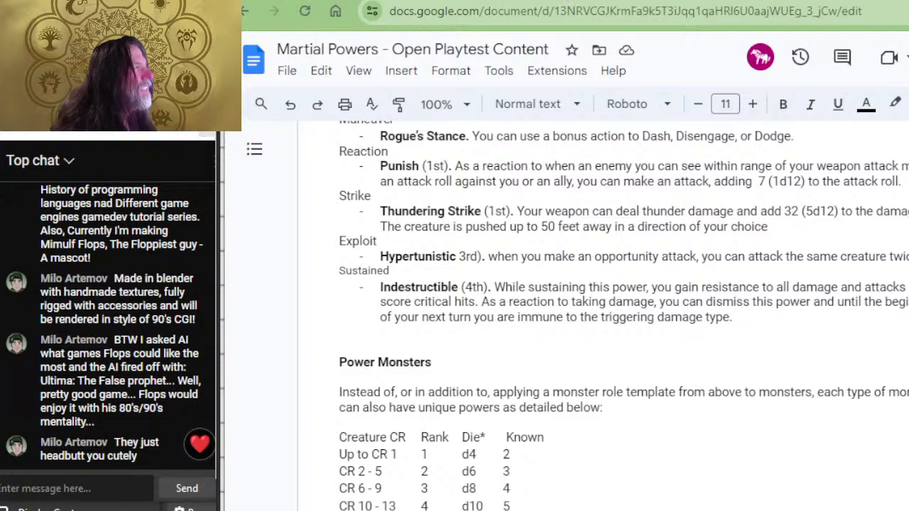
- Scroll up to the level 1 Strikes showing Distracting Strike and Goading Strike
{"action": "key", "text": "Page_Up"}
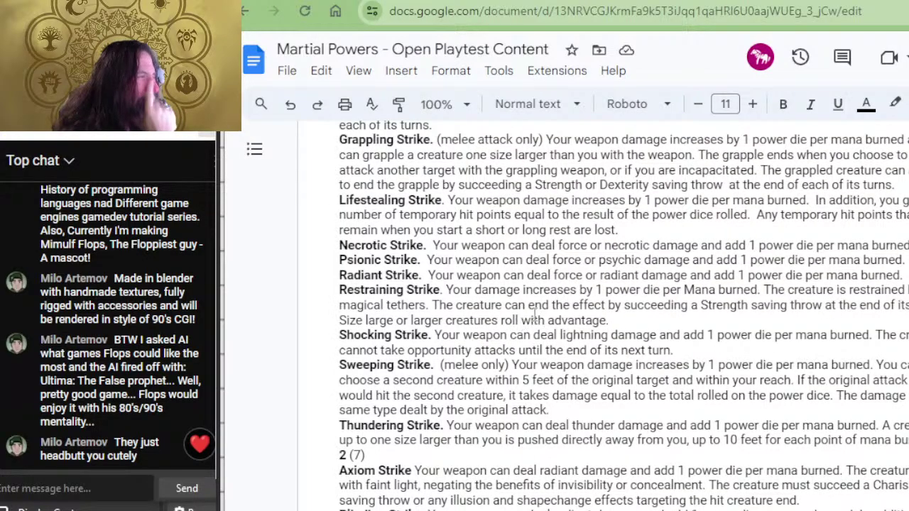
{"action": "scroll", "coordinate": [541, 311], "scroll_direction": "up", "scroll_amount": 3}
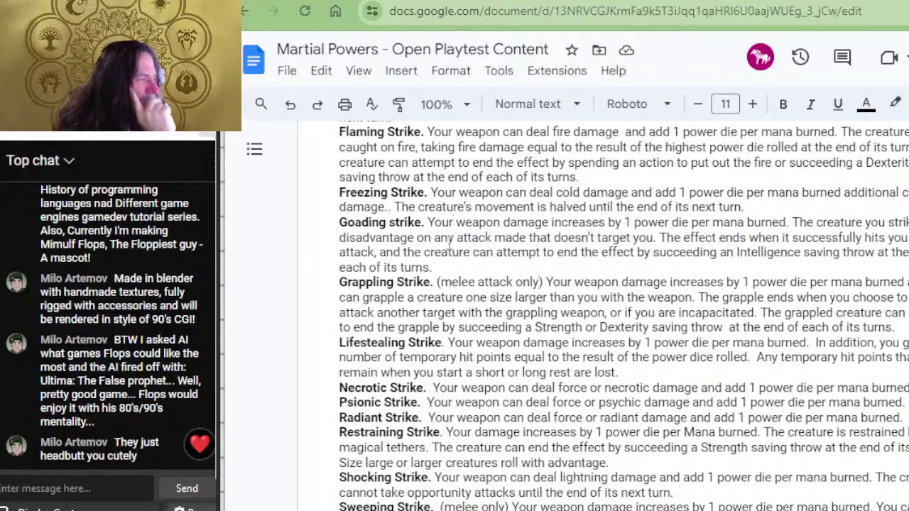
{"action": "scroll", "coordinate": [505, 249], "scroll_direction": "up", "scroll_amount": 3}
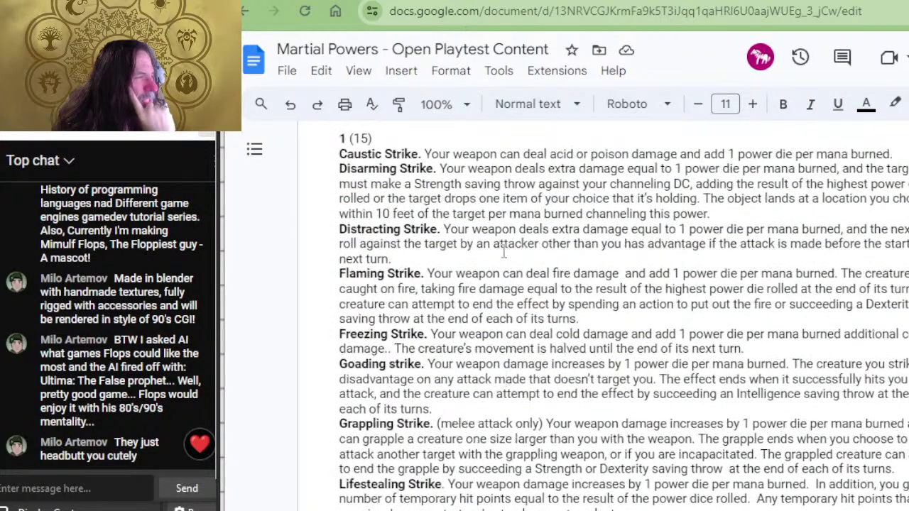
{"action": "scroll", "coordinate": [500, 251], "scroll_direction": "up", "scroll_amount": 3}
{"action": "scroll", "coordinate": [500, 252], "scroll_direction": "down", "scroll_amount": 3}
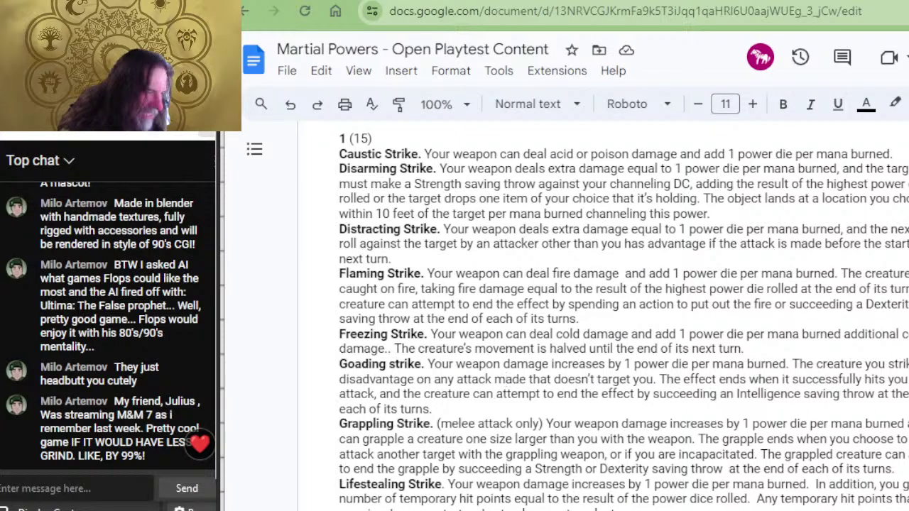
- Add a warrior entry 'goading strike = +1d4' with an attack penalty unless the target attacks you
{"action": "key", "text": "alt+Tab"}
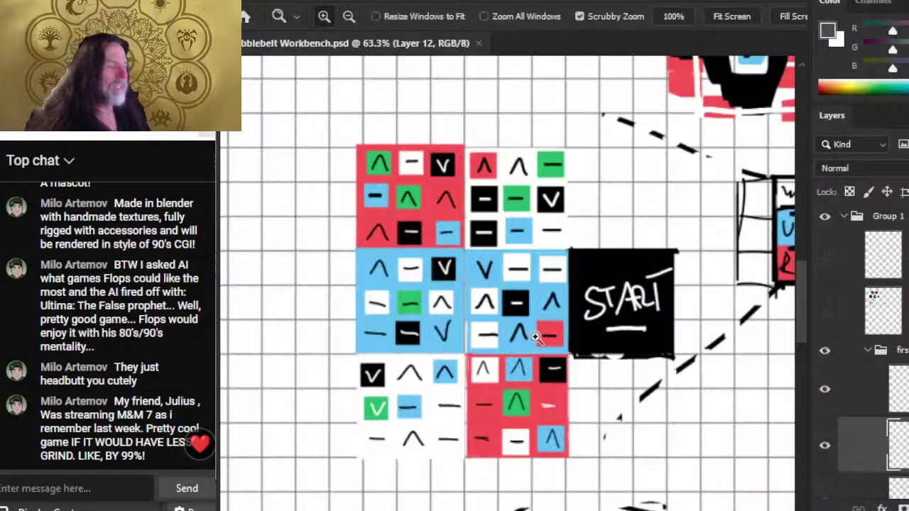
{"action": "key", "text": "alt+Tab"}
{"action": "key", "text": "alt+Tab"}
{"action": "key", "text": "Tab"}
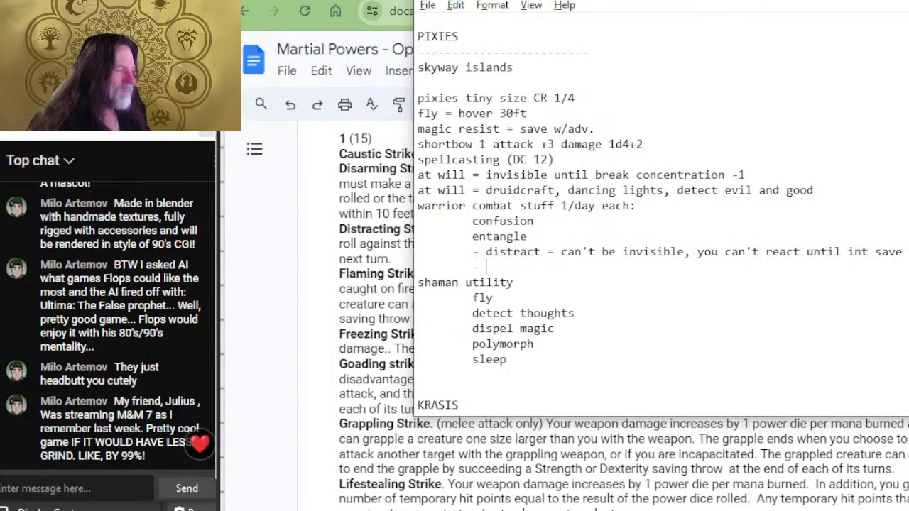
{"action": "type", "text": "goading"}
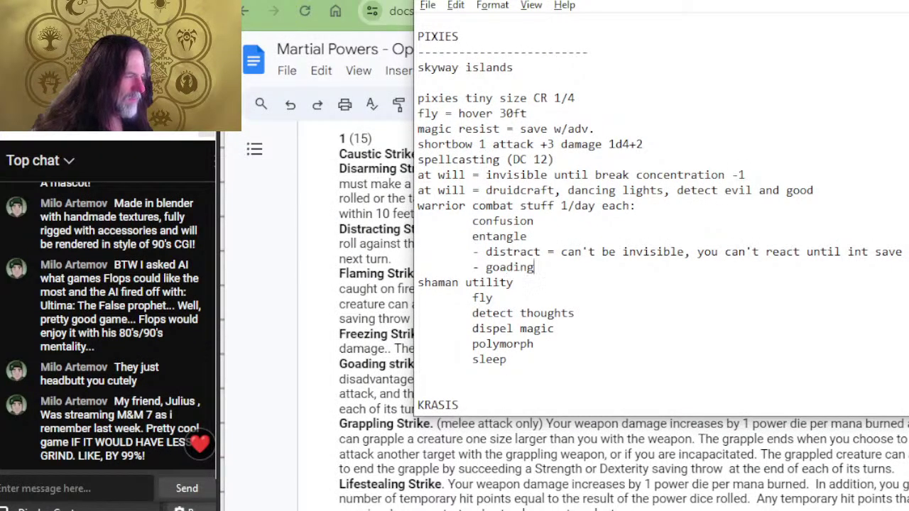
{"action": "type", "text": " strike = "}
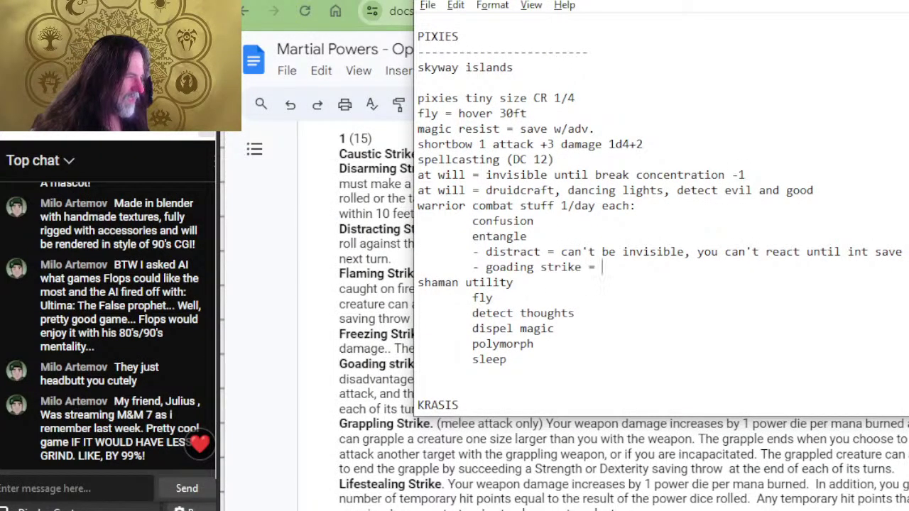
{"action": "type", "text": "+1d4 "}
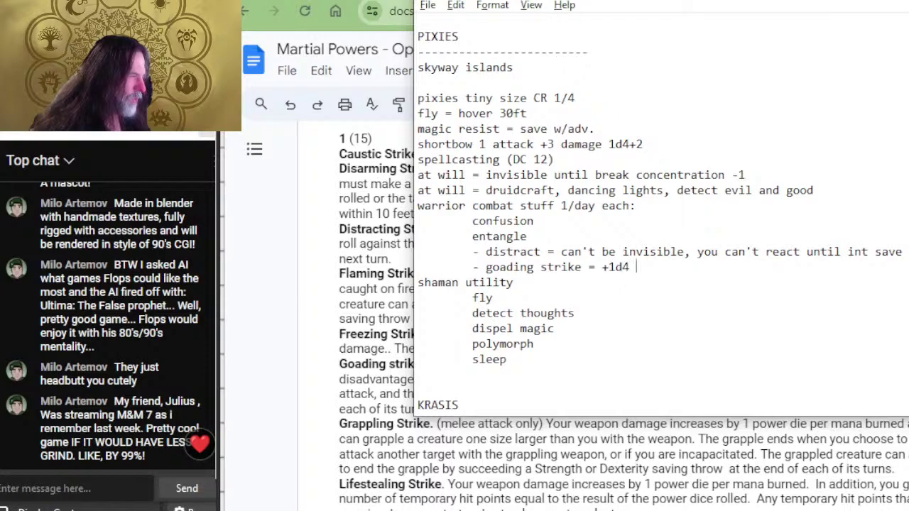
{"action": "type", "text": "and ds un"}
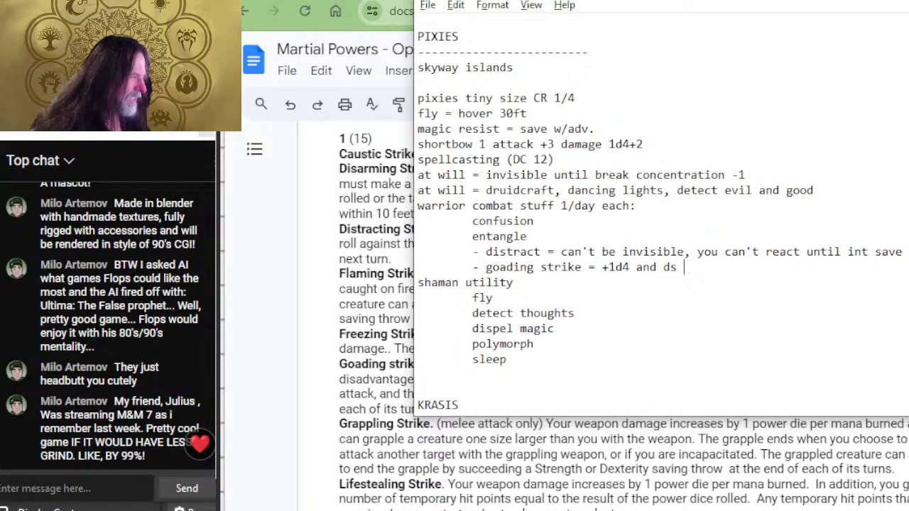
{"action": "key", "text": "BackSpace"}
{"action": "key", "text": "BackSpace"}
{"action": "key", "text": "Left"}
{"action": "key", "text": "Left"}
{"action": "type", "text": "i"}
{"action": "key", "text": "End"}
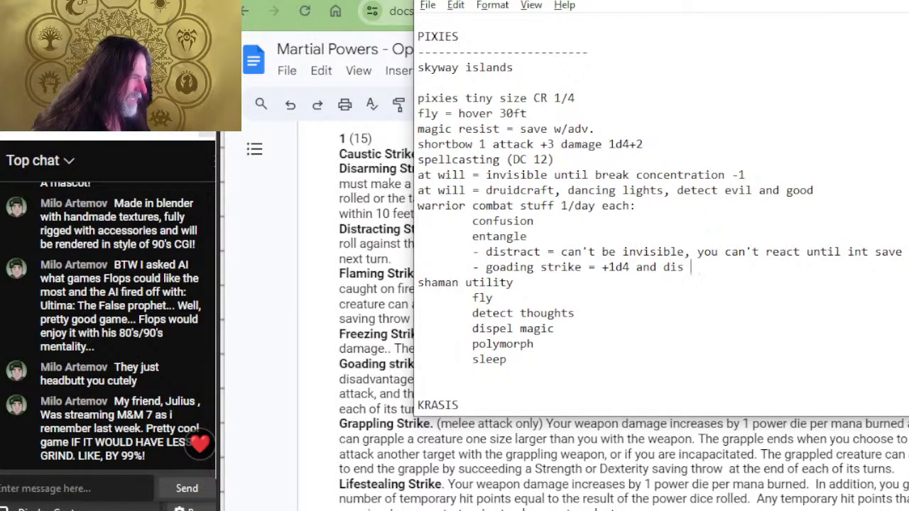
{"action": "type", "text": "attack unle"}
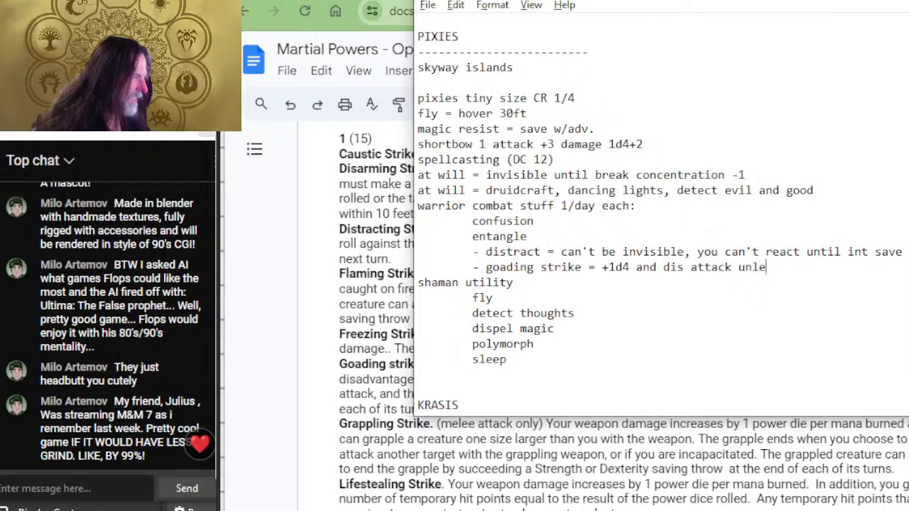
{"action": "type", "text": "ss target you:"}
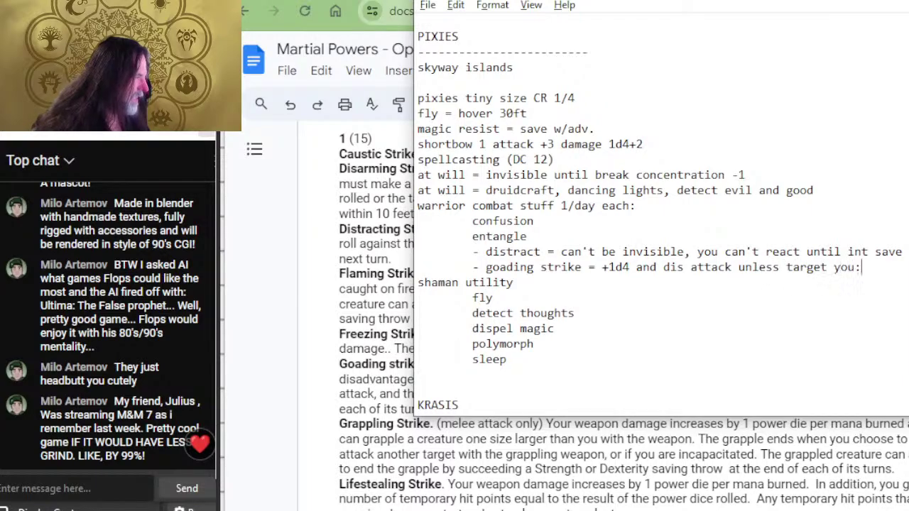
{"action": "type", "text": " int "}
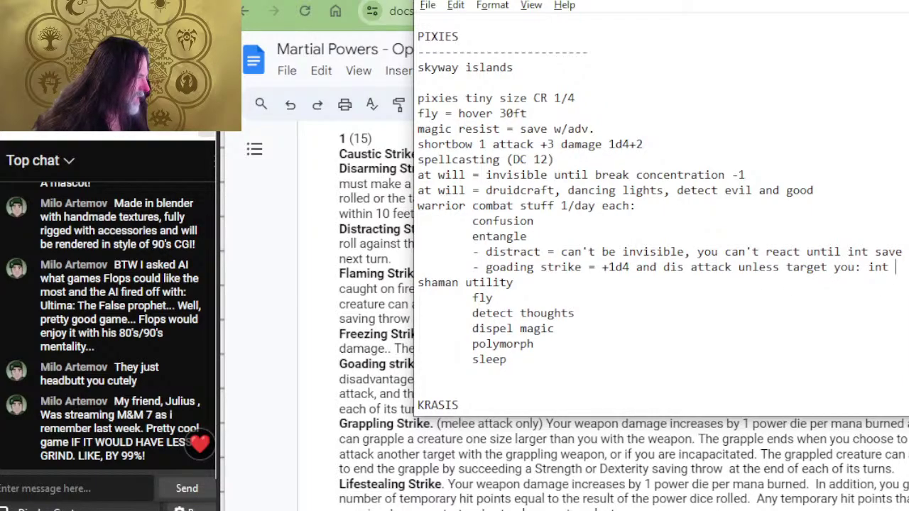
{"action": "type", "text": "save"}
- Fix the end of the goading strike line to read 'int save'
{"action": "key", "text": "BackSpace"}
{"action": "key", "text": "BackSpace"}
{"action": "key", "text": "BackSpace"}
{"action": "key", "text": "BackSpace"}
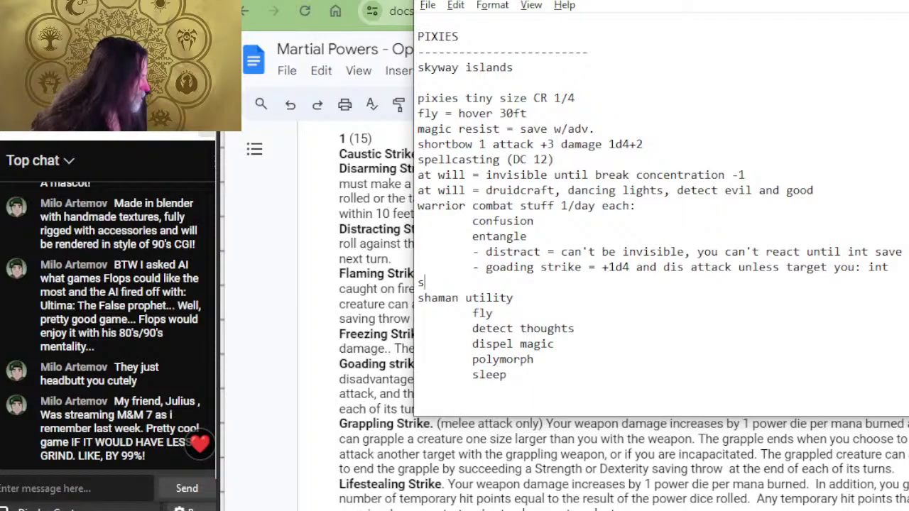
{"action": "key", "text": "BackSpace"}
{"action": "key", "text": "BackSpace"}
{"action": "key", "text": "BackSpace"}
{"action": "key", "text": "BackSpace"}
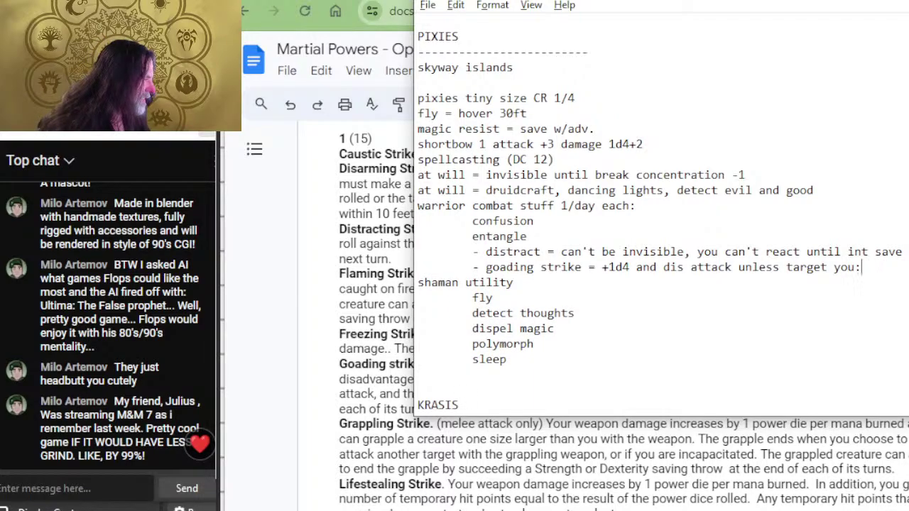
{"action": "type", "text": "int "}
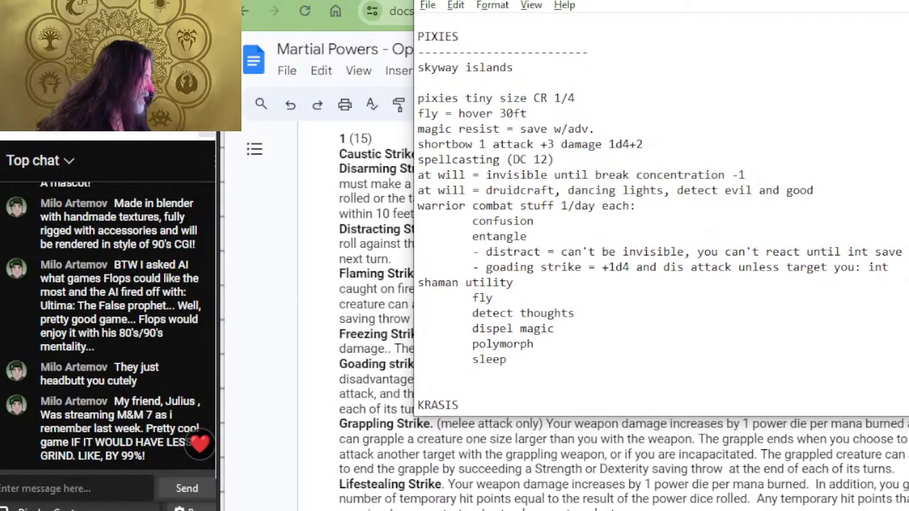
{"action": "type", "text": "save"}
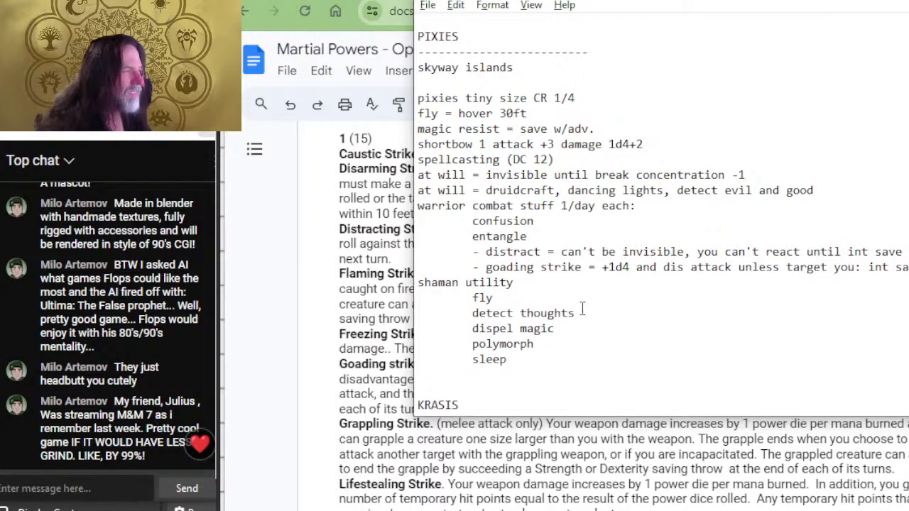
- Select the '1/day each' line with confusion and entangle in the warrior block
{"action": "left_click", "coordinate": [643, 249]}
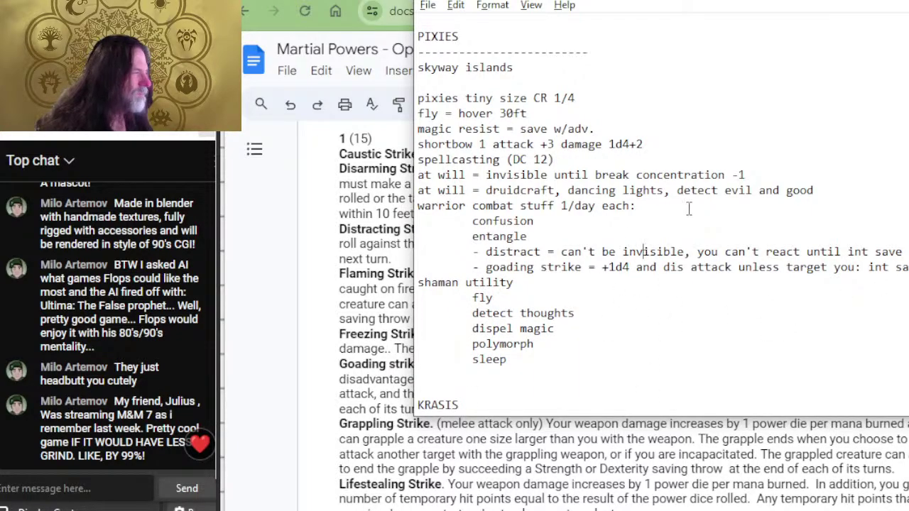
{"action": "left_click", "coordinate": [689, 208]}
{"action": "left_click", "coordinate": [642, 218]}
{"action": "left_click", "coordinate": [566, 232]}
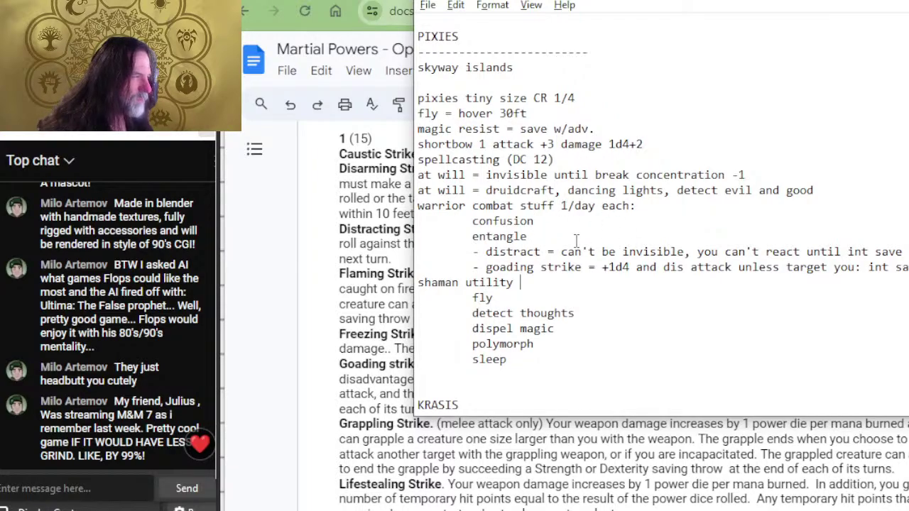
{"action": "left_click_drag", "start_coordinate": [535, 236], "coordinate": [554, 203]}
{"action": "key", "text": "ctrl+c"}
- Cut the confusion/entangle 1/day list and paste it on a new line above 'shaman utility'
{"action": "key", "text": "BackSpace"}
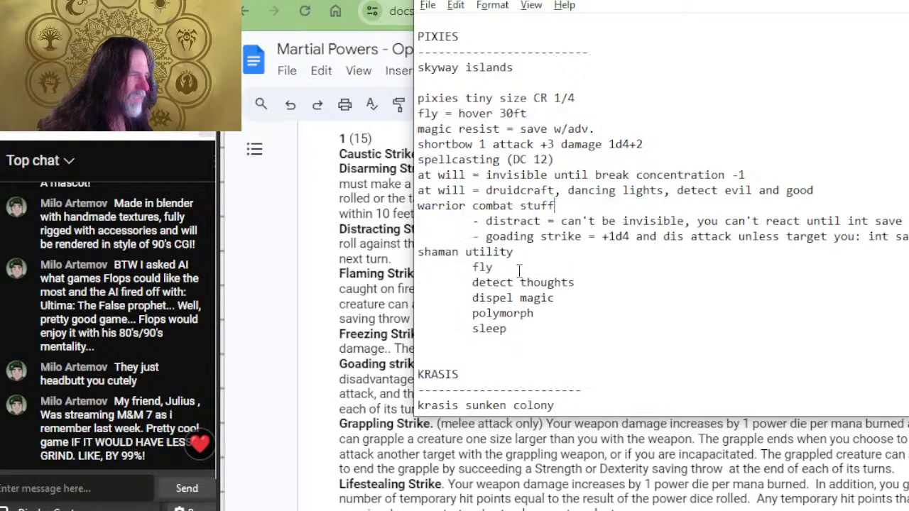
{"action": "key", "text": "Down"}
{"action": "key", "text": "Down"}
{"action": "key", "text": "Home"}
{"action": "key", "text": "Return"}
{"action": "key", "text": "Return"}
{"action": "key", "text": "Return"}
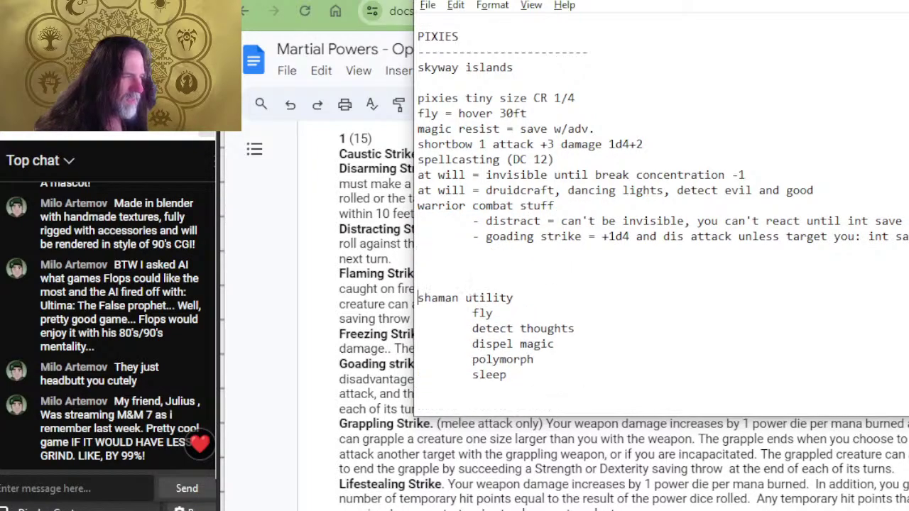
{"action": "key", "text": "Up"}
{"action": "key", "text": "Up"}
{"action": "key", "text": "Up"}
{"action": "key", "text": "ctrl+v"}
- Label the pasted line 'spellcasting' and remove the extra blank line
{"action": "key", "text": "Down"}
{"action": "key", "text": "Up"}
{"action": "key", "text": "Up"}
{"action": "key", "text": "Up"}
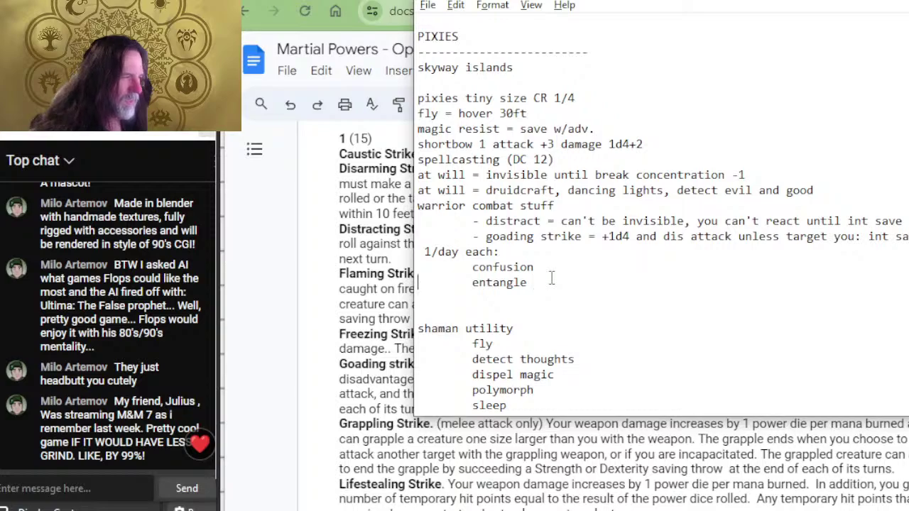
{"action": "type", "text": "spellcasting"}
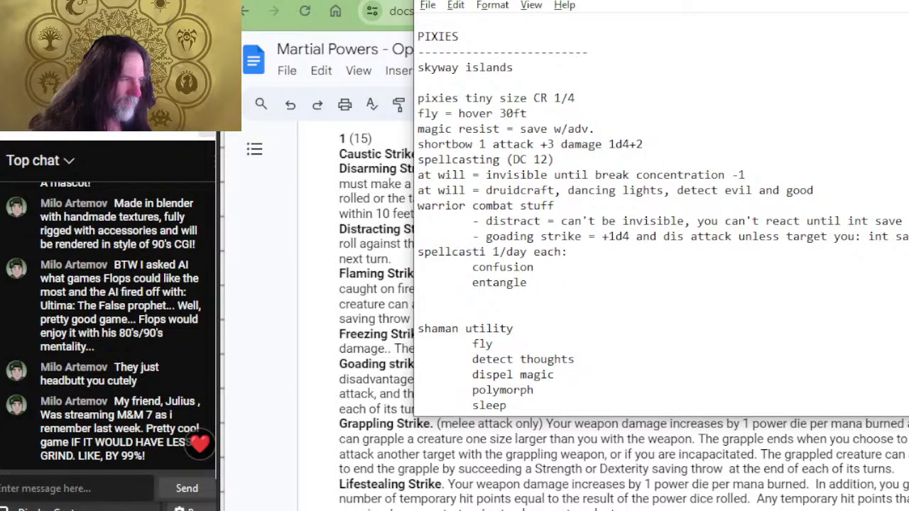
{"action": "key", "text": "Down"}
{"action": "key", "text": "Down"}
{"action": "key", "text": "Down"}
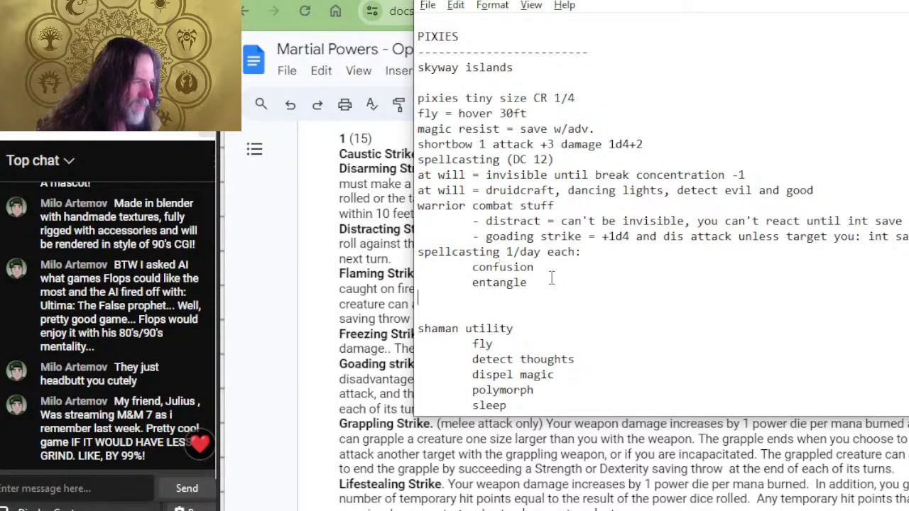
{"action": "key", "text": "Delete"}
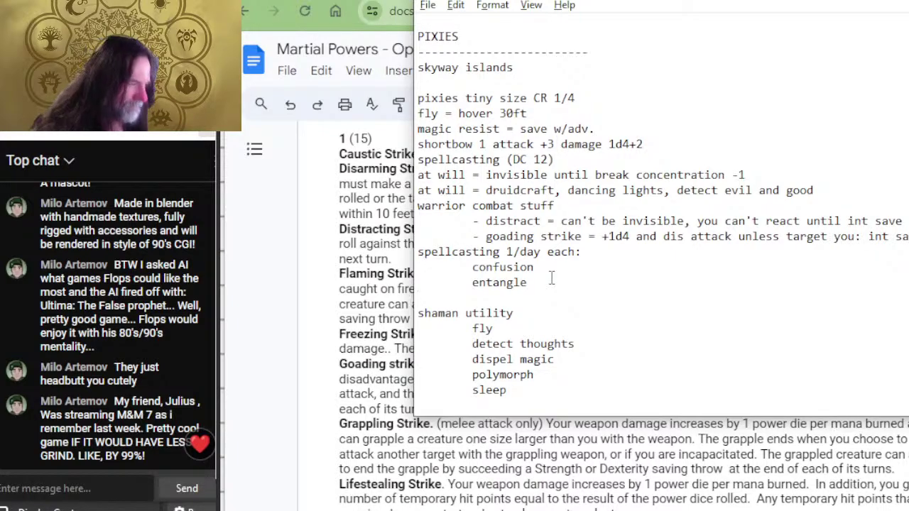
{"action": "key", "text": "Up"}
{"action": "key", "text": "Up"}
{"action": "key", "text": "Up"}
{"action": "key", "text": "Up"}
{"action": "key", "text": "Up"}
{"action": "key", "text": "Up"}
{"action": "key", "text": "Up"}
- Check the D&D Beyond pixie page, then add 'HP 1' after 'CR 1/4' in the notes
{"action": "key", "text": "alt+Tab"}
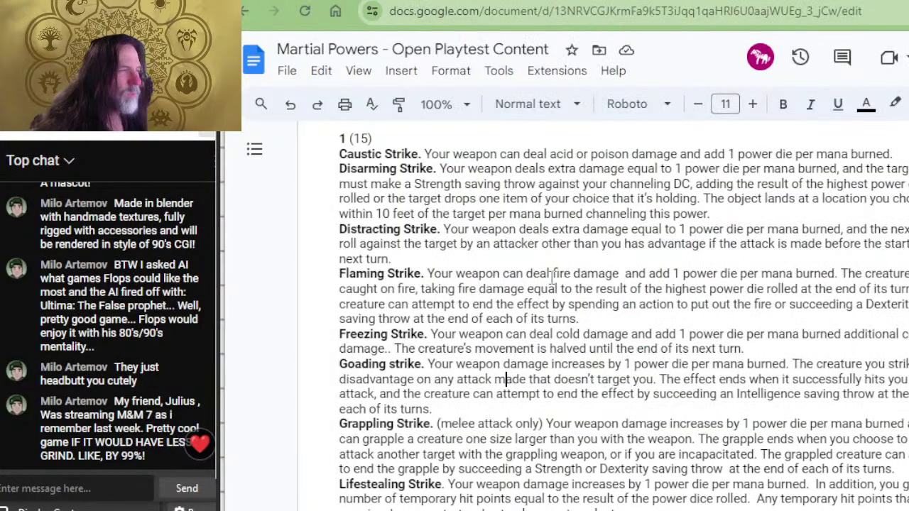
{"action": "key", "text": "ctrl+Tab"}
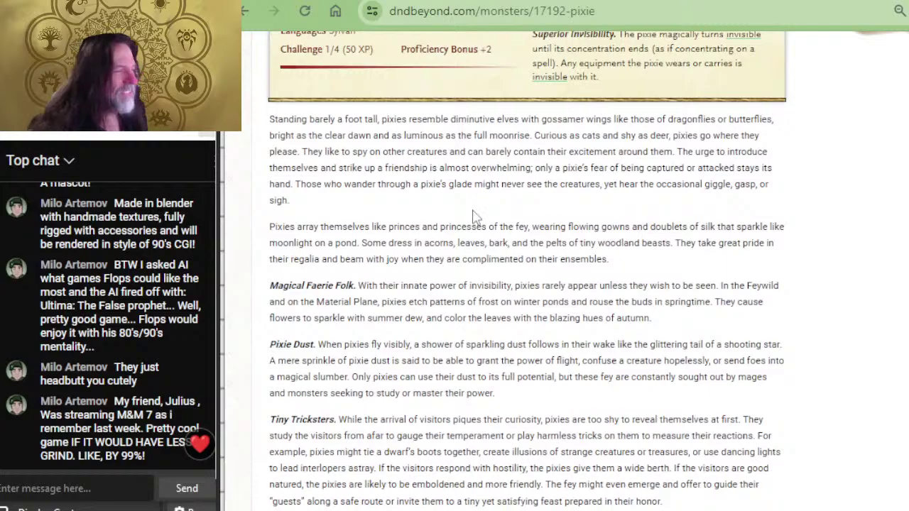
{"action": "scroll", "coordinate": [475, 215], "scroll_direction": "up", "scroll_amount": 6}
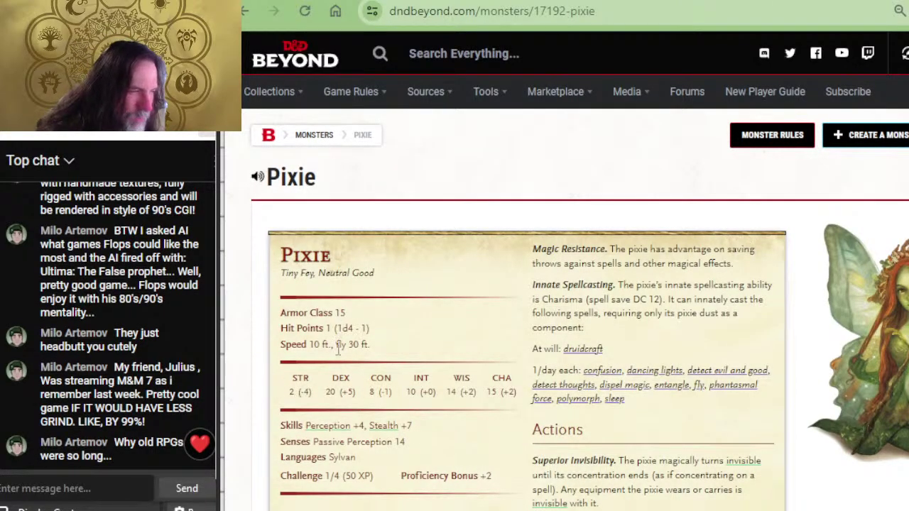
{"action": "key", "text": "alt+Tab"}
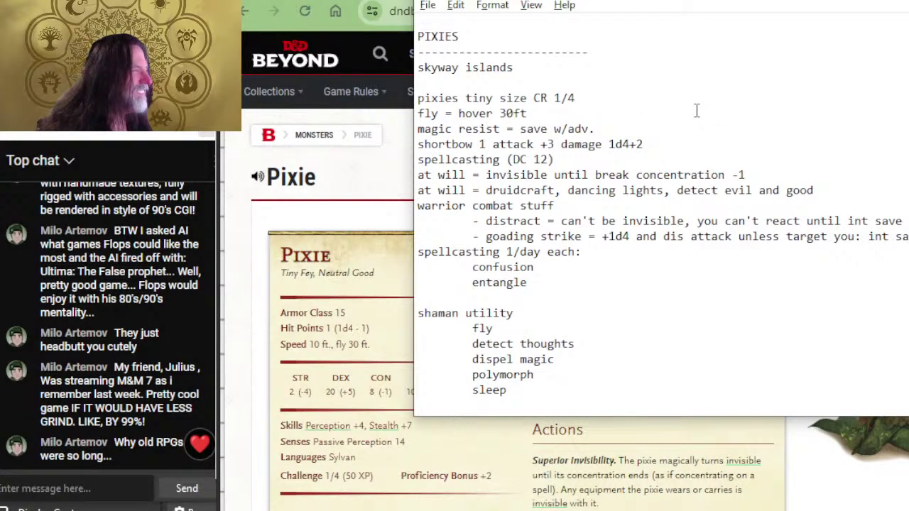
{"action": "left_click", "coordinate": [609, 94]}
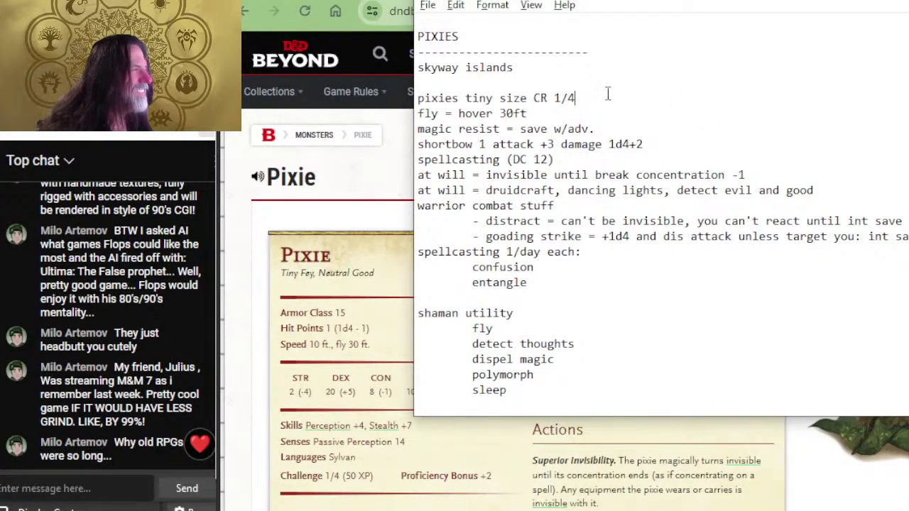
{"action": "type", "text": "HP 1"}
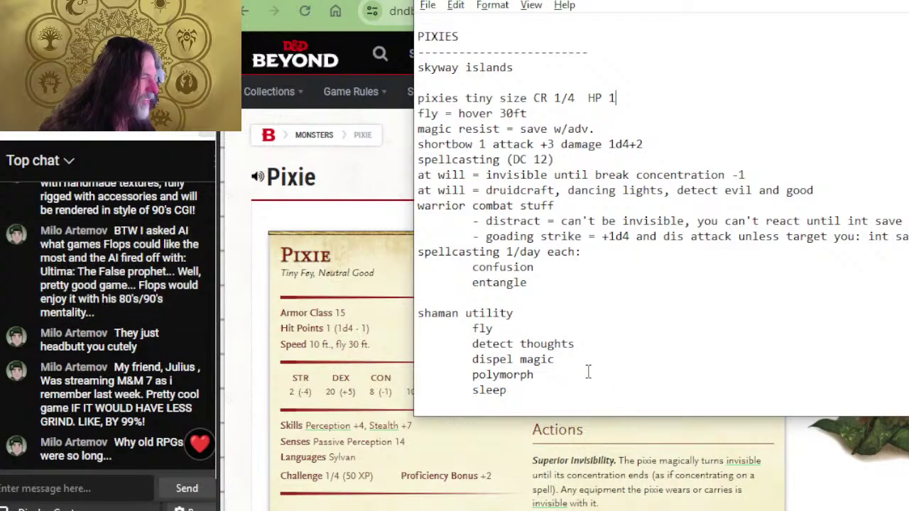
- Change the shortbow line to attack +5 and damage 1d4+3
{"action": "left_click", "coordinate": [563, 299]}
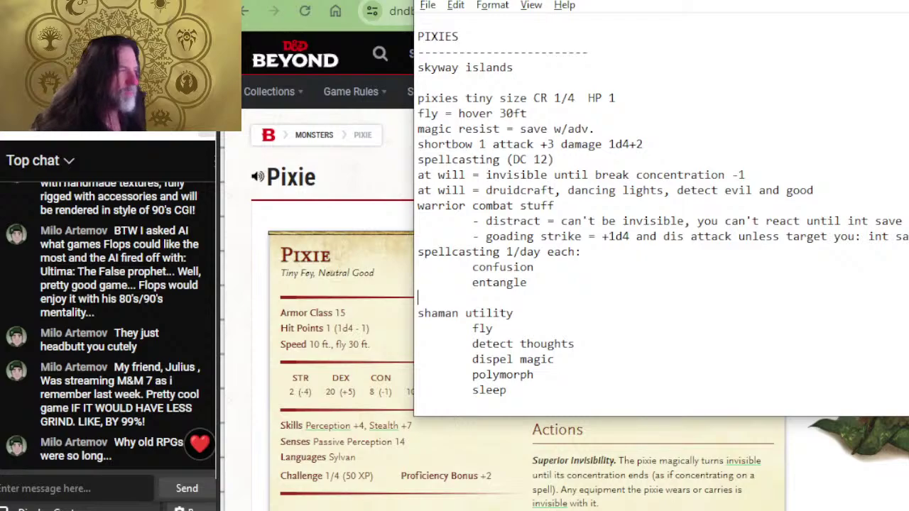
{"action": "key", "text": "alt+Tab"}
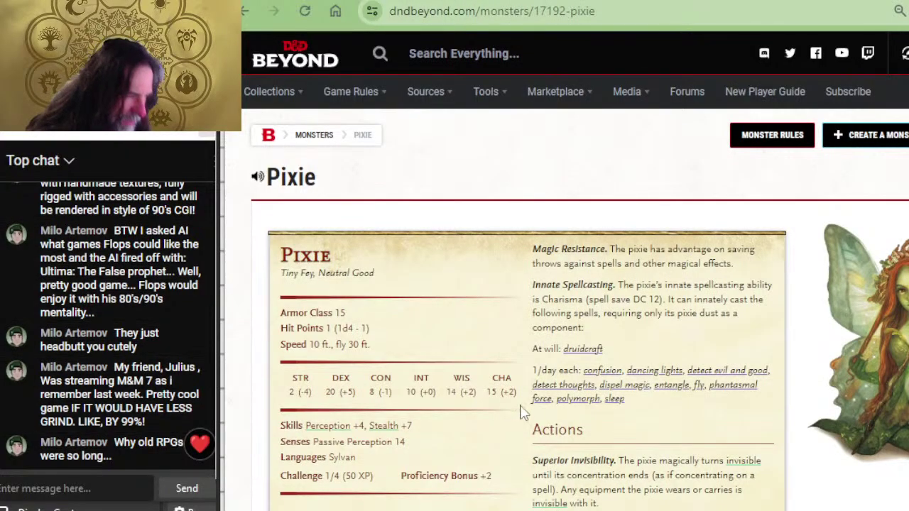
{"action": "key", "text": "alt+Tab"}
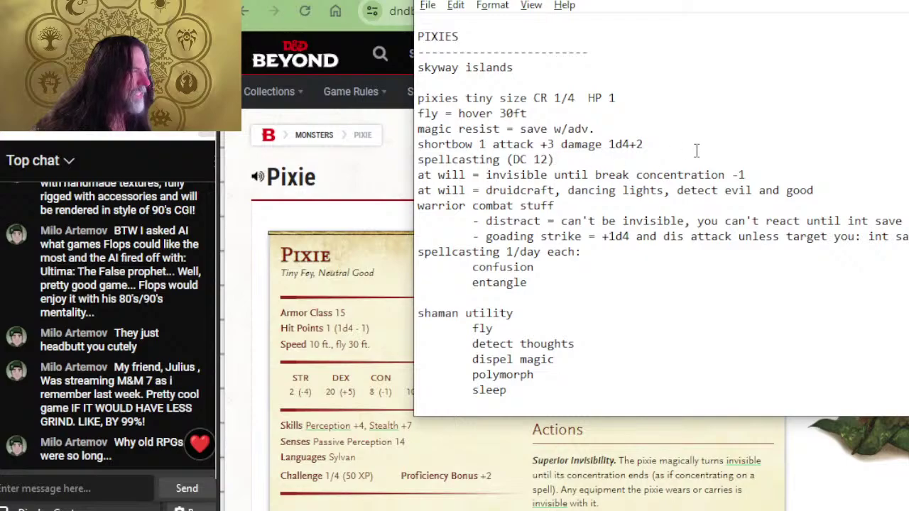
{"action": "left_click", "coordinate": [651, 146]}
{"action": "key", "text": "BackSpace"}
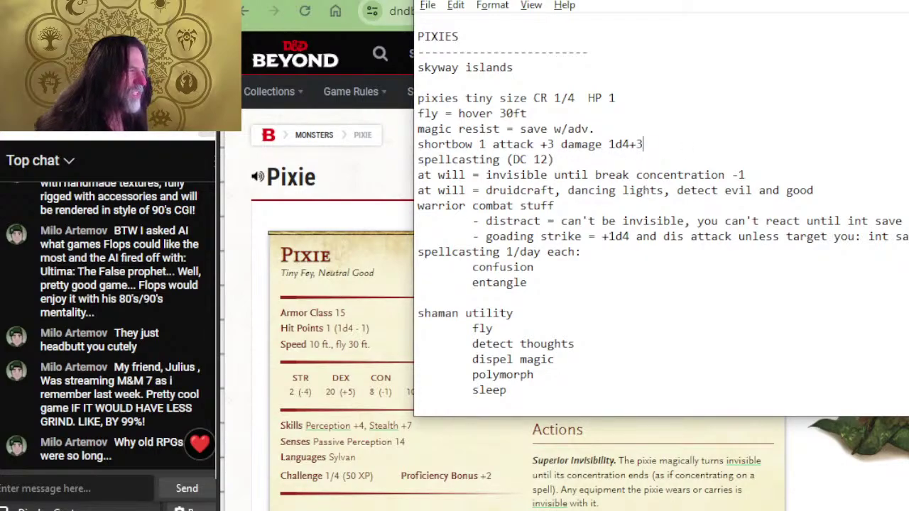
{"action": "type", "text": "3"}
{"action": "key", "text": "Left"}
{"action": "key", "text": "Left"}
{"action": "key", "text": "Left"}
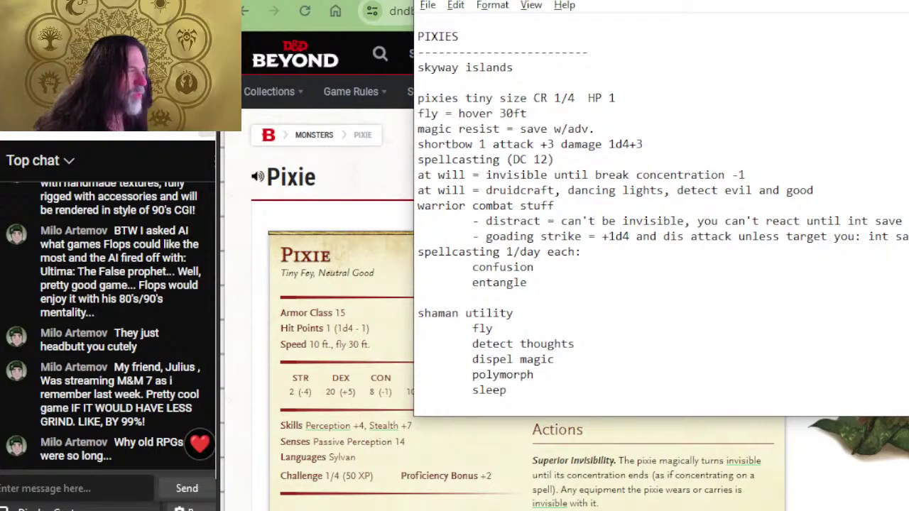
{"action": "key", "text": "Left"}
{"action": "key", "text": "Left"}
{"action": "key", "text": "Left"}
{"action": "key", "text": "Left"}
{"action": "key", "text": "Left"}
{"action": "key", "text": "Left"}
{"action": "key", "text": "Left"}
{"action": "key", "text": "Left"}
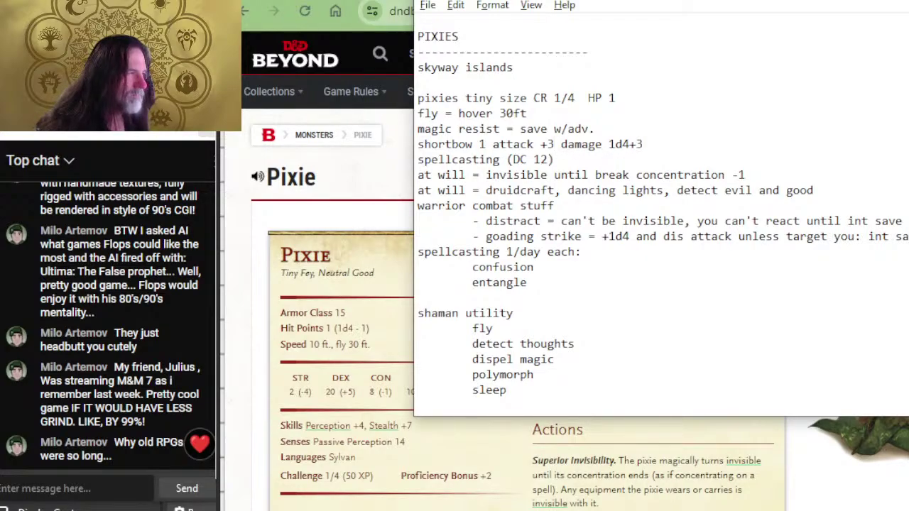
{"action": "key", "text": "Left"}
{"action": "key", "text": "BackSpace"}
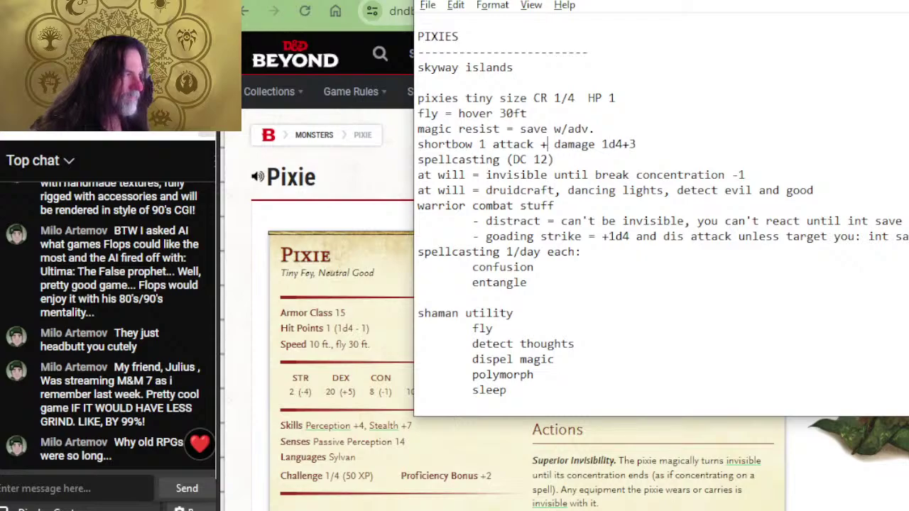
{"action": "type", "text": "5"}
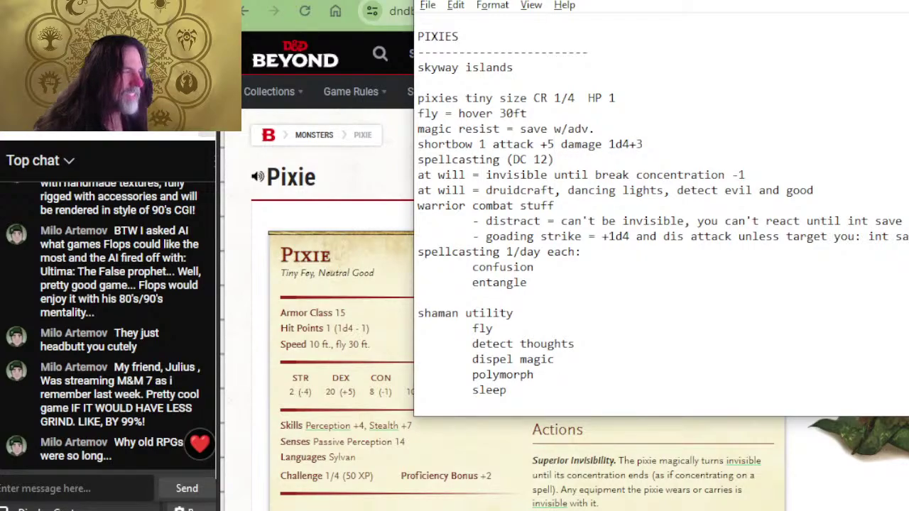
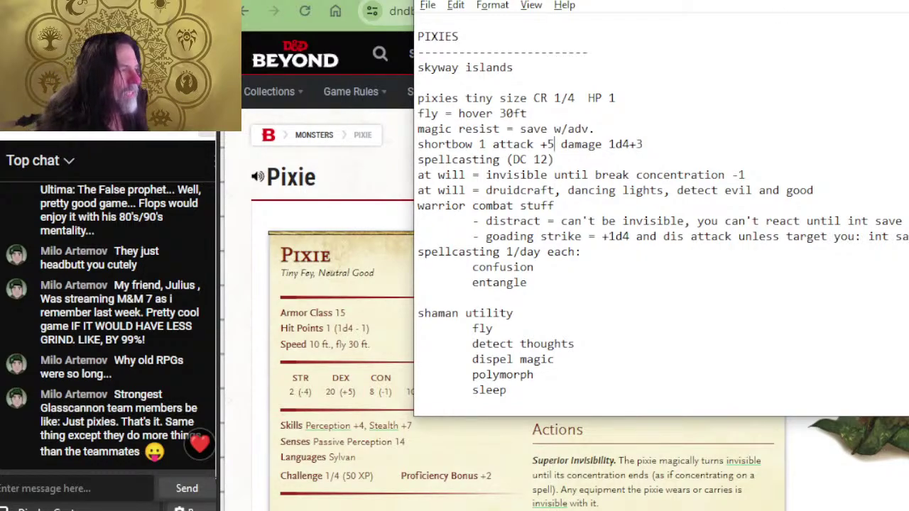
- Scroll the notes and place the cursor in the shaman utility list
{"action": "scroll", "coordinate": [625, 101], "scroll_direction": "up", "scroll_amount": 20}
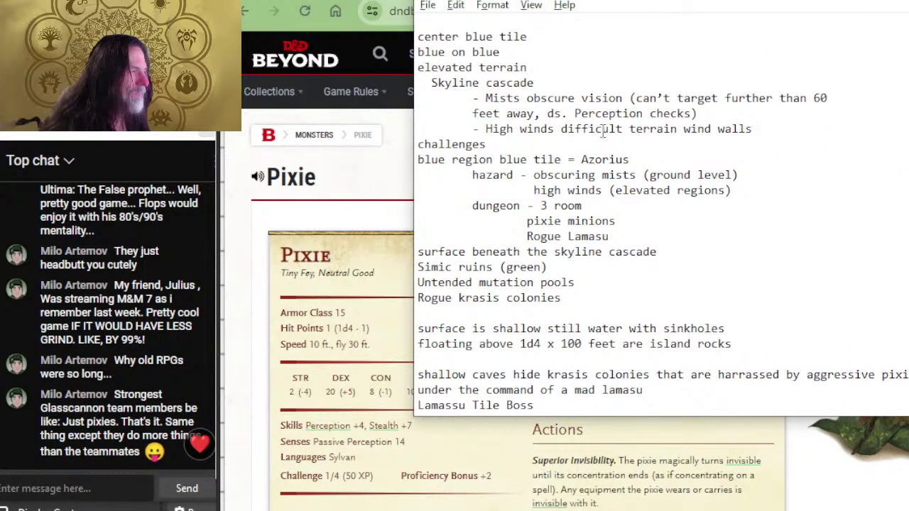
{"action": "scroll", "coordinate": [602, 132], "scroll_direction": "down", "scroll_amount": 3}
{"action": "scroll", "coordinate": [652, 142], "scroll_direction": "down", "scroll_amount": 2}
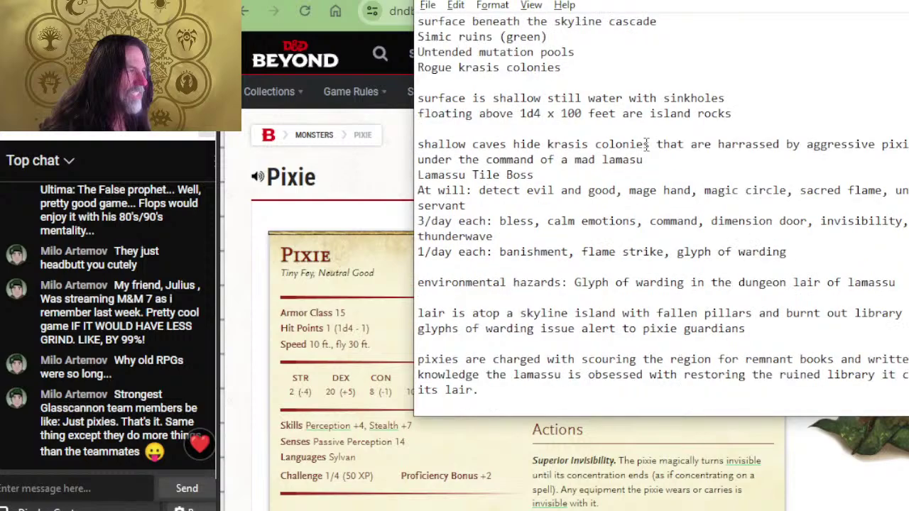
{"action": "scroll", "coordinate": [648, 144], "scroll_direction": "up", "scroll_amount": 3}
{"action": "scroll", "coordinate": [625, 132], "scroll_direction": "down", "scroll_amount": 15}
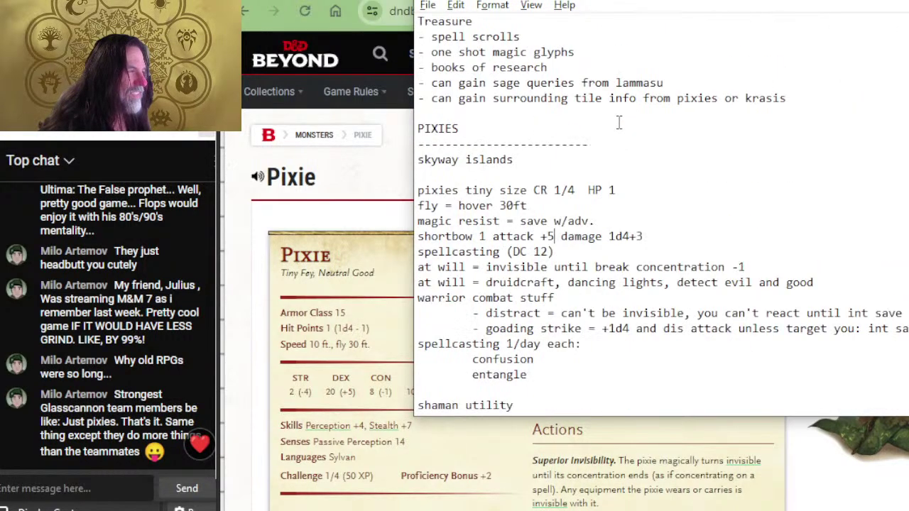
{"action": "scroll", "coordinate": [549, 160], "scroll_direction": "down", "scroll_amount": 2}
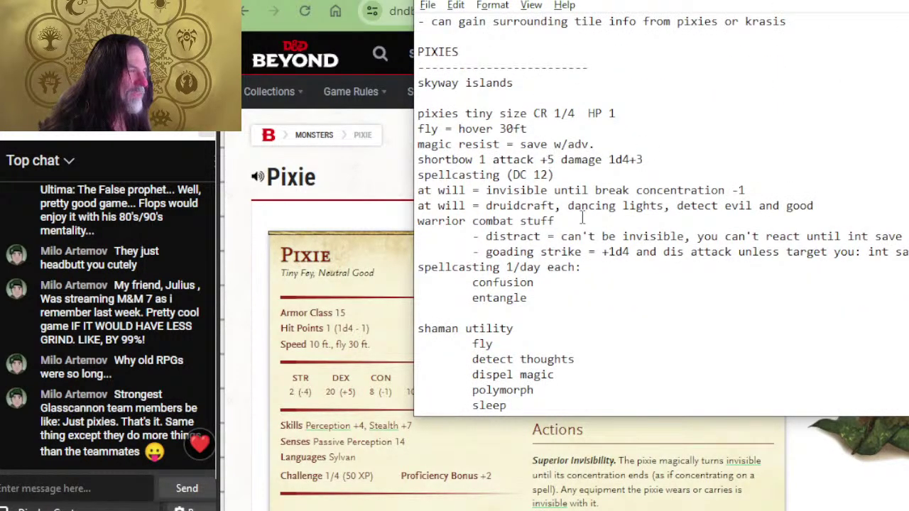
{"action": "scroll", "coordinate": [582, 220], "scroll_direction": "down", "scroll_amount": 2}
{"action": "scroll", "coordinate": [582, 220], "scroll_direction": "down", "scroll_amount": 2}
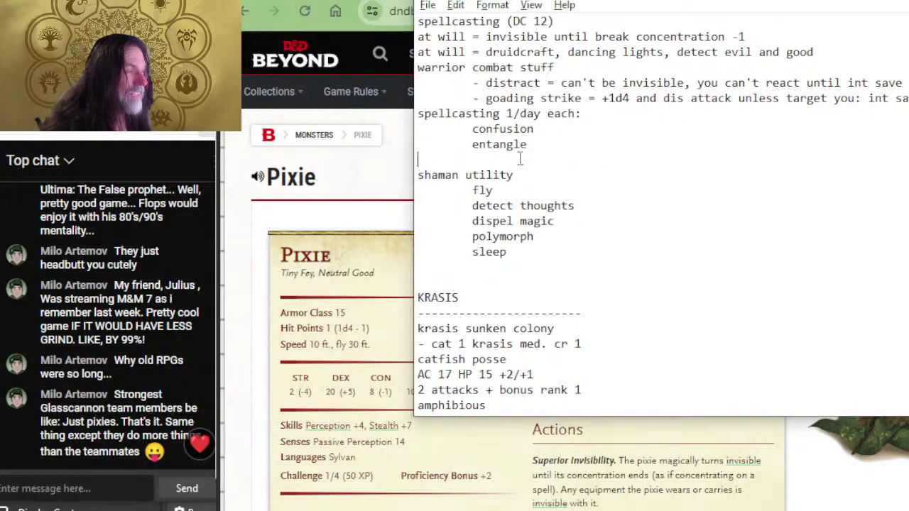
{"action": "left_click", "coordinate": [586, 195]}
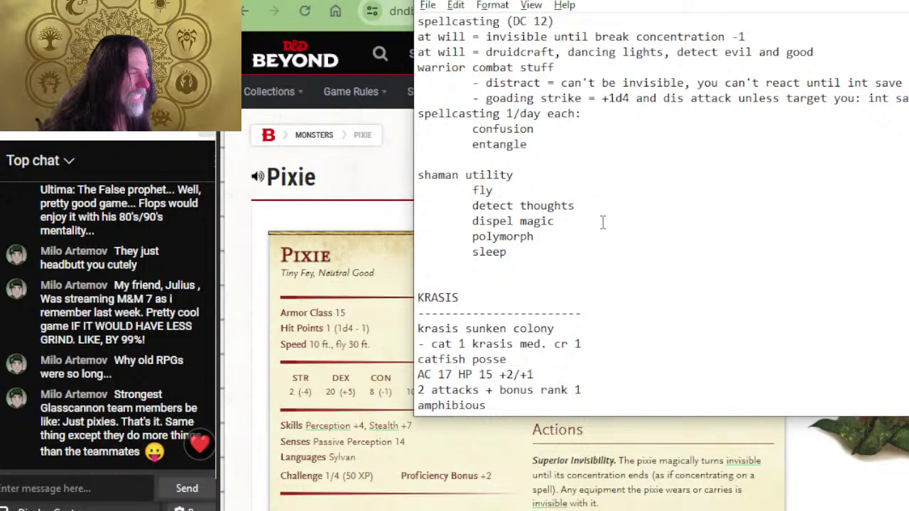
- Move the insertion point to just above the KRASIS section
{"action": "scroll", "coordinate": [625, 277], "scroll_direction": "up", "scroll_amount": 7}
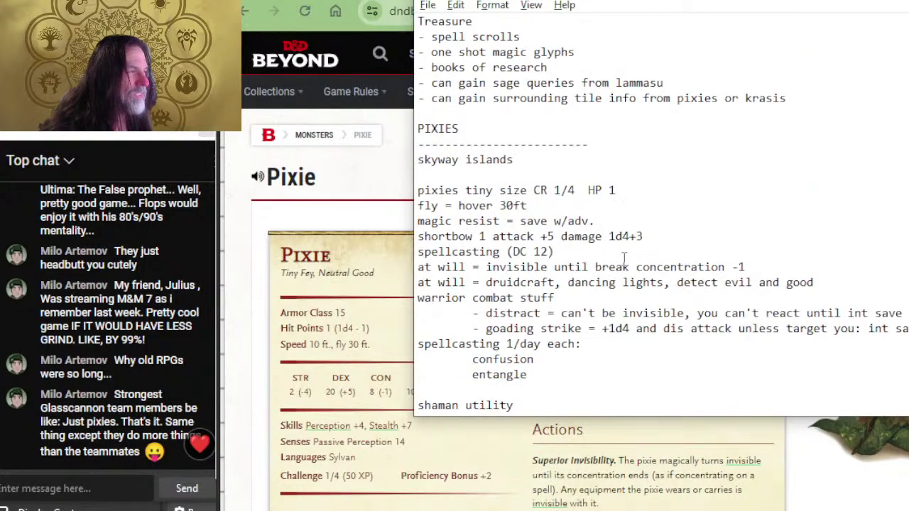
{"action": "scroll", "coordinate": [539, 177], "scroll_direction": "up", "scroll_amount": 3}
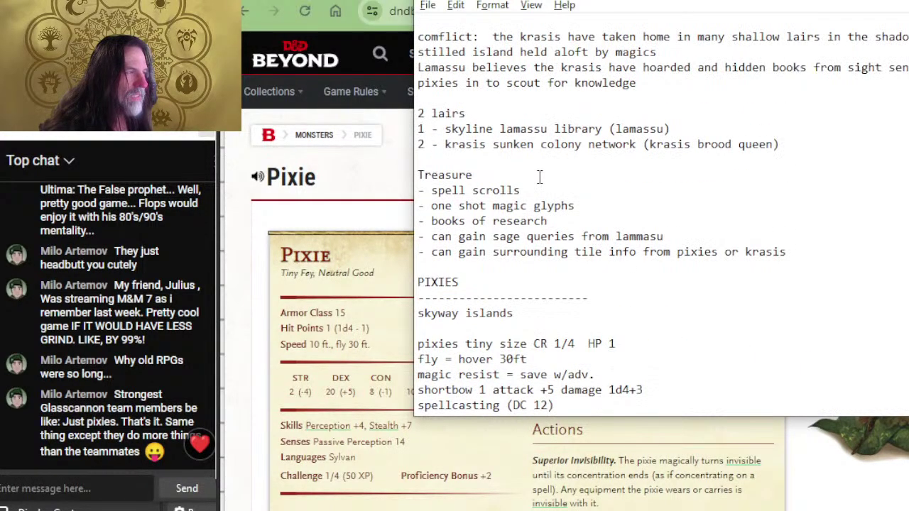
{"action": "scroll", "coordinate": [544, 174], "scroll_direction": "down", "scroll_amount": 10}
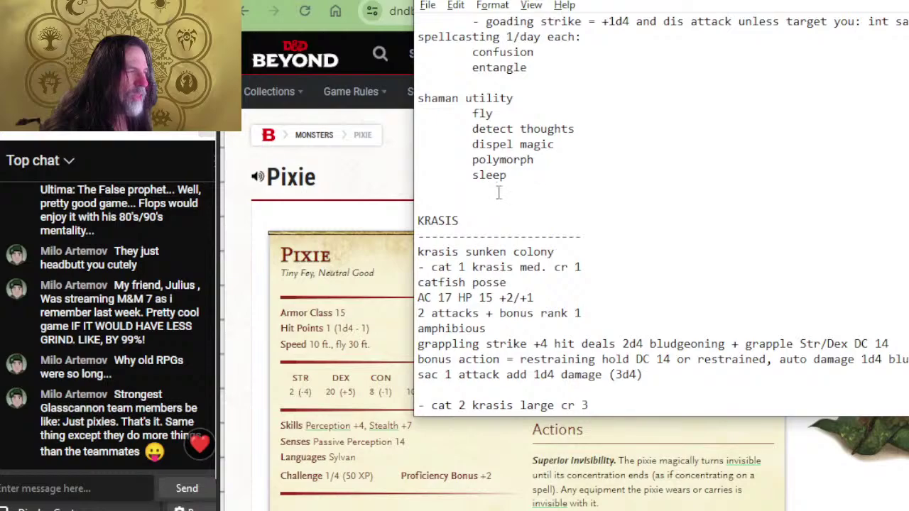
{"action": "left_click", "coordinate": [497, 194]}
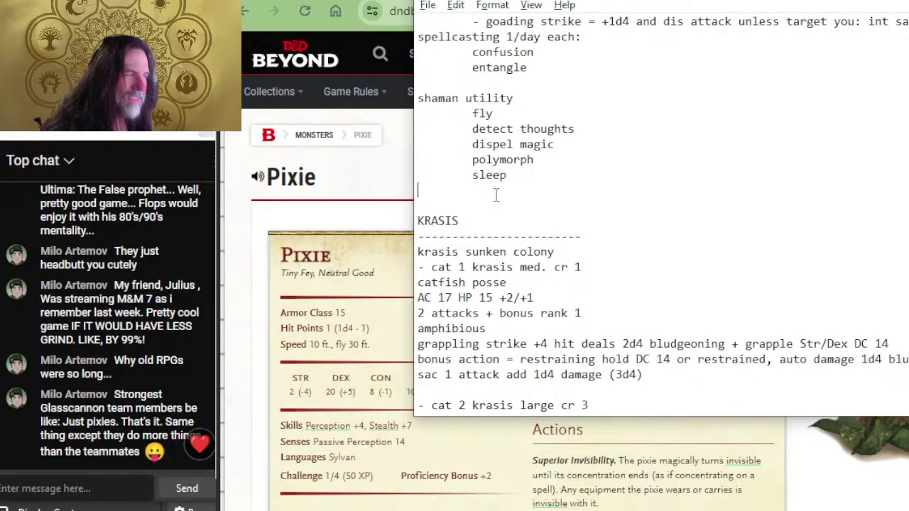
{"action": "scroll", "coordinate": [588, 232], "scroll_direction": "up", "scroll_amount": 7}
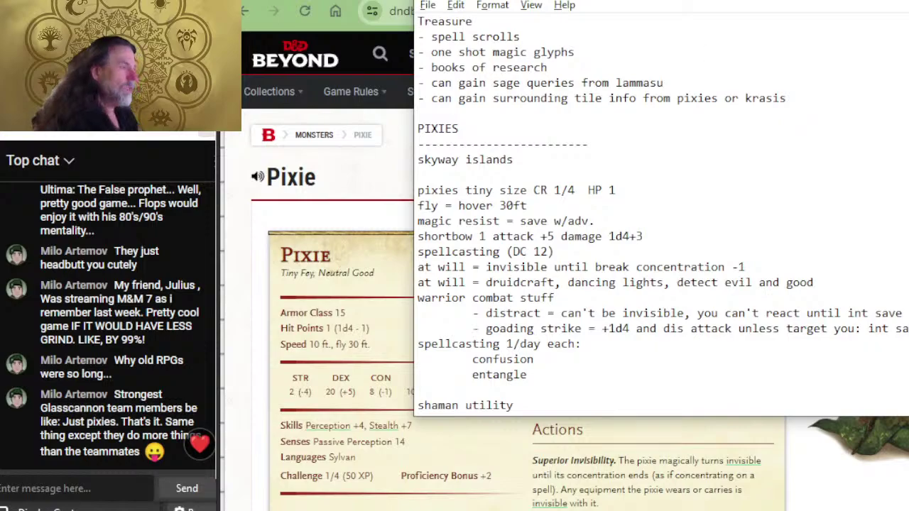
- Back in Photoshop, zoom out to 24%, then to 100% on the graph diagrams
{"action": "key", "text": "alt+Tab"}
{"action": "key", "text": "Tab"}
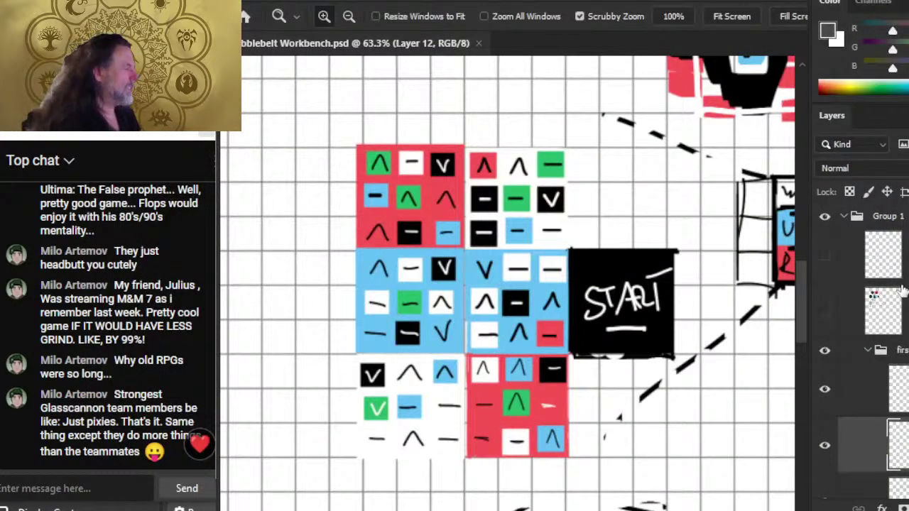
{"action": "left_click_drag", "start_coordinate": [808, 273], "coordinate": [802, 156]}
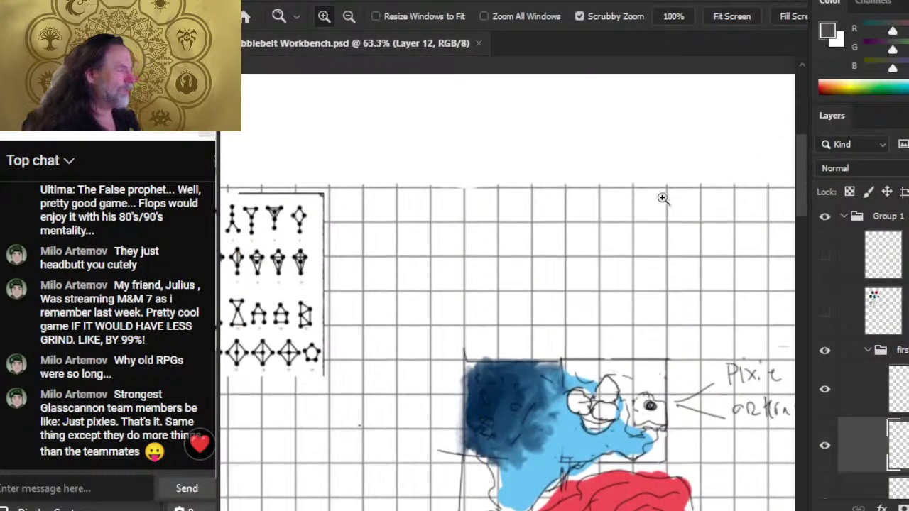
{"action": "left_click_drag", "start_coordinate": [660, 360], "coordinate": [638, 370]}
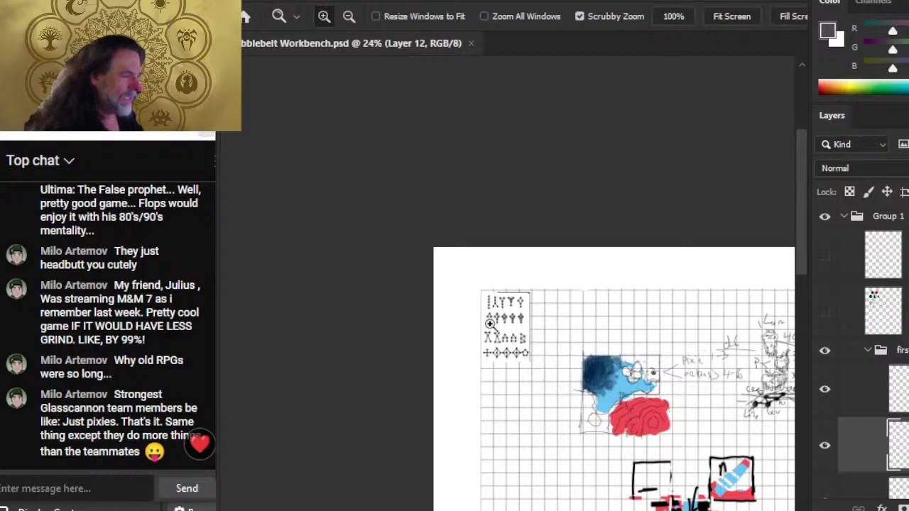
{"action": "left_click_drag", "start_coordinate": [489, 324], "coordinate": [578, 339]}
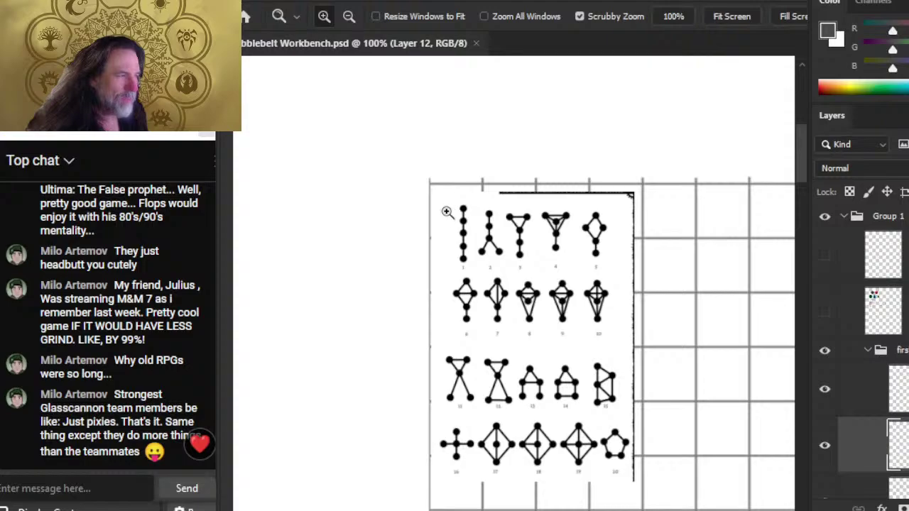
{"action": "key", "text": "b"}
{"action": "mouse_move", "coordinate": [439, 257]}
{"action": "left_mouse_down"}
{"action": "mouse_move", "coordinate": [445, 206]}
{"action": "mouse_move", "coordinate": [472, 224]}
{"action": "mouse_move", "coordinate": [467, 245]}
{"action": "left_mouse_up"}
{"action": "key", "text": "ctrl+z"}
{"action": "key", "text": "ctrl+z"}
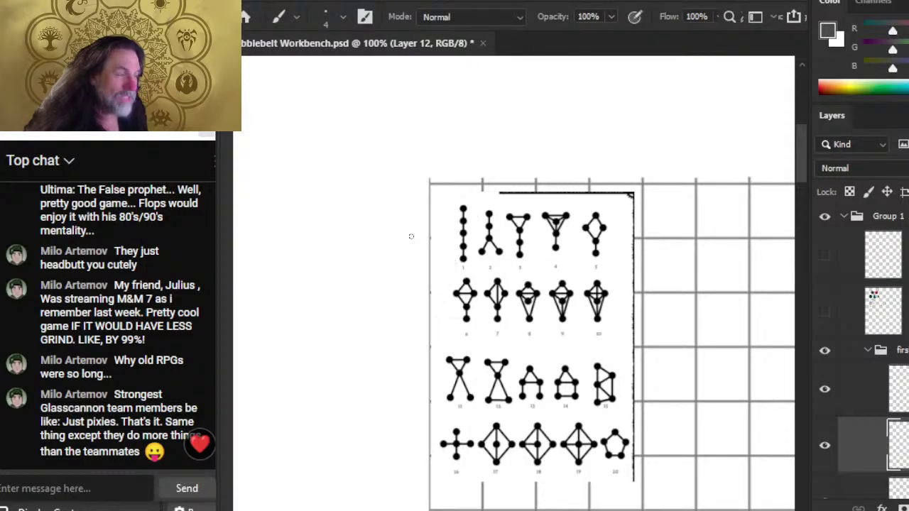
{"action": "mouse_move", "coordinate": [449, 225]}
{"action": "left_mouse_down"}
{"action": "mouse_move", "coordinate": [441, 252]}
{"action": "mouse_move", "coordinate": [472, 238]}
{"action": "mouse_move", "coordinate": [493, 296]}
{"action": "mouse_move", "coordinate": [460, 253]}
{"action": "left_mouse_up"}
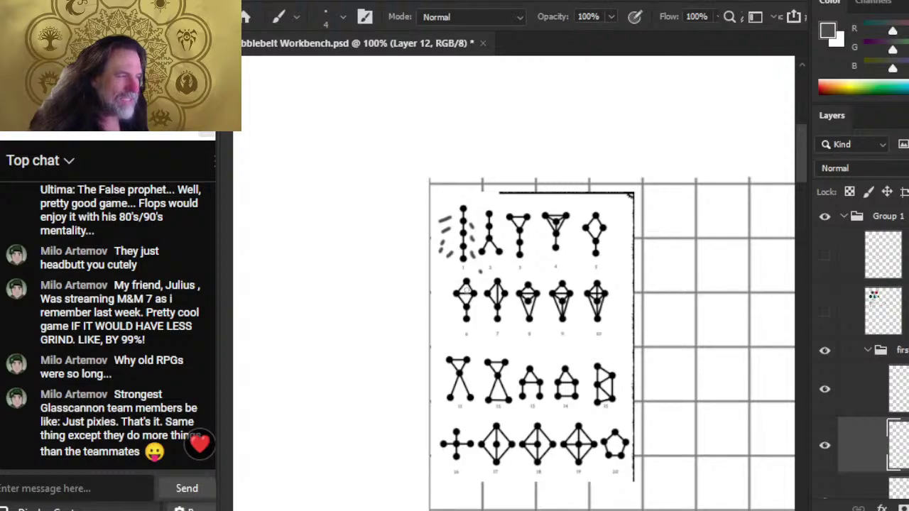
{"action": "key", "text": "ctrl+z"}
{"action": "key", "text": "ctrl+z"}
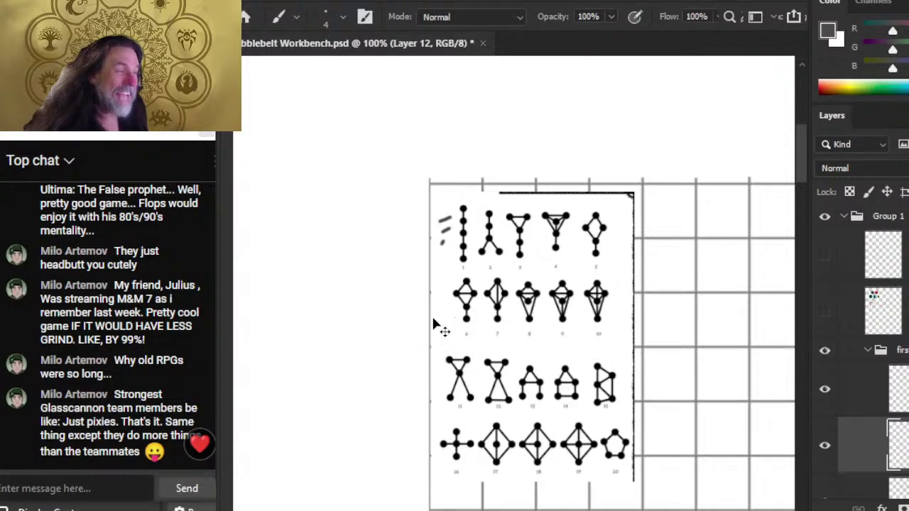
{"action": "key", "text": "ctrl+z"}
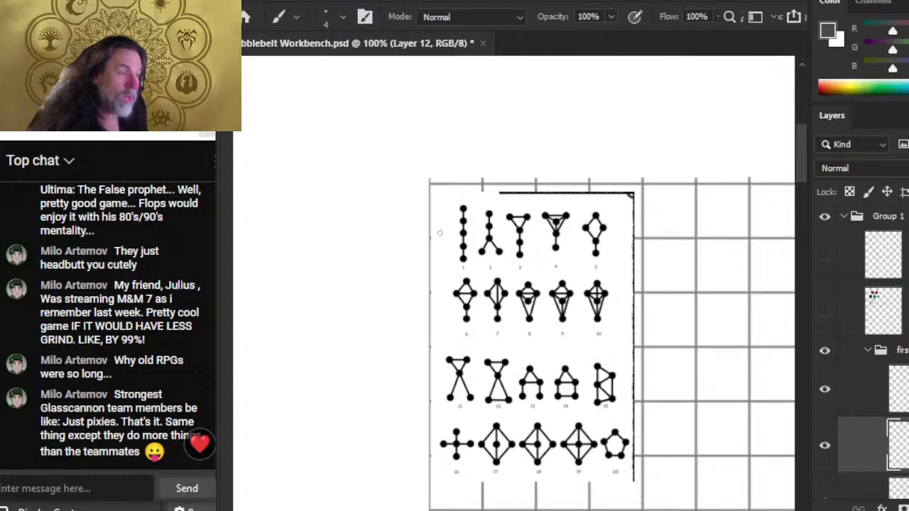
{"action": "mouse_move", "coordinate": [439, 233]}
{"action": "left_mouse_down"}
{"action": "mouse_move", "coordinate": [490, 237]}
{"action": "mouse_move", "coordinate": [496, 248]}
{"action": "left_mouse_up"}
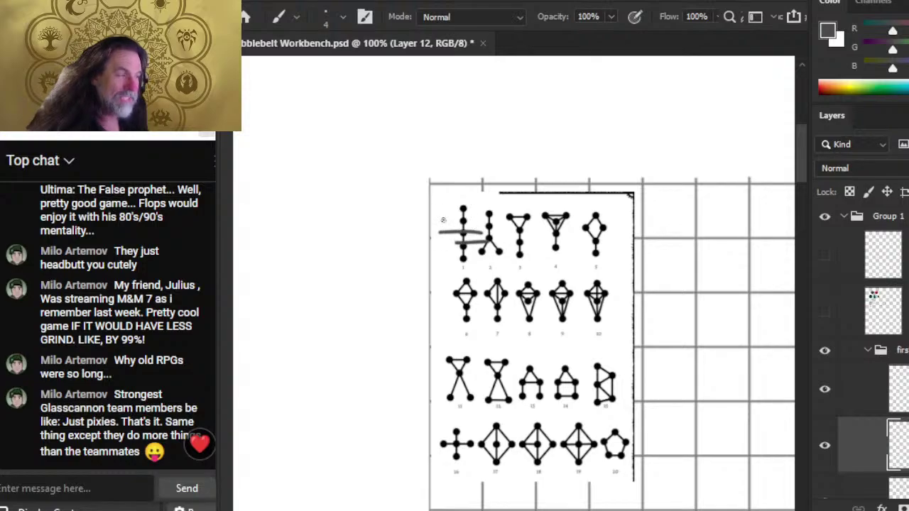
{"action": "mouse_move", "coordinate": [441, 223]}
{"action": "left_mouse_down"}
{"action": "mouse_move", "coordinate": [492, 226]}
{"action": "mouse_move", "coordinate": [497, 212]}
{"action": "left_mouse_up"}
{"action": "key", "text": "ctrl+z"}
{"action": "key", "text": "ctrl+z"}
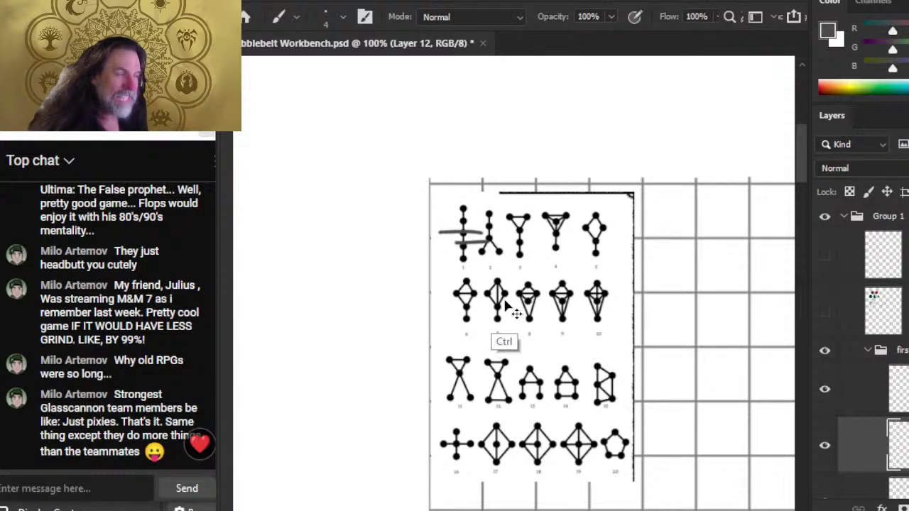
{"action": "key", "text": "ctrl+z"}
{"action": "key", "text": "ctrl+z"}
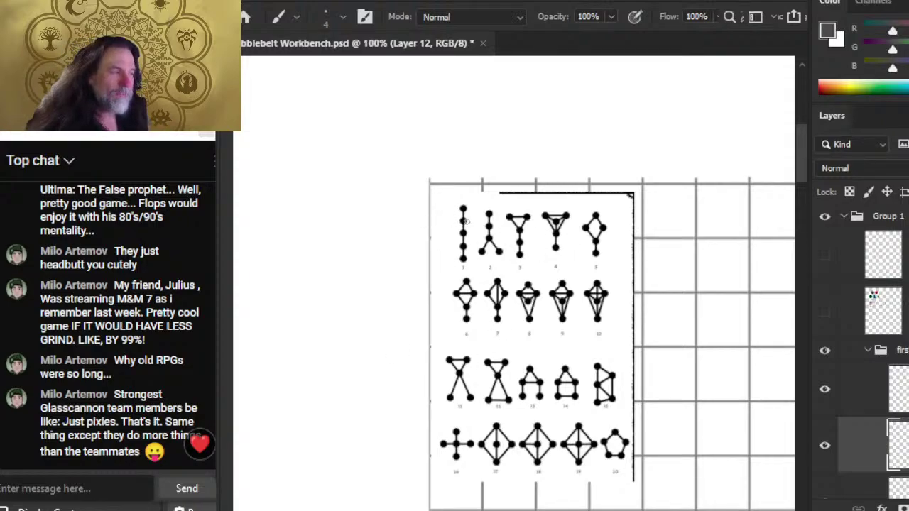
- Draw a curved arrow left of the first graph column, undoing an attempt above the second graph
{"action": "mouse_move", "coordinate": [467, 207]}
{"action": "left_mouse_down"}
{"action": "mouse_move", "coordinate": [504, 213]}
{"action": "mouse_move", "coordinate": [492, 206]}
{"action": "mouse_move", "coordinate": [508, 220]}
{"action": "left_mouse_up"}
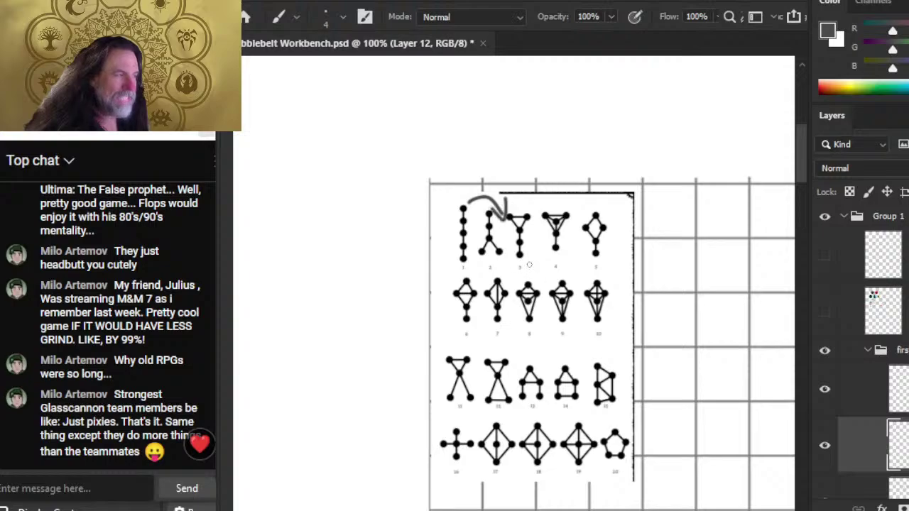
{"action": "key", "text": "ctrl+z"}
{"action": "key", "text": "ctrl+z"}
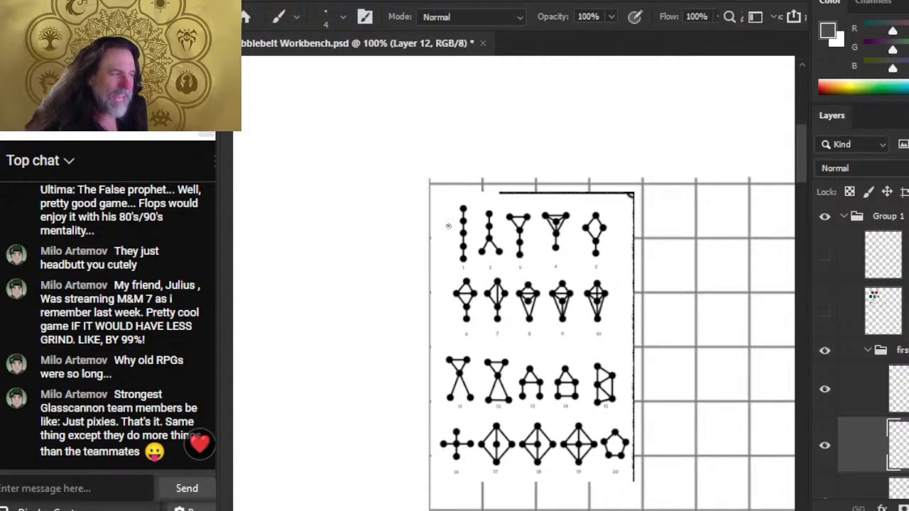
{"action": "mouse_move", "coordinate": [448, 226]}
{"action": "left_mouse_down"}
{"action": "mouse_move", "coordinate": [459, 313]}
{"action": "mouse_move", "coordinate": [443, 328]}
{"action": "left_mouse_up"}
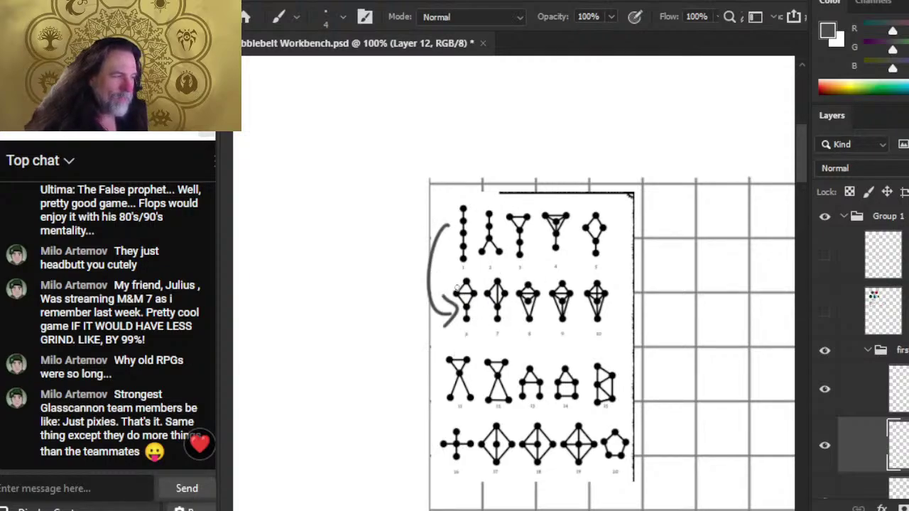
- Sketch a rough floating rock island top-left with ridges, a peak and wavy underside
{"action": "mouse_move", "coordinate": [282, 201]}
{"action": "left_mouse_down"}
{"action": "mouse_move", "coordinate": [305, 182]}
{"action": "mouse_move", "coordinate": [340, 173]}
{"action": "mouse_move", "coordinate": [419, 178]}
{"action": "left_mouse_up"}
{"action": "left_click_drag", "start_coordinate": [314, 224], "coordinate": [370, 193]}
{"action": "mouse_move", "coordinate": [364, 229]}
{"action": "left_mouse_down"}
{"action": "mouse_move", "coordinate": [395, 208]}
{"action": "mouse_move", "coordinate": [413, 221]}
{"action": "left_mouse_up"}
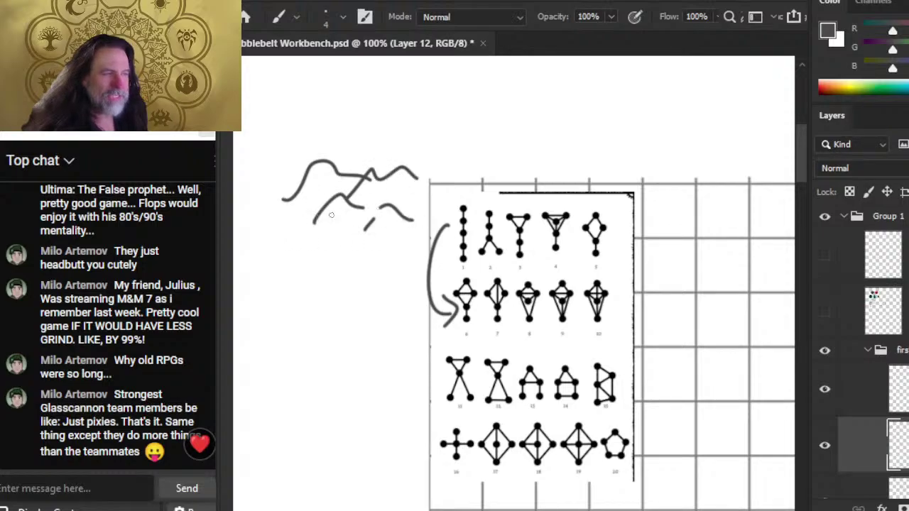
{"action": "left_click_drag", "start_coordinate": [325, 194], "coordinate": [383, 196]}
{"action": "mouse_move", "coordinate": [358, 217]}
{"action": "left_mouse_down"}
{"action": "mouse_move", "coordinate": [307, 221]}
{"action": "mouse_move", "coordinate": [338, 217]}
{"action": "mouse_move", "coordinate": [267, 208]}
{"action": "left_mouse_up"}
{"action": "mouse_move", "coordinate": [321, 190]}
{"action": "left_mouse_down"}
{"action": "mouse_move", "coordinate": [305, 221]}
{"action": "mouse_move", "coordinate": [352, 216]}
{"action": "left_mouse_up"}
{"action": "left_click_drag", "start_coordinate": [271, 264], "coordinate": [334, 217]}
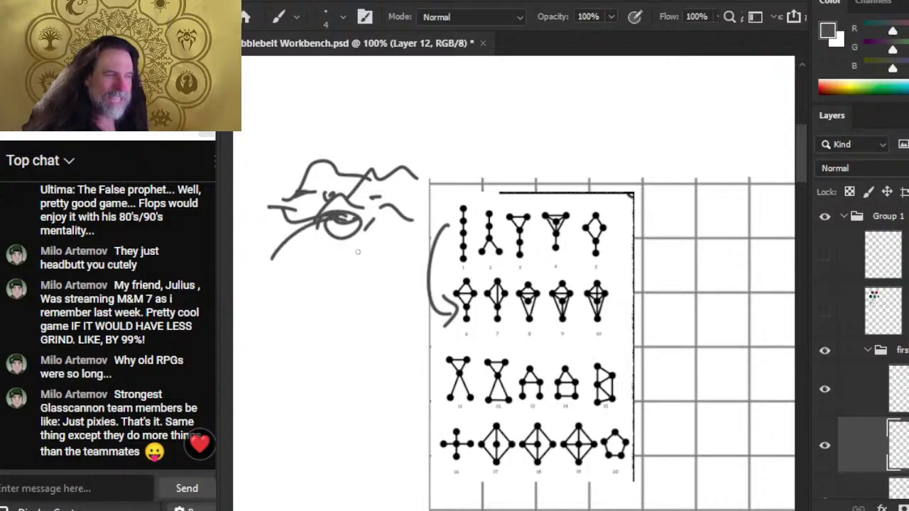
- Add small marks beneath the island and eye sketch
{"action": "mouse_move", "coordinate": [339, 257]}
{"action": "left_mouse_down"}
{"action": "mouse_move", "coordinate": [335, 281]}
{"action": "mouse_move", "coordinate": [346, 270]}
{"action": "mouse_move", "coordinate": [328, 293]}
{"action": "mouse_move", "coordinate": [371, 271]}
{"action": "mouse_move", "coordinate": [344, 254]}
{"action": "mouse_move", "coordinate": [320, 270]}
{"action": "mouse_move", "coordinate": [373, 267]}
{"action": "left_mouse_up"}
{"action": "mouse_move", "coordinate": [330, 287]}
{"action": "left_mouse_down"}
{"action": "mouse_move", "coordinate": [321, 305]}
{"action": "mouse_move", "coordinate": [357, 307]}
{"action": "left_mouse_up"}
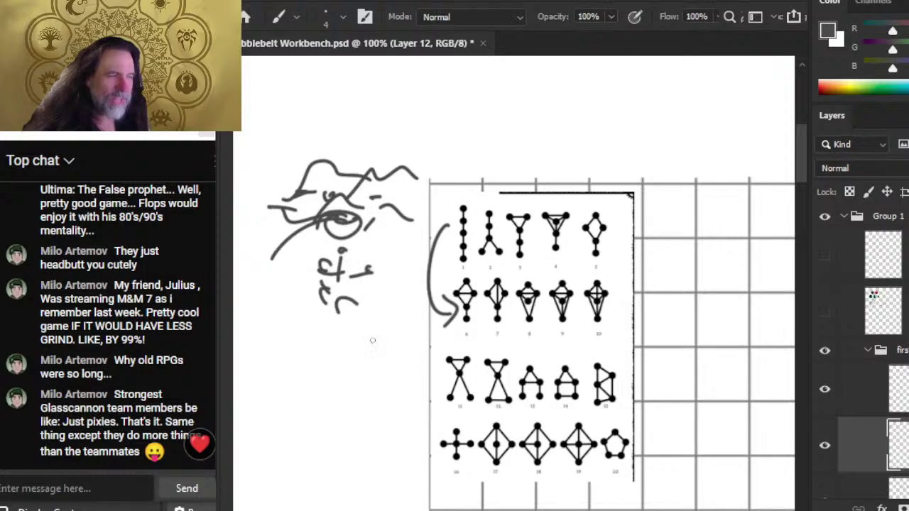
{"action": "left_click", "coordinate": [368, 291]}
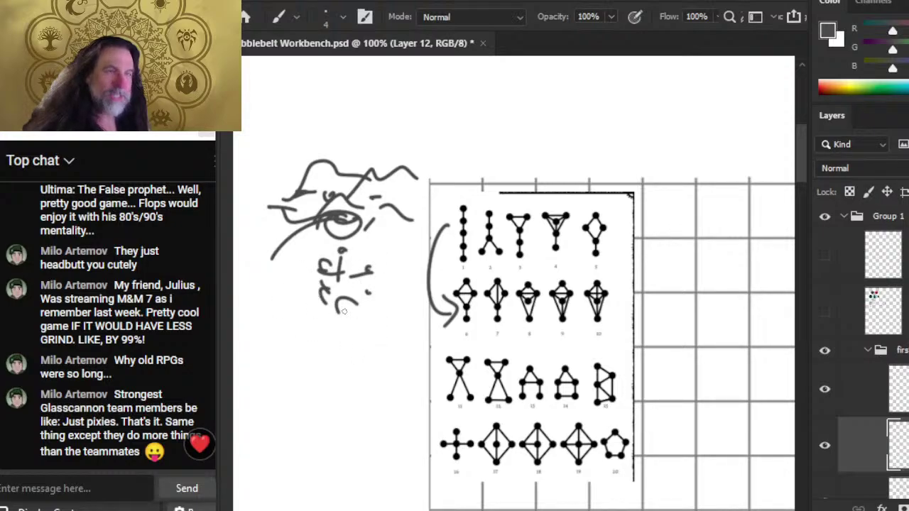
- Erase the eye scribble and the marks below it
{"action": "key", "text": "w"}
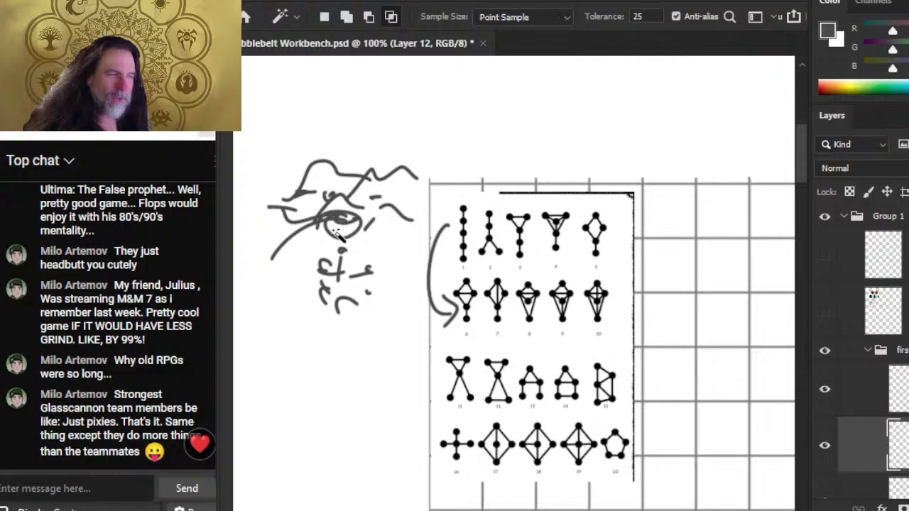
{"action": "key", "text": "e"}
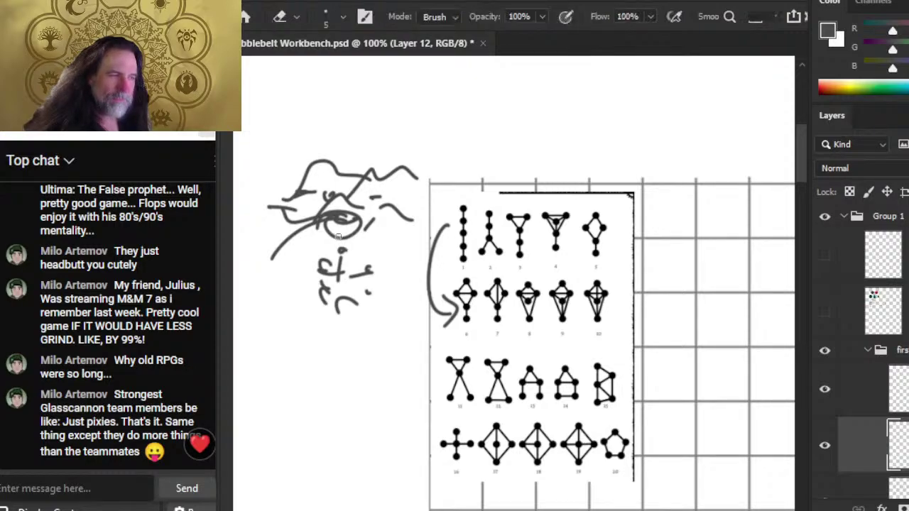
{"action": "mouse_move", "coordinate": [339, 228]}
{"action": "left_mouse_down"}
{"action": "mouse_move", "coordinate": [356, 346]}
{"action": "mouse_move", "coordinate": [432, 292]}
{"action": "mouse_move", "coordinate": [426, 324]}
{"action": "left_mouse_up"}
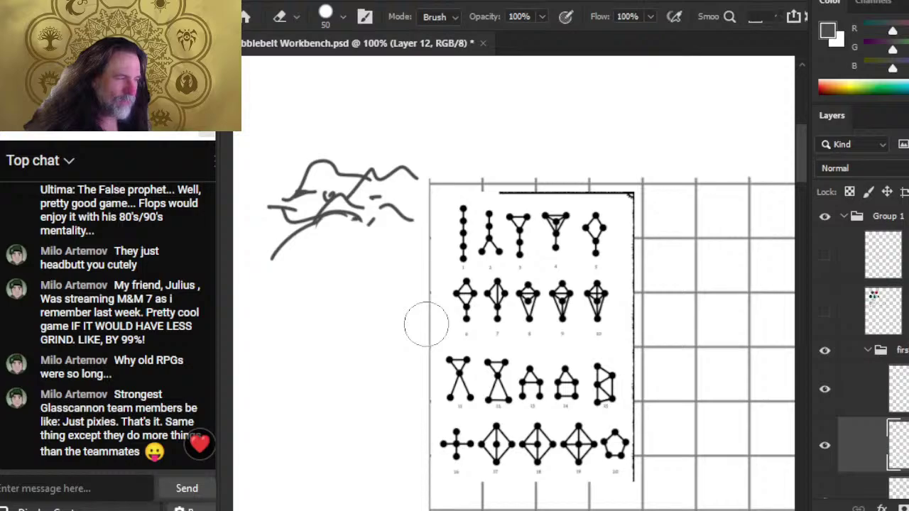
- Add trial strokes beside the sketch, then erase its lower strokes and small marks
{"action": "key", "text": "b"}
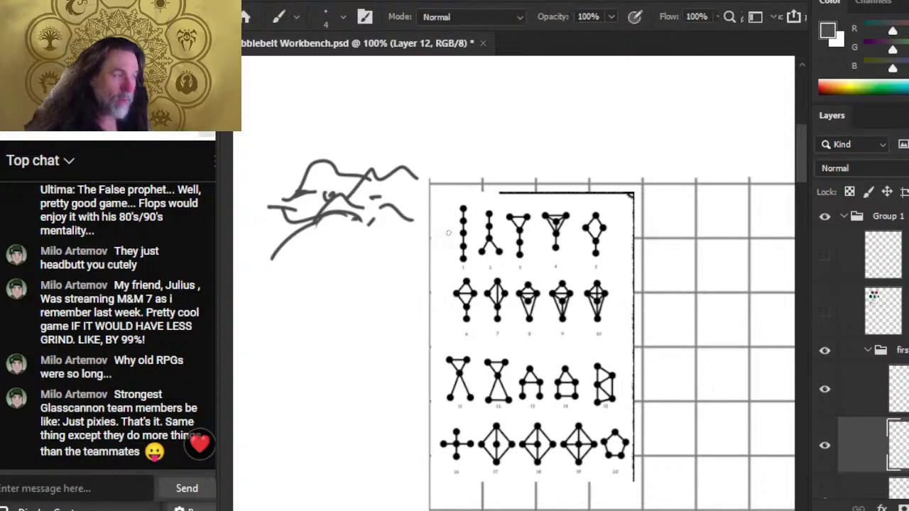
{"action": "left_click_drag", "start_coordinate": [443, 228], "coordinate": [456, 225]}
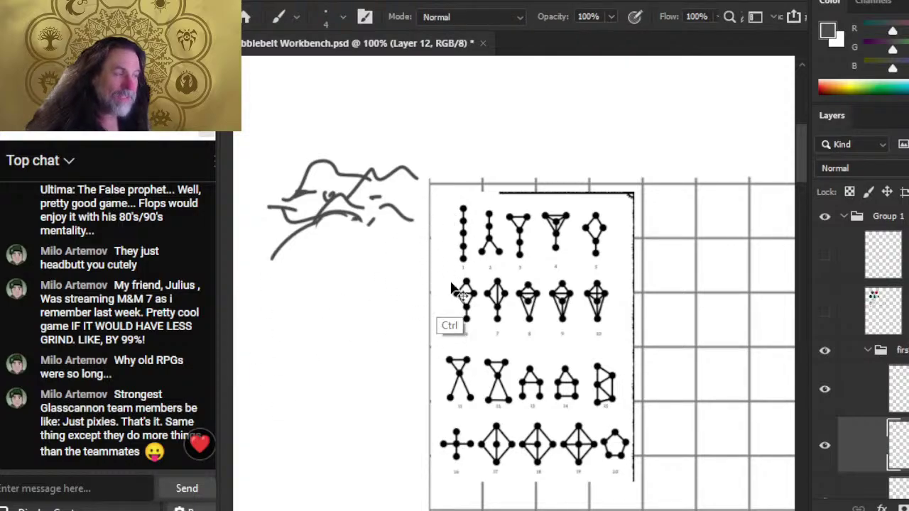
{"action": "left_click_drag", "start_coordinate": [317, 233], "coordinate": [354, 261]}
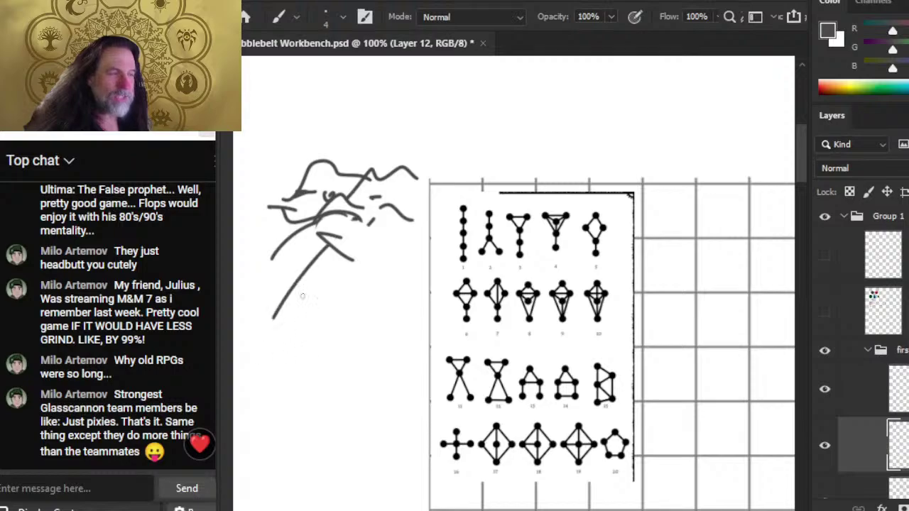
{"action": "key", "text": "e"}
{"action": "key", "text": "ctrl+z"}
{"action": "mouse_move", "coordinate": [287, 328]}
{"action": "left_mouse_down"}
{"action": "mouse_move", "coordinate": [245, 285]}
{"action": "mouse_move", "coordinate": [325, 240]}
{"action": "mouse_move", "coordinate": [348, 286]}
{"action": "left_mouse_up"}
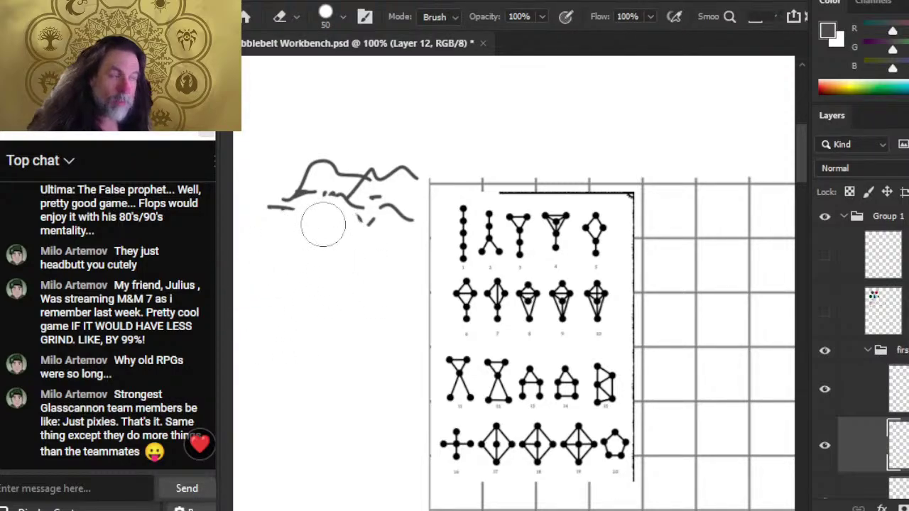
{"action": "left_click_drag", "start_coordinate": [345, 253], "coordinate": [325, 203]}
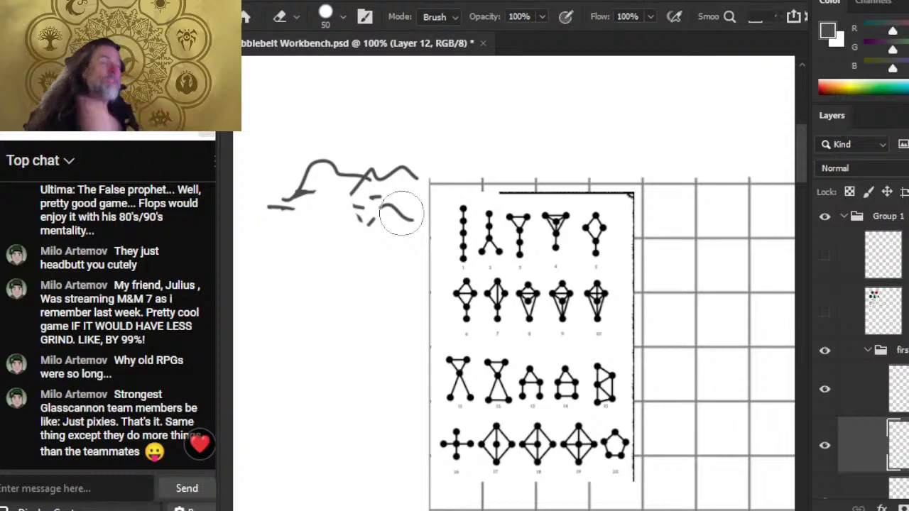
- Draw a curved arrow toward the chart plus small marks and a crossed loop
{"action": "key", "text": "b"}
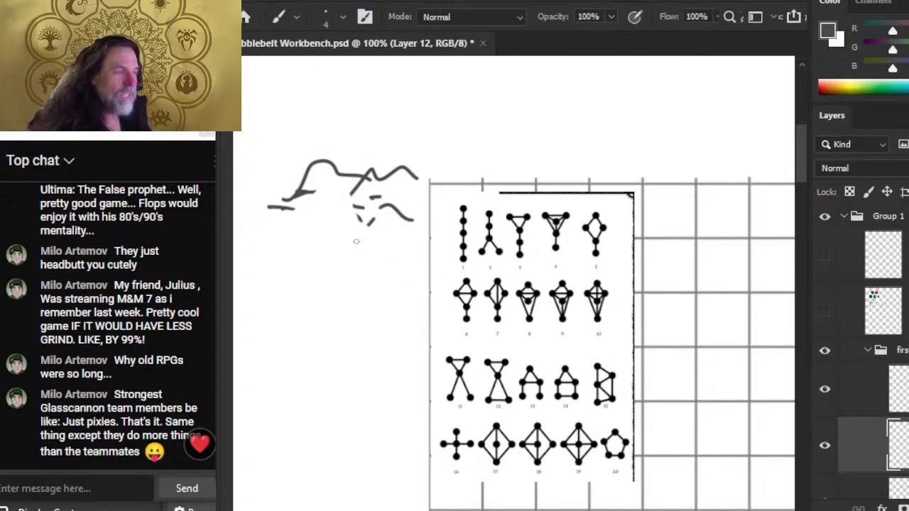
{"action": "left_click_drag", "start_coordinate": [355, 221], "coordinate": [437, 333]}
{"action": "mouse_move", "coordinate": [416, 289]}
{"action": "left_mouse_down"}
{"action": "mouse_move", "coordinate": [447, 323]}
{"action": "mouse_move", "coordinate": [428, 334]}
{"action": "left_mouse_up"}
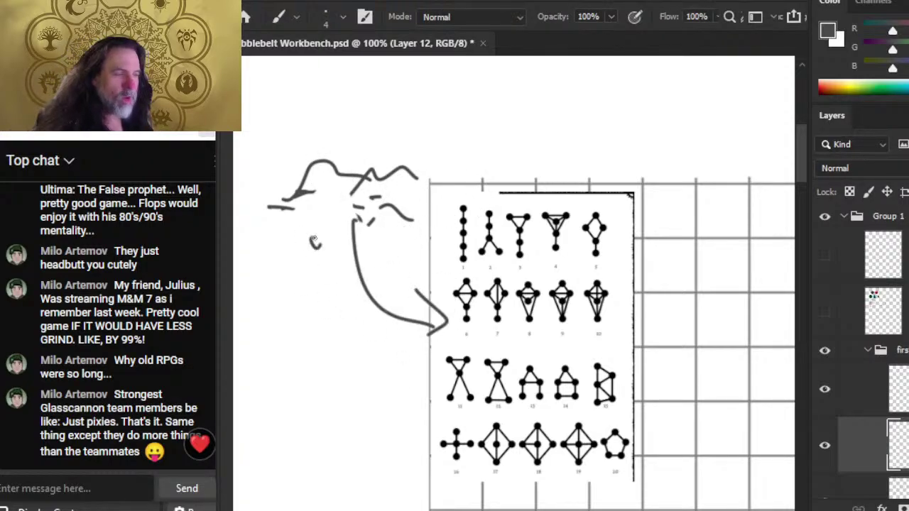
{"action": "left_click_drag", "start_coordinate": [313, 232], "coordinate": [321, 247]}
{"action": "mouse_move", "coordinate": [318, 260]}
{"action": "left_mouse_down"}
{"action": "mouse_move", "coordinate": [293, 275]}
{"action": "mouse_move", "coordinate": [348, 264]}
{"action": "left_mouse_up"}
{"action": "mouse_move", "coordinate": [319, 297]}
{"action": "left_mouse_down"}
{"action": "mouse_move", "coordinate": [328, 304]}
{"action": "mouse_move", "coordinate": [309, 291]}
{"action": "mouse_move", "coordinate": [330, 276]}
{"action": "left_mouse_up"}
{"action": "mouse_move", "coordinate": [259, 288]}
{"action": "left_mouse_down"}
{"action": "mouse_move", "coordinate": [287, 295]}
{"action": "mouse_move", "coordinate": [266, 303]}
{"action": "left_mouse_up"}
{"action": "left_click_drag", "start_coordinate": [272, 345], "coordinate": [294, 291]}
{"action": "mouse_move", "coordinate": [284, 294]}
{"action": "left_mouse_down"}
{"action": "mouse_move", "coordinate": [301, 283]}
{"action": "mouse_move", "coordinate": [305, 308]}
{"action": "left_mouse_up"}
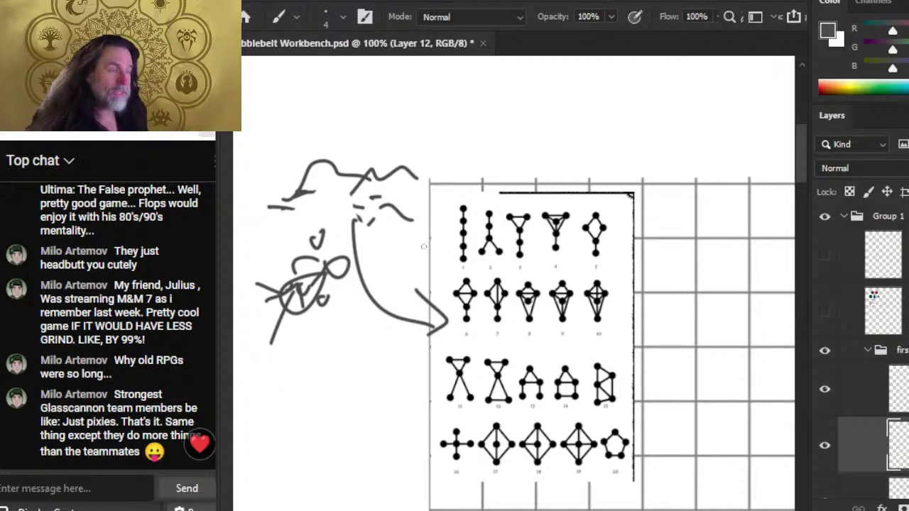
- Erase the long curved arrow and the rest of the sketched figure
{"action": "key", "text": "e"}
{"action": "mouse_move", "coordinate": [448, 327]}
{"action": "left_mouse_down"}
{"action": "mouse_move", "coordinate": [419, 299]}
{"action": "mouse_move", "coordinate": [383, 313]}
{"action": "mouse_move", "coordinate": [403, 213]}
{"action": "left_mouse_up"}
{"action": "mouse_move", "coordinate": [355, 249]}
{"action": "left_mouse_down"}
{"action": "mouse_move", "coordinate": [284, 320]}
{"action": "mouse_move", "coordinate": [376, 181]}
{"action": "mouse_move", "coordinate": [284, 199]}
{"action": "left_mouse_up"}
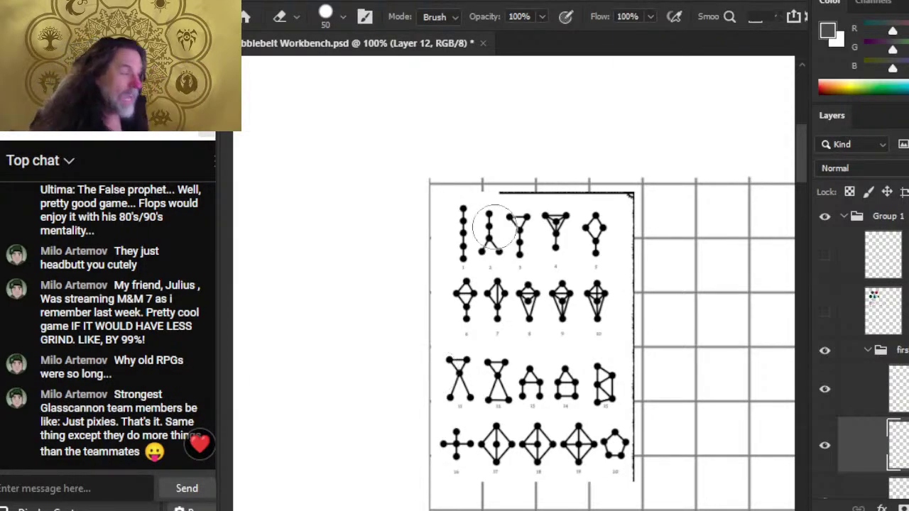
- Zoom out over the sheet and hide the blue-and-red first tile sketch
{"action": "key", "text": "z"}
{"action": "left_click_drag", "start_coordinate": [496, 228], "coordinate": [426, 235]}
{"action": "mouse_move", "coordinate": [599, 317]}
{"action": "left_mouse_down"}
{"action": "mouse_move", "coordinate": [354, 246]}
{"action": "mouse_move", "coordinate": [334, 231]}
{"action": "mouse_move", "coordinate": [143, 288]}
{"action": "mouse_move", "coordinate": [107, 207]}
{"action": "left_mouse_up"}
{"action": "mouse_move", "coordinate": [376, 280]}
{"action": "left_mouse_down"}
{"action": "mouse_move", "coordinate": [515, 258]}
{"action": "mouse_move", "coordinate": [755, 281]}
{"action": "left_mouse_up"}
{"action": "left_click_drag", "start_coordinate": [501, 234], "coordinate": [468, 268]}
{"action": "mouse_move", "coordinate": [406, 468]}
{"action": "left_mouse_down"}
{"action": "mouse_move", "coordinate": [423, 348]}
{"action": "mouse_move", "coordinate": [453, 328]}
{"action": "left_mouse_up"}
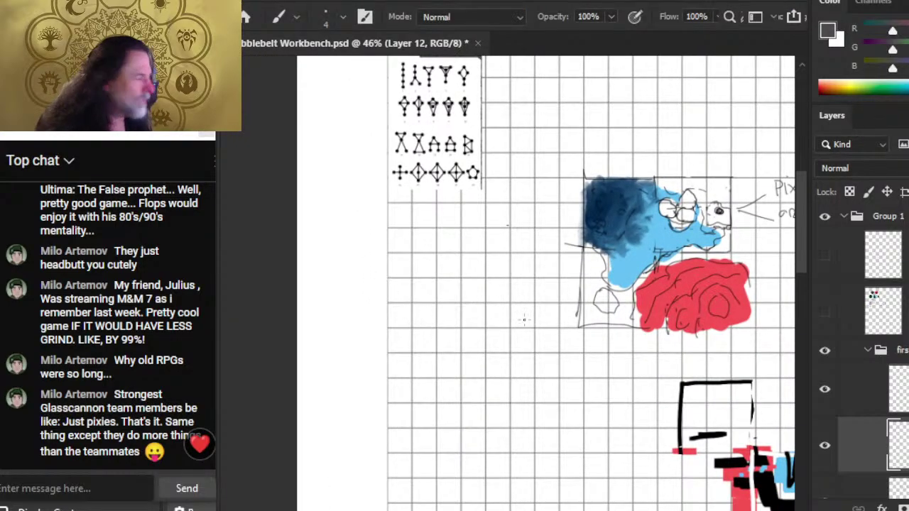
{"action": "left_click", "coordinate": [825, 350]}
- Collapse the first tile group, move it above Group 1, and collapse Group 1
{"action": "left_click_drag", "start_coordinate": [652, 311], "coordinate": [361, 325]}
{"action": "left_click", "coordinate": [874, 357]}
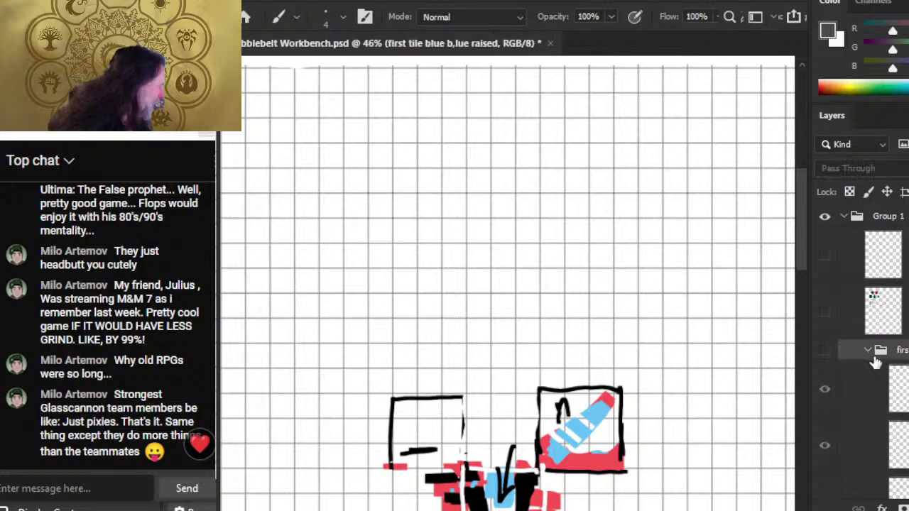
{"action": "left_click", "coordinate": [868, 350]}
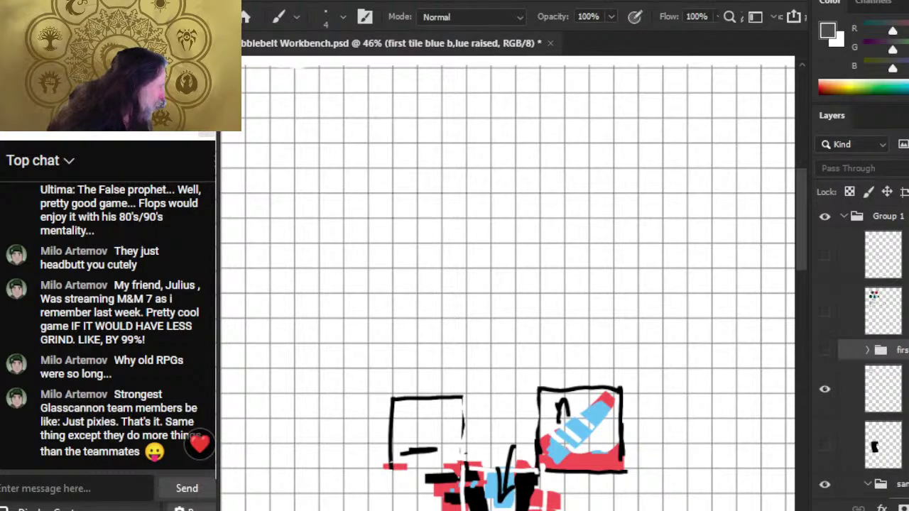
{"action": "left_click_drag", "start_coordinate": [874, 350], "coordinate": [888, 237]}
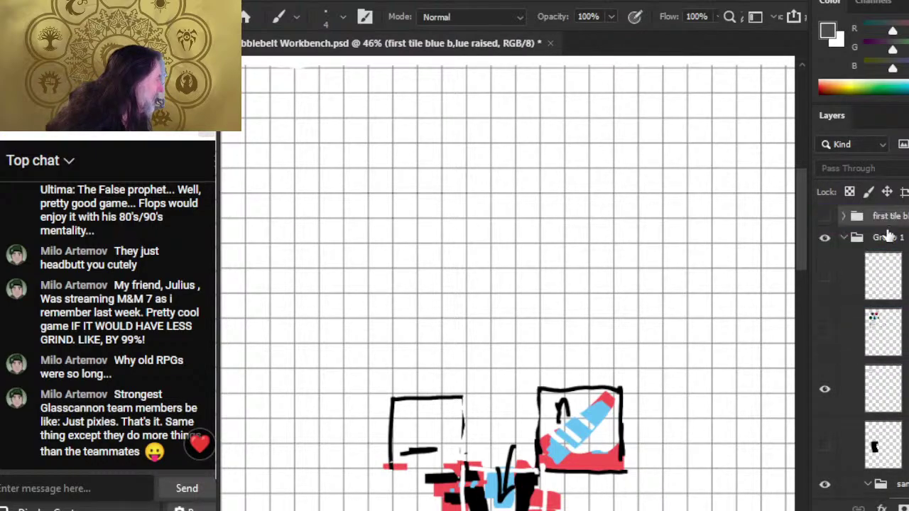
{"action": "left_click", "coordinate": [844, 238]}
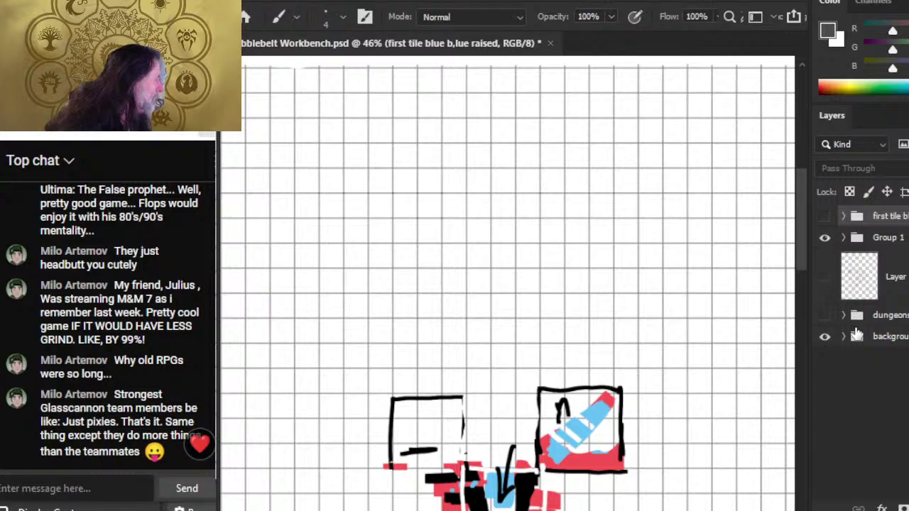
{"action": "left_click", "coordinate": [825, 238]}
{"action": "left_click", "coordinate": [825, 237]}
- Zoom out, create new empty Layer 14, and zoom back to about 34.4%
{"action": "key", "text": "z"}
{"action": "left_click_drag", "start_coordinate": [696, 317], "coordinate": [582, 317]}
{"action": "left_click", "coordinate": [825, 240]}
{"action": "left_click", "coordinate": [825, 240]}
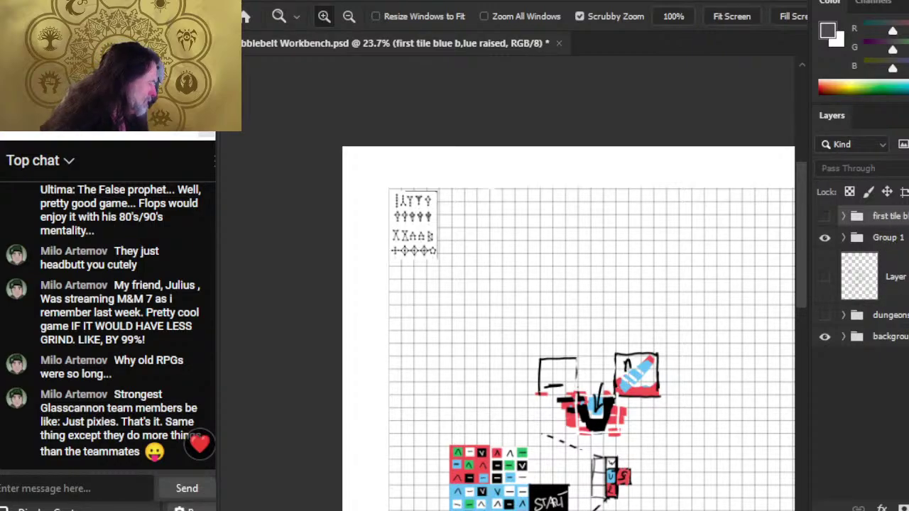
{"action": "key", "text": "ctrl+shift+alt+n"}
{"action": "left_click_drag", "start_coordinate": [528, 234], "coordinate": [458, 263]}
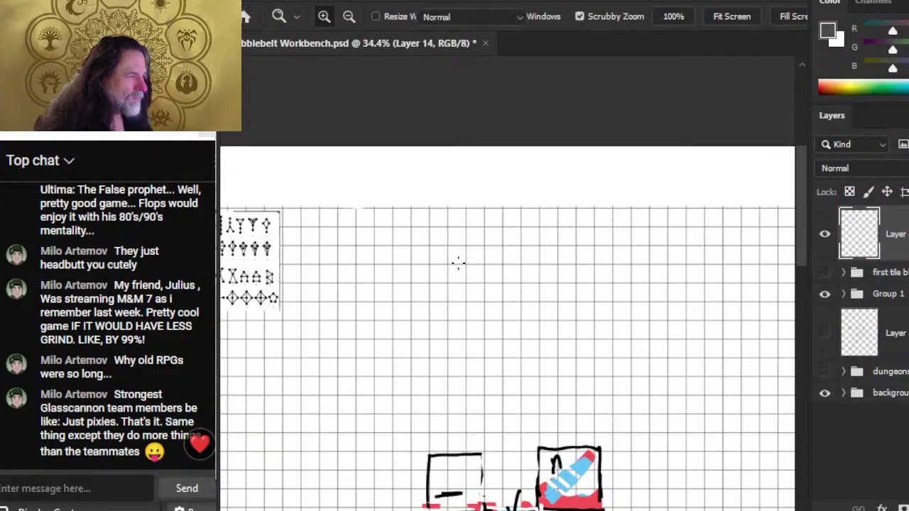
- Draw a trial freehand closed shape on Layer 14, then erase it
{"action": "key", "text": "b"}
{"action": "mouse_move", "coordinate": [513, 232]}
{"action": "left_mouse_down"}
{"action": "mouse_move", "coordinate": [481, 242]}
{"action": "mouse_move", "coordinate": [517, 268]}
{"action": "mouse_move", "coordinate": [510, 235]}
{"action": "mouse_move", "coordinate": [525, 251]}
{"action": "mouse_move", "coordinate": [530, 246]}
{"action": "mouse_move", "coordinate": [487, 258]}
{"action": "mouse_move", "coordinate": [532, 263]}
{"action": "mouse_move", "coordinate": [534, 248]}
{"action": "mouse_move", "coordinate": [522, 240]}
{"action": "mouse_move", "coordinate": [533, 256]}
{"action": "mouse_move", "coordinate": [516, 241]}
{"action": "mouse_move", "coordinate": [510, 248]}
{"action": "mouse_move", "coordinate": [532, 272]}
{"action": "mouse_move", "coordinate": [518, 280]}
{"action": "left_mouse_up"}
{"action": "key", "text": "e"}
{"action": "key", "text": "b"}
{"action": "key", "text": "e"}
{"action": "key", "text": "b"}
{"action": "mouse_move", "coordinate": [538, 241]}
{"action": "left_mouse_down"}
{"action": "mouse_move", "coordinate": [533, 291]}
{"action": "mouse_move", "coordinate": [535, 268]}
{"action": "mouse_move", "coordinate": [522, 298]}
{"action": "mouse_move", "coordinate": [481, 263]}
{"action": "mouse_move", "coordinate": [449, 301]}
{"action": "mouse_move", "coordinate": [493, 330]}
{"action": "mouse_move", "coordinate": [480, 310]}
{"action": "mouse_move", "coordinate": [457, 293]}
{"action": "mouse_move", "coordinate": [485, 340]}
{"action": "mouse_move", "coordinate": [518, 365]}
{"action": "mouse_move", "coordinate": [549, 307]}
{"action": "mouse_move", "coordinate": [550, 277]}
{"action": "left_mouse_up"}
{"action": "key", "text": "e"}
{"action": "key", "text": "b"}
{"action": "key", "text": "e"}
{"action": "left_click_drag", "start_coordinate": [466, 333], "coordinate": [486, 244]}
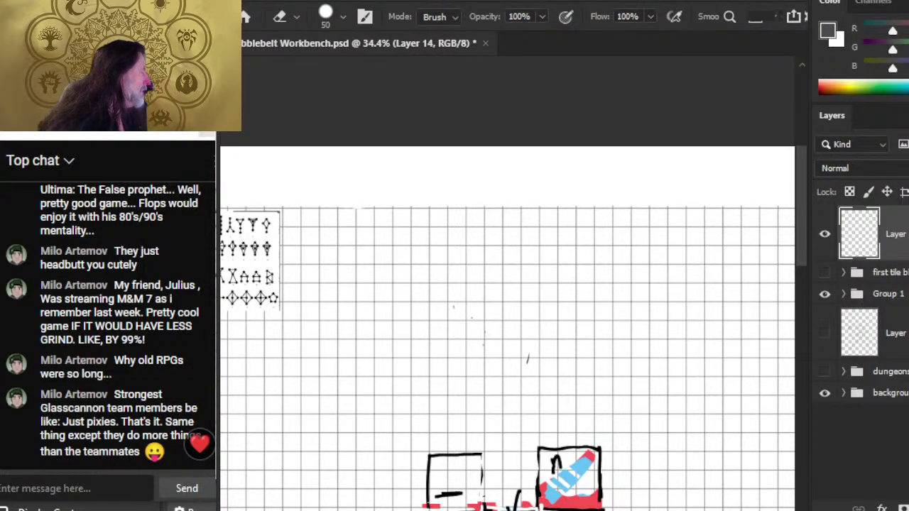
- Swap the colours so black becomes the foreground painting colour
{"action": "key", "text": "x"}
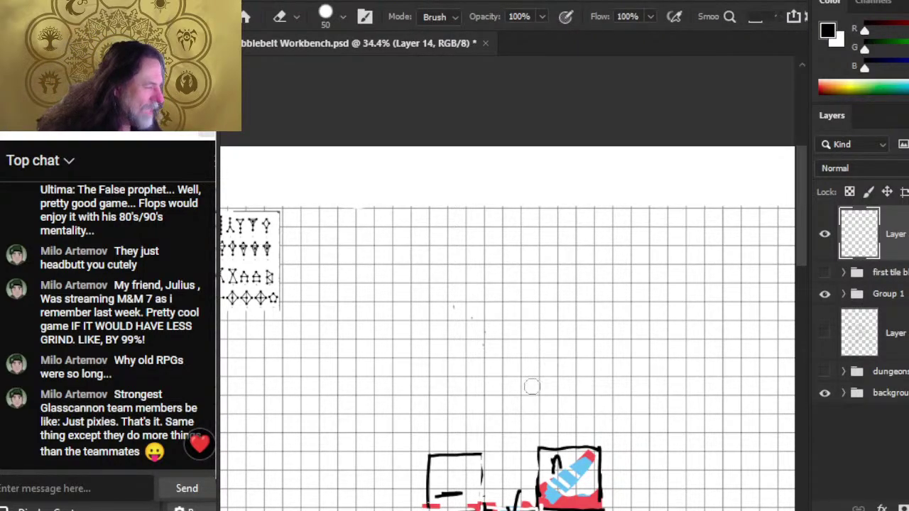
{"action": "key", "text": "b"}
{"action": "key", "text": "e"}
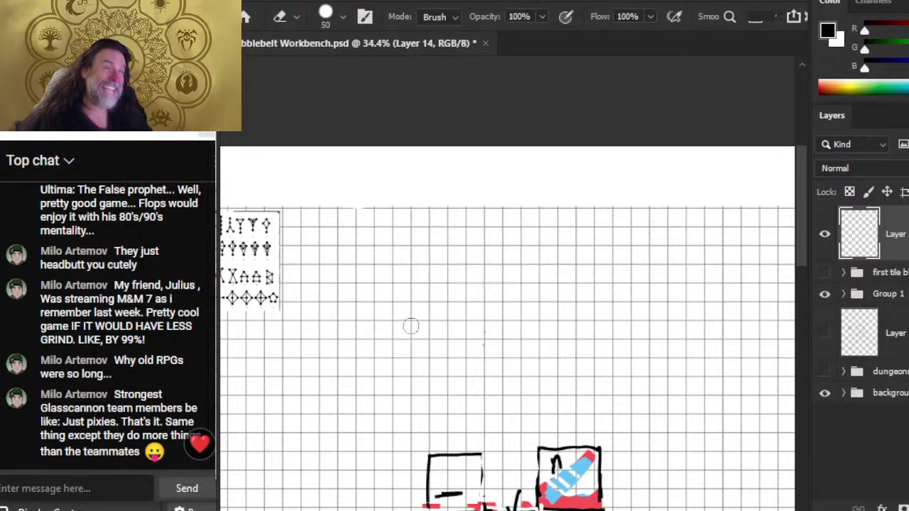
{"action": "key", "text": "b"}
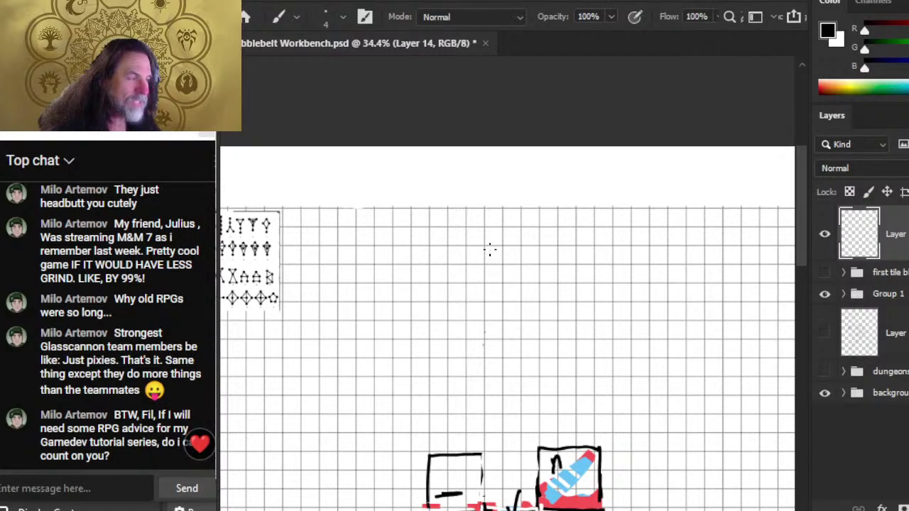
- Draw a small arrow stroke and undo it
{"action": "left_click_drag", "start_coordinate": [475, 261], "coordinate": [456, 277]}
{"action": "key", "text": "e"}
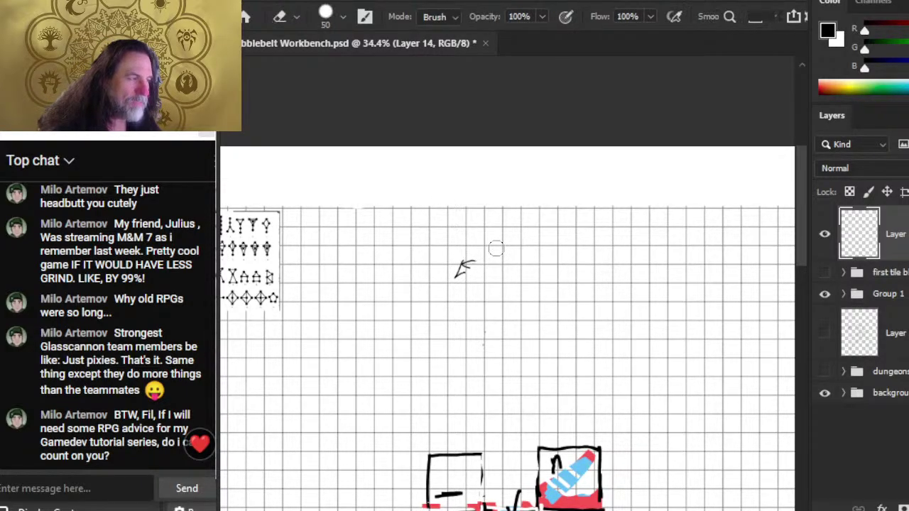
{"action": "key", "text": "ctrl+z"}
{"action": "key", "text": "ctrl+z"}
{"action": "key", "text": "b"}
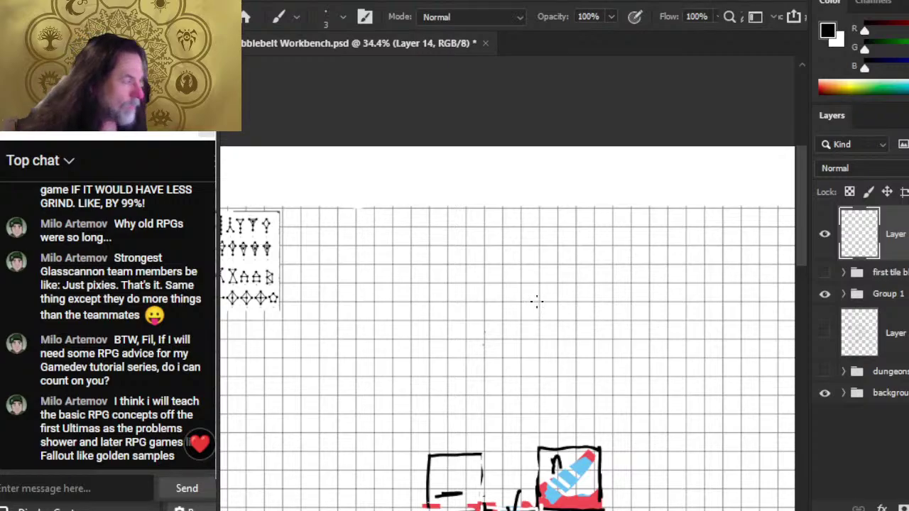
- Sketch a small peaked rock outline with the fine brush, erasing false starts
{"action": "mouse_move", "coordinate": [507, 262]}
{"action": "left_mouse_down"}
{"action": "mouse_move", "coordinate": [534, 270]}
{"action": "mouse_move", "coordinate": [507, 263]}
{"action": "mouse_move", "coordinate": [493, 291]}
{"action": "mouse_move", "coordinate": [518, 278]}
{"action": "mouse_move", "coordinate": [478, 243]}
{"action": "mouse_move", "coordinate": [498, 237]}
{"action": "mouse_move", "coordinate": [471, 243]}
{"action": "mouse_move", "coordinate": [522, 259]}
{"action": "mouse_move", "coordinate": [504, 242]}
{"action": "mouse_move", "coordinate": [533, 249]}
{"action": "mouse_move", "coordinate": [516, 259]}
{"action": "mouse_move", "coordinate": [481, 238]}
{"action": "mouse_move", "coordinate": [520, 255]}
{"action": "mouse_move", "coordinate": [537, 249]}
{"action": "mouse_move", "coordinate": [472, 245]}
{"action": "left_mouse_up"}
{"action": "key", "text": "e"}
{"action": "key", "text": "b"}
{"action": "key", "text": "e"}
{"action": "key", "text": "b"}
- Clean up the rock blob's lower-right outline and add size-3 strokes at its top and lower-left
{"action": "key", "text": "e"}
{"action": "left_click_drag", "start_coordinate": [527, 260], "coordinate": [519, 283]}
{"action": "key", "text": "b"}
{"action": "mouse_move", "coordinate": [519, 242]}
{"action": "left_mouse_down"}
{"action": "mouse_move", "coordinate": [534, 247]}
{"action": "mouse_move", "coordinate": [512, 245]}
{"action": "mouse_move", "coordinate": [535, 266]}
{"action": "mouse_move", "coordinate": [510, 313]}
{"action": "mouse_move", "coordinate": [471, 271]}
{"action": "left_mouse_up"}
{"action": "key", "text": "e"}
{"action": "mouse_move", "coordinate": [490, 309]}
{"action": "left_mouse_down"}
{"action": "mouse_move", "coordinate": [517, 308]}
{"action": "mouse_move", "coordinate": [500, 299]}
{"action": "mouse_move", "coordinate": [511, 298]}
{"action": "left_mouse_up"}
{"action": "key", "text": "b"}
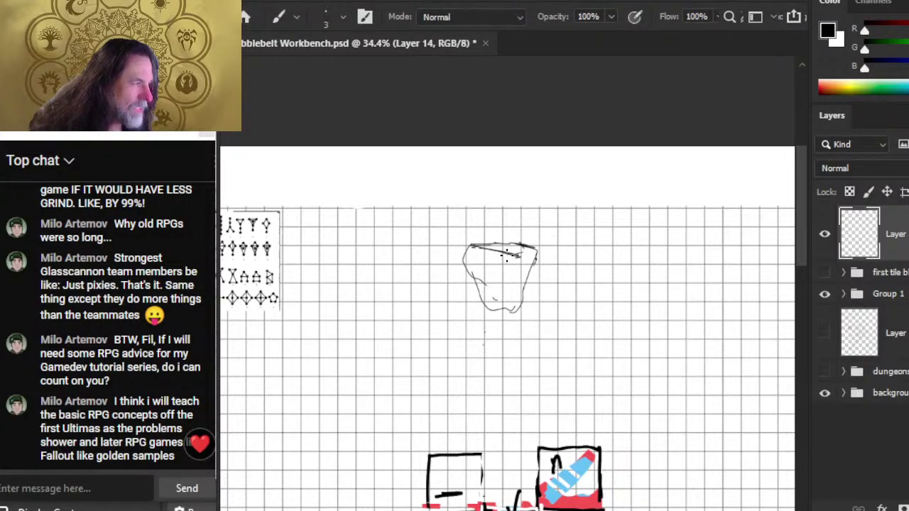
{"action": "mouse_move", "coordinate": [532, 250]}
{"action": "left_mouse_down"}
{"action": "mouse_move", "coordinate": [510, 260]}
{"action": "mouse_move", "coordinate": [470, 250]}
{"action": "mouse_move", "coordinate": [537, 250]}
{"action": "mouse_move", "coordinate": [511, 258]}
{"action": "mouse_move", "coordinate": [474, 246]}
{"action": "mouse_move", "coordinate": [487, 237]}
{"action": "mouse_move", "coordinate": [497, 251]}
{"action": "mouse_move", "coordinate": [479, 229]}
{"action": "mouse_move", "coordinate": [491, 250]}
{"action": "mouse_move", "coordinate": [495, 240]}
{"action": "mouse_move", "coordinate": [503, 251]}
{"action": "mouse_move", "coordinate": [493, 249]}
{"action": "mouse_move", "coordinate": [516, 242]}
{"action": "mouse_move", "coordinate": [504, 247]}
{"action": "mouse_move", "coordinate": [525, 254]}
{"action": "mouse_move", "coordinate": [527, 239]}
{"action": "mouse_move", "coordinate": [530, 249]}
{"action": "left_mouse_up"}
{"action": "key", "text": "e"}
{"action": "key", "text": "b"}
{"action": "key", "text": "e"}
{"action": "key", "text": "b"}
{"action": "mouse_move", "coordinate": [501, 222]}
{"action": "left_mouse_down"}
{"action": "mouse_move", "coordinate": [510, 231]}
{"action": "mouse_move", "coordinate": [469, 250]}
{"action": "mouse_move", "coordinate": [469, 277]}
{"action": "mouse_move", "coordinate": [488, 277]}
{"action": "left_mouse_up"}
{"action": "mouse_move", "coordinate": [471, 245]}
{"action": "left_mouse_down"}
{"action": "mouse_move", "coordinate": [469, 272]}
{"action": "mouse_move", "coordinate": [493, 277]}
{"action": "mouse_move", "coordinate": [488, 284]}
{"action": "mouse_move", "coordinate": [499, 266]}
{"action": "mouse_move", "coordinate": [489, 277]}
{"action": "mouse_move", "coordinate": [483, 264]}
{"action": "mouse_move", "coordinate": [493, 257]}
{"action": "mouse_move", "coordinate": [491, 287]}
{"action": "left_mouse_up"}
- Draw dark strokes across the rock's face, right side and top band
{"action": "key", "text": "e"}
{"action": "key", "text": "b"}
{"action": "key", "text": "e"}
{"action": "key", "text": "b"}
{"action": "key", "text": "e"}
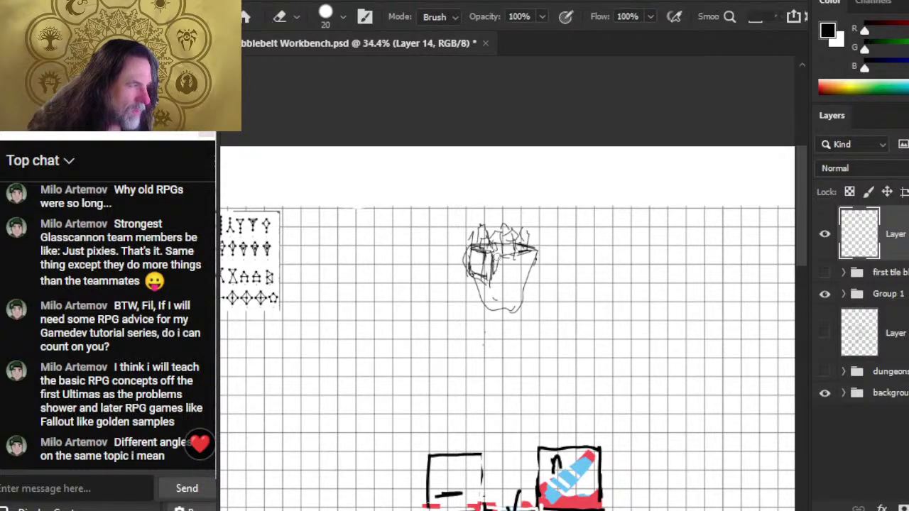
{"action": "key", "text": "b"}
{"action": "mouse_move", "coordinate": [496, 254]}
{"action": "left_mouse_down"}
{"action": "mouse_move", "coordinate": [496, 277]}
{"action": "mouse_move", "coordinate": [506, 250]}
{"action": "mouse_move", "coordinate": [525, 254]}
{"action": "mouse_move", "coordinate": [504, 259]}
{"action": "mouse_move", "coordinate": [535, 256]}
{"action": "mouse_move", "coordinate": [490, 289]}
{"action": "mouse_move", "coordinate": [507, 285]}
{"action": "mouse_move", "coordinate": [489, 272]}
{"action": "mouse_move", "coordinate": [506, 275]}
{"action": "left_mouse_up"}
{"action": "key", "text": "e"}
{"action": "key", "text": "b"}
{"action": "key", "text": "e"}
{"action": "key", "text": "b"}
{"action": "mouse_move", "coordinate": [486, 270]}
{"action": "left_mouse_down"}
{"action": "mouse_move", "coordinate": [500, 297]}
{"action": "mouse_move", "coordinate": [488, 279]}
{"action": "mouse_move", "coordinate": [511, 290]}
{"action": "mouse_move", "coordinate": [520, 264]}
{"action": "mouse_move", "coordinate": [516, 283]}
{"action": "mouse_move", "coordinate": [510, 267]}
{"action": "mouse_move", "coordinate": [510, 285]}
{"action": "mouse_move", "coordinate": [524, 264]}
{"action": "mouse_move", "coordinate": [532, 284]}
{"action": "mouse_move", "coordinate": [541, 256]}
{"action": "mouse_move", "coordinate": [521, 300]}
{"action": "left_mouse_up"}
{"action": "key", "text": "e"}
{"action": "key", "text": "b"}
{"action": "key", "text": "e"}
{"action": "key", "text": "b"}
{"action": "left_click_drag", "start_coordinate": [527, 271], "coordinate": [528, 276]}
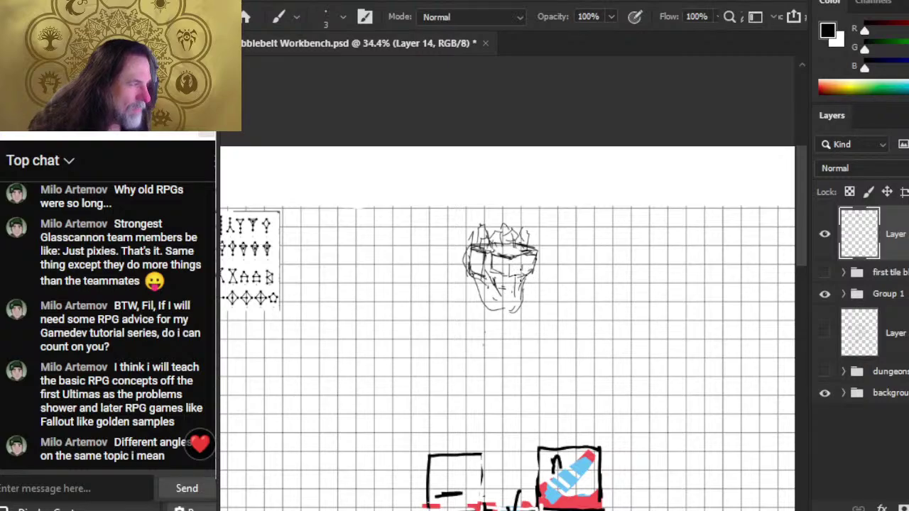
{"action": "mouse_move", "coordinate": [492, 250]}
{"action": "left_mouse_down"}
{"action": "mouse_move", "coordinate": [530, 255]}
{"action": "mouse_move", "coordinate": [504, 242]}
{"action": "mouse_move", "coordinate": [505, 255]}
{"action": "mouse_move", "coordinate": [501, 228]}
{"action": "left_mouse_up"}
- Rework the rock's top band and redraw the strokes on its left side
{"action": "key", "text": "e"}
{"action": "key", "text": "b"}
{"action": "left_click_drag", "start_coordinate": [500, 232], "coordinate": [513, 255]}
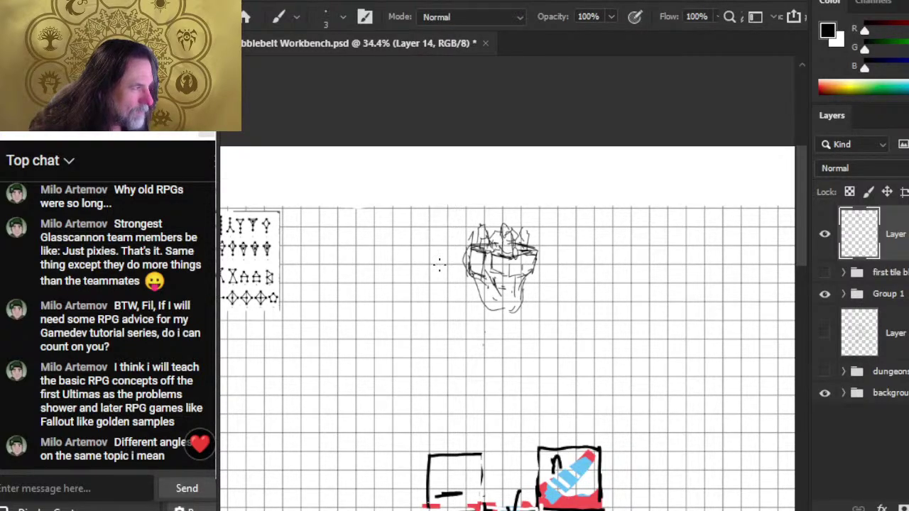
{"action": "key", "text": "e"}
{"action": "key", "text": "b"}
{"action": "mouse_move", "coordinate": [491, 306]}
{"action": "left_mouse_down"}
{"action": "mouse_move", "coordinate": [474, 287]}
{"action": "mouse_move", "coordinate": [477, 296]}
{"action": "left_mouse_up"}
{"action": "mouse_move", "coordinate": [480, 286]}
{"action": "left_mouse_down"}
{"action": "mouse_move", "coordinate": [480, 300]}
{"action": "mouse_move", "coordinate": [480, 288]}
{"action": "left_mouse_up"}
{"action": "mouse_move", "coordinate": [477, 286]}
{"action": "left_mouse_down"}
{"action": "mouse_move", "coordinate": [488, 323]}
{"action": "mouse_move", "coordinate": [500, 291]}
{"action": "mouse_move", "coordinate": [475, 303]}
{"action": "mouse_move", "coordinate": [482, 280]}
{"action": "left_mouse_up"}
- Shade the rock's lower part and left side, then add short vertical strokes on top
{"action": "key", "text": "e"}
{"action": "key", "text": "b"}
{"action": "mouse_move", "coordinate": [497, 323]}
{"action": "left_mouse_down"}
{"action": "mouse_move", "coordinate": [486, 309]}
{"action": "mouse_move", "coordinate": [507, 285]}
{"action": "left_mouse_up"}
{"action": "left_click_drag", "start_coordinate": [497, 324], "coordinate": [505, 317]}
{"action": "mouse_move", "coordinate": [479, 257]}
{"action": "left_mouse_down"}
{"action": "mouse_move", "coordinate": [486, 251]}
{"action": "mouse_move", "coordinate": [466, 274]}
{"action": "mouse_move", "coordinate": [515, 264]}
{"action": "mouse_move", "coordinate": [516, 276]}
{"action": "left_mouse_up"}
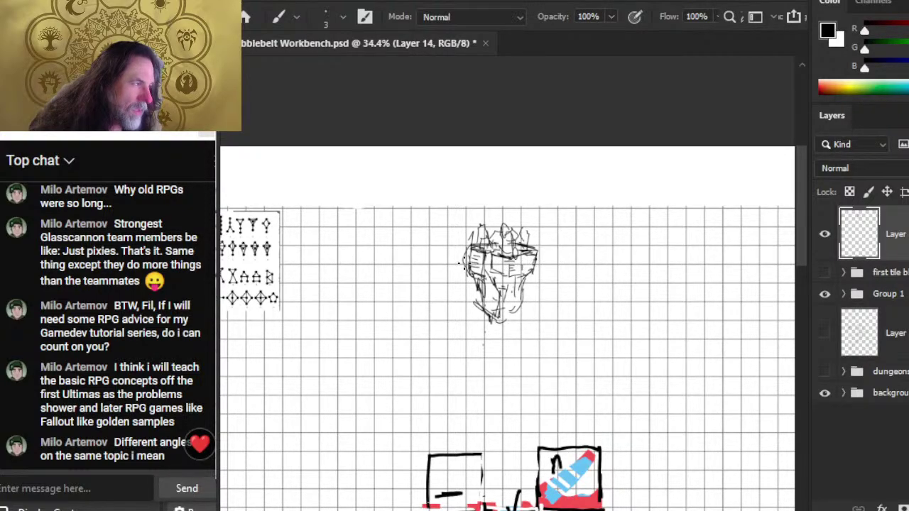
{"action": "key", "text": "e"}
{"action": "key", "text": "b"}
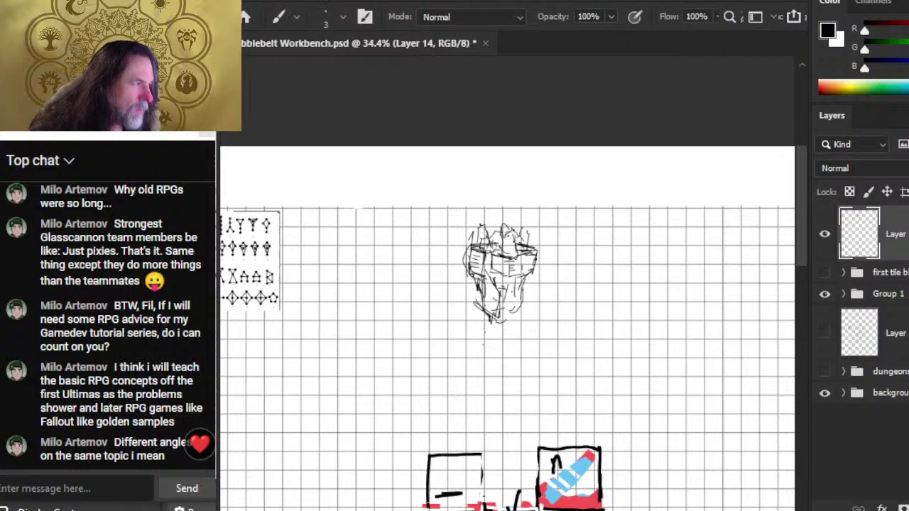
{"action": "left_click_drag", "start_coordinate": [515, 230], "coordinate": [508, 244]}
{"action": "left_click_drag", "start_coordinate": [506, 228], "coordinate": [504, 256]}
{"action": "mouse_move", "coordinate": [504, 229]}
{"action": "left_mouse_down"}
{"action": "mouse_move", "coordinate": [509, 249]}
{"action": "mouse_move", "coordinate": [500, 256]}
{"action": "mouse_move", "coordinate": [522, 260]}
{"action": "mouse_move", "coordinate": [476, 234]}
{"action": "mouse_move", "coordinate": [470, 249]}
{"action": "mouse_move", "coordinate": [470, 240]}
{"action": "left_mouse_up"}
- Sketch a rough oval island to the left of the rock
{"action": "key", "text": "e"}
{"action": "key", "text": "b"}
{"action": "key", "text": "e"}
{"action": "key", "text": "b"}
{"action": "key", "text": "e"}
{"action": "key", "text": "b"}
{"action": "key", "text": "e"}
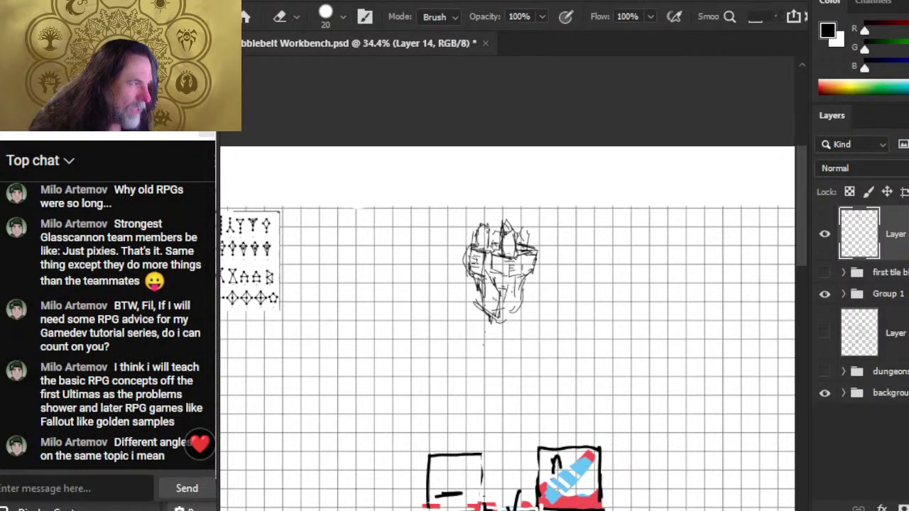
{"action": "key", "text": "b"}
{"action": "mouse_move", "coordinate": [377, 330]}
{"action": "left_mouse_down"}
{"action": "mouse_move", "coordinate": [434, 356]}
{"action": "mouse_move", "coordinate": [451, 321]}
{"action": "mouse_move", "coordinate": [381, 335]}
{"action": "mouse_move", "coordinate": [413, 320]}
{"action": "mouse_move", "coordinate": [398, 321]}
{"action": "mouse_move", "coordinate": [381, 275]}
{"action": "mouse_move", "coordinate": [353, 260]}
{"action": "left_mouse_up"}
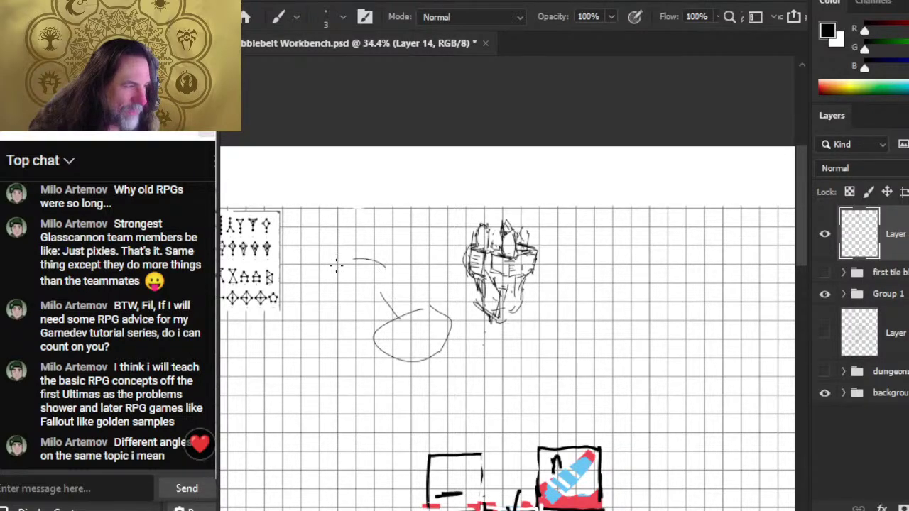
{"action": "mouse_move", "coordinate": [333, 311]}
{"action": "left_mouse_down"}
{"action": "mouse_move", "coordinate": [384, 294]}
{"action": "mouse_move", "coordinate": [350, 262]}
{"action": "mouse_move", "coordinate": [352, 313]}
{"action": "mouse_move", "coordinate": [376, 297]}
{"action": "left_mouse_up"}
- Erase the oval sketch and draw a straight box edge in its place
{"action": "key", "text": "e"}
{"action": "key", "text": "b"}
{"action": "left_click_drag", "start_coordinate": [377, 249], "coordinate": [399, 320]}
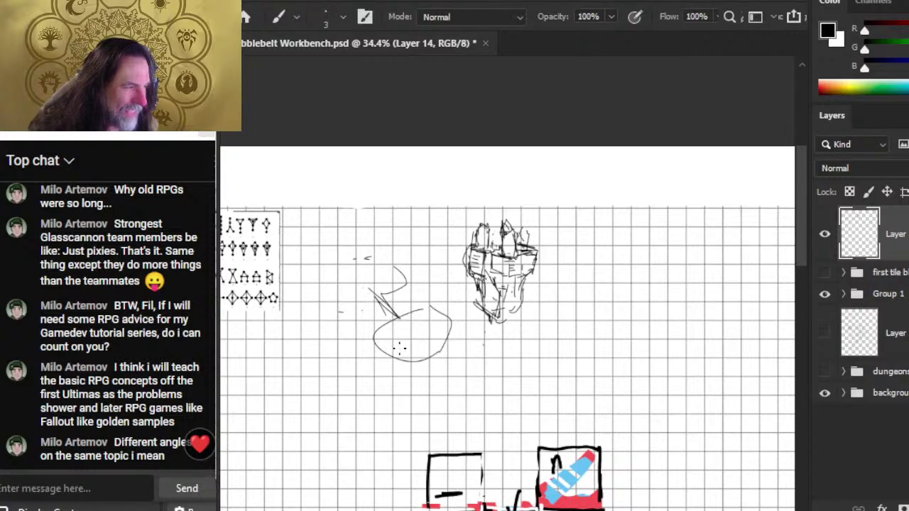
{"action": "key", "text": "e"}
{"action": "left_click_drag", "start_coordinate": [382, 262], "coordinate": [384, 307]}
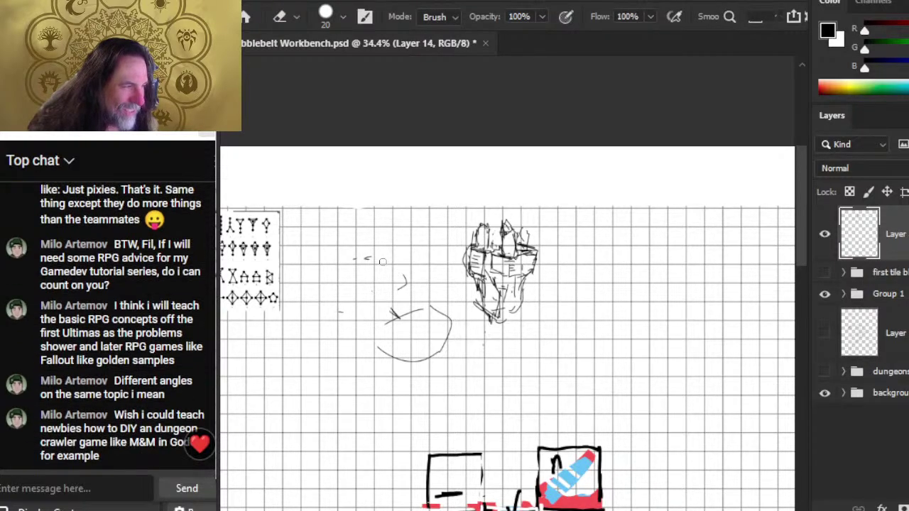
{"action": "left_click_drag", "start_coordinate": [366, 259], "coordinate": [382, 262]}
{"action": "mouse_move", "coordinate": [398, 316]}
{"action": "left_mouse_down"}
{"action": "mouse_move", "coordinate": [383, 355]}
{"action": "mouse_move", "coordinate": [446, 316]}
{"action": "mouse_move", "coordinate": [445, 351]}
{"action": "left_mouse_up"}
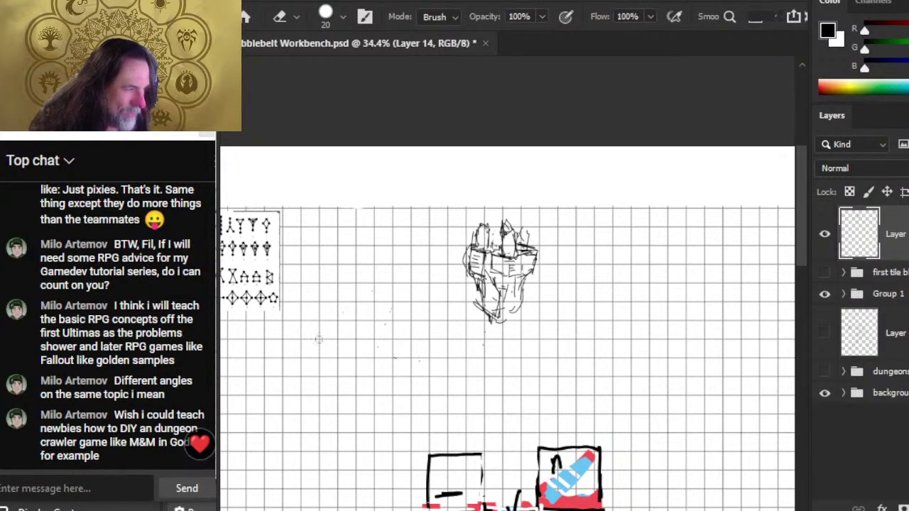
{"action": "key", "text": "b"}
{"action": "mouse_move", "coordinate": [358, 302]}
{"action": "left_mouse_down"}
{"action": "mouse_move", "coordinate": [356, 422]}
{"action": "mouse_move", "coordinate": [513, 412]}
{"action": "mouse_move", "coordinate": [501, 316]}
{"action": "left_mouse_up"}
- Close the trial box with a top line and fill it with small marks, an oval and X marks
{"action": "left_click", "coordinate": [364, 302], "text": "shift"}
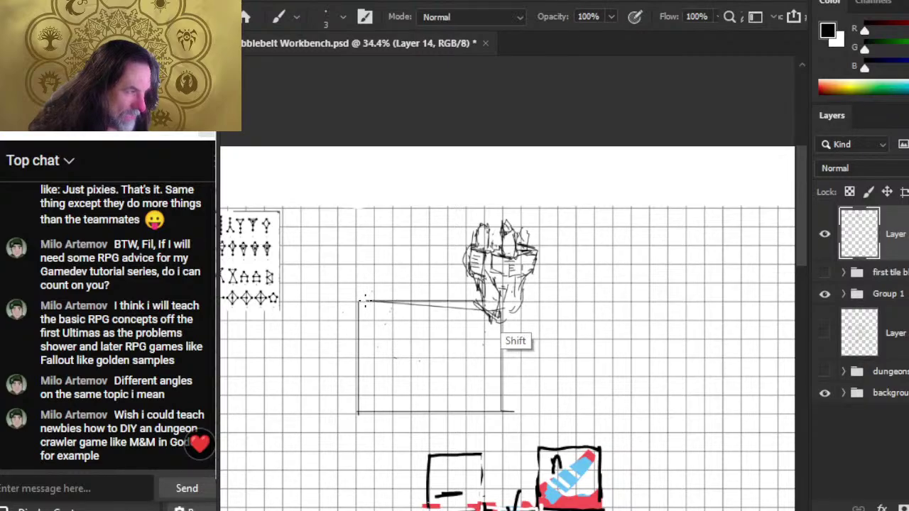
{"action": "mouse_move", "coordinate": [440, 338]}
{"action": "left_mouse_down"}
{"action": "mouse_move", "coordinate": [450, 340]}
{"action": "mouse_move", "coordinate": [425, 326]}
{"action": "left_mouse_up"}
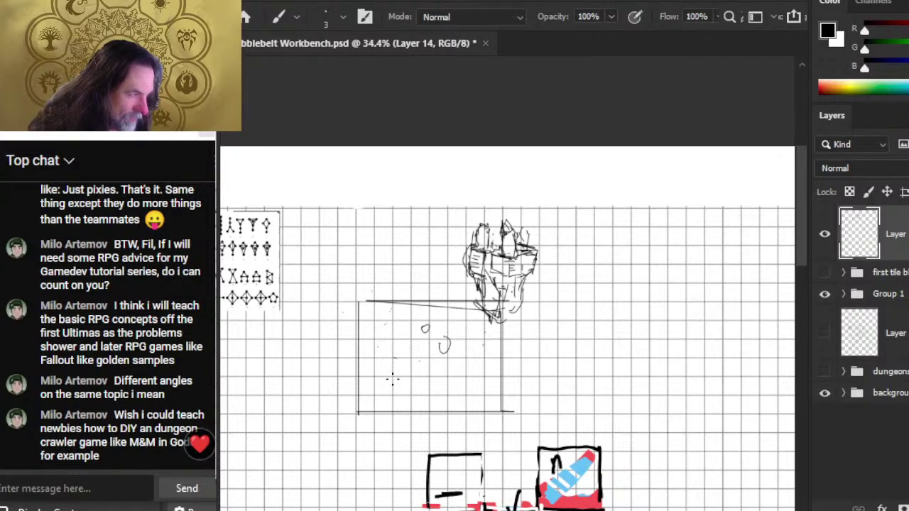
{"action": "left_click_drag", "start_coordinate": [405, 358], "coordinate": [445, 382]}
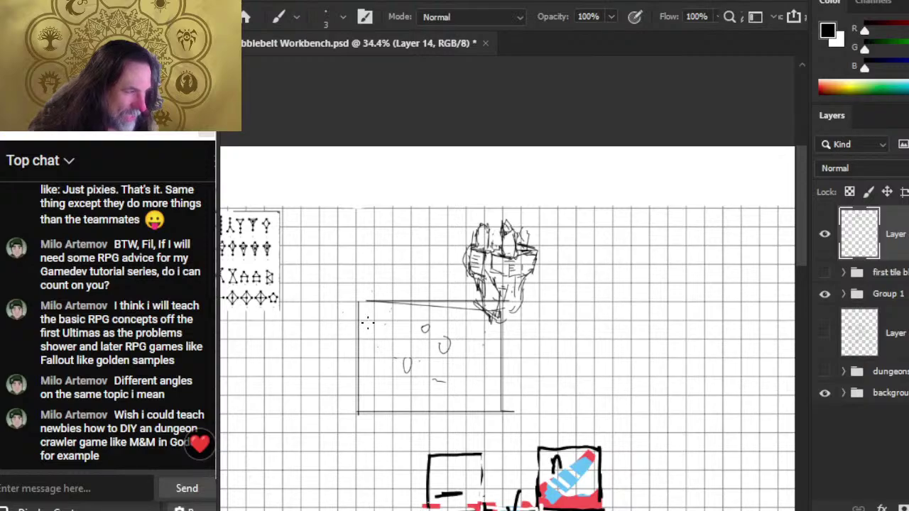
{"action": "mouse_move", "coordinate": [367, 323]}
{"action": "left_mouse_down"}
{"action": "mouse_move", "coordinate": [380, 319]}
{"action": "mouse_move", "coordinate": [374, 334]}
{"action": "mouse_move", "coordinate": [389, 340]}
{"action": "left_mouse_up"}
{"action": "key", "text": "e"}
{"action": "key", "text": "b"}
{"action": "left_click_drag", "start_coordinate": [390, 324], "coordinate": [370, 348]}
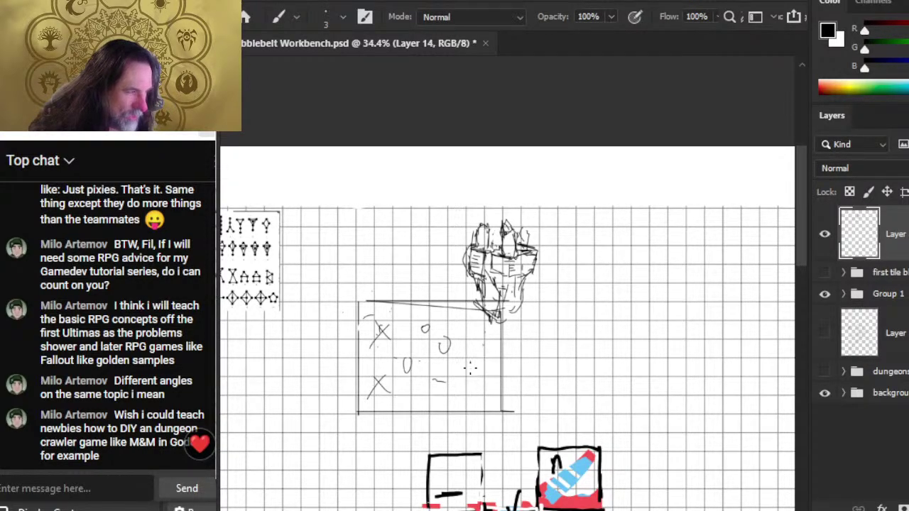
{"action": "left_click_drag", "start_coordinate": [472, 359], "coordinate": [482, 368]}
{"action": "left_click_drag", "start_coordinate": [483, 358], "coordinate": [461, 384]}
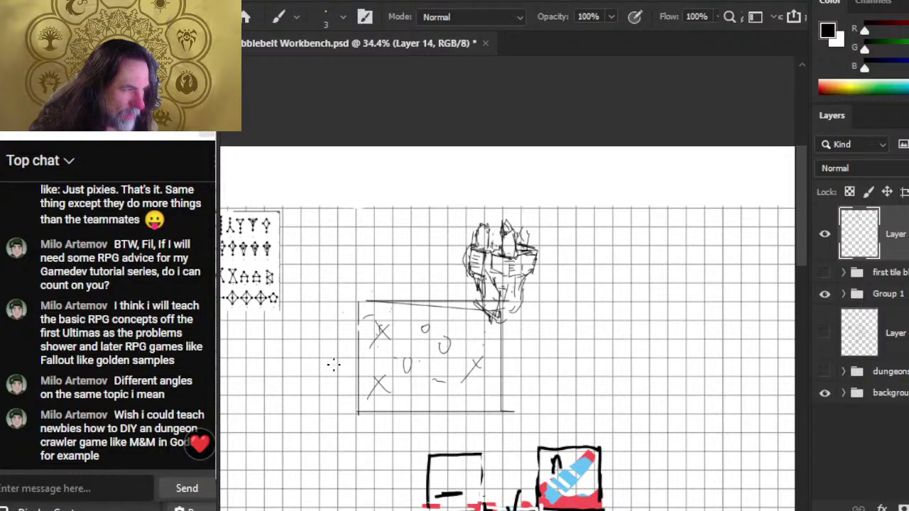
- Erase the trial box's left edge, X marks and bottom line
{"action": "key", "text": "e"}
{"action": "mouse_move", "coordinate": [359, 297]}
{"action": "left_mouse_down"}
{"action": "mouse_move", "coordinate": [362, 415]}
{"action": "mouse_move", "coordinate": [375, 395]}
{"action": "mouse_move", "coordinate": [360, 299]}
{"action": "mouse_move", "coordinate": [425, 304]}
{"action": "mouse_move", "coordinate": [408, 413]}
{"action": "left_mouse_up"}
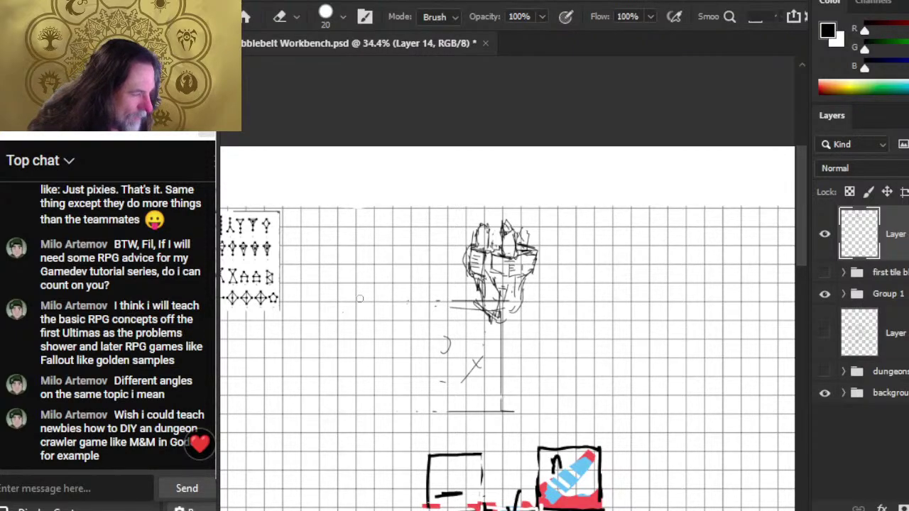
{"action": "left_click_drag", "start_coordinate": [449, 410], "coordinate": [514, 411]}
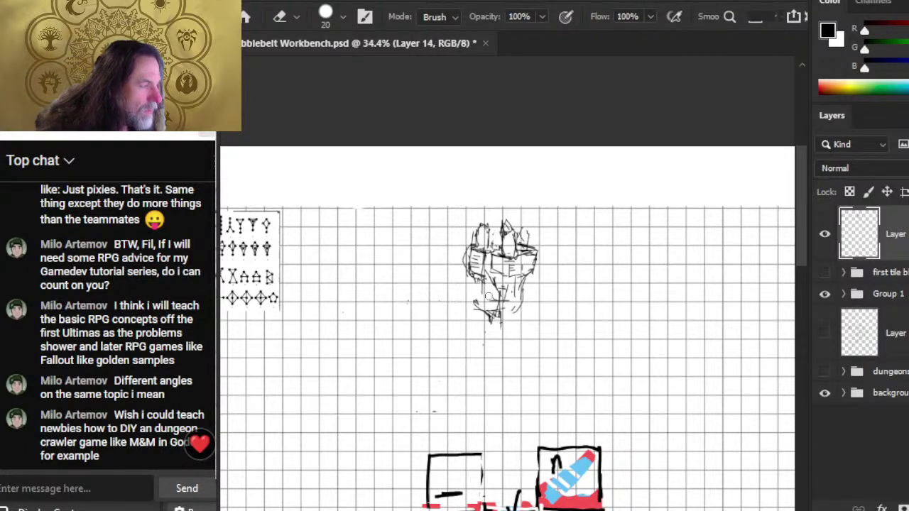
{"action": "key", "text": "b"}
{"action": "key", "text": "e"}
{"action": "key", "text": "b"}
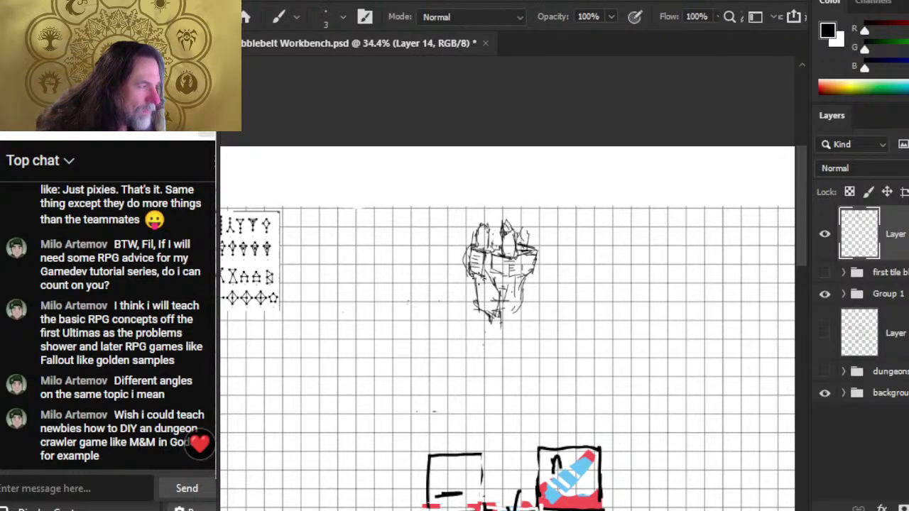
- Add short strokes along the rock's lower middle and right side
{"action": "mouse_move", "coordinate": [483, 280]}
{"action": "left_mouse_down"}
{"action": "mouse_move", "coordinate": [508, 304]}
{"action": "mouse_move", "coordinate": [492, 291]}
{"action": "mouse_move", "coordinate": [526, 274]}
{"action": "mouse_move", "coordinate": [526, 261]}
{"action": "mouse_move", "coordinate": [532, 268]}
{"action": "mouse_move", "coordinate": [523, 275]}
{"action": "mouse_move", "coordinate": [523, 311]}
{"action": "left_mouse_up"}
{"action": "key", "text": "e"}
{"action": "key", "text": "b"}
{"action": "key", "text": "e"}
{"action": "key", "text": "b"}
{"action": "key", "text": "e"}
{"action": "mouse_move", "coordinate": [524, 278]}
{"action": "left_mouse_down"}
{"action": "mouse_move", "coordinate": [526, 312]}
{"action": "mouse_move", "coordinate": [523, 278]}
{"action": "mouse_move", "coordinate": [503, 290]}
{"action": "mouse_move", "coordinate": [492, 281]}
{"action": "mouse_move", "coordinate": [495, 305]}
{"action": "mouse_move", "coordinate": [492, 271]}
{"action": "mouse_move", "coordinate": [462, 267]}
{"action": "mouse_move", "coordinate": [463, 245]}
{"action": "mouse_move", "coordinate": [465, 281]}
{"action": "mouse_move", "coordinate": [484, 299]}
{"action": "mouse_move", "coordinate": [474, 302]}
{"action": "mouse_move", "coordinate": [489, 322]}
{"action": "left_mouse_up"}
{"action": "key", "text": "b"}
{"action": "key", "text": "e"}
{"action": "key", "text": "b"}
{"action": "key", "text": "e"}
{"action": "key", "text": "b"}
{"action": "key", "text": "e"}
{"action": "key", "text": "b"}
{"action": "key", "text": "e"}
{"action": "key", "text": "b"}
{"action": "key", "text": "e"}
{"action": "key", "text": "b"}
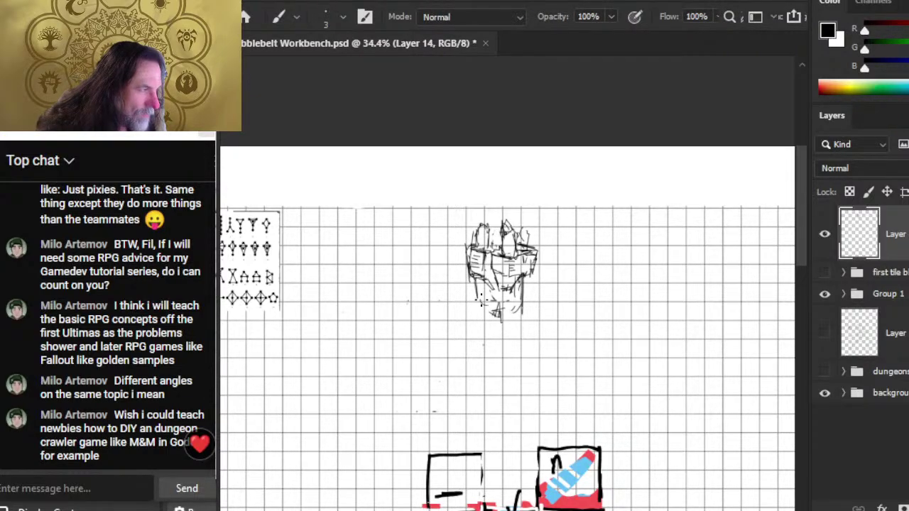
{"action": "key", "text": "e"}
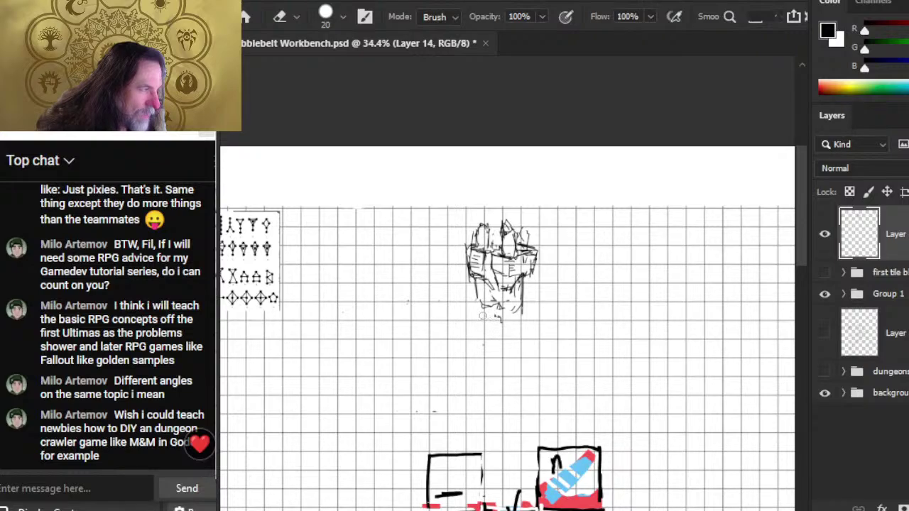
{"action": "key", "text": "b"}
- Sketch and erase a small oval left of the rock, then draw a diagonal line there
{"action": "mouse_move", "coordinate": [417, 292]}
{"action": "left_mouse_down"}
{"action": "mouse_move", "coordinate": [437, 319]}
{"action": "mouse_move", "coordinate": [418, 306]}
{"action": "mouse_move", "coordinate": [457, 306]}
{"action": "mouse_move", "coordinate": [425, 334]}
{"action": "left_mouse_up"}
{"action": "key", "text": "e"}
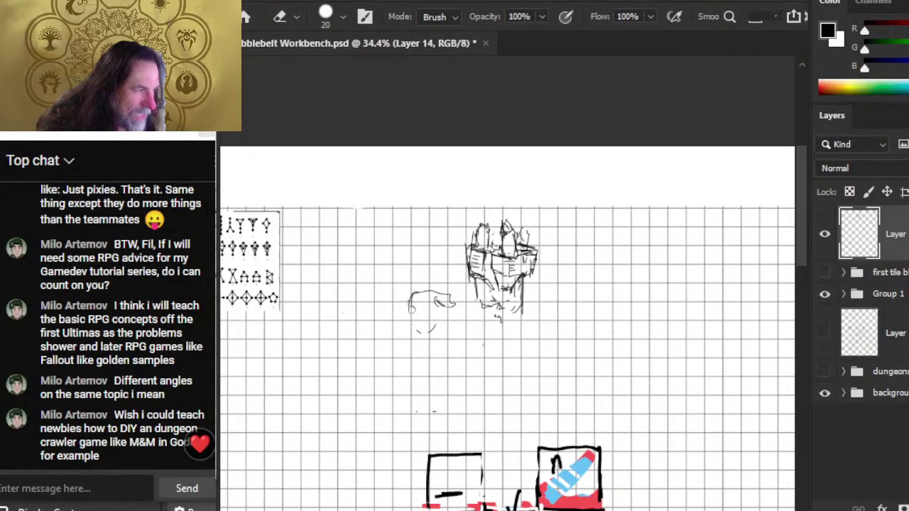
{"action": "left_click_drag", "start_coordinate": [447, 305], "coordinate": [409, 304]}
{"action": "key", "text": "b"}
{"action": "mouse_move", "coordinate": [428, 273]}
{"action": "left_mouse_down"}
{"action": "mouse_move", "coordinate": [381, 320]}
{"action": "mouse_move", "coordinate": [399, 309]}
{"action": "mouse_move", "coordinate": [402, 361]}
{"action": "mouse_move", "coordinate": [399, 315]}
{"action": "left_mouse_up"}
{"action": "key", "text": "e"}
{"action": "key", "text": "b"}
{"action": "key", "text": "e"}
{"action": "key", "text": "b"}
- Draw a baseline and curved strokes toward the rock's base, erasing the leftover bits
{"action": "mouse_move", "coordinate": [379, 263]}
{"action": "left_mouse_down"}
{"action": "mouse_move", "coordinate": [379, 303]}
{"action": "mouse_move", "coordinate": [449, 291]}
{"action": "mouse_move", "coordinate": [448, 252]}
{"action": "mouse_move", "coordinate": [377, 258]}
{"action": "left_mouse_up"}
{"action": "left_click_drag", "start_coordinate": [377, 309], "coordinate": [360, 311]}
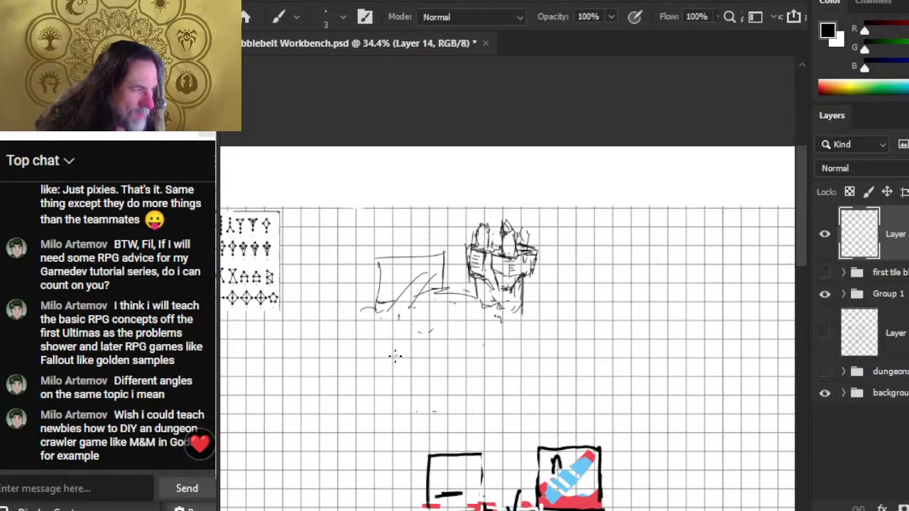
{"action": "left_click_drag", "start_coordinate": [429, 303], "coordinate": [395, 355]}
{"action": "mouse_move", "coordinate": [401, 302]}
{"action": "left_mouse_down"}
{"action": "mouse_move", "coordinate": [473, 264]}
{"action": "mouse_move", "coordinate": [412, 302]}
{"action": "mouse_move", "coordinate": [455, 291]}
{"action": "mouse_move", "coordinate": [446, 246]}
{"action": "mouse_move", "coordinate": [472, 284]}
{"action": "mouse_move", "coordinate": [420, 257]}
{"action": "mouse_move", "coordinate": [395, 303]}
{"action": "mouse_move", "coordinate": [421, 256]}
{"action": "mouse_move", "coordinate": [378, 312]}
{"action": "left_mouse_up"}
{"action": "key", "text": "e"}
{"action": "left_click_drag", "start_coordinate": [378, 312], "coordinate": [362, 310]}
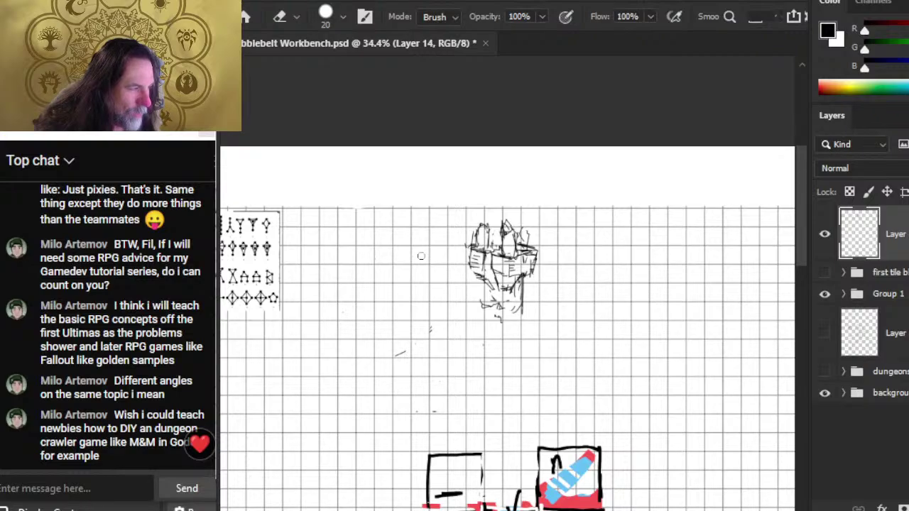
{"action": "key", "text": "b"}
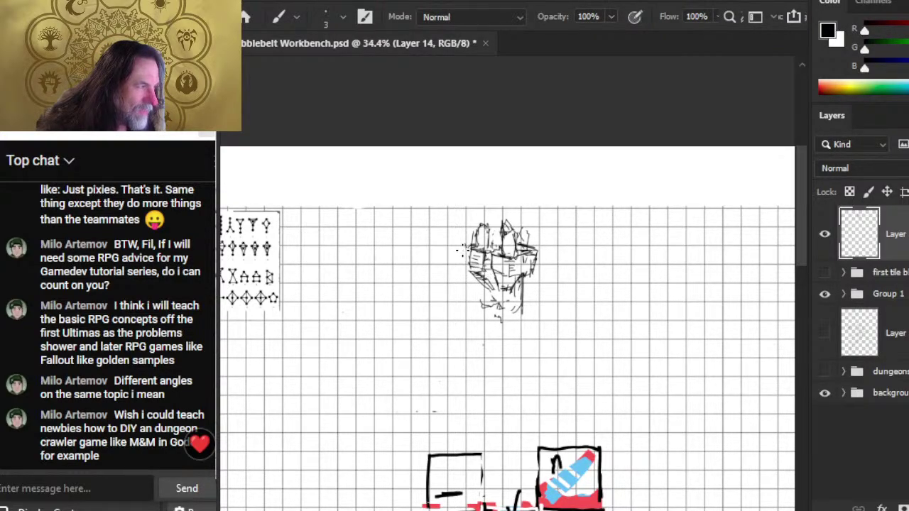
- Try small strokes on the rock's left side, undoing the rejected oval and stroke
{"action": "mouse_move", "coordinate": [466, 240]}
{"action": "left_mouse_down"}
{"action": "mouse_move", "coordinate": [480, 285]}
{"action": "mouse_move", "coordinate": [459, 312]}
{"action": "mouse_move", "coordinate": [484, 301]}
{"action": "left_mouse_up"}
{"action": "key", "text": "ctrl+z"}
{"action": "key", "text": "e"}
{"action": "key", "text": "b"}
{"action": "mouse_move", "coordinate": [477, 270]}
{"action": "left_mouse_down"}
{"action": "mouse_move", "coordinate": [492, 286]}
{"action": "mouse_move", "coordinate": [480, 293]}
{"action": "left_mouse_up"}
{"action": "key", "text": "e"}
{"action": "key", "text": "b"}
{"action": "mouse_move", "coordinate": [472, 262]}
{"action": "left_mouse_down"}
{"action": "mouse_move", "coordinate": [470, 272]}
{"action": "mouse_move", "coordinate": [488, 282]}
{"action": "mouse_move", "coordinate": [470, 271]}
{"action": "left_mouse_up"}
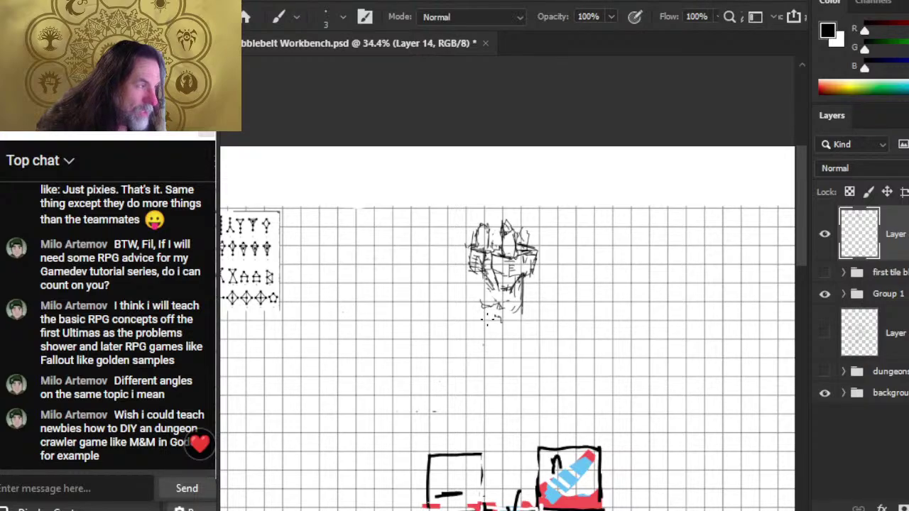
{"action": "key", "text": "ctrl+z"}
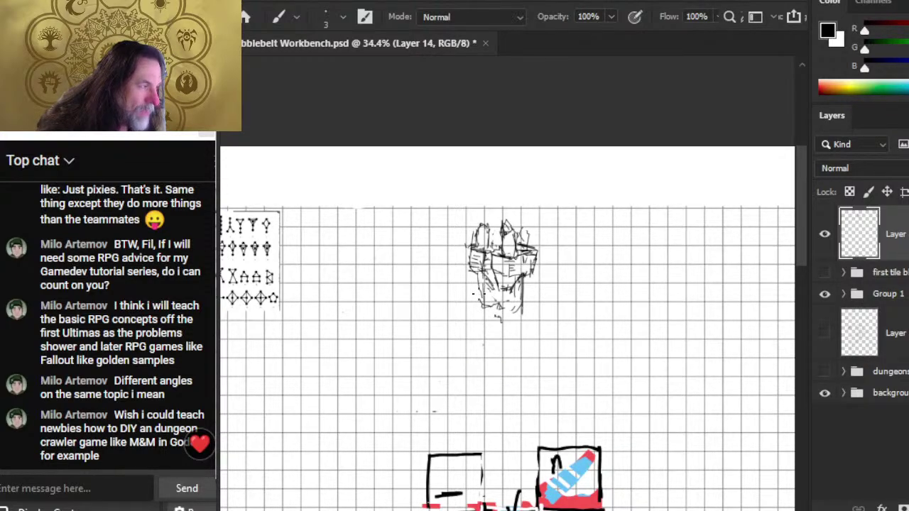
- Draw vertical streaks below the rock, darken its lower body, and trim the lowest streaks
{"action": "mouse_move", "coordinate": [479, 295]}
{"action": "left_mouse_down"}
{"action": "mouse_move", "coordinate": [484, 343]}
{"action": "mouse_move", "coordinate": [490, 314]}
{"action": "left_mouse_up"}
{"action": "left_click_drag", "start_coordinate": [494, 301], "coordinate": [493, 344]}
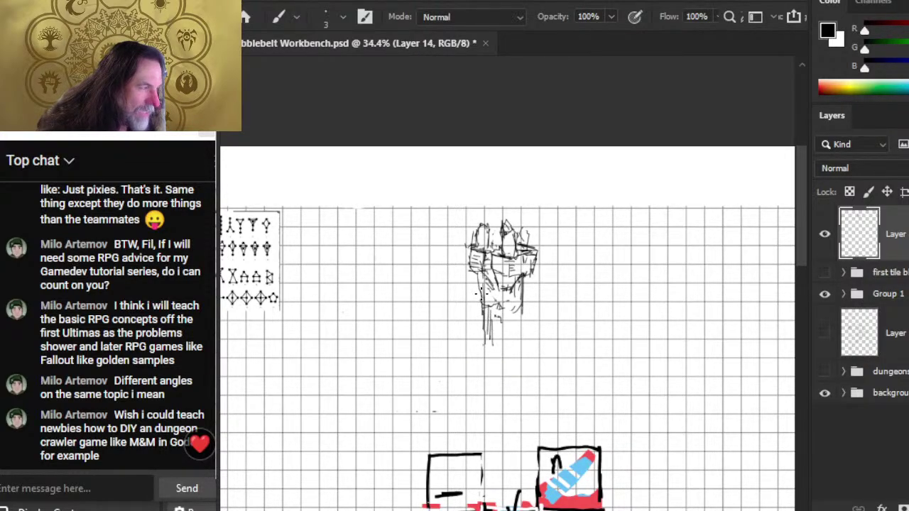
{"action": "left_click_drag", "start_coordinate": [483, 297], "coordinate": [490, 314]}
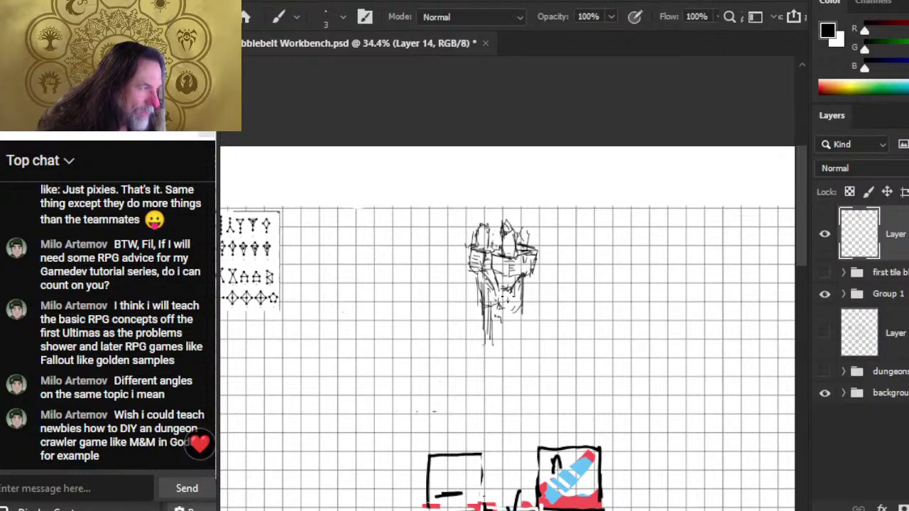
{"action": "mouse_move", "coordinate": [521, 284]}
{"action": "left_mouse_down"}
{"action": "mouse_move", "coordinate": [522, 312]}
{"action": "mouse_move", "coordinate": [519, 298]}
{"action": "left_mouse_up"}
{"action": "left_click_drag", "start_coordinate": [526, 290], "coordinate": [523, 314]}
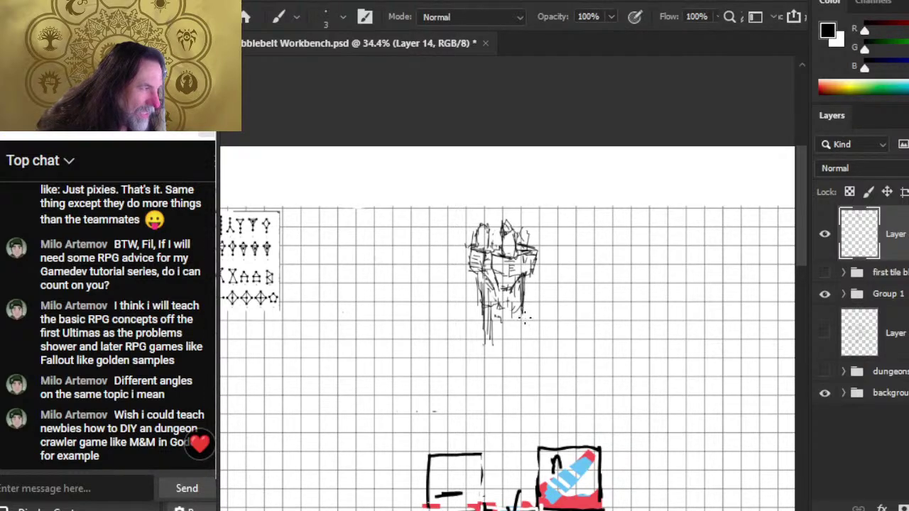
{"action": "key", "text": "e"}
{"action": "mouse_move", "coordinate": [490, 346]}
{"action": "left_mouse_down"}
{"action": "mouse_move", "coordinate": [488, 311]}
{"action": "mouse_move", "coordinate": [501, 322]}
{"action": "left_mouse_up"}
{"action": "key", "text": "b"}
- Add short strokes and dense vertical streaks across the rock's underside and lower right
{"action": "left_click_drag", "start_coordinate": [493, 319], "coordinate": [501, 324]}
{"action": "left_click_drag", "start_coordinate": [501, 317], "coordinate": [513, 324]}
{"action": "left_click_drag", "start_coordinate": [512, 289], "coordinate": [513, 321]}
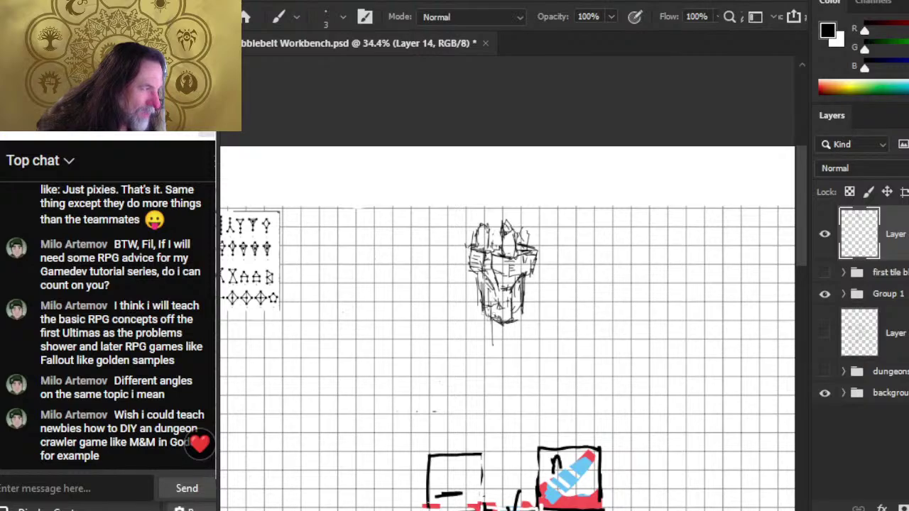
{"action": "mouse_move", "coordinate": [503, 283]}
{"action": "left_mouse_down"}
{"action": "mouse_move", "coordinate": [506, 324]}
{"action": "mouse_move", "coordinate": [502, 311]}
{"action": "left_mouse_up"}
{"action": "left_click_drag", "start_coordinate": [496, 288], "coordinate": [504, 315]}
{"action": "key", "text": "e"}
{"action": "key", "text": "b"}
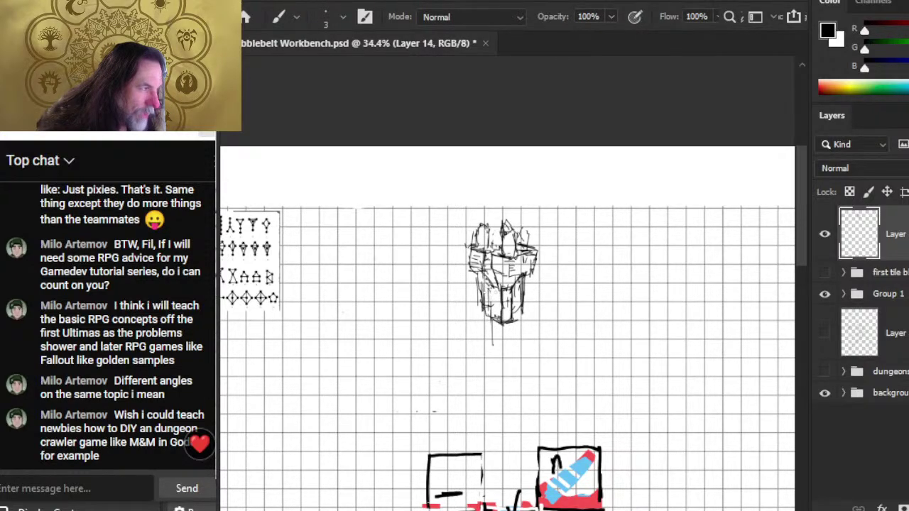
{"action": "mouse_move", "coordinate": [478, 277]}
{"action": "left_mouse_down"}
{"action": "mouse_move", "coordinate": [490, 287]}
{"action": "mouse_move", "coordinate": [481, 292]}
{"action": "left_mouse_up"}
- Erase stray strokes on the island's left edge and redraw them cleanly
{"action": "key", "text": "e"}
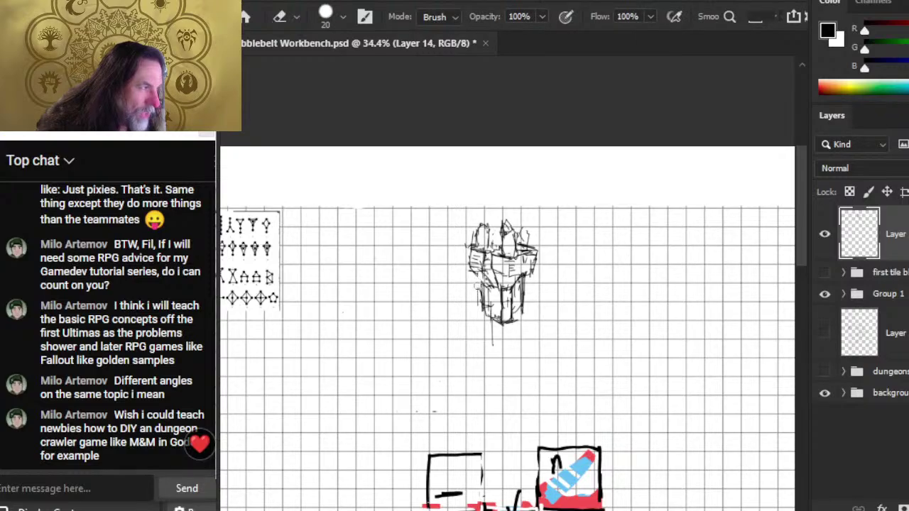
{"action": "key", "text": "b"}
{"action": "key", "text": "e"}
{"action": "mouse_move", "coordinate": [467, 256]}
{"action": "left_mouse_down"}
{"action": "mouse_move", "coordinate": [466, 271]}
{"action": "mouse_move", "coordinate": [469, 263]}
{"action": "mouse_move", "coordinate": [472, 275]}
{"action": "mouse_move", "coordinate": [487, 277]}
{"action": "left_mouse_up"}
{"action": "key", "text": "b"}
{"action": "key", "text": "e"}
{"action": "key", "text": "b"}
{"action": "key", "text": "e"}
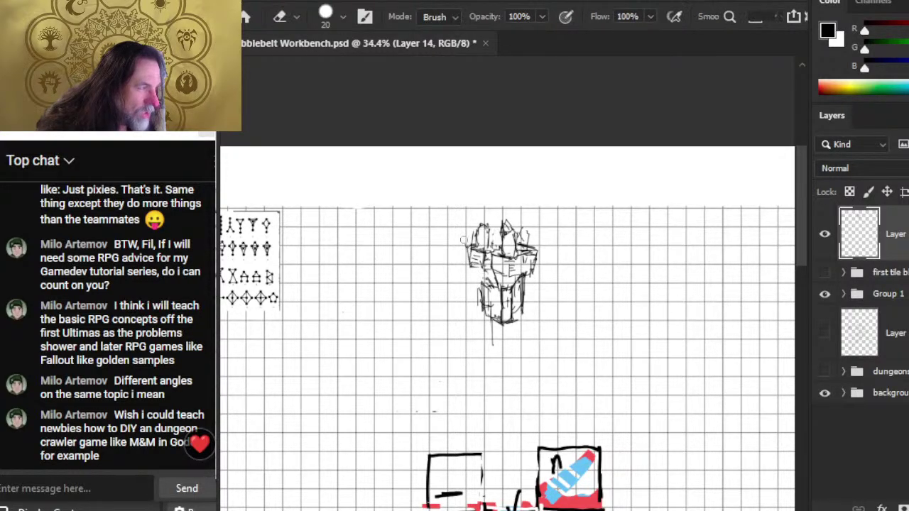
{"action": "key", "text": "b"}
{"action": "left_click_drag", "start_coordinate": [468, 243], "coordinate": [475, 267]}
{"action": "mouse_move", "coordinate": [470, 250]}
{"action": "left_mouse_down"}
{"action": "mouse_move", "coordinate": [470, 270]}
{"action": "mouse_move", "coordinate": [487, 255]}
{"action": "mouse_move", "coordinate": [471, 271]}
{"action": "left_mouse_up"}
{"action": "key", "text": "e"}
{"action": "key", "text": "b"}
{"action": "mouse_move", "coordinate": [470, 268]}
{"action": "left_mouse_down"}
{"action": "mouse_move", "coordinate": [485, 280]}
{"action": "mouse_move", "coordinate": [471, 273]}
{"action": "left_mouse_up"}
{"action": "key", "text": "e"}
{"action": "key", "text": "b"}
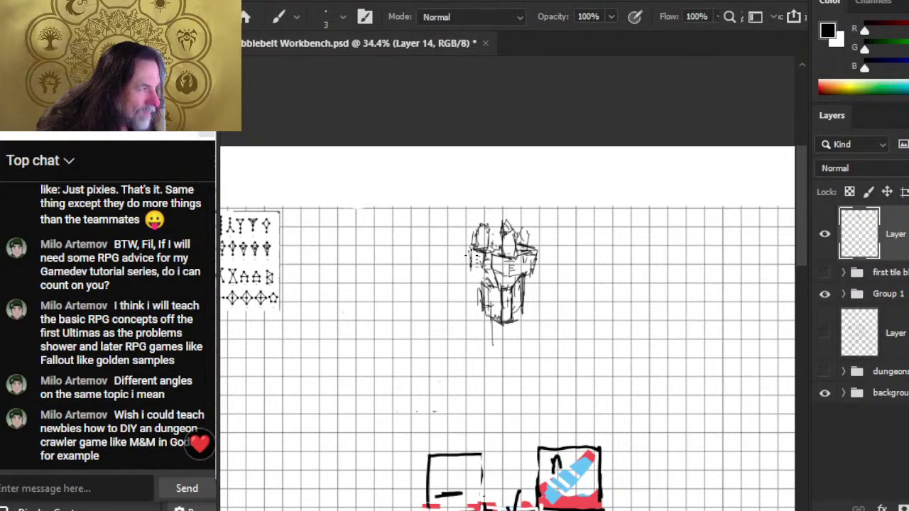
- Darken the island's upper left, rework its upper right, and erase marks near the top
{"action": "left_click_drag", "start_coordinate": [482, 242], "coordinate": [501, 256]}
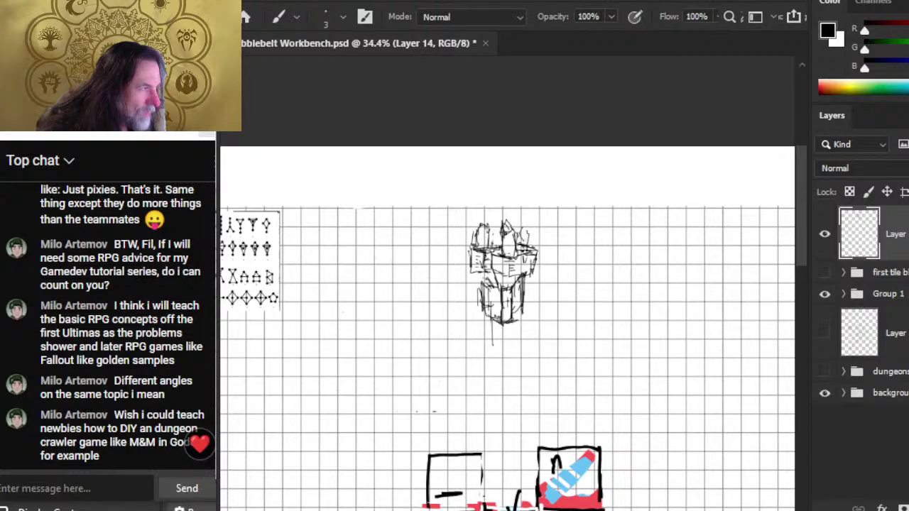
{"action": "key", "text": "e"}
{"action": "left_click_drag", "start_coordinate": [528, 228], "coordinate": [528, 246]}
{"action": "key", "text": "b"}
{"action": "mouse_move", "coordinate": [524, 233]}
{"action": "left_mouse_down"}
{"action": "mouse_move", "coordinate": [537, 248]}
{"action": "mouse_move", "coordinate": [499, 249]}
{"action": "left_mouse_up"}
{"action": "key", "text": "e"}
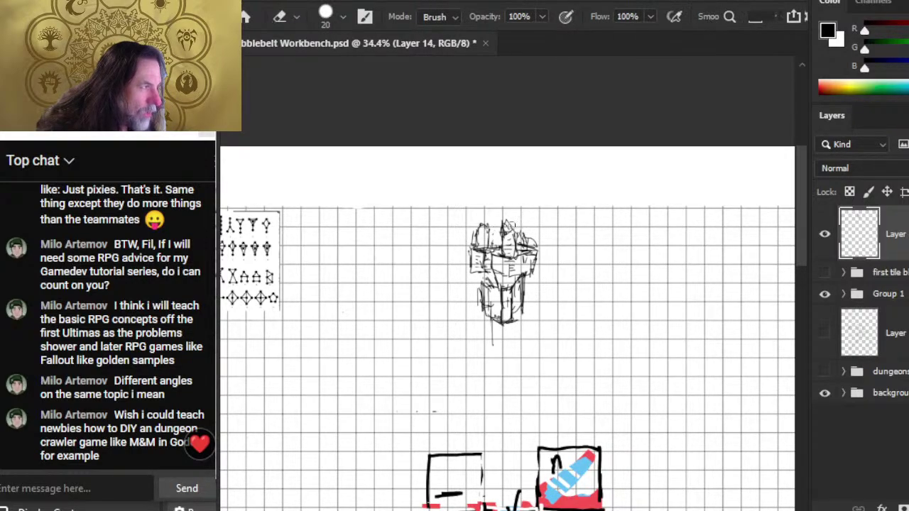
{"action": "key", "text": "b"}
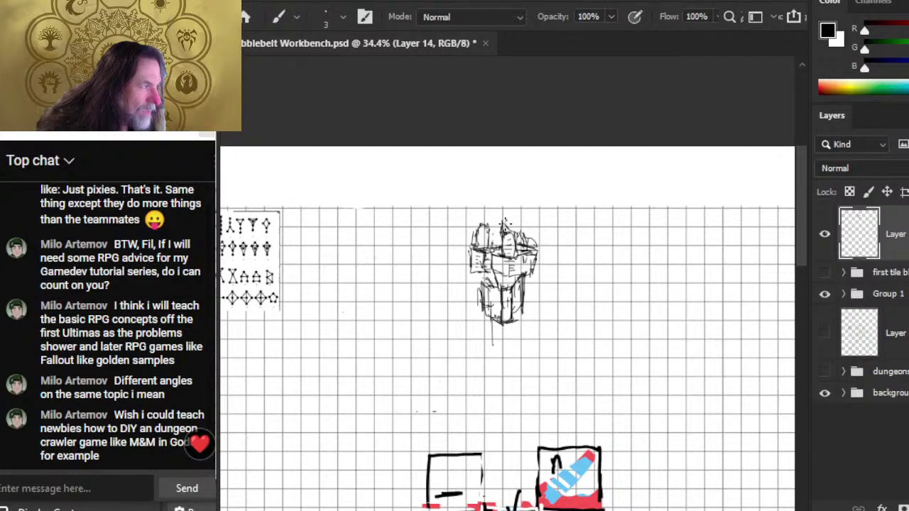
{"action": "key", "text": "e"}
{"action": "mouse_move", "coordinate": [475, 225]}
{"action": "left_mouse_down"}
{"action": "mouse_move", "coordinate": [482, 240]}
{"action": "mouse_move", "coordinate": [486, 233]}
{"action": "mouse_move", "coordinate": [476, 242]}
{"action": "mouse_move", "coordinate": [489, 224]}
{"action": "left_mouse_up"}
{"action": "key", "text": "b"}
- Erase strokes at the island's right shoulder and add a short stroke along its top
{"action": "key", "text": "e"}
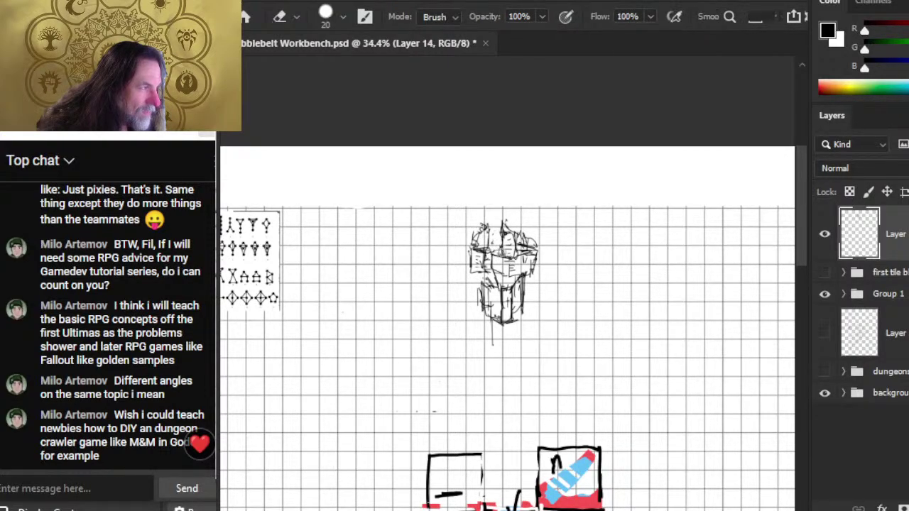
{"action": "key", "text": "b"}
{"action": "key", "text": "e"}
{"action": "key", "text": "b"}
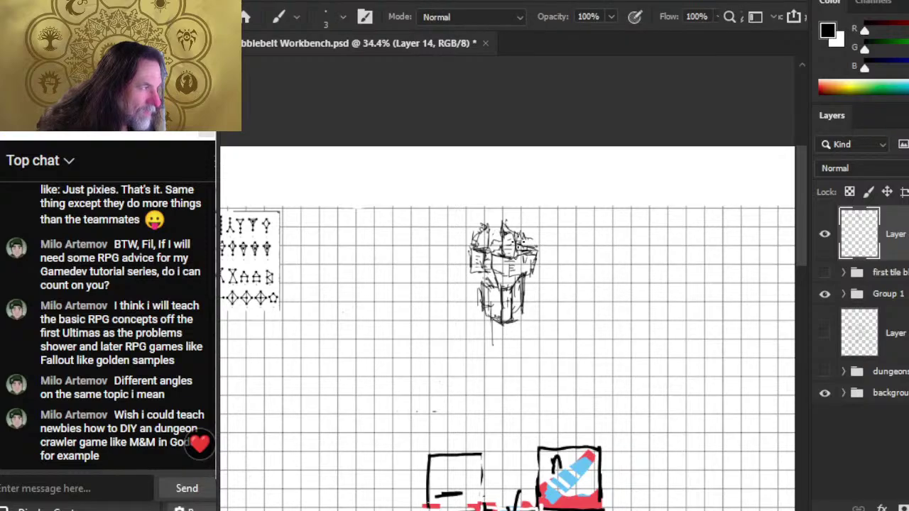
{"action": "key", "text": "e"}
{"action": "left_click_drag", "start_coordinate": [533, 234], "coordinate": [531, 246]}
{"action": "key", "text": "b"}
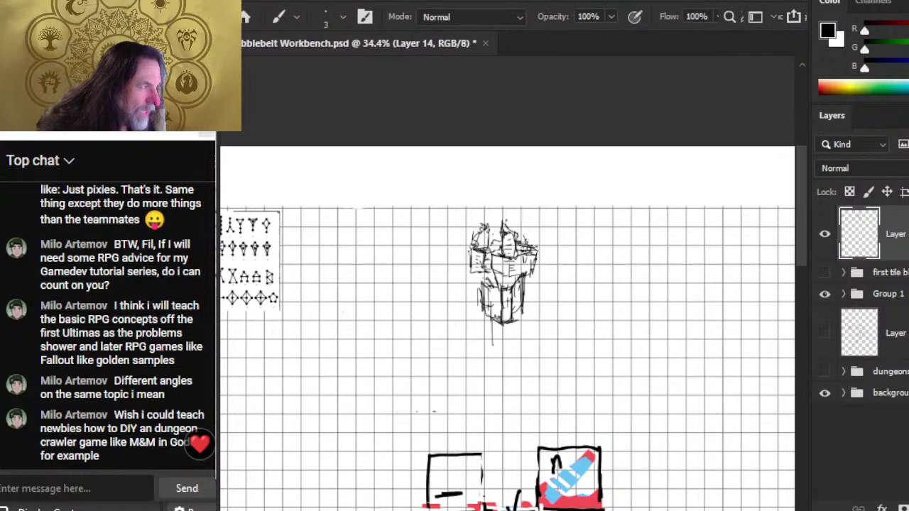
{"action": "key", "text": "e"}
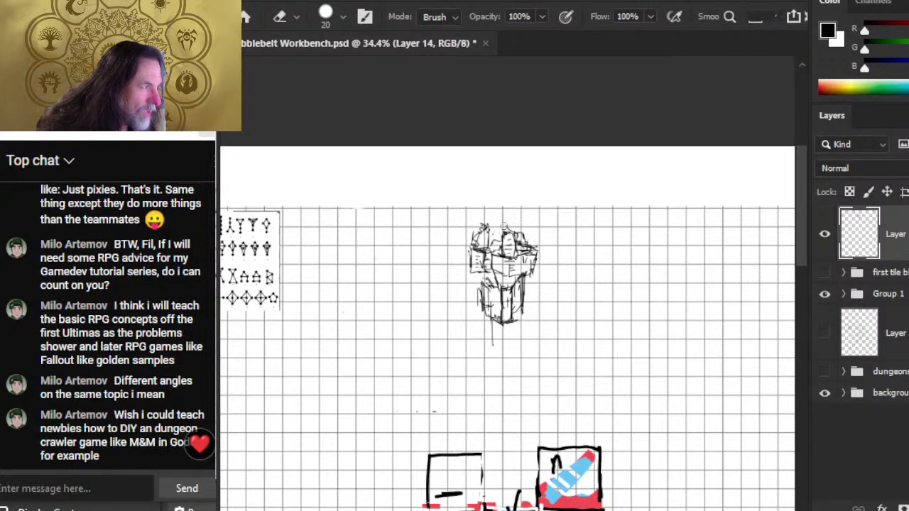
{"action": "key", "text": "b"}
{"action": "mouse_move", "coordinate": [502, 223]}
{"action": "left_mouse_down"}
{"action": "mouse_move", "coordinate": [504, 249]}
{"action": "mouse_move", "coordinate": [544, 257]}
{"action": "left_mouse_up"}
{"action": "key", "text": "e"}
{"action": "key", "text": "b"}
- Erase the stray marks across the island's left side
{"action": "key", "text": "e"}
{"action": "key", "text": "b"}
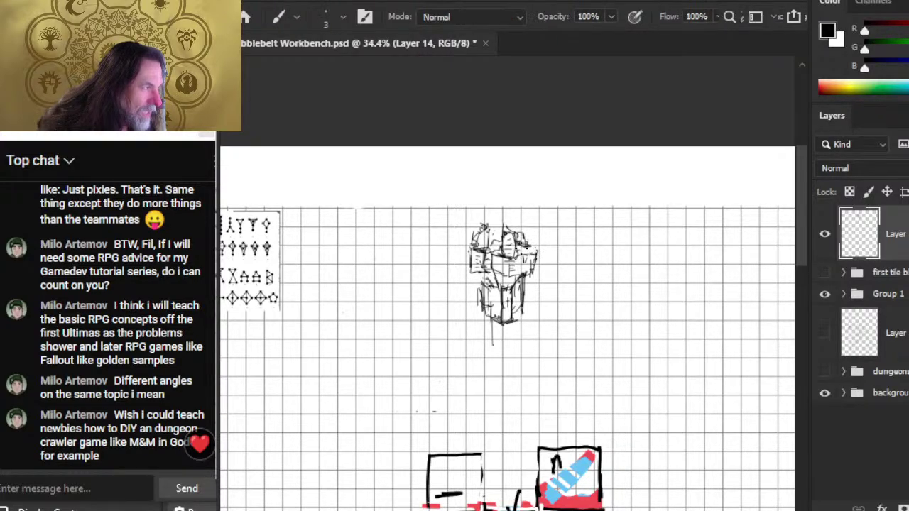
{"action": "key", "text": "e"}
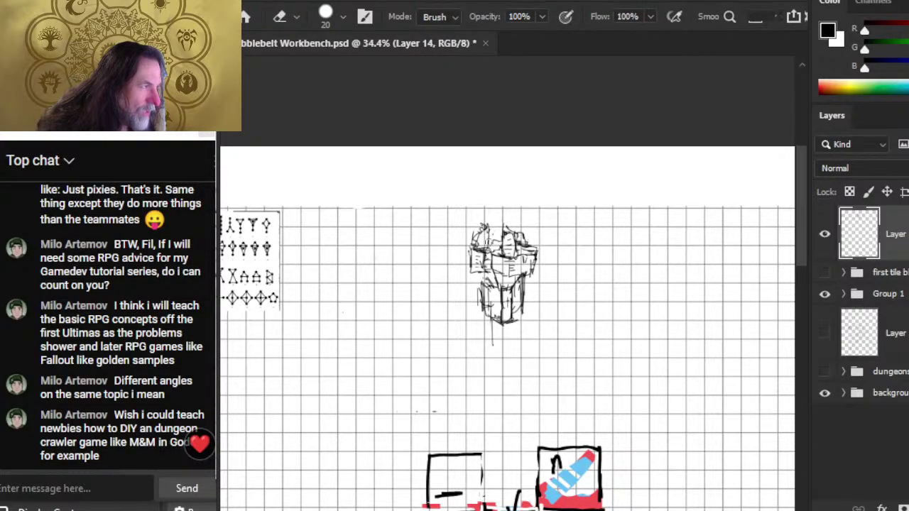
{"action": "key", "text": "b"}
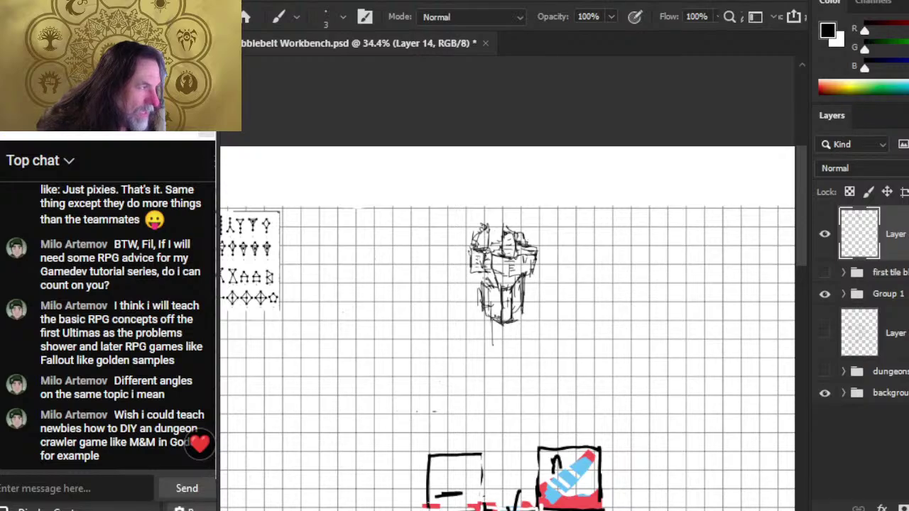
{"action": "key", "text": "e"}
{"action": "mouse_move", "coordinate": [469, 246]}
{"action": "left_mouse_down"}
{"action": "mouse_move", "coordinate": [489, 253]}
{"action": "mouse_move", "coordinate": [477, 275]}
{"action": "mouse_move", "coordinate": [486, 272]}
{"action": "mouse_move", "coordinate": [469, 271]}
{"action": "mouse_move", "coordinate": [483, 273]}
{"action": "mouse_move", "coordinate": [494, 291]}
{"action": "mouse_move", "coordinate": [503, 274]}
{"action": "mouse_move", "coordinate": [525, 268]}
{"action": "left_mouse_up"}
{"action": "key", "text": "b"}
{"action": "key", "text": "e"}
{"action": "key", "text": "b"}
{"action": "key", "text": "e"}
{"action": "key", "text": "b"}
{"action": "key", "text": "e"}
{"action": "key", "text": "b"}
{"action": "key", "text": "e"}
{"action": "key", "text": "b"}
{"action": "key", "text": "e"}
{"action": "key", "text": "b"}
- Add a loose curved outline of strokes along the island's right and bottom
{"action": "mouse_move", "coordinate": [518, 275]}
{"action": "left_mouse_down"}
{"action": "mouse_move", "coordinate": [528, 260]}
{"action": "mouse_move", "coordinate": [521, 313]}
{"action": "left_mouse_up"}
{"action": "key", "text": "e"}
{"action": "key", "text": "b"}
{"action": "left_click_drag", "start_coordinate": [529, 275], "coordinate": [519, 316]}
{"action": "mouse_move", "coordinate": [522, 289]}
{"action": "left_mouse_down"}
{"action": "mouse_move", "coordinate": [520, 317]}
{"action": "mouse_move", "coordinate": [503, 323]}
{"action": "left_mouse_up"}
{"action": "key", "text": "e"}
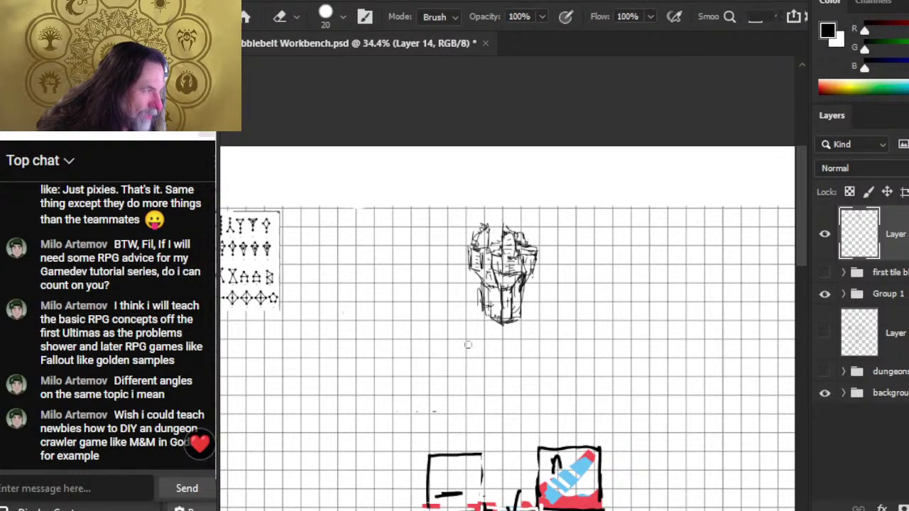
{"action": "left_click_drag", "start_coordinate": [576, 308], "coordinate": [500, 325]}
- With the fine pencil, draw the second rock island's outline and add small marks at its top left
{"action": "key", "text": "b"}
{"action": "mouse_move", "coordinate": [494, 272]}
{"action": "left_mouse_down"}
{"action": "mouse_move", "coordinate": [492, 304]}
{"action": "mouse_move", "coordinate": [506, 345]}
{"action": "mouse_move", "coordinate": [530, 307]}
{"action": "left_mouse_up"}
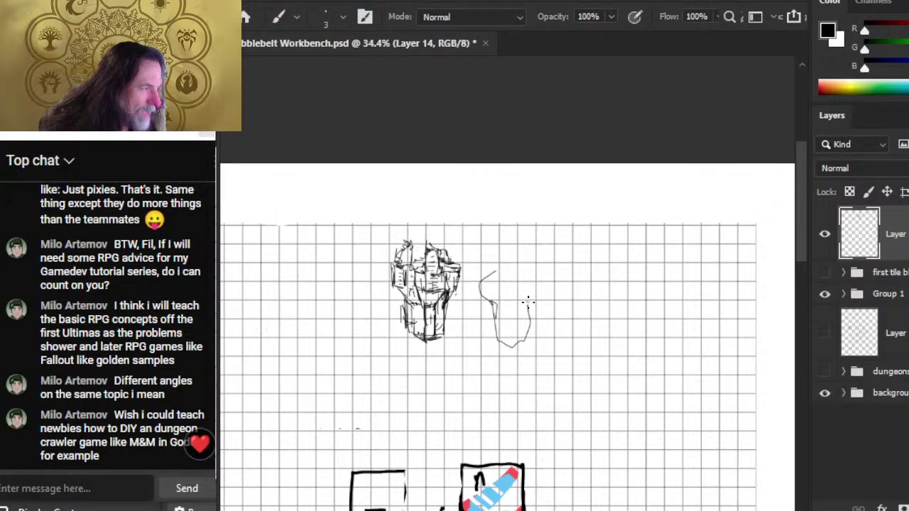
{"action": "mouse_move", "coordinate": [486, 275]}
{"action": "left_mouse_down"}
{"action": "mouse_move", "coordinate": [481, 299]}
{"action": "mouse_move", "coordinate": [483, 278]}
{"action": "mouse_move", "coordinate": [509, 277]}
{"action": "mouse_move", "coordinate": [487, 277]}
{"action": "mouse_move", "coordinate": [492, 284]}
{"action": "mouse_move", "coordinate": [503, 274]}
{"action": "mouse_move", "coordinate": [493, 260]}
{"action": "mouse_move", "coordinate": [513, 282]}
{"action": "left_mouse_up"}
- Erase stray strokes on the second island's right edge and add short strokes along its edge
{"action": "key", "text": "e"}
{"action": "key", "text": "b"}
{"action": "key", "text": "e"}
{"action": "key", "text": "b"}
{"action": "key", "text": "e"}
{"action": "key", "text": "b"}
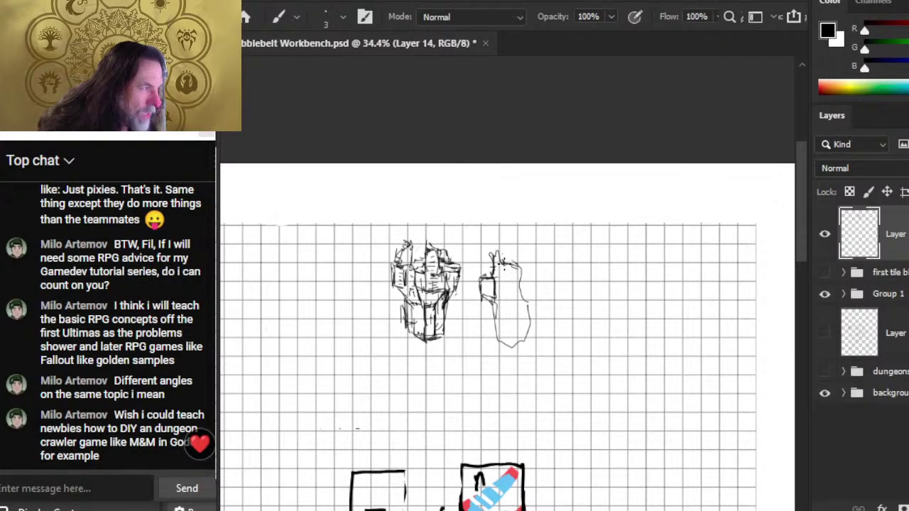
{"action": "key", "text": "e"}
{"action": "key", "text": "b"}
{"action": "key", "text": "e"}
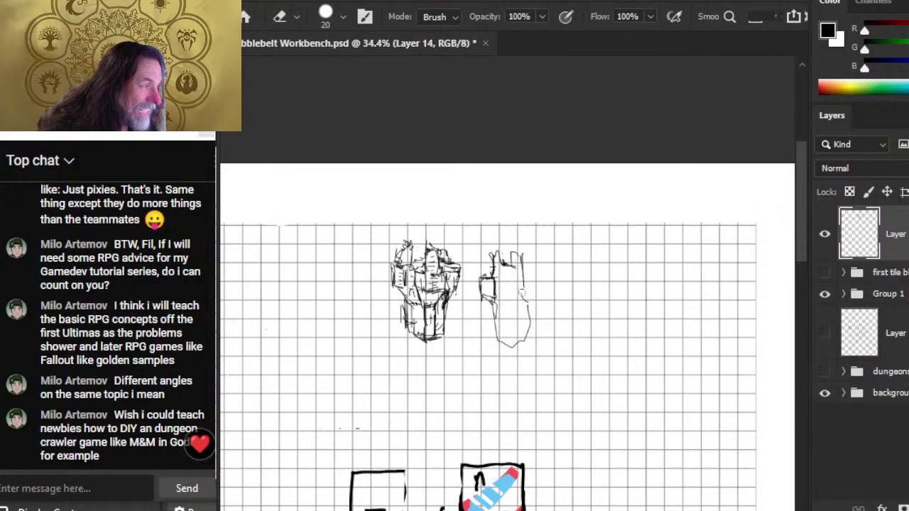
{"action": "key", "text": "b"}
{"action": "key", "text": "e"}
{"action": "mouse_move", "coordinate": [525, 297]}
{"action": "left_mouse_down"}
{"action": "mouse_move", "coordinate": [525, 258]}
{"action": "mouse_move", "coordinate": [525, 302]}
{"action": "left_mouse_up"}
{"action": "key", "text": "b"}
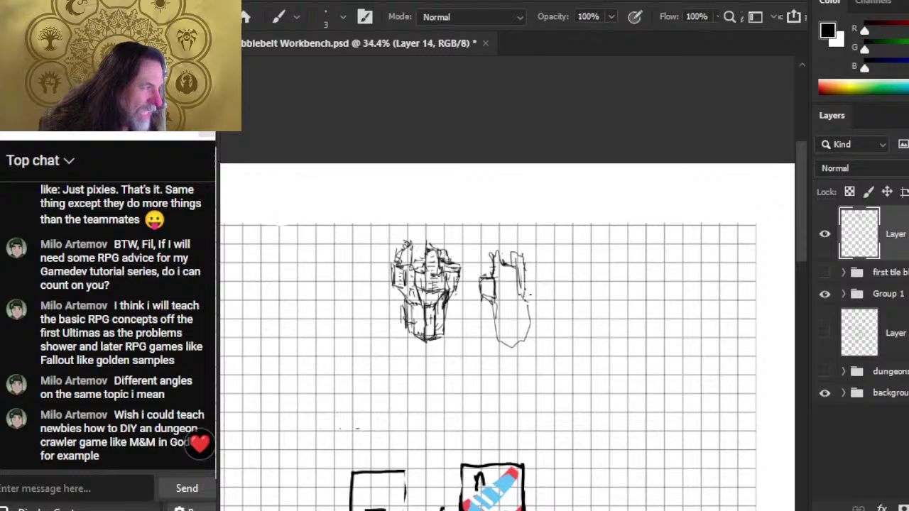
{"action": "mouse_move", "coordinate": [524, 261]}
{"action": "left_mouse_down"}
{"action": "mouse_move", "coordinate": [527, 306]}
{"action": "mouse_move", "coordinate": [526, 260]}
{"action": "mouse_move", "coordinate": [524, 304]}
{"action": "mouse_move", "coordinate": [489, 283]}
{"action": "mouse_move", "coordinate": [504, 273]}
{"action": "mouse_move", "coordinate": [485, 281]}
{"action": "left_mouse_up"}
{"action": "key", "text": "e"}
{"action": "key", "text": "b"}
{"action": "key", "text": "e"}
{"action": "key", "text": "b"}
{"action": "key", "text": "e"}
{"action": "key", "text": "b"}
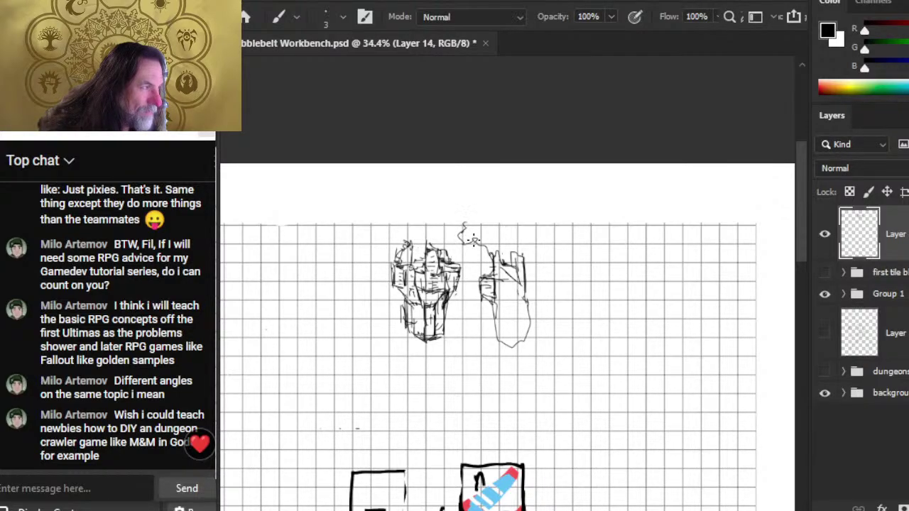
- Sketch leafy foliage on top of the right island and add strokes inside it and along its right edge
{"action": "mouse_move", "coordinate": [485, 243]}
{"action": "left_mouse_down"}
{"action": "mouse_move", "coordinate": [493, 263]}
{"action": "mouse_move", "coordinate": [498, 249]}
{"action": "mouse_move", "coordinate": [488, 254]}
{"action": "left_mouse_up"}
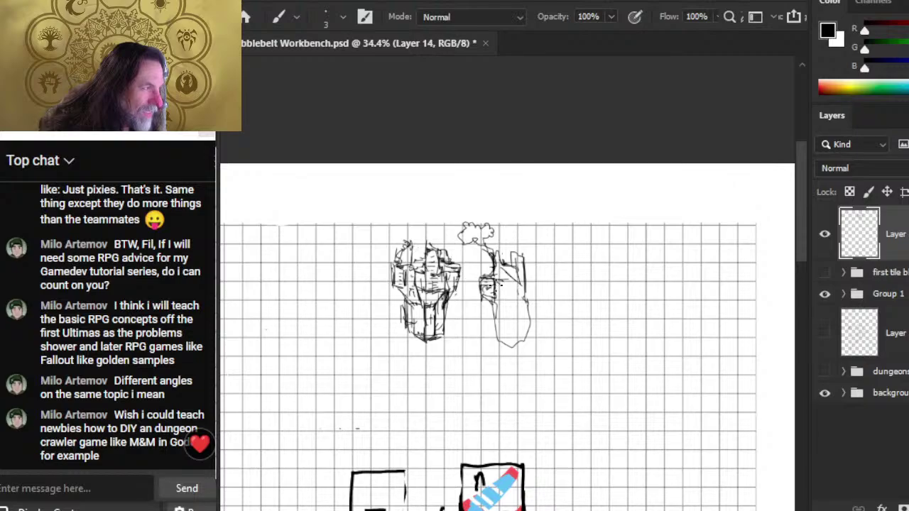
{"action": "left_click_drag", "start_coordinate": [485, 302], "coordinate": [513, 314]}
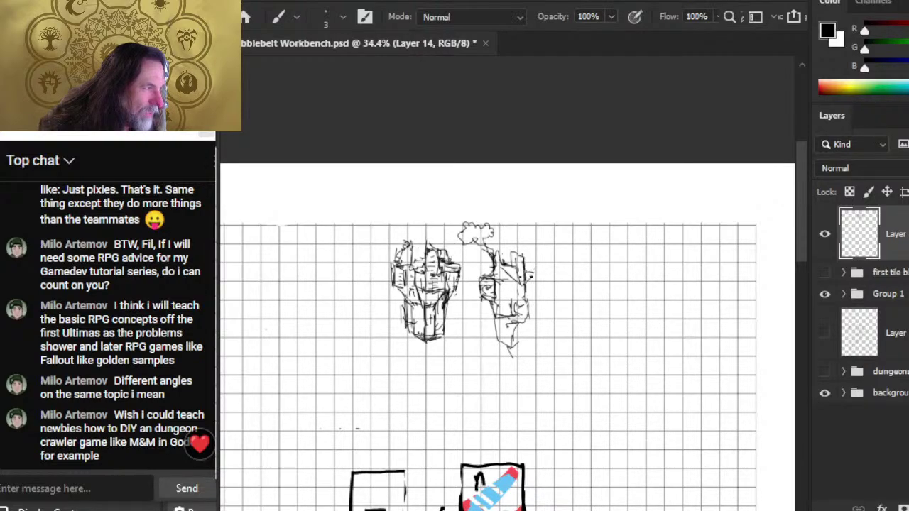
{"action": "mouse_move", "coordinate": [530, 273]}
{"action": "left_mouse_down"}
{"action": "mouse_move", "coordinate": [538, 275]}
{"action": "mouse_move", "coordinate": [538, 261]}
{"action": "left_mouse_up"}
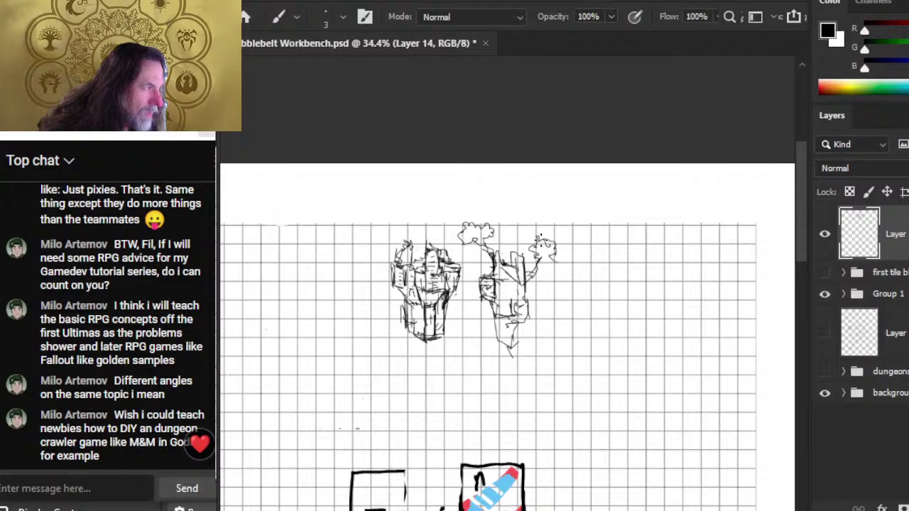
{"action": "left_click_drag", "start_coordinate": [541, 269], "coordinate": [549, 267]}
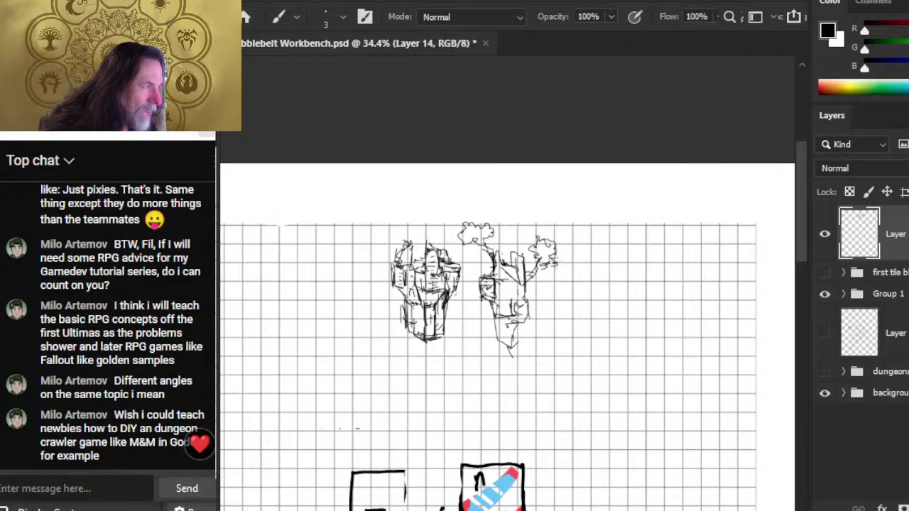
- Erase and redraw strokes in the right island's middle and lower left, adding strokes on its left side
{"action": "key", "text": "e"}
{"action": "left_click_drag", "start_coordinate": [510, 278], "coordinate": [518, 275]}
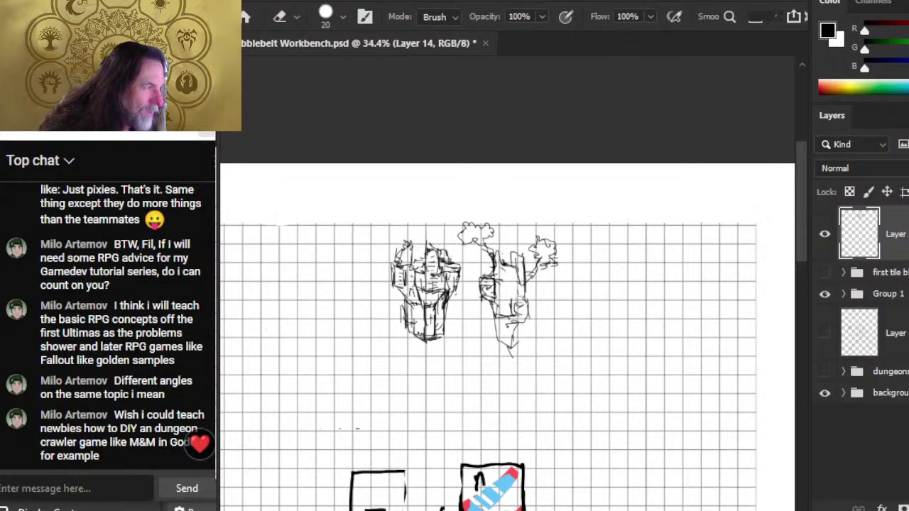
{"action": "key", "text": "b"}
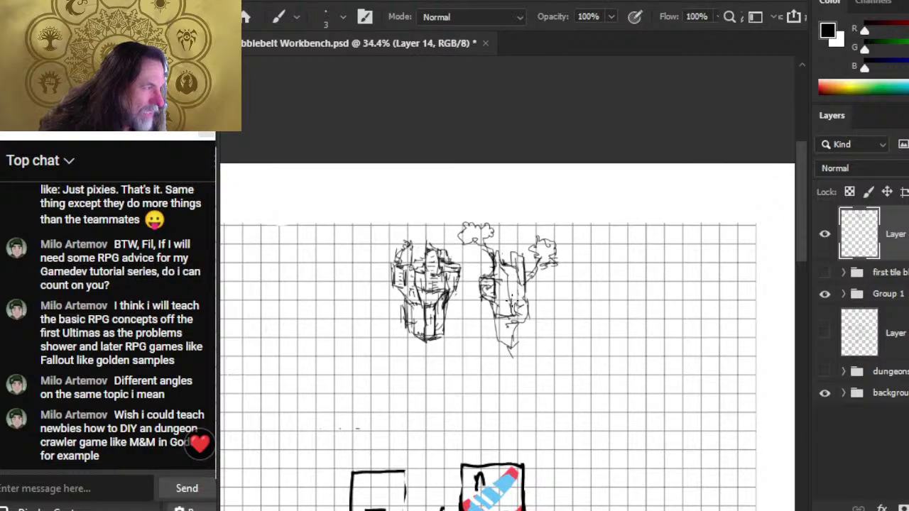
{"action": "key", "text": "e"}
{"action": "key", "text": "b"}
{"action": "left_click_drag", "start_coordinate": [507, 277], "coordinate": [509, 307]}
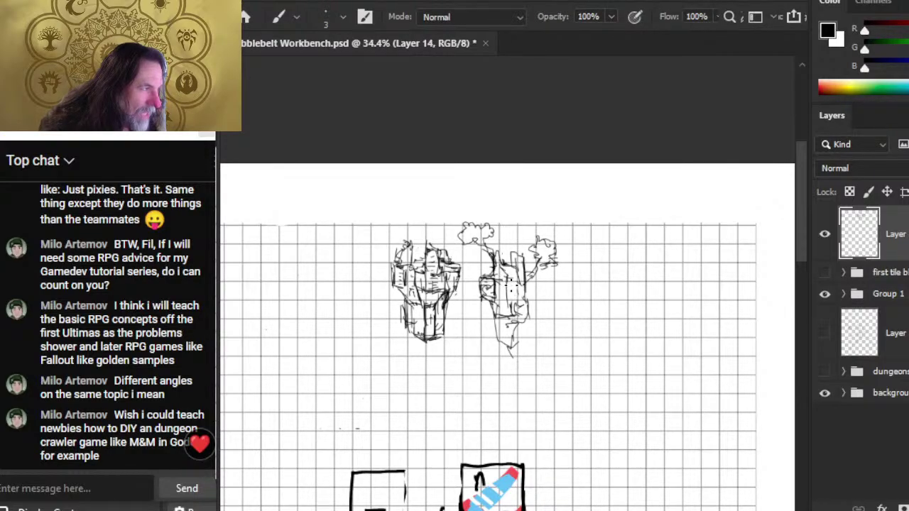
{"action": "key", "text": "e"}
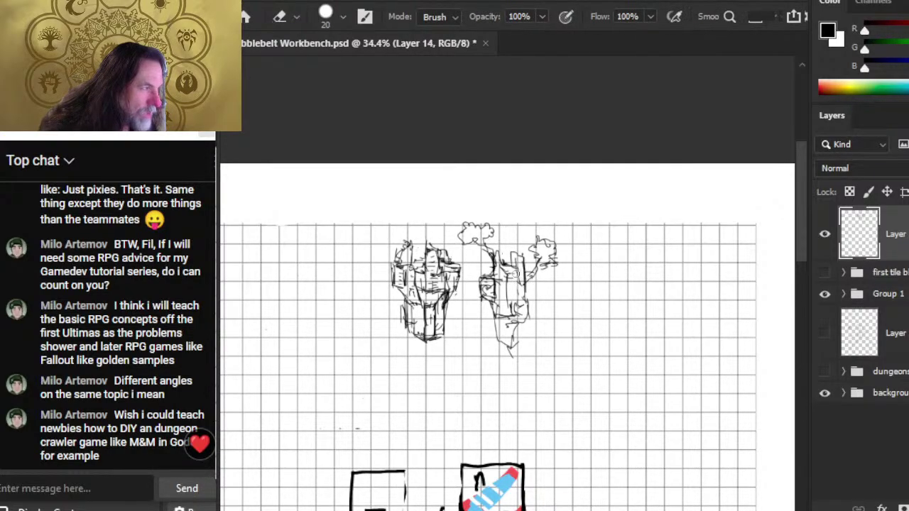
{"action": "mouse_move", "coordinate": [516, 273]}
{"action": "left_mouse_down"}
{"action": "mouse_move", "coordinate": [498, 273]}
{"action": "mouse_move", "coordinate": [503, 324]}
{"action": "mouse_move", "coordinate": [497, 273]}
{"action": "mouse_move", "coordinate": [499, 308]}
{"action": "mouse_move", "coordinate": [487, 314]}
{"action": "mouse_move", "coordinate": [478, 275]}
{"action": "left_mouse_up"}
{"action": "key", "text": "b"}
{"action": "key", "text": "e"}
{"action": "key", "text": "b"}
{"action": "key", "text": "e"}
{"action": "key", "text": "b"}
{"action": "key", "text": "e"}
{"action": "key", "text": "b"}
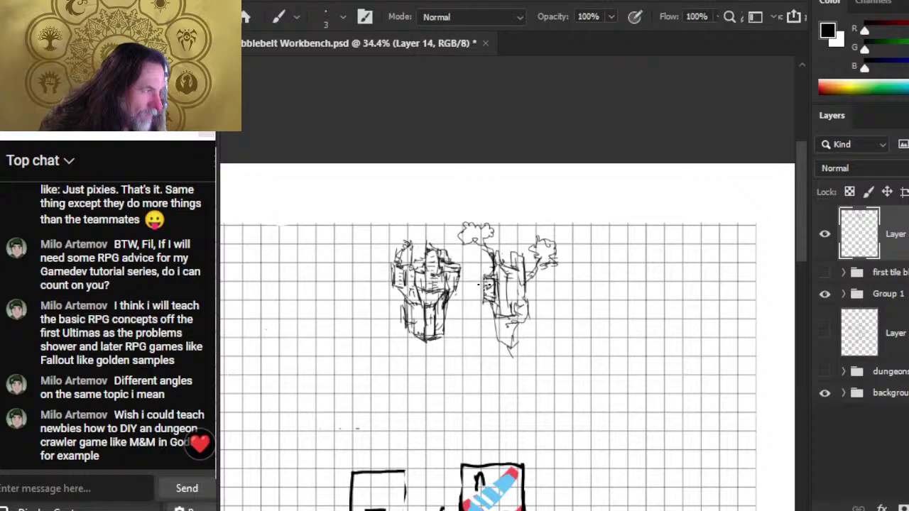
{"action": "key", "text": "e"}
{"action": "left_click_drag", "start_coordinate": [496, 315], "coordinate": [486, 302]}
{"action": "key", "text": "b"}
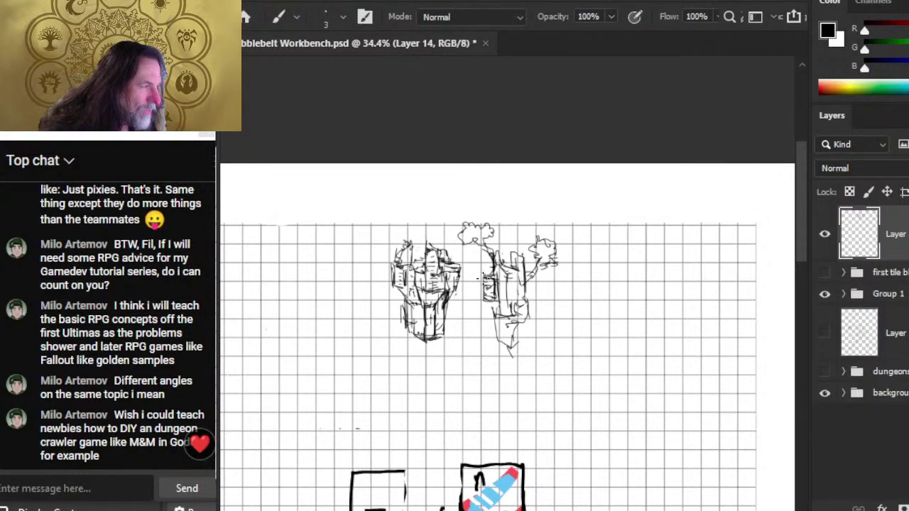
{"action": "mouse_move", "coordinate": [482, 274]}
{"action": "left_mouse_down"}
{"action": "mouse_move", "coordinate": [488, 291]}
{"action": "mouse_move", "coordinate": [497, 271]}
{"action": "left_mouse_up"}
- Touch up small marks, add a vertical stroke to the right tower, and lasso the cloud above
{"action": "key", "text": "e"}
{"action": "key", "text": "b"}
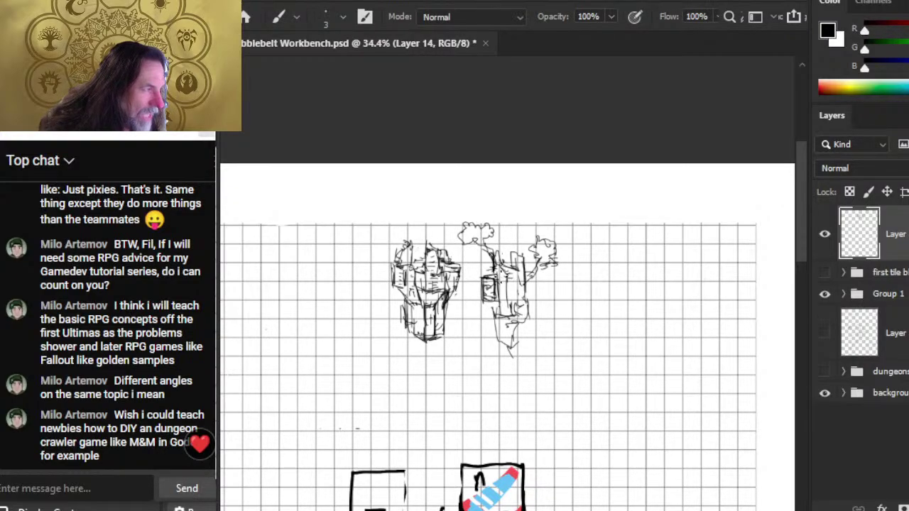
{"action": "key", "text": "e"}
{"action": "key", "text": "b"}
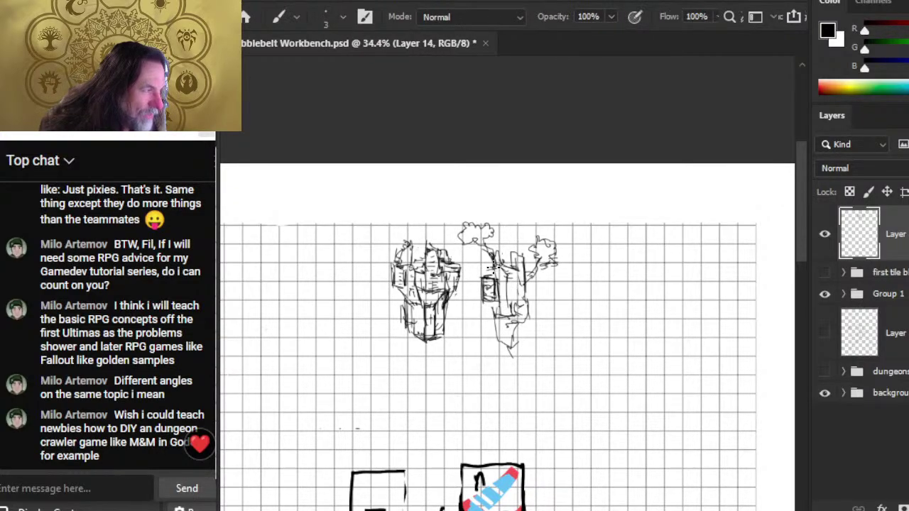
{"action": "key", "text": "e"}
{"action": "mouse_move", "coordinate": [500, 287]}
{"action": "left_mouse_down"}
{"action": "mouse_move", "coordinate": [494, 317]}
{"action": "mouse_move", "coordinate": [499, 301]}
{"action": "mouse_move", "coordinate": [490, 306]}
{"action": "mouse_move", "coordinate": [507, 280]}
{"action": "mouse_move", "coordinate": [530, 299]}
{"action": "mouse_move", "coordinate": [509, 297]}
{"action": "mouse_move", "coordinate": [509, 285]}
{"action": "left_mouse_up"}
{"action": "key", "text": "b"}
{"action": "key", "text": "e"}
{"action": "key", "text": "b"}
{"action": "key", "text": "e"}
{"action": "key", "text": "b"}
{"action": "key", "text": "e"}
{"action": "key", "text": "b"}
{"action": "key", "text": "e"}
{"action": "key", "text": "b"}
{"action": "key", "text": "e"}
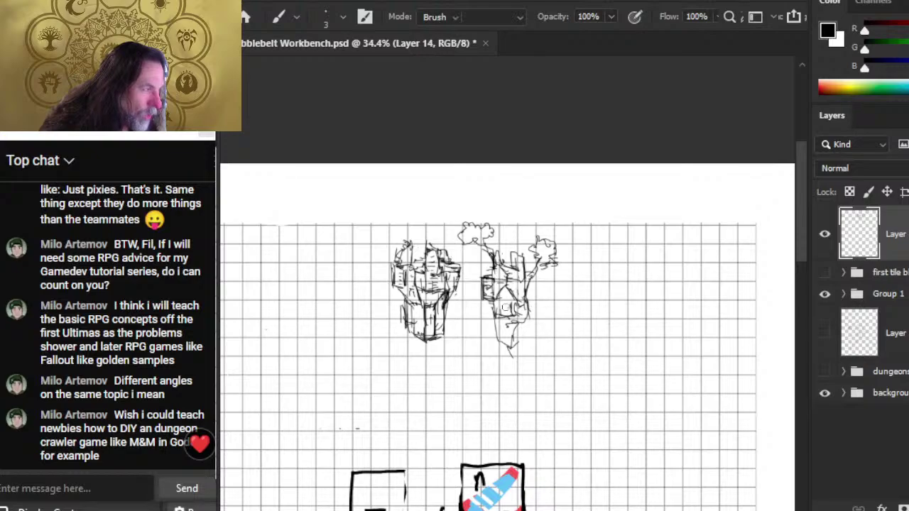
{"action": "key", "text": "b"}
{"action": "key", "text": "e"}
{"action": "key", "text": "b"}
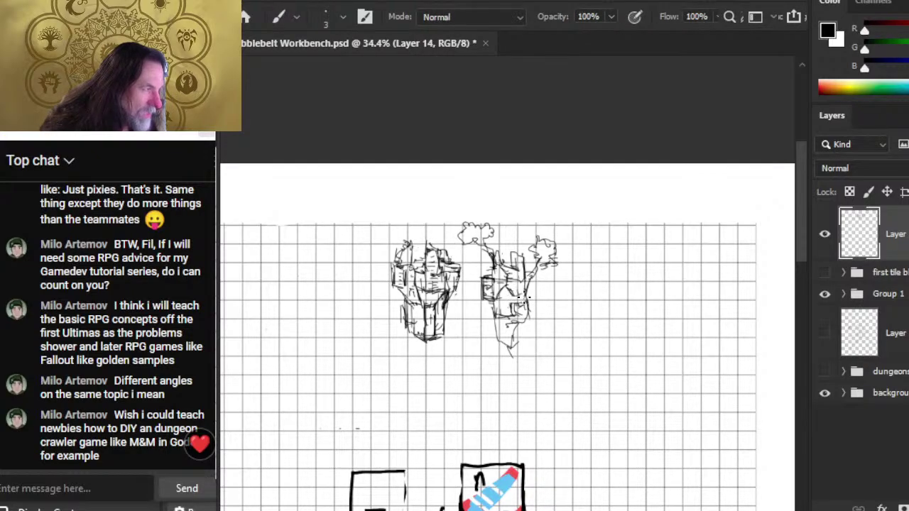
{"action": "key", "text": "e"}
{"action": "key", "text": "b"}
{"action": "key", "text": "e"}
{"action": "key", "text": "b"}
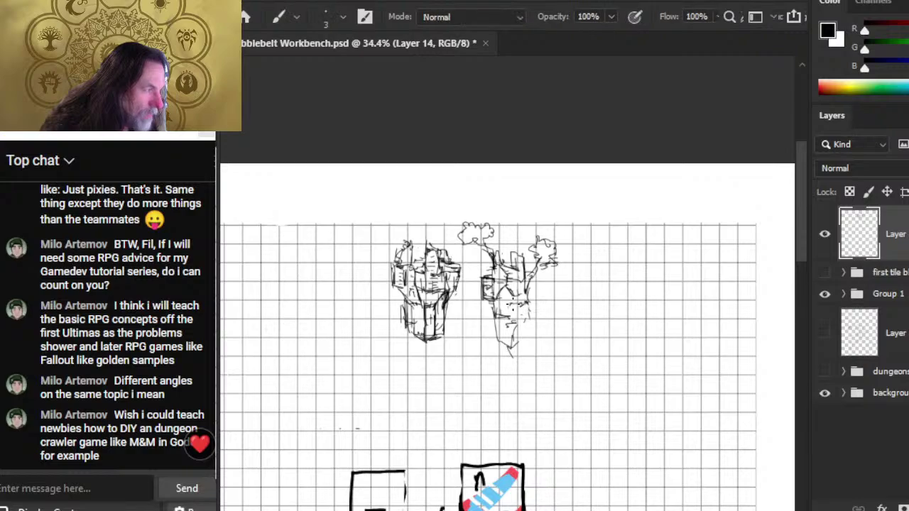
{"action": "left_click_drag", "start_coordinate": [513, 290], "coordinate": [510, 328]}
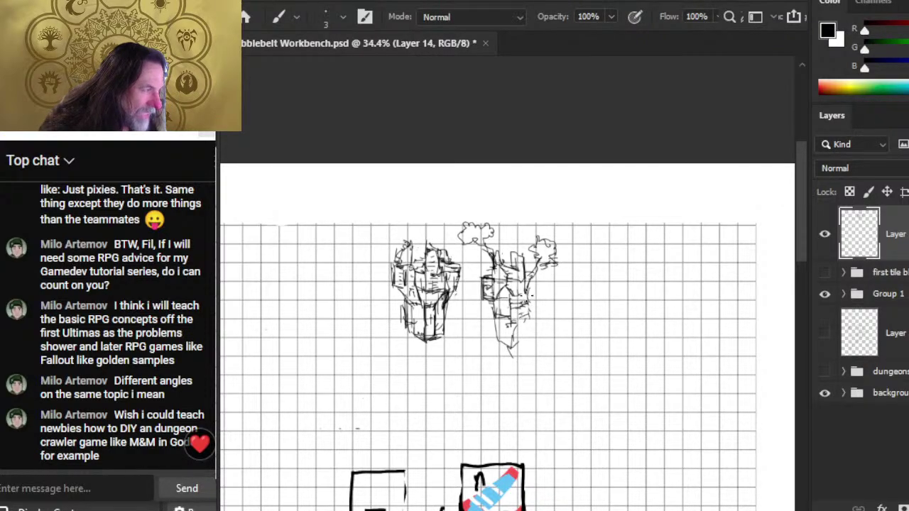
{"action": "key", "text": "e"}
{"action": "key", "text": "b"}
{"action": "key", "text": "e"}
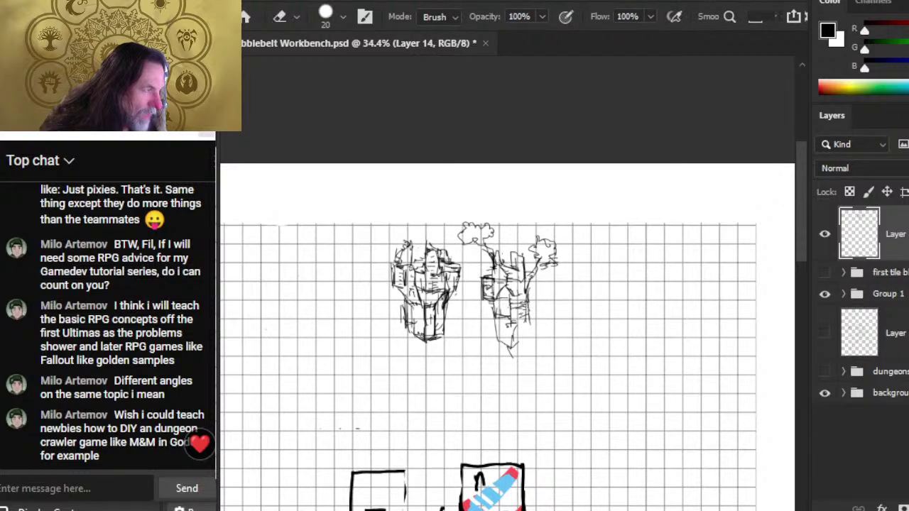
{"action": "key", "text": "b"}
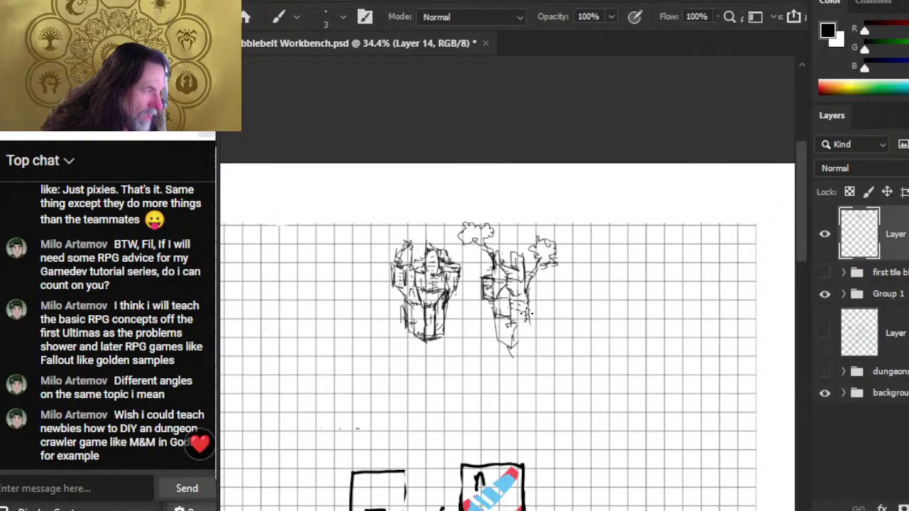
{"action": "key", "text": "e"}
{"action": "key", "text": "b"}
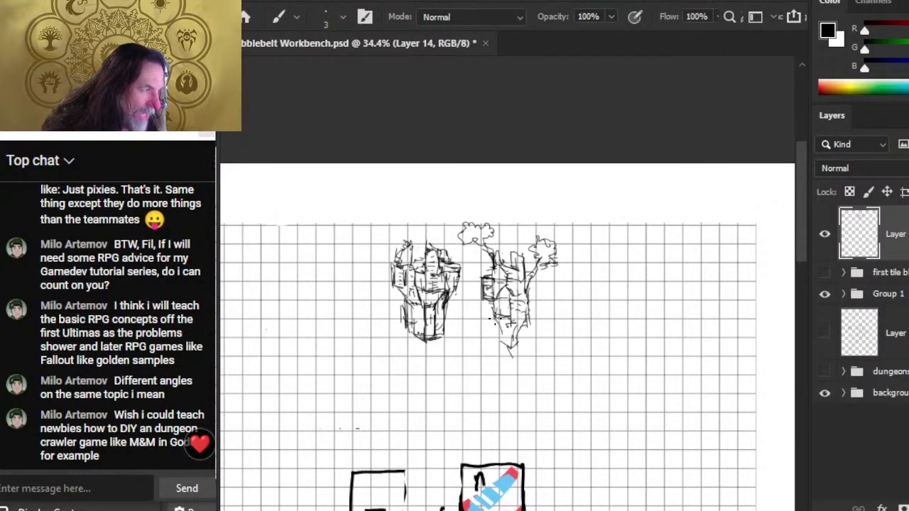
{"action": "key", "text": "e"}
{"action": "key", "text": "b"}
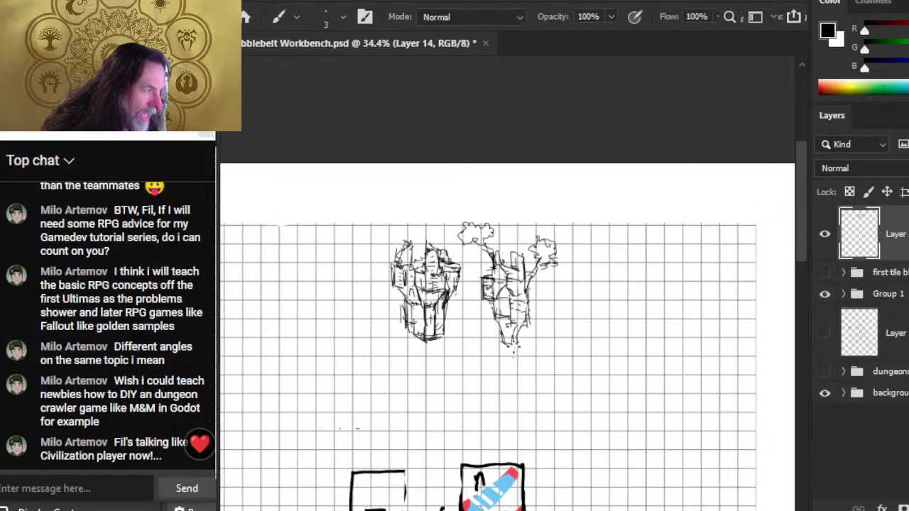
{"action": "key", "text": "e"}
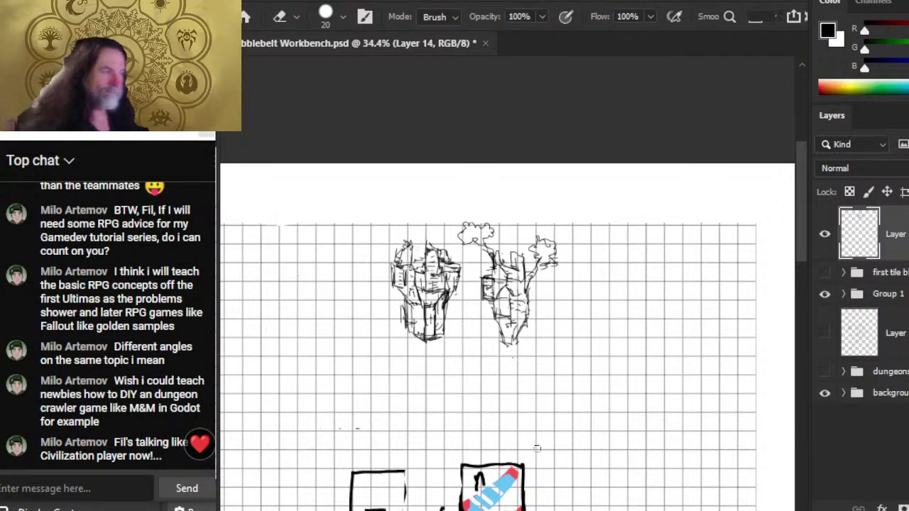
{"action": "key", "text": "l"}
{"action": "mouse_move", "coordinate": [474, 209]}
{"action": "left_mouse_down"}
{"action": "mouse_move", "coordinate": [460, 254]}
{"action": "mouse_move", "coordinate": [473, 211]}
{"action": "left_mouse_up"}
- Free Transform the selected cloud slightly smaller and move it down between the two towers
{"action": "right_click", "coordinate": [402, 213]}
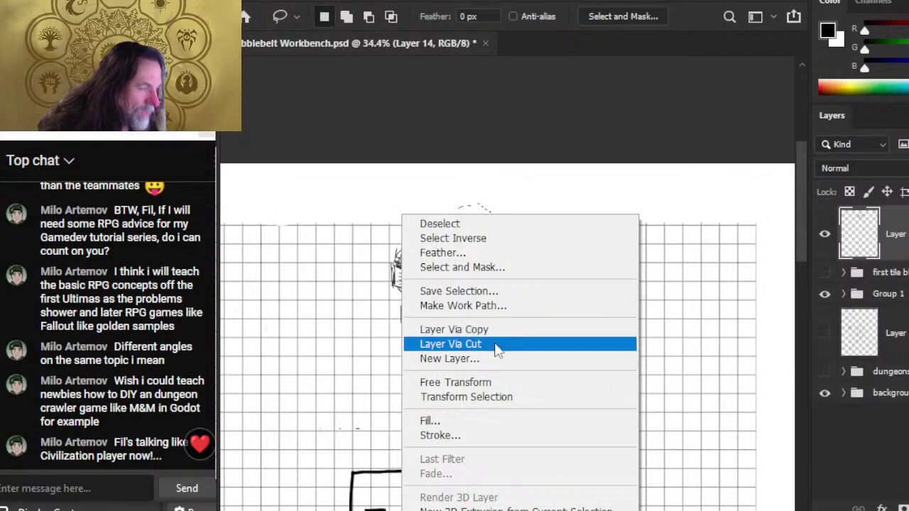
{"action": "left_click", "coordinate": [506, 385]}
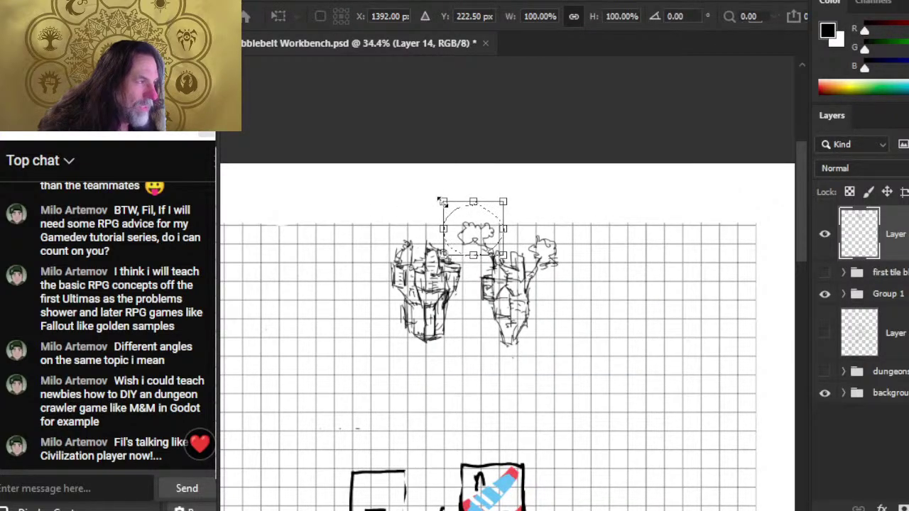
{"action": "left_click_drag", "start_coordinate": [440, 202], "coordinate": [447, 208]}
{"action": "key", "text": "Return"}
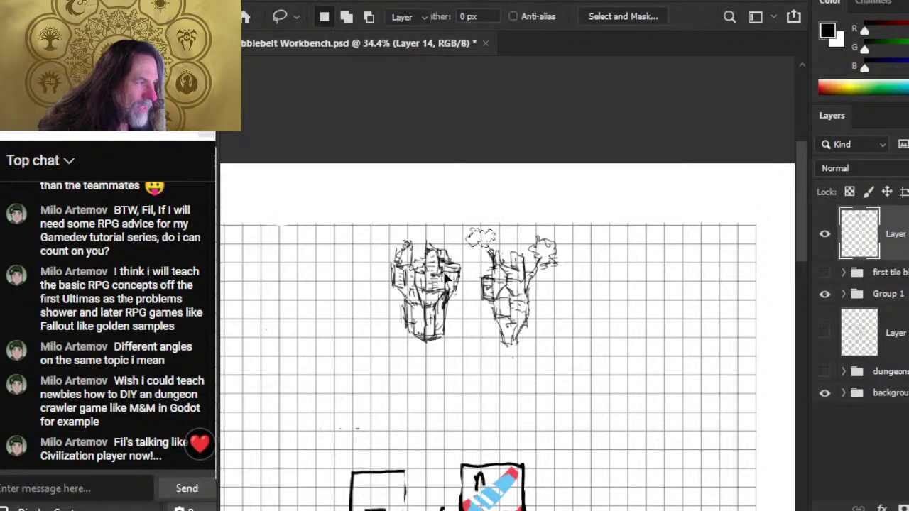
{"action": "left_click_drag", "start_coordinate": [544, 269], "coordinate": [549, 296]}
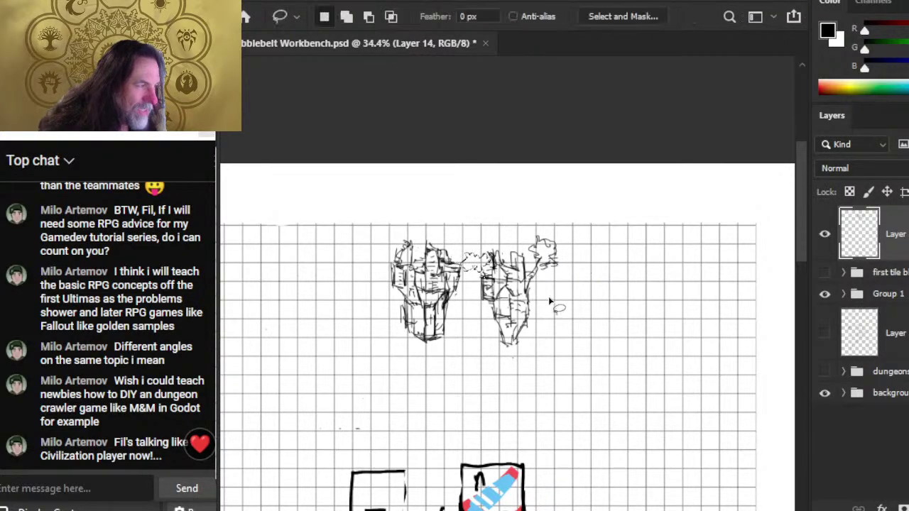
{"action": "left_click", "coordinate": [549, 296]}
- Lasso the right cloud puff, scale it to about 73%, and move it onto the right tower's top
{"action": "mouse_move", "coordinate": [486, 235]}
{"action": "left_mouse_down"}
{"action": "mouse_move", "coordinate": [458, 258]}
{"action": "mouse_move", "coordinate": [467, 306]}
{"action": "mouse_move", "coordinate": [568, 213]}
{"action": "mouse_move", "coordinate": [490, 234]}
{"action": "mouse_move", "coordinate": [554, 249]}
{"action": "mouse_move", "coordinate": [585, 232]}
{"action": "mouse_move", "coordinate": [580, 284]}
{"action": "left_mouse_up"}
{"action": "left_click", "coordinate": [581, 272], "text": "ctrl"}
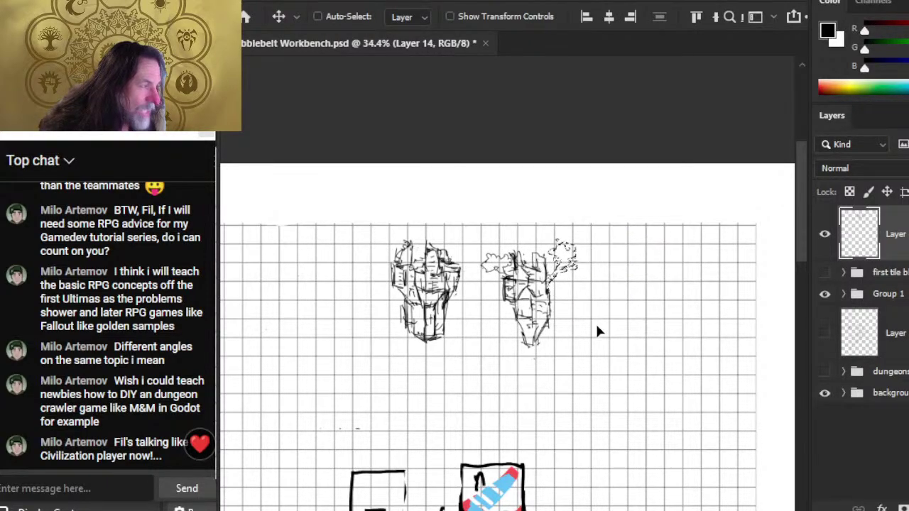
{"action": "right_click", "coordinate": [545, 324]}
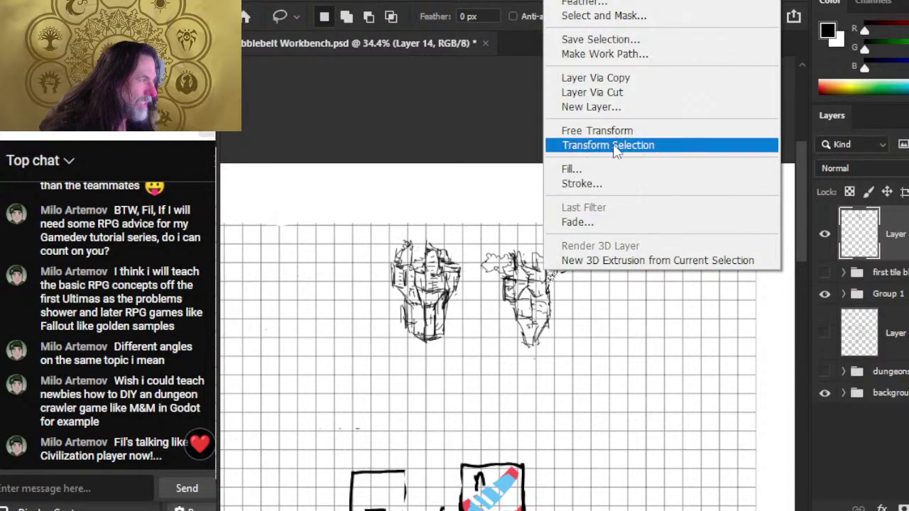
{"action": "left_click", "coordinate": [604, 131]}
{"action": "left_click_drag", "start_coordinate": [591, 232], "coordinate": [573, 253]}
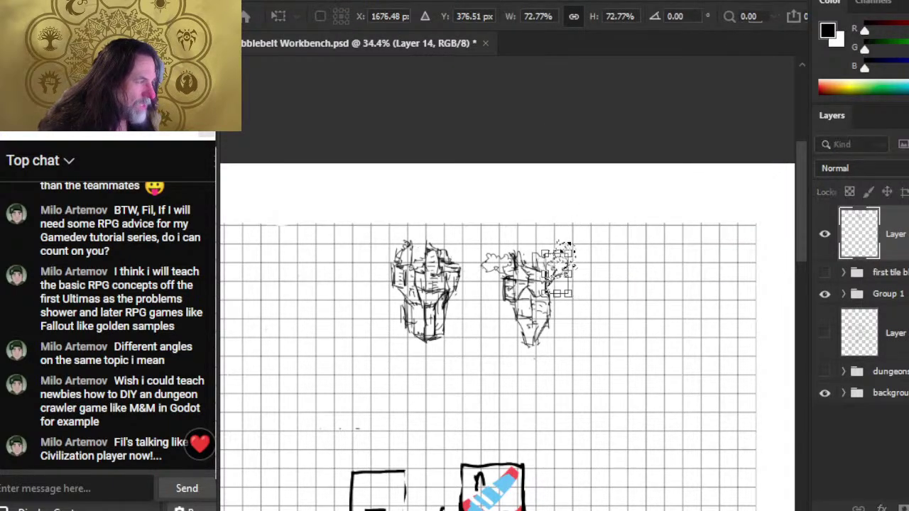
{"action": "key", "text": "Return"}
{"action": "left_click_drag", "start_coordinate": [576, 316], "coordinate": [589, 304]}
- Erase parts of the right sketch's strokes and add small hatch strokes to it
{"action": "key", "text": "b"}
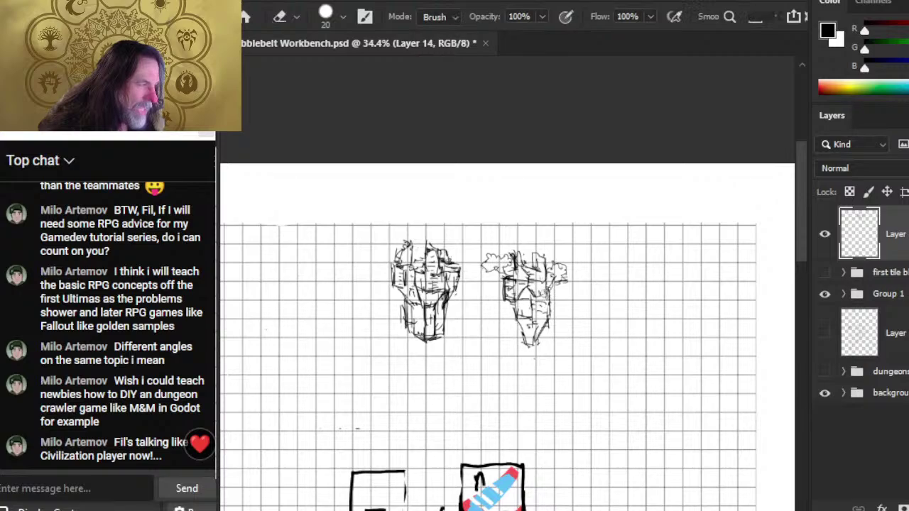
{"action": "key", "text": "b"}
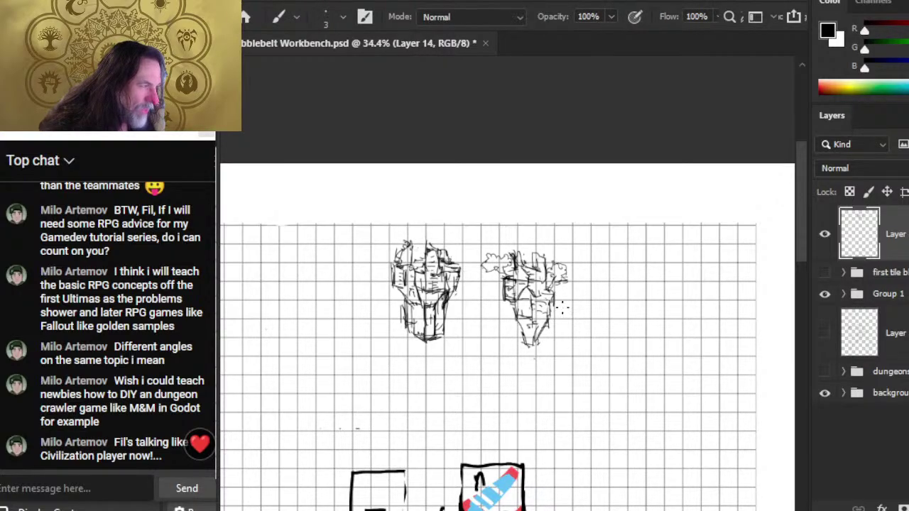
{"action": "key", "text": "e"}
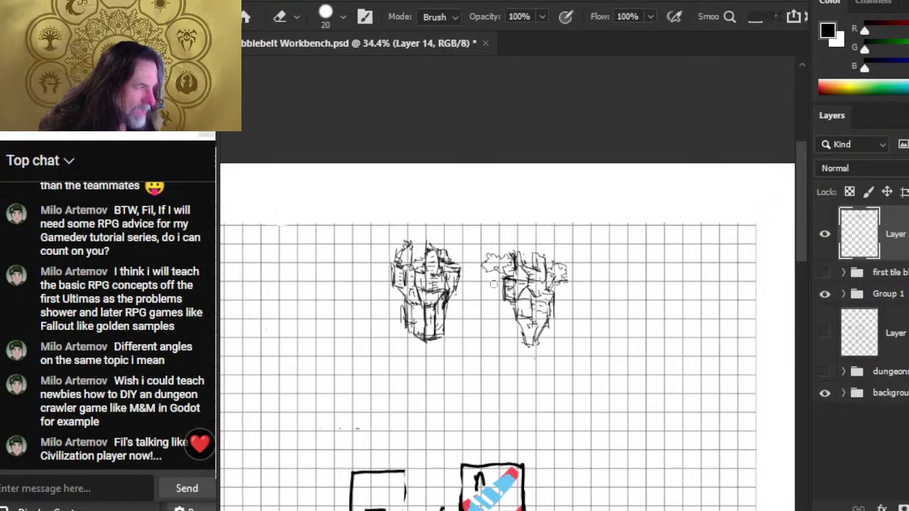
{"action": "key", "text": "b"}
{"action": "key", "text": "e"}
{"action": "left_click_drag", "start_coordinate": [514, 255], "coordinate": [510, 280]}
{"action": "key", "text": "b"}
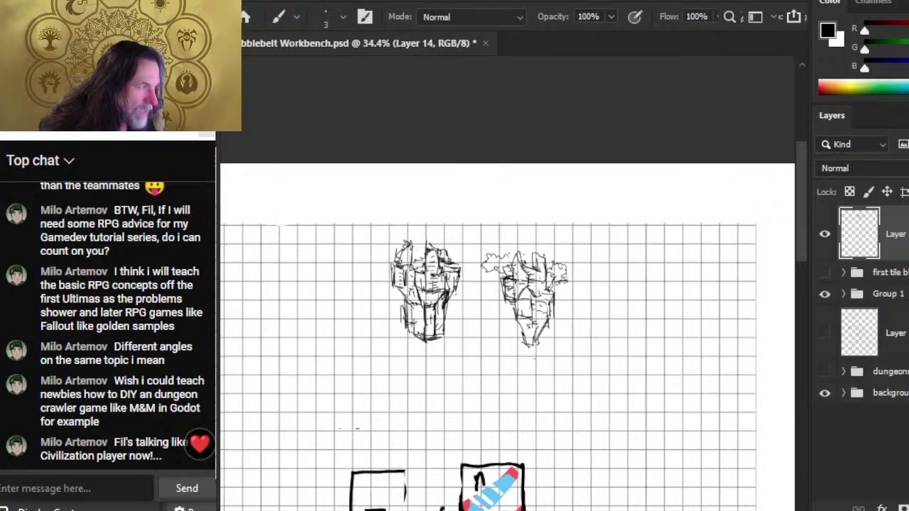
{"action": "key", "text": "e"}
{"action": "key", "text": "b"}
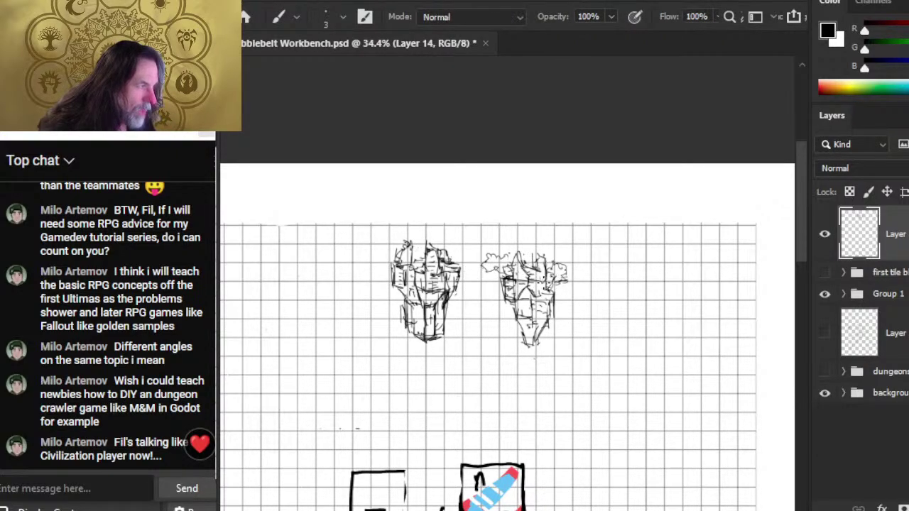
{"action": "key", "text": "e"}
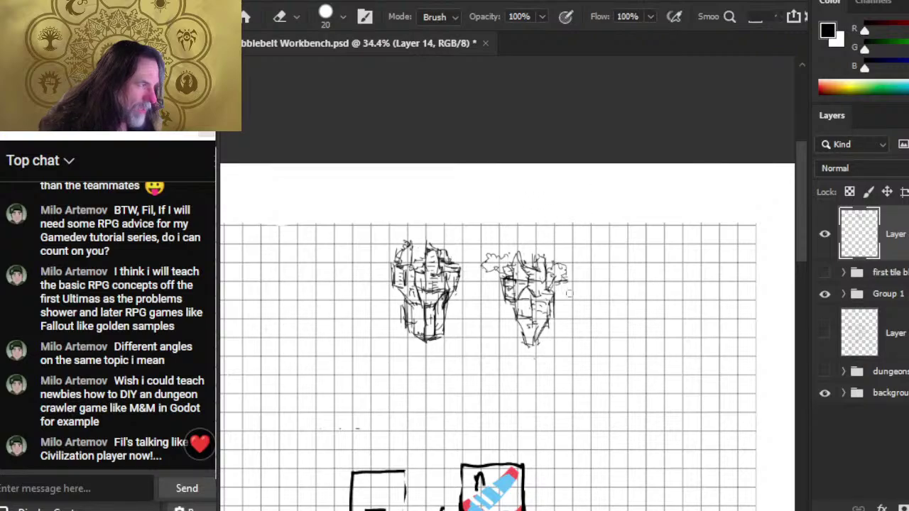
{"action": "key", "text": "b"}
{"action": "mouse_move", "coordinate": [554, 290]}
{"action": "left_mouse_down"}
{"action": "mouse_move", "coordinate": [556, 324]}
{"action": "mouse_move", "coordinate": [533, 310]}
{"action": "left_mouse_up"}
{"action": "key", "text": "e"}
{"action": "key", "text": "b"}
{"action": "mouse_move", "coordinate": [539, 301]}
{"action": "left_mouse_down"}
{"action": "mouse_move", "coordinate": [550, 306]}
{"action": "mouse_move", "coordinate": [532, 308]}
{"action": "mouse_move", "coordinate": [547, 293]}
{"action": "left_mouse_up"}
{"action": "key", "text": "e"}
{"action": "key", "text": "b"}
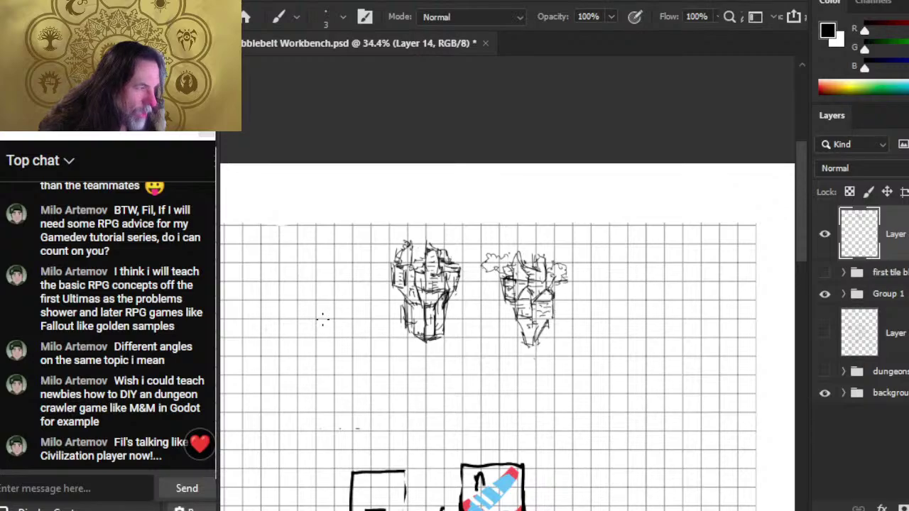
- Move both island sketches slightly up and left, then switch to the Pixie page in the browser
{"action": "key", "text": "v"}
{"action": "left_click_drag", "start_coordinate": [539, 291], "coordinate": [529, 282]}
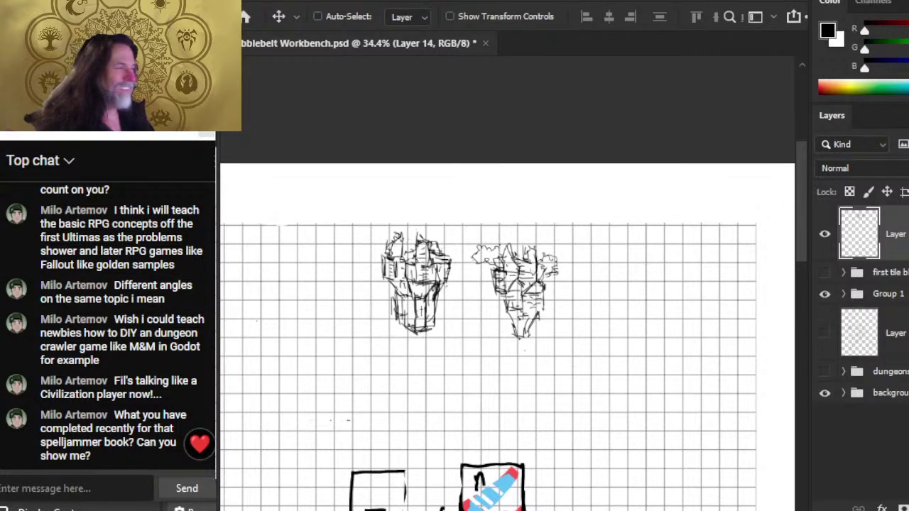
{"action": "key", "text": "alt+Tab"}
{"action": "key", "text": "alt+Tab"}
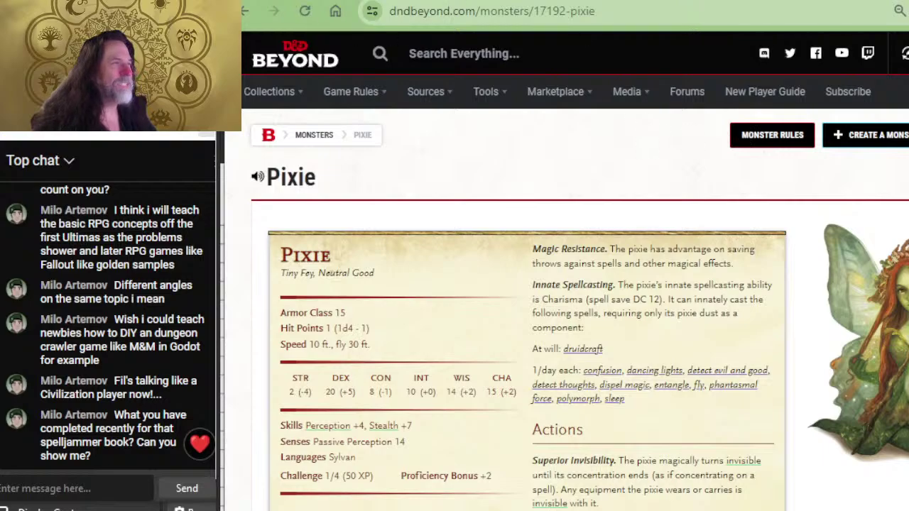
- Return to the browser and tab past the Martial Powers document to the episode 134 YouTube stream
{"action": "key", "text": "alt+Tab"}
{"action": "key", "text": "alt+Tab"}
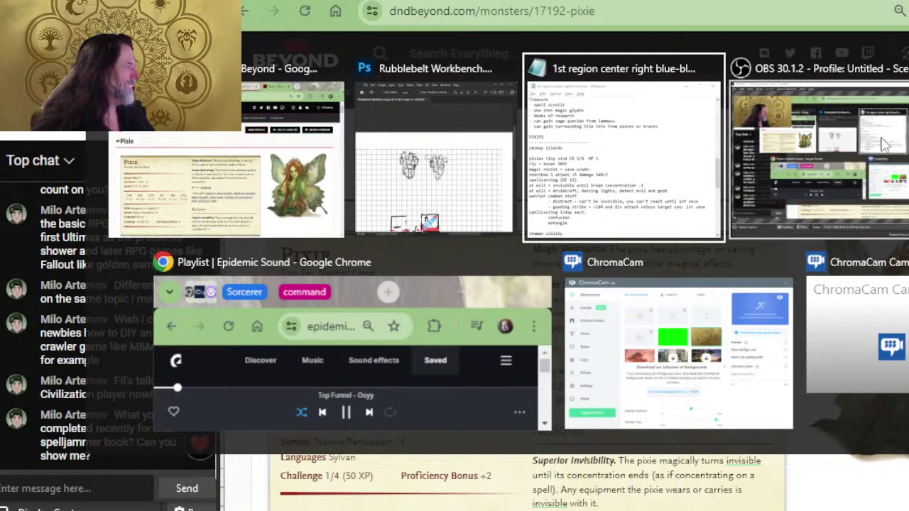
{"action": "key", "text": "alt+shift+Tab"}
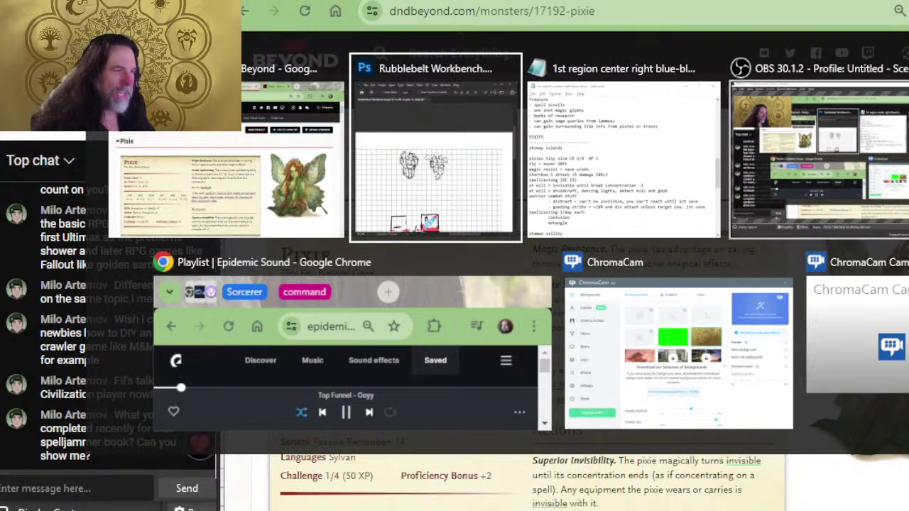
{"action": "key", "text": "alt+Tab"}
{"action": "key", "text": "alt+shift+Tab"}
{"action": "key", "text": "alt+shift+Tab"}
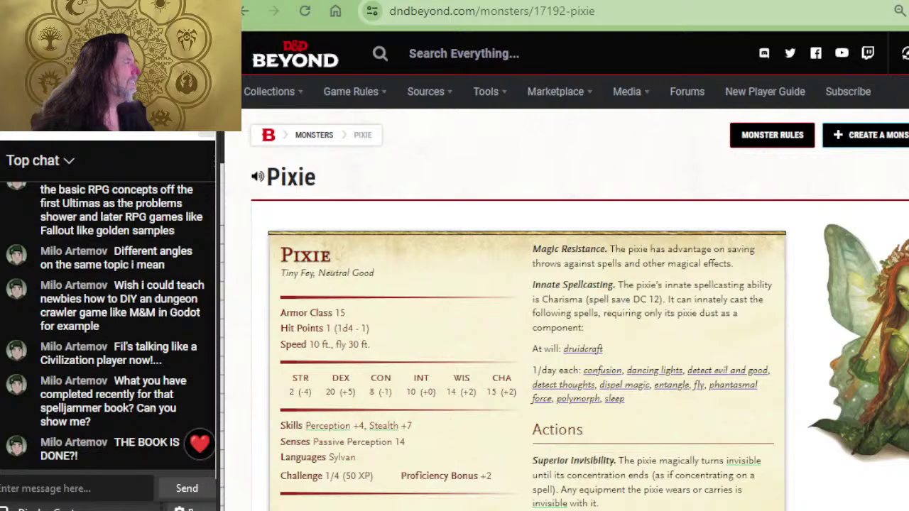
{"action": "key", "text": "ctrl+Tab"}
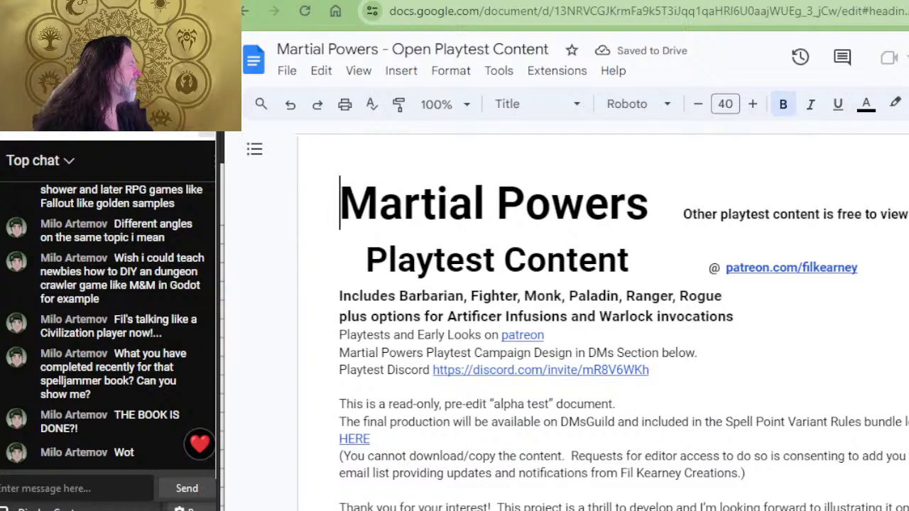
{"action": "key", "text": "ctrl+Tab"}
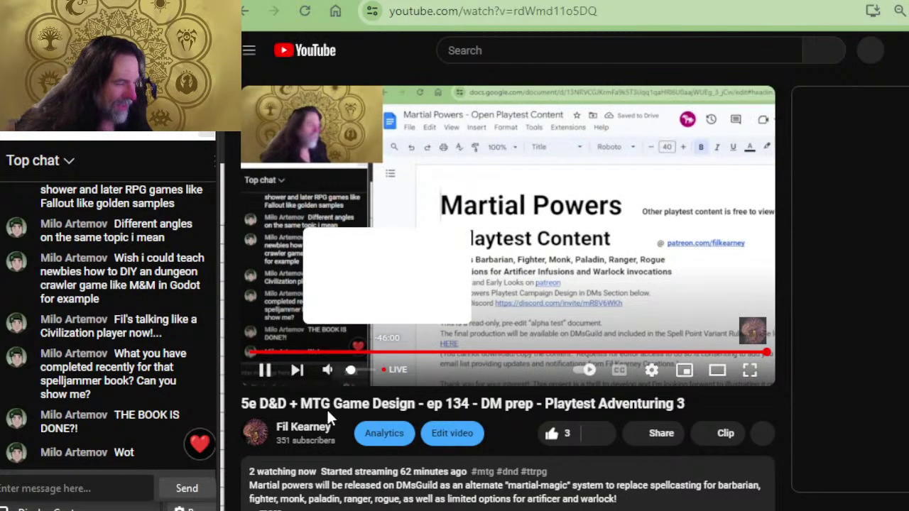
- Expand the stream description and follow its Spelljammer Combat & Exploration DMsGuild product link
{"action": "scroll", "coordinate": [327, 410], "scroll_direction": "down", "scroll_amount": 4}
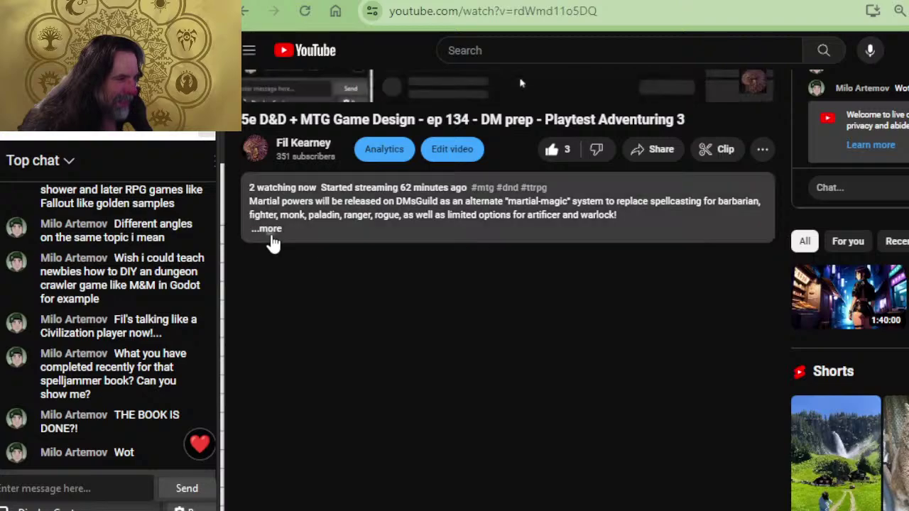
{"action": "left_click", "coordinate": [270, 229]}
{"action": "scroll", "coordinate": [311, 222], "scroll_direction": "up", "scroll_amount": 2}
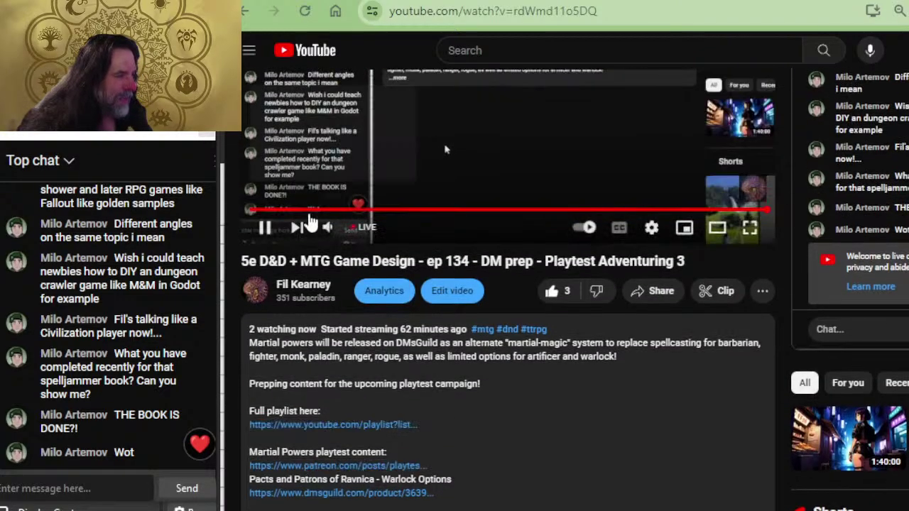
{"action": "scroll", "coordinate": [346, 263], "scroll_direction": "down", "scroll_amount": 4}
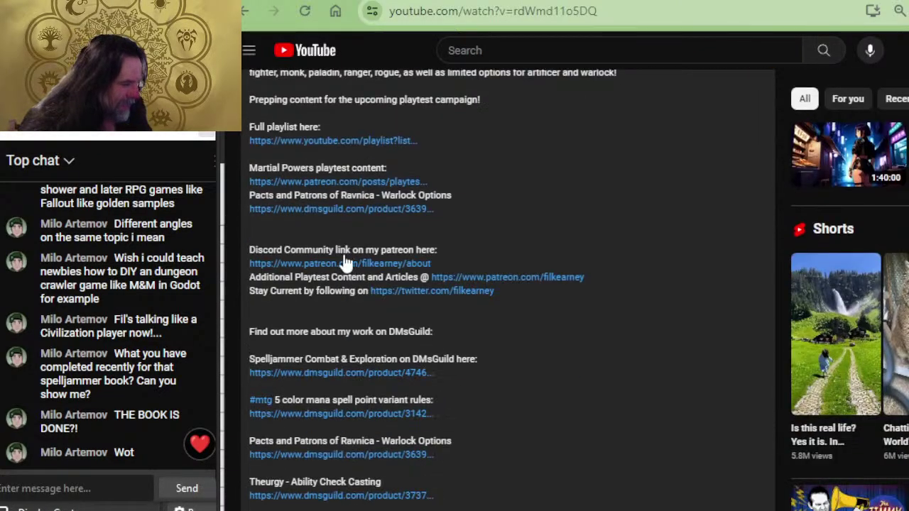
{"action": "left_click", "coordinate": [359, 374]}
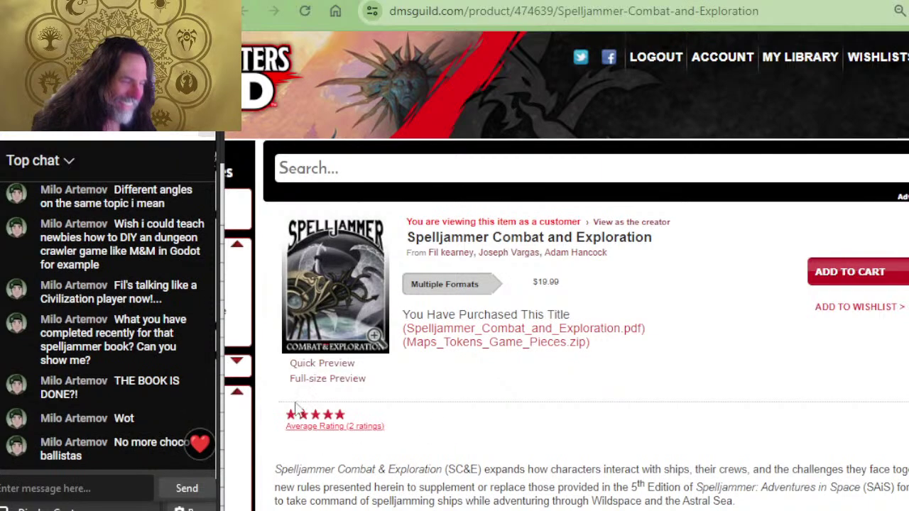
- Open the full-size preview of 474639-sample.pdf and read down to page 26, Taking Damage for Squadrons
{"action": "left_click", "coordinate": [329, 381]}
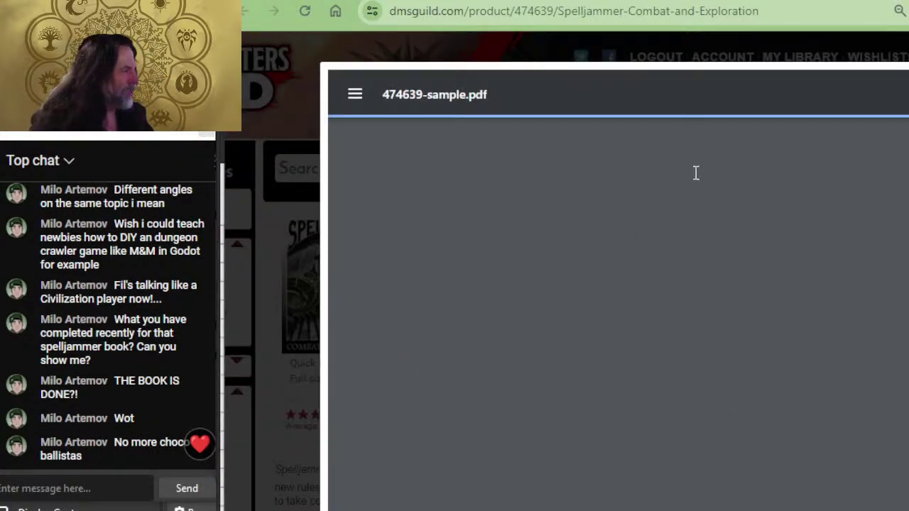
{"action": "scroll", "coordinate": [611, 234], "scroll_direction": "down", "scroll_amount": 4}
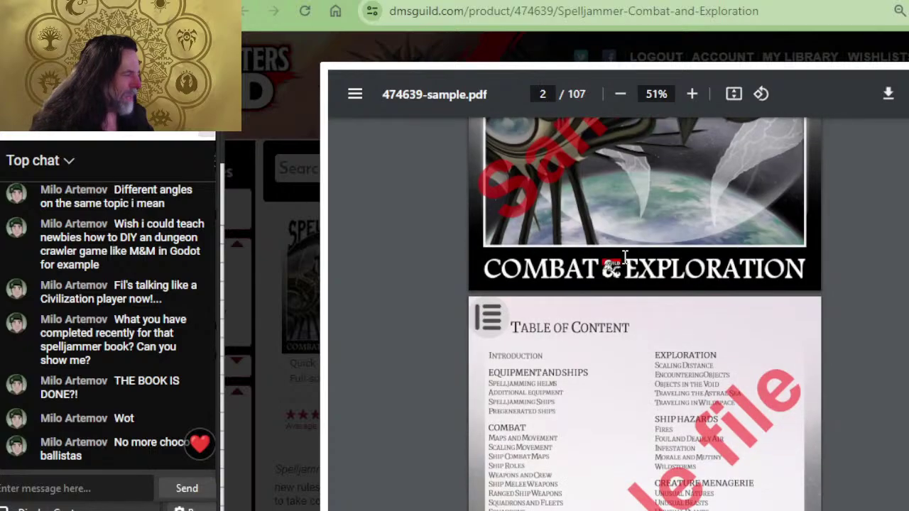
{"action": "scroll", "coordinate": [625, 256], "scroll_direction": "up", "scroll_amount": 4}
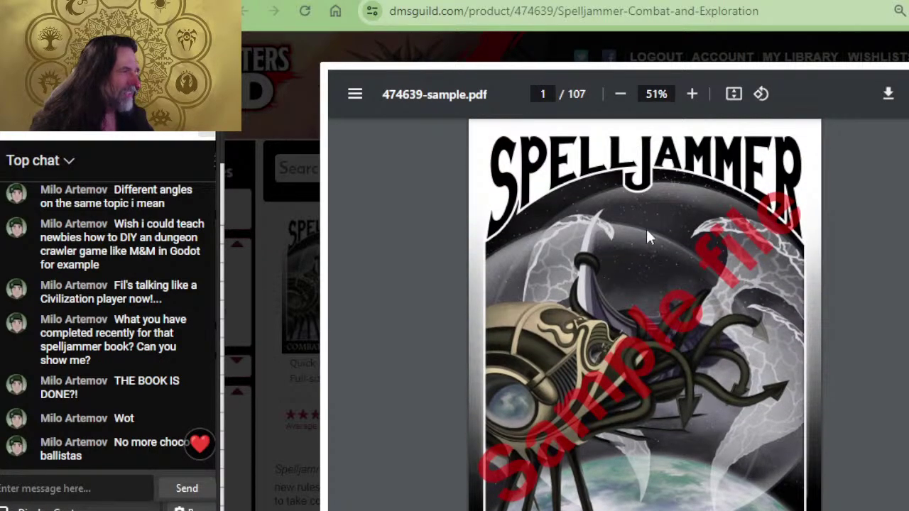
{"action": "scroll", "coordinate": [646, 229], "scroll_direction": "down", "scroll_amount": 10}
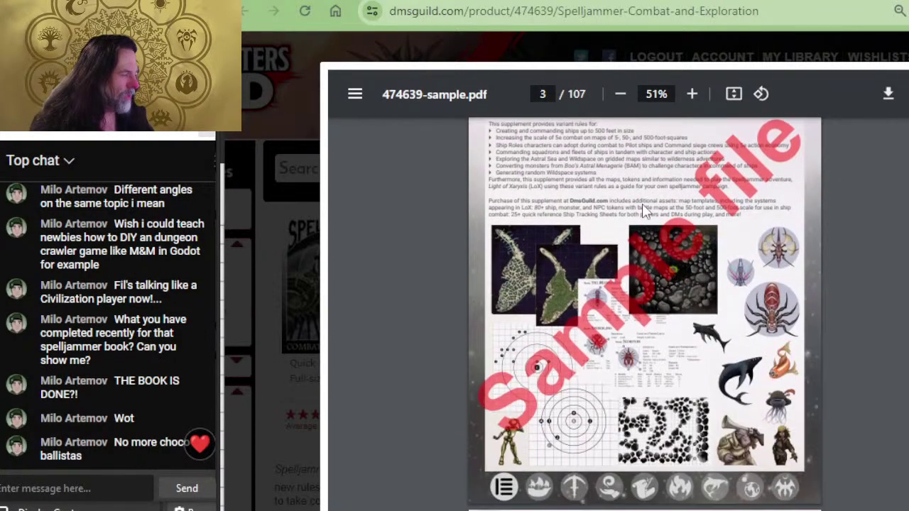
{"action": "scroll", "coordinate": [645, 211], "scroll_direction": "down", "scroll_amount": 8}
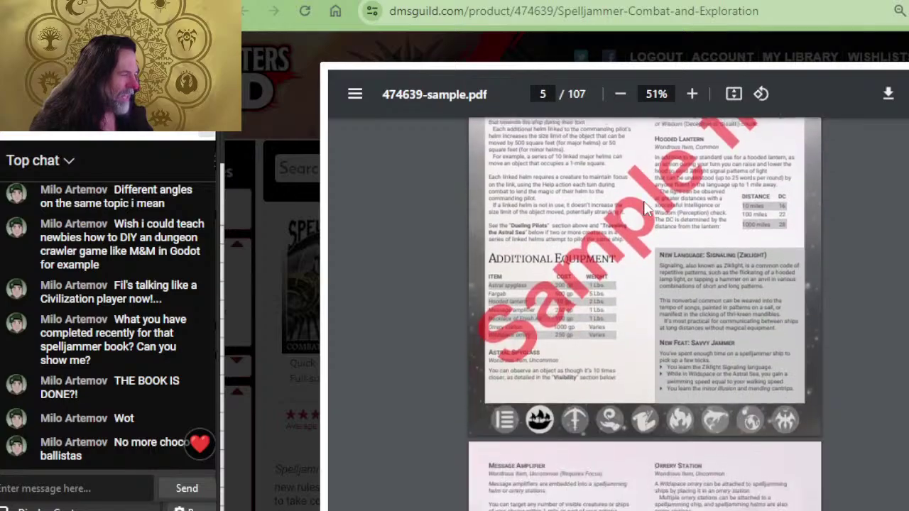
{"action": "scroll", "coordinate": [645, 207], "scroll_direction": "down", "scroll_amount": 8}
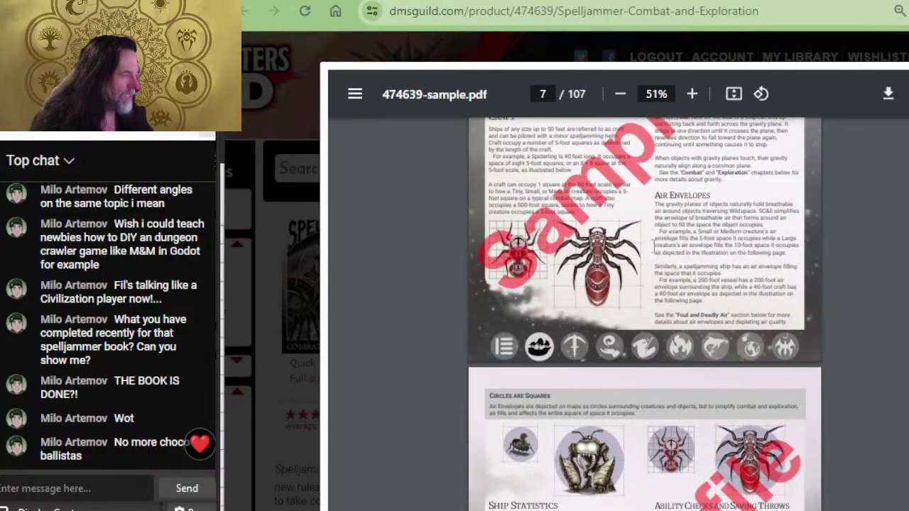
{"action": "scroll", "coordinate": [650, 243], "scroll_direction": "down", "scroll_amount": 12}
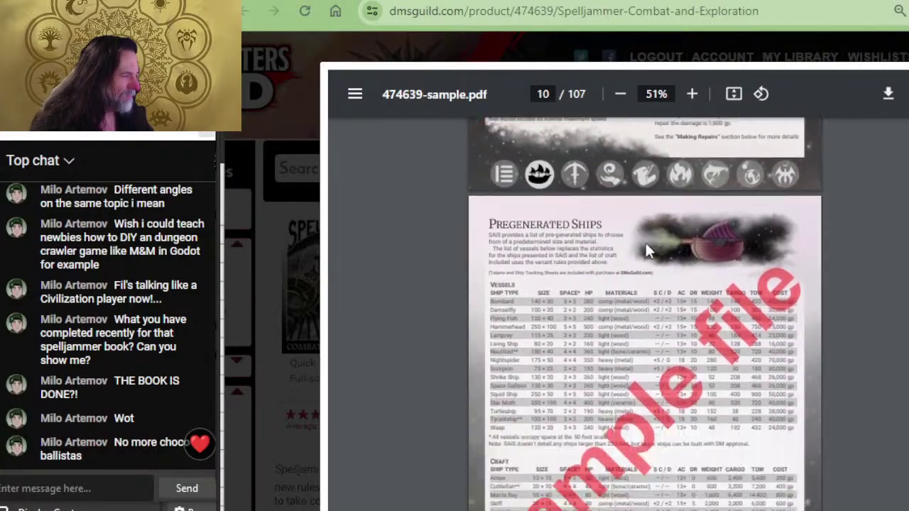
{"action": "scroll", "coordinate": [646, 250], "scroll_direction": "down", "scroll_amount": 12}
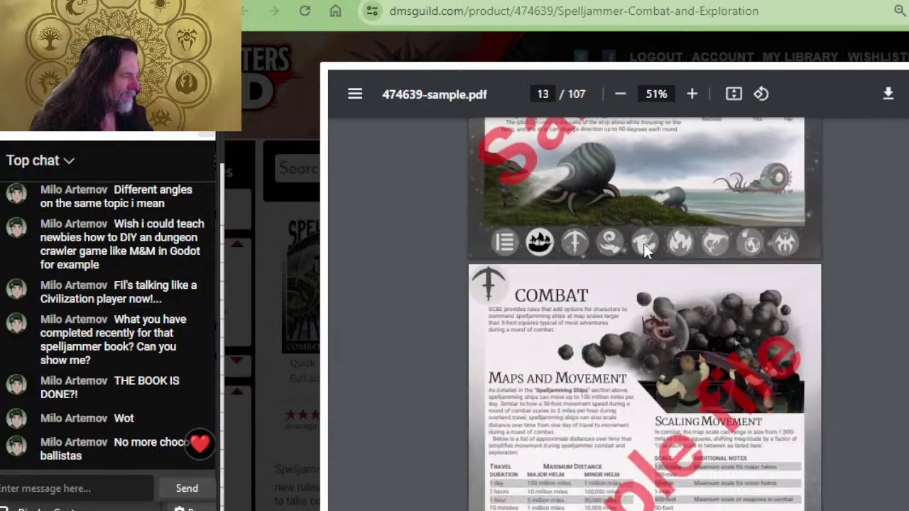
{"action": "scroll", "coordinate": [645, 250], "scroll_direction": "down", "scroll_amount": 5}
{"action": "scroll", "coordinate": [640, 252], "scroll_direction": "down", "scroll_amount": 10}
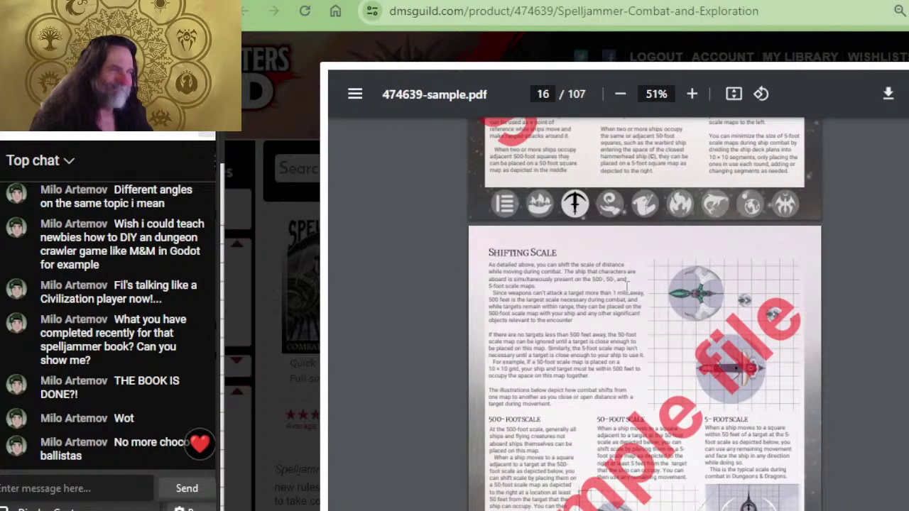
{"action": "scroll", "coordinate": [628, 284], "scroll_direction": "down", "scroll_amount": 10}
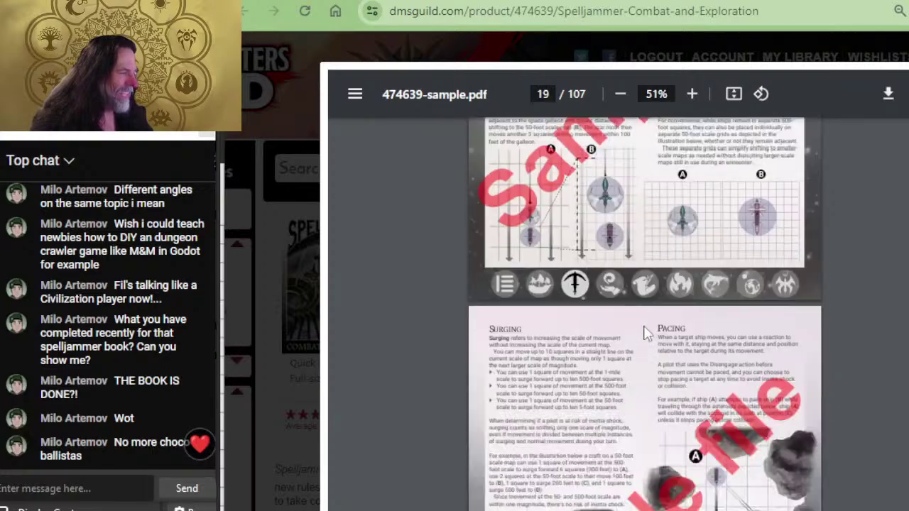
{"action": "scroll", "coordinate": [645, 334], "scroll_direction": "up", "scroll_amount": 20}
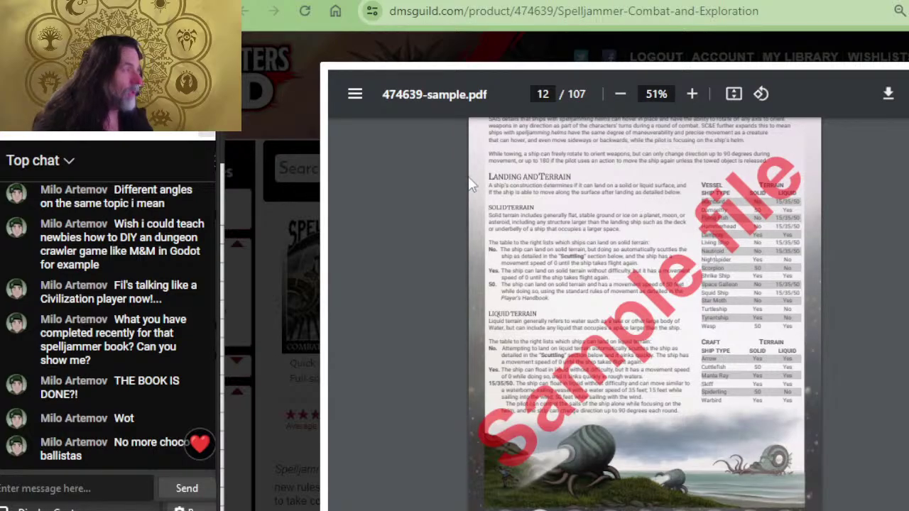
{"action": "scroll", "coordinate": [535, 247], "scroll_direction": "down", "scroll_amount": 15}
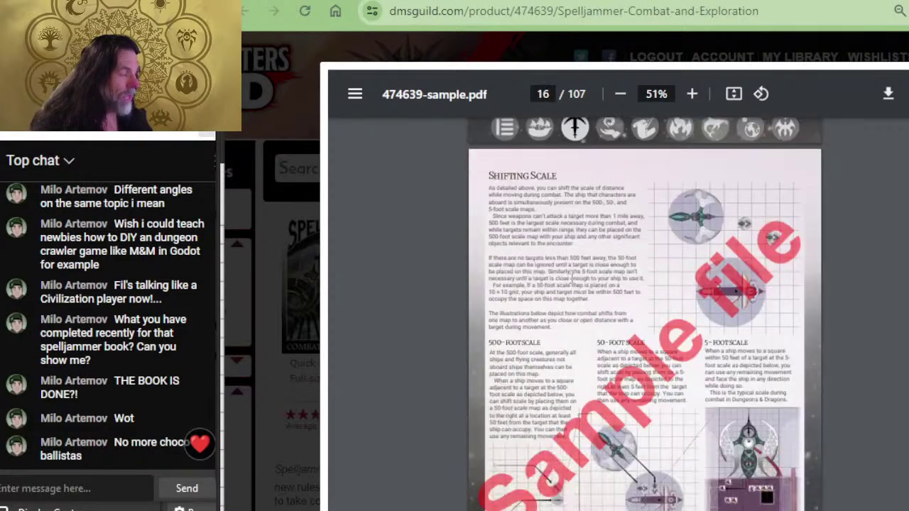
{"action": "scroll", "coordinate": [570, 282], "scroll_direction": "down", "scroll_amount": 5}
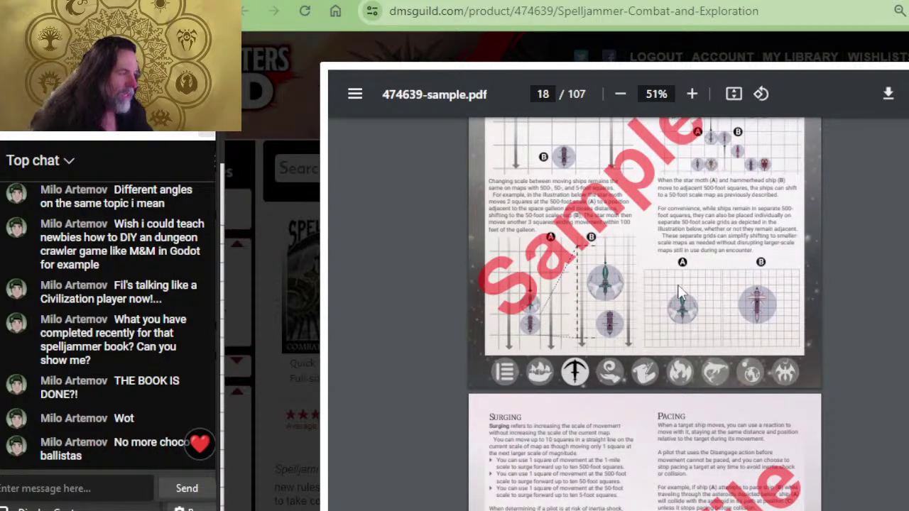
{"action": "scroll", "coordinate": [617, 312], "scroll_direction": "down", "scroll_amount": 15}
{"action": "scroll", "coordinate": [617, 312], "scroll_direction": "down", "scroll_amount": 15}
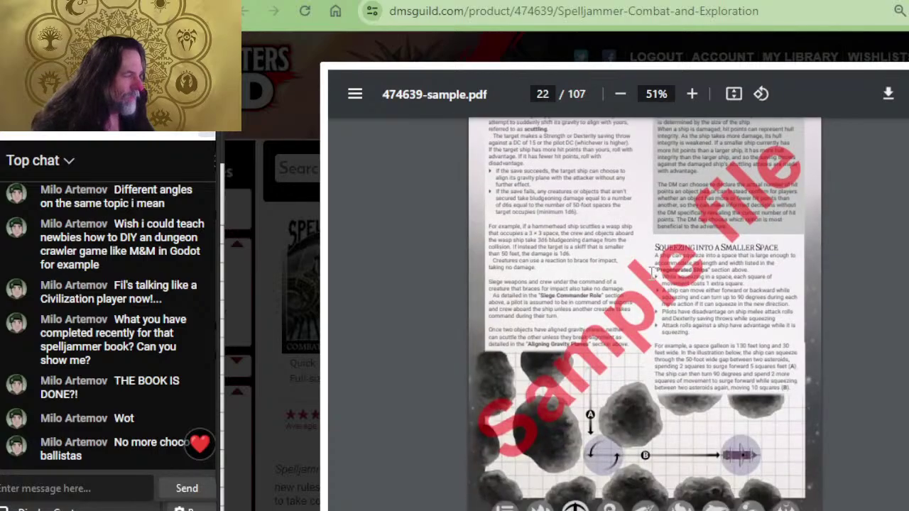
{"action": "scroll", "coordinate": [655, 283], "scroll_direction": "up", "scroll_amount": 8}
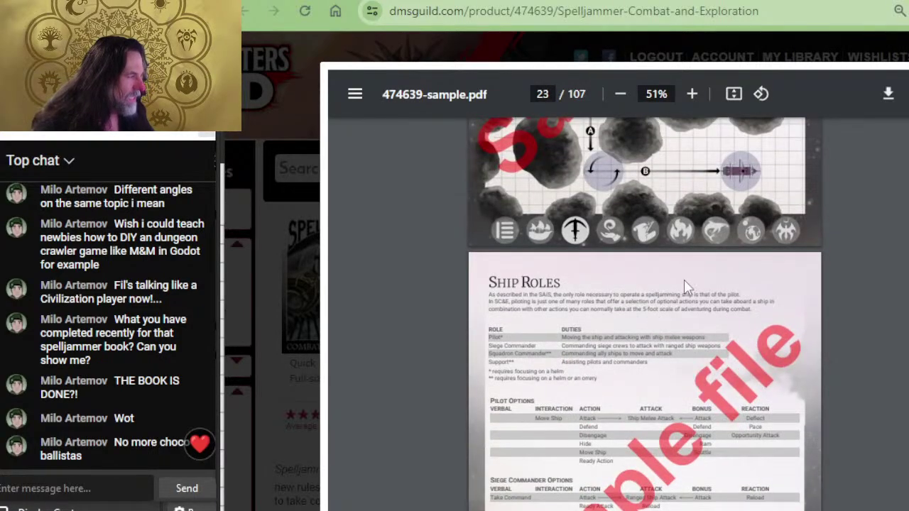
{"action": "scroll", "coordinate": [689, 279], "scroll_direction": "down", "scroll_amount": 4}
{"action": "scroll", "coordinate": [689, 279], "scroll_direction": "down", "scroll_amount": 7}
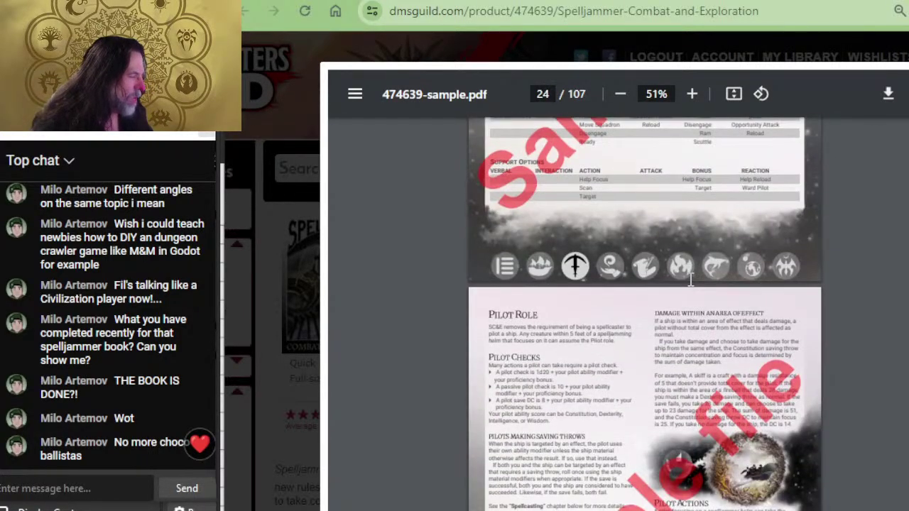
{"action": "scroll", "coordinate": [689, 283], "scroll_direction": "down", "scroll_amount": 4}
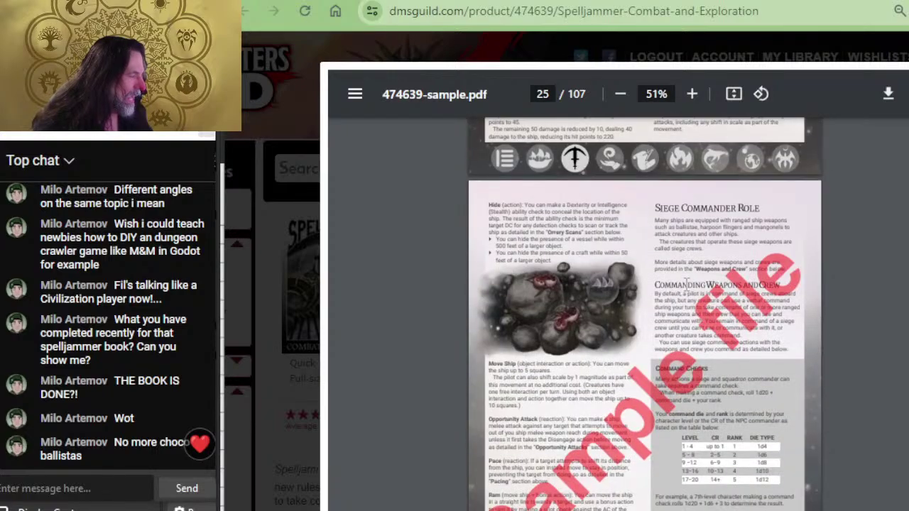
{"action": "scroll", "coordinate": [687, 292], "scroll_direction": "down", "scroll_amount": 10}
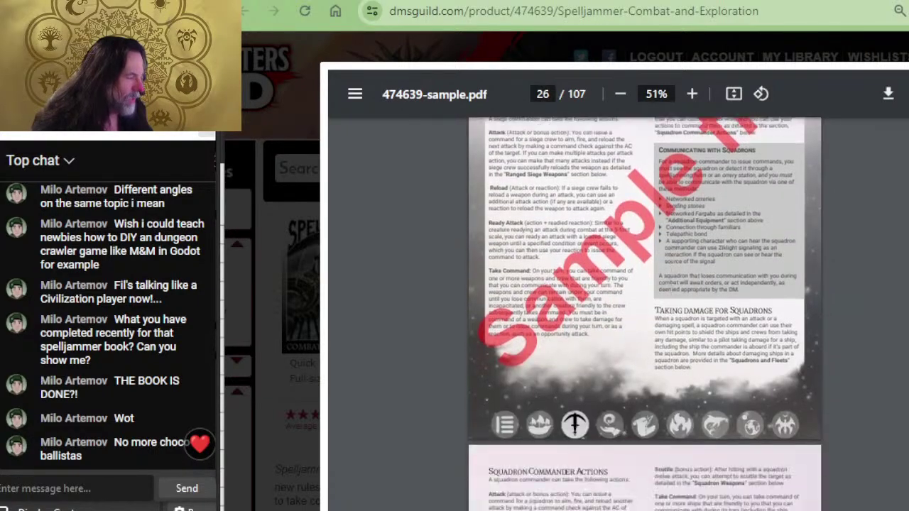
{"action": "scroll", "coordinate": [670, 288], "scroll_direction": "down", "scroll_amount": 5}
{"action": "scroll", "coordinate": [670, 288], "scroll_direction": "up", "scroll_amount": 5}
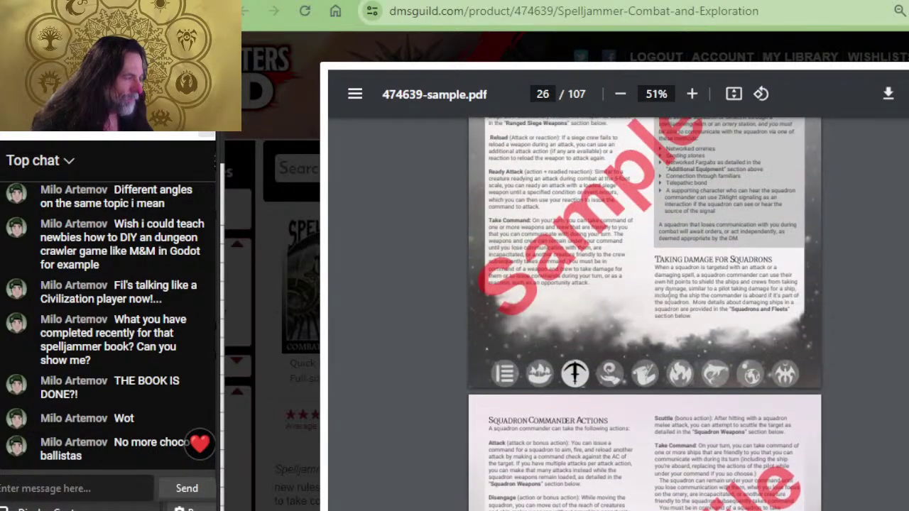
{"action": "scroll", "coordinate": [618, 329], "scroll_direction": "up", "scroll_amount": 3}
- Page from Blending Ship Roles (page 28) past the siege weapons to Removing Ships From a Squadron (page 37)
{"action": "scroll", "coordinate": [566, 330], "scroll_direction": "up", "scroll_amount": 6}
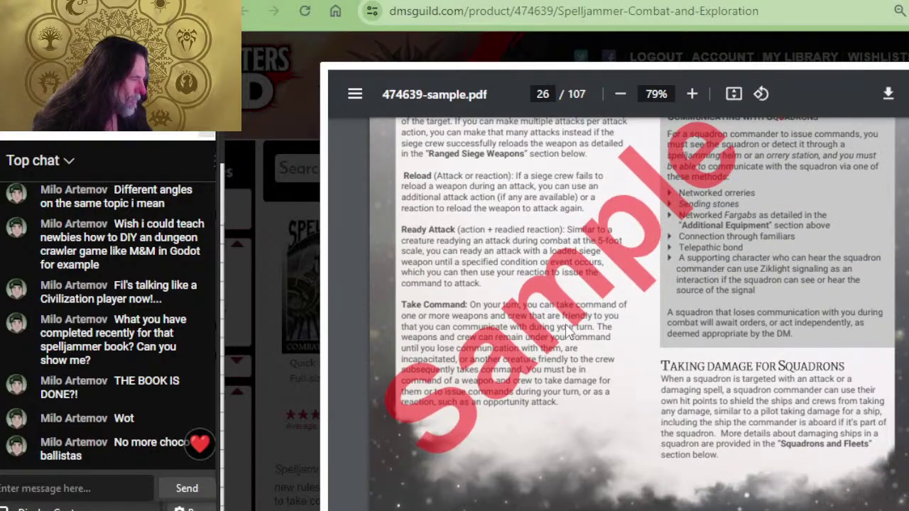
{"action": "scroll", "coordinate": [568, 330], "scroll_direction": "down", "scroll_amount": 4}
{"action": "scroll", "coordinate": [568, 330], "scroll_direction": "down", "scroll_amount": 10}
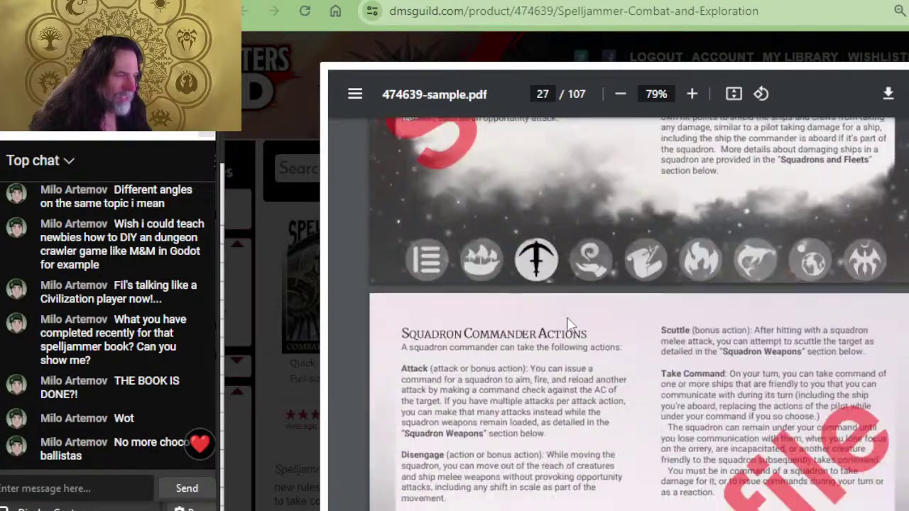
{"action": "scroll", "coordinate": [568, 319], "scroll_direction": "down", "scroll_amount": 12}
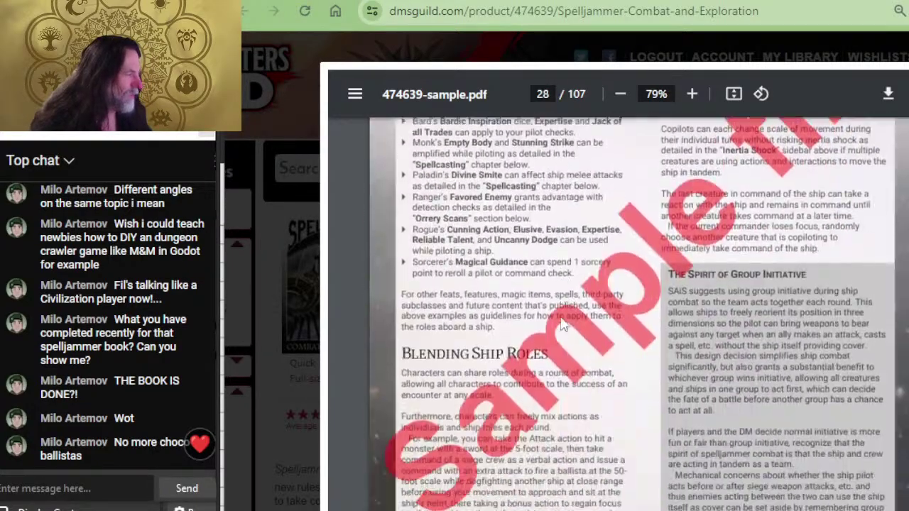
{"action": "scroll", "coordinate": [579, 313], "scroll_direction": "up", "scroll_amount": 12}
{"action": "scroll", "coordinate": [579, 310], "scroll_direction": "down", "scroll_amount": 15}
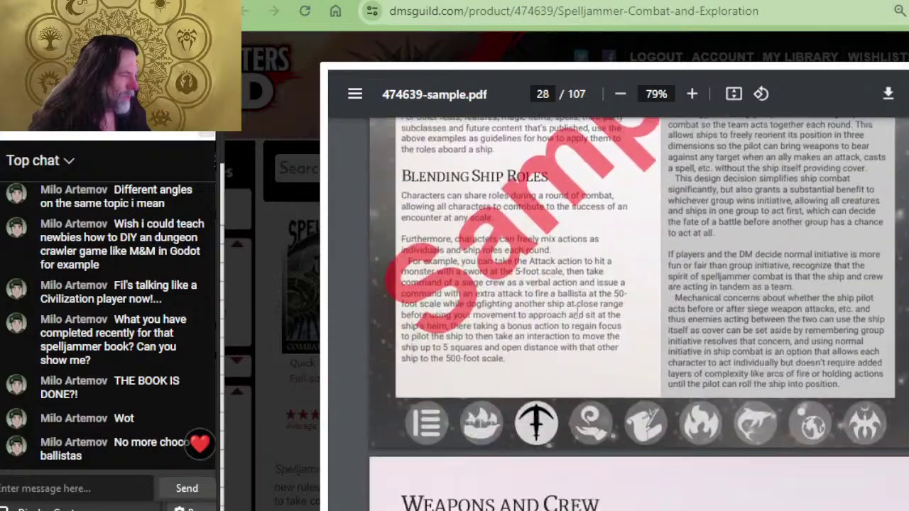
{"action": "scroll", "coordinate": [577, 310], "scroll_direction": "down", "scroll_amount": 15}
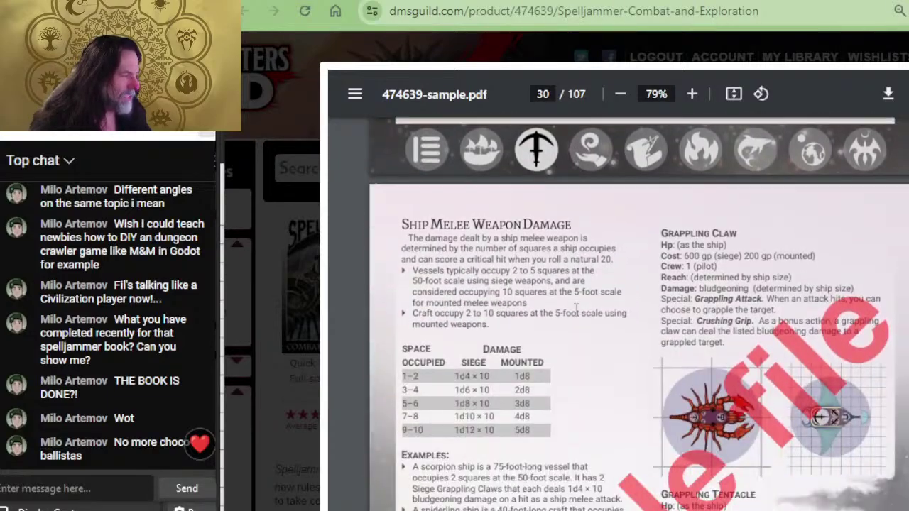
{"action": "scroll", "coordinate": [579, 312], "scroll_direction": "down", "scroll_amount": 15}
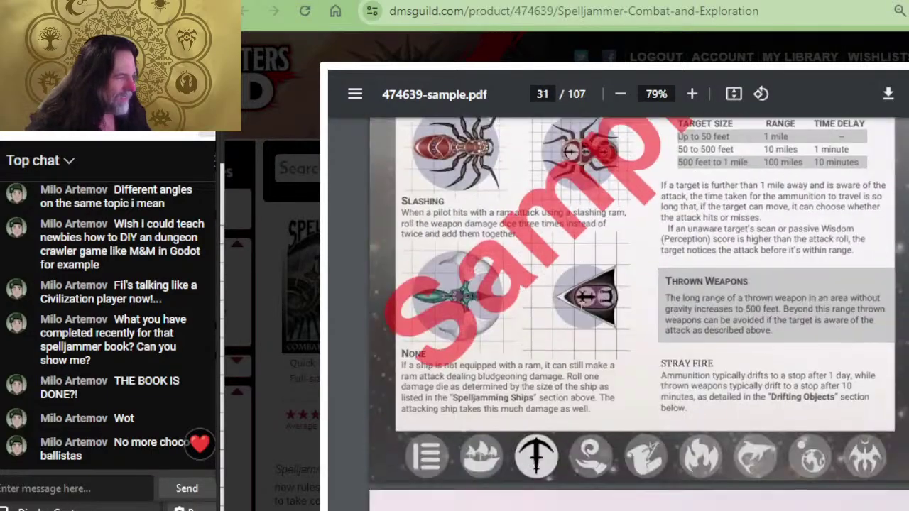
{"action": "scroll", "coordinate": [608, 317], "scroll_direction": "down", "scroll_amount": 10}
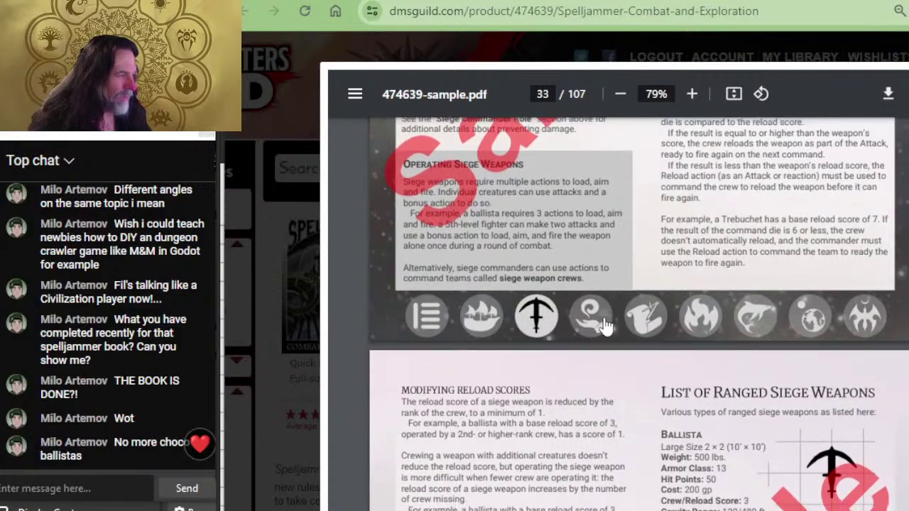
{"action": "scroll", "coordinate": [633, 324], "scroll_direction": "down", "scroll_amount": 8}
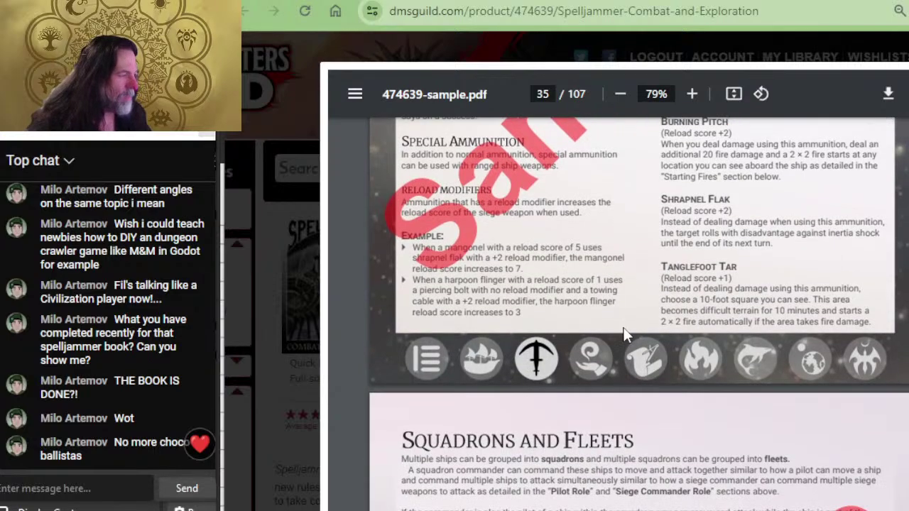
{"action": "scroll", "coordinate": [626, 331], "scroll_direction": "down", "scroll_amount": 6}
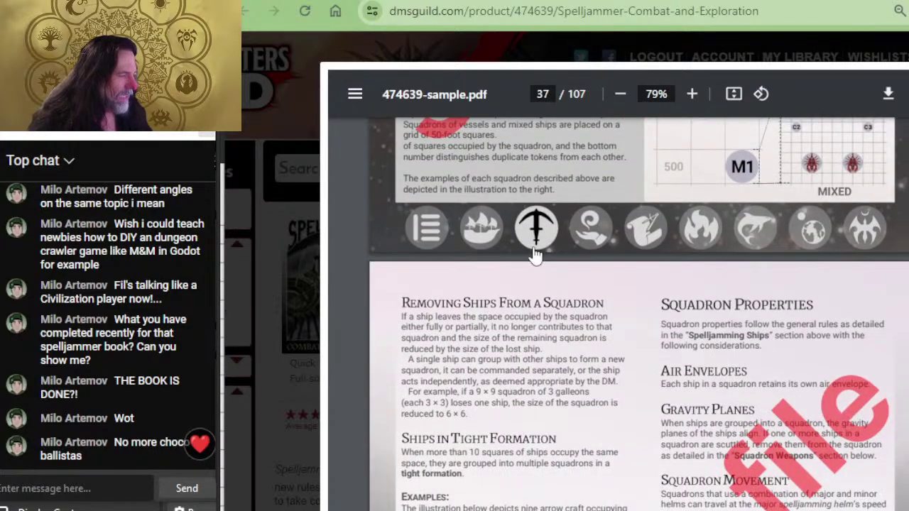
- Jump through the Spellcasting, Exploration, Ship Hazards, Creature Menagerie, Random System Generator and Light of Xaryxis sections
{"action": "left_click", "coordinate": [591, 229]}
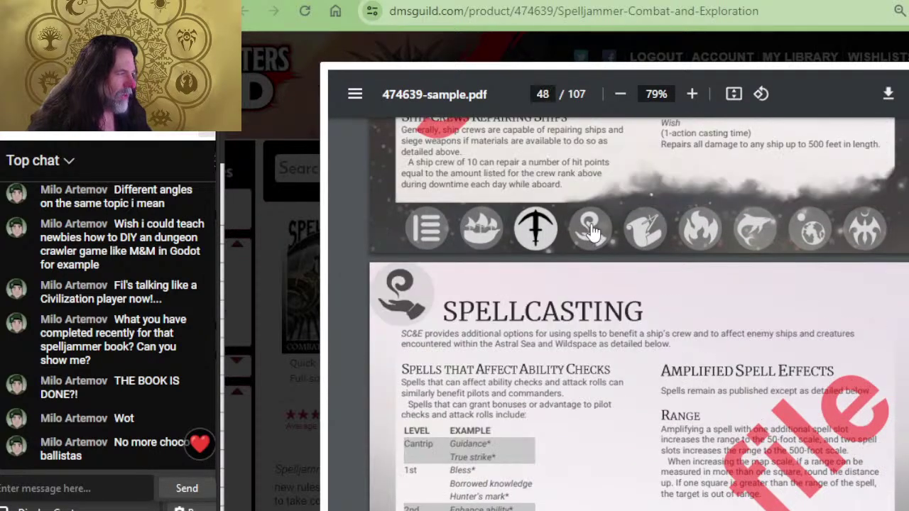
{"action": "left_click", "coordinate": [650, 236]}
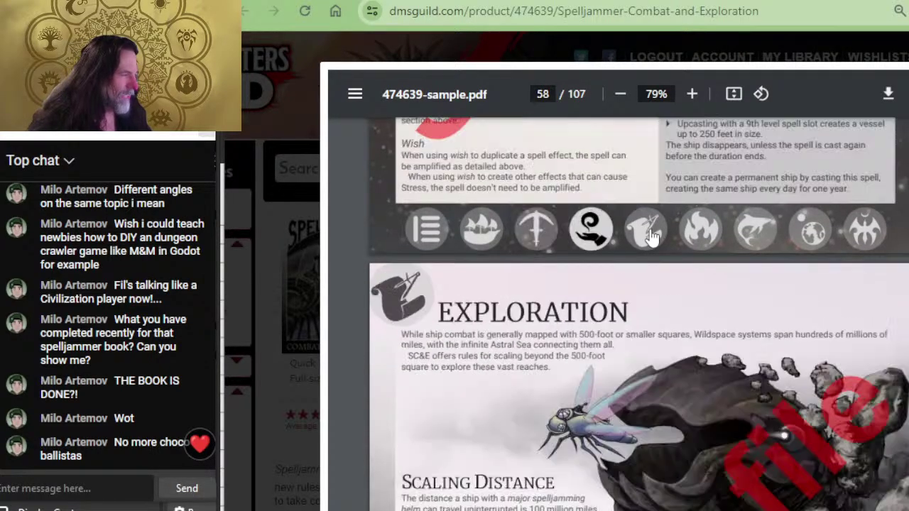
{"action": "left_click", "coordinate": [701, 235]}
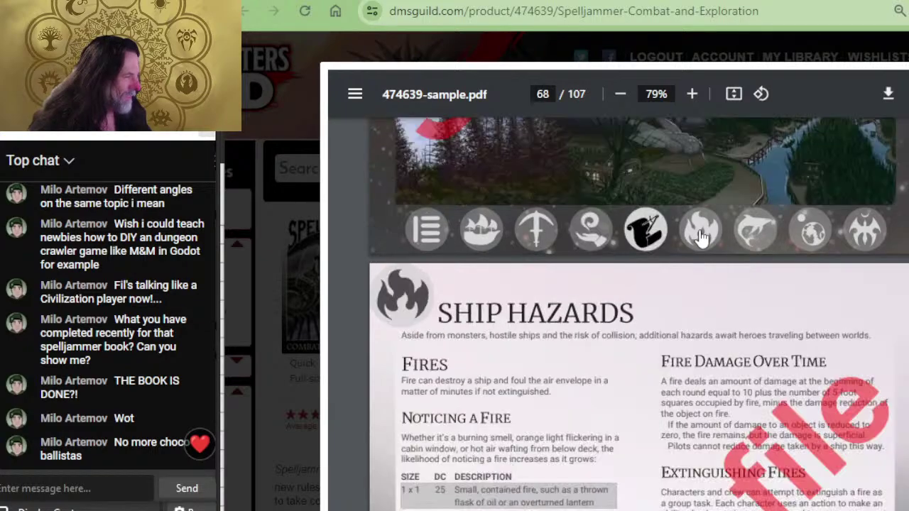
{"action": "left_click", "coordinate": [755, 245]}
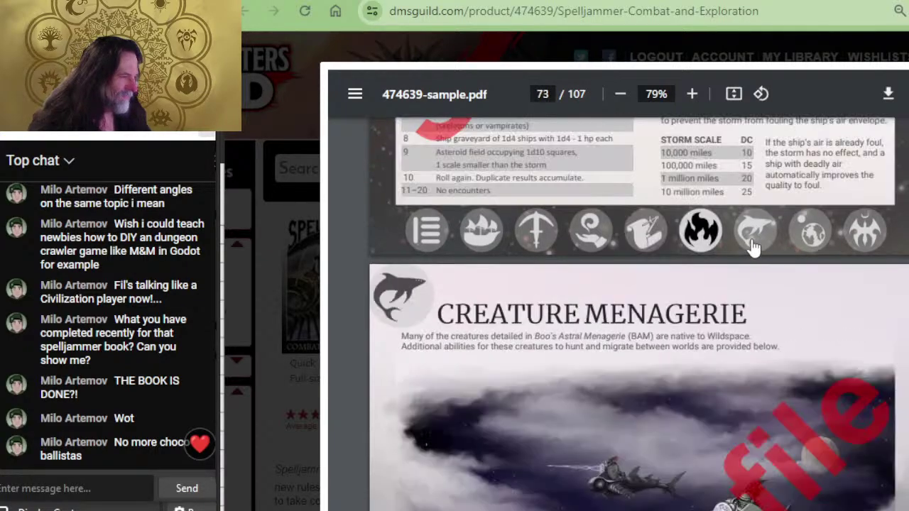
{"action": "left_click", "coordinate": [825, 238]}
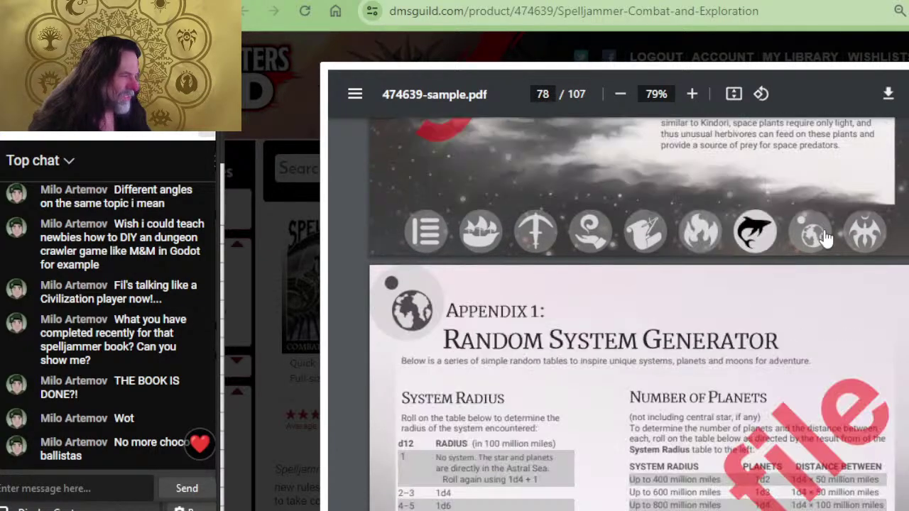
{"action": "left_click", "coordinate": [866, 240]}
- Read from page 92 down to the Assemble the Fleet faction statistics on page 101
{"action": "scroll", "coordinate": [637, 294], "scroll_direction": "down", "scroll_amount": 10}
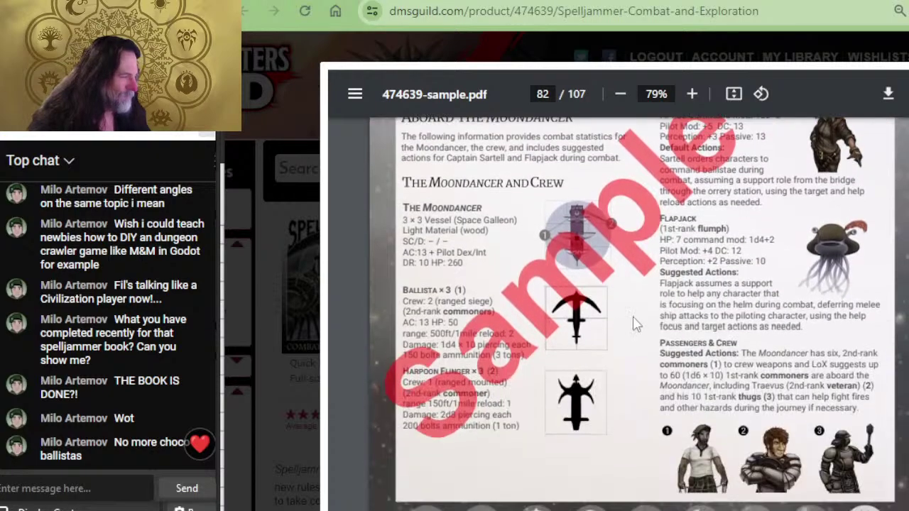
{"action": "scroll", "coordinate": [637, 295], "scroll_direction": "down", "scroll_amount": 12}
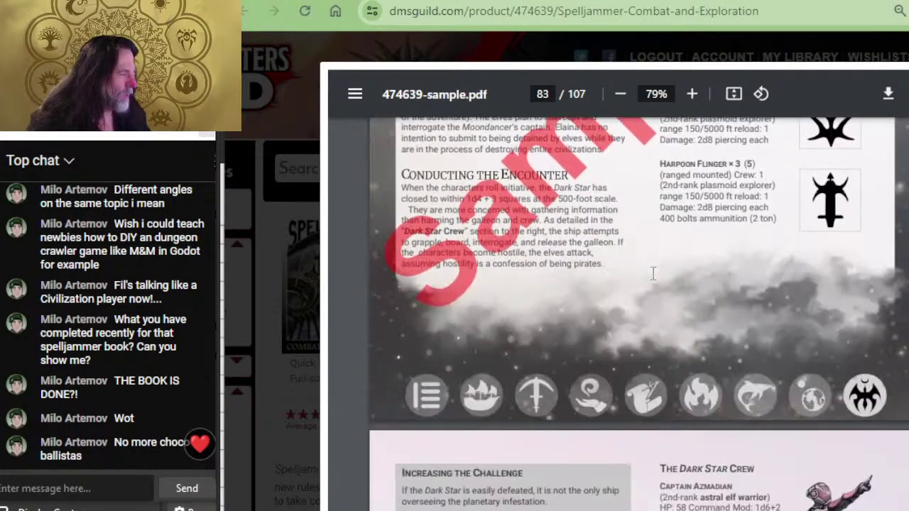
{"action": "scroll", "coordinate": [652, 279], "scroll_direction": "up", "scroll_amount": 8}
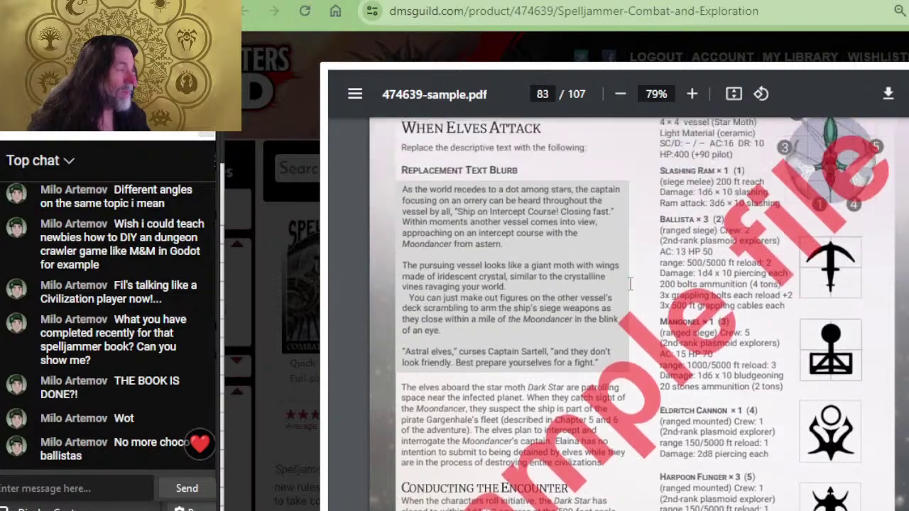
{"action": "scroll", "coordinate": [607, 279], "scroll_direction": "down", "scroll_amount": 10}
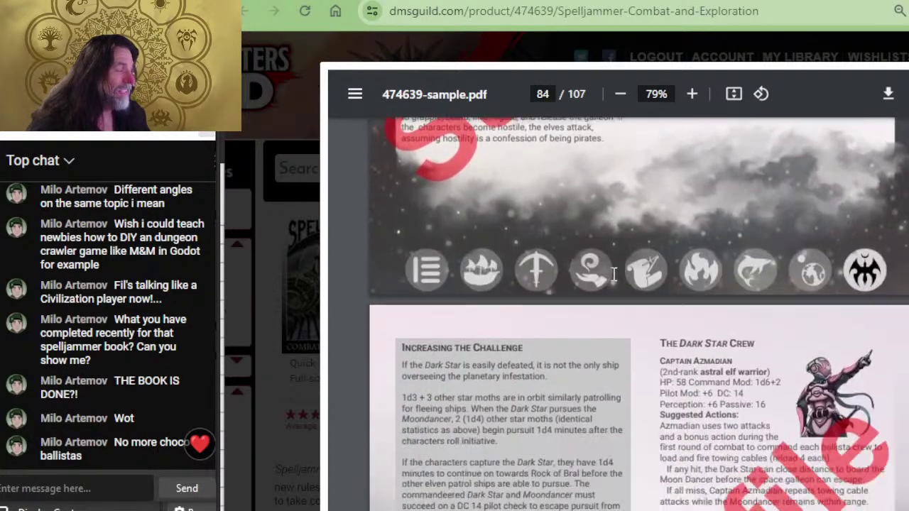
{"action": "scroll", "coordinate": [614, 281], "scroll_direction": "down", "scroll_amount": 10}
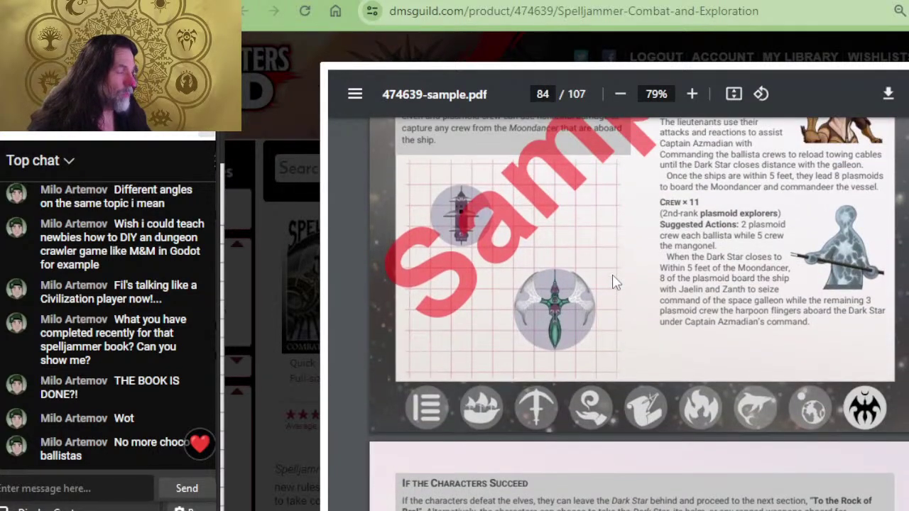
{"action": "scroll", "coordinate": [616, 291], "scroll_direction": "down", "scroll_amount": 10}
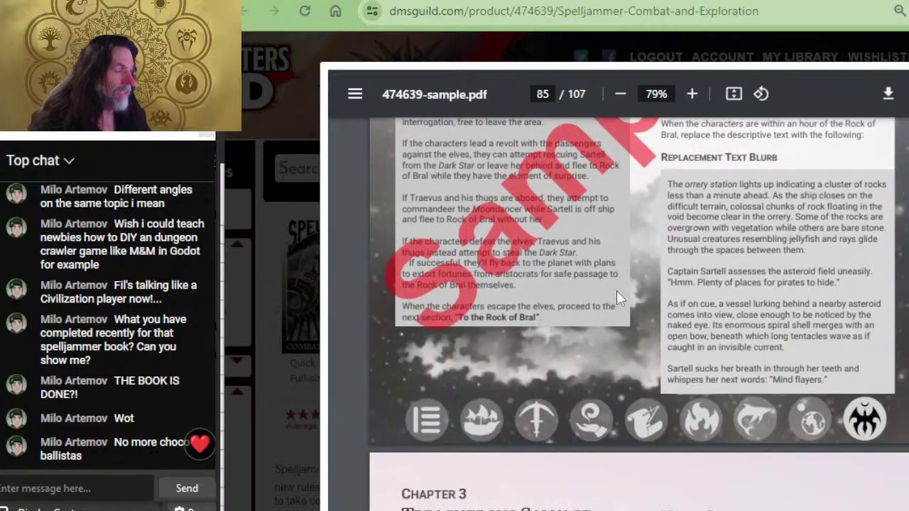
{"action": "scroll", "coordinate": [618, 298], "scroll_direction": "up", "scroll_amount": 4}
{"action": "scroll", "coordinate": [614, 299], "scroll_direction": "down", "scroll_amount": 8}
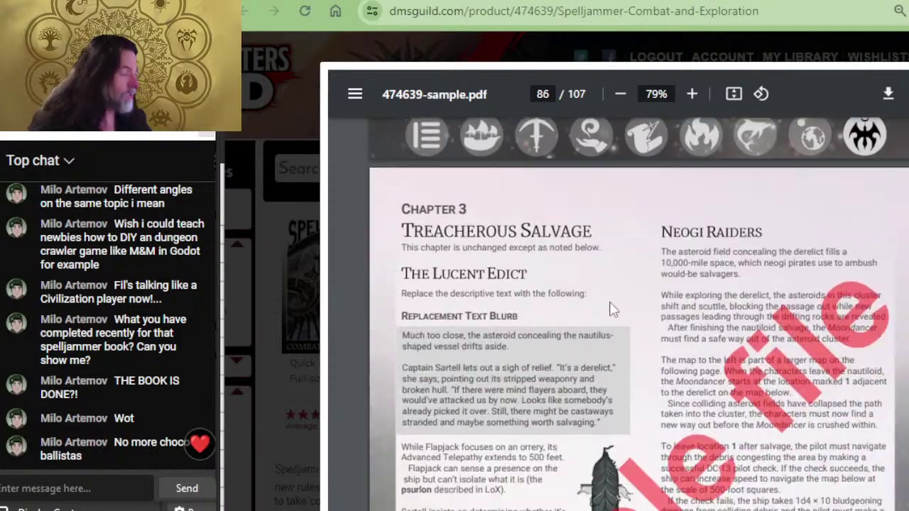
{"action": "scroll", "coordinate": [613, 302], "scroll_direction": "down", "scroll_amount": 10}
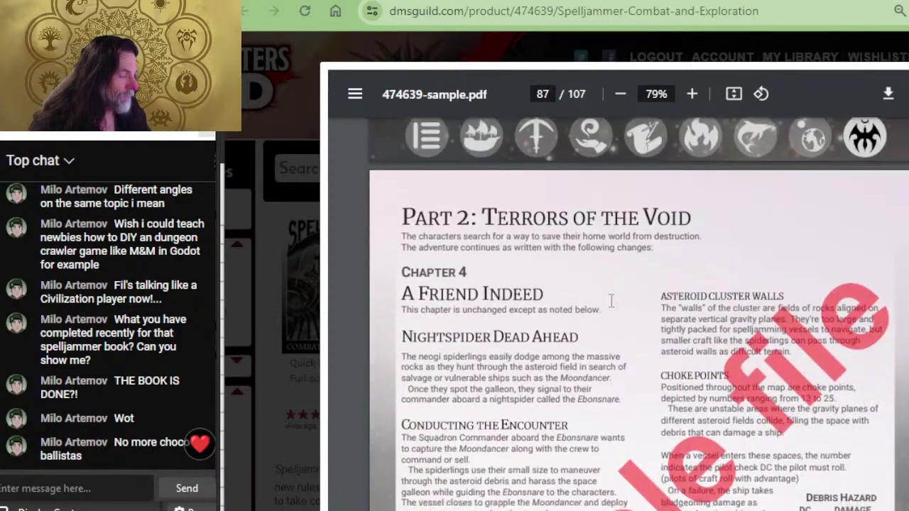
{"action": "scroll", "coordinate": [615, 304], "scroll_direction": "up", "scroll_amount": 4}
{"action": "scroll", "coordinate": [640, 339], "scroll_direction": "down", "scroll_amount": 2}
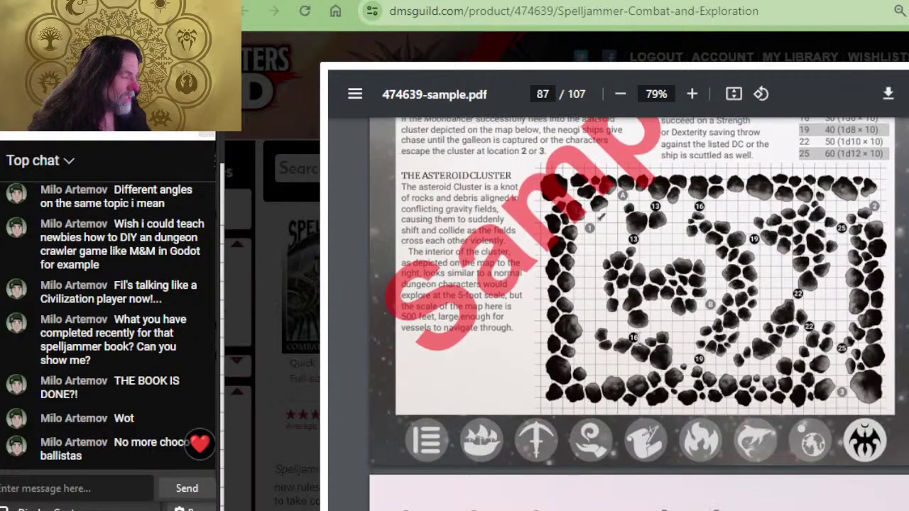
{"action": "scroll", "coordinate": [723, 307], "scroll_direction": "down", "scroll_amount": 4}
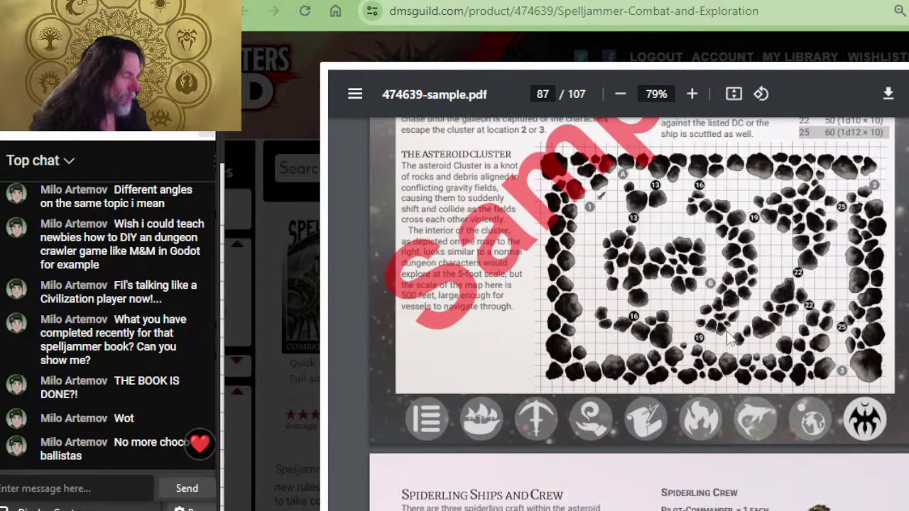
{"action": "scroll", "coordinate": [632, 260], "scroll_direction": "up", "scroll_amount": 4}
{"action": "scroll", "coordinate": [631, 260], "scroll_direction": "down", "scroll_amount": 8}
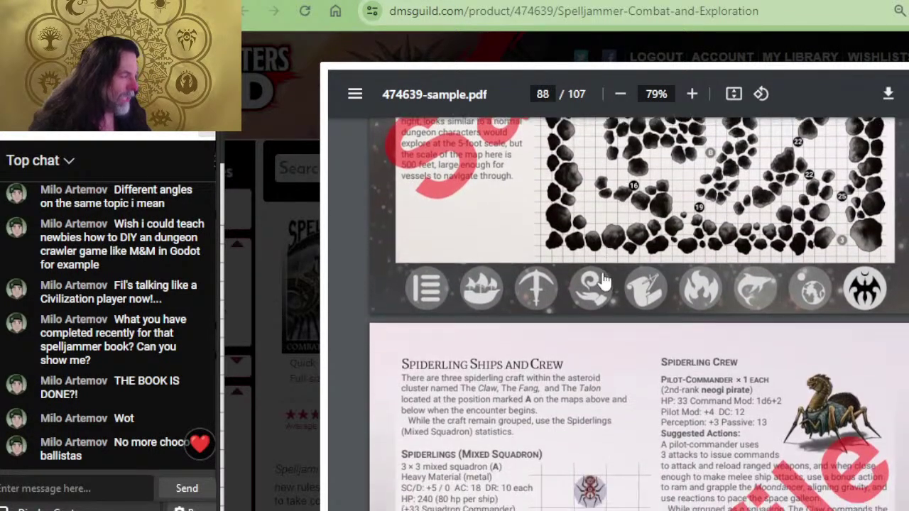
{"action": "scroll", "coordinate": [622, 266], "scroll_direction": "up", "scroll_amount": 4}
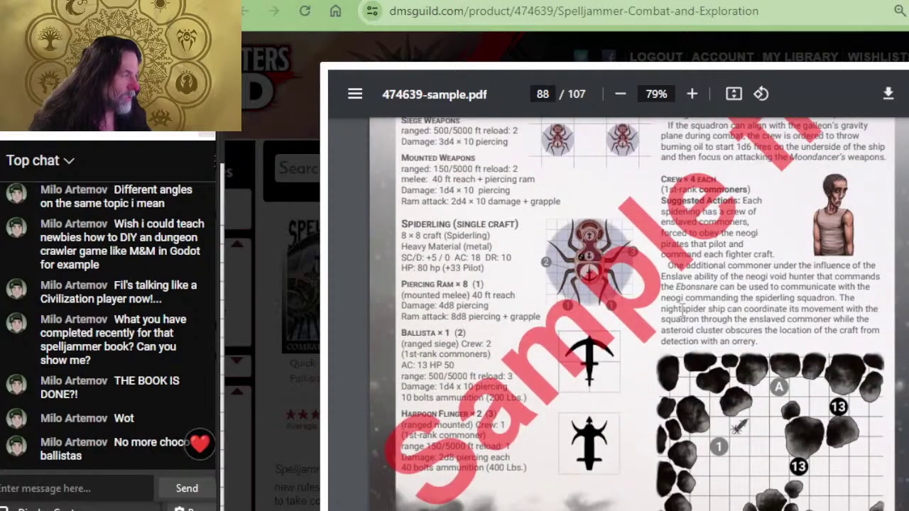
{"action": "scroll", "coordinate": [632, 355], "scroll_direction": "down", "scroll_amount": 4}
{"action": "scroll", "coordinate": [634, 360], "scroll_direction": "up", "scroll_amount": 4}
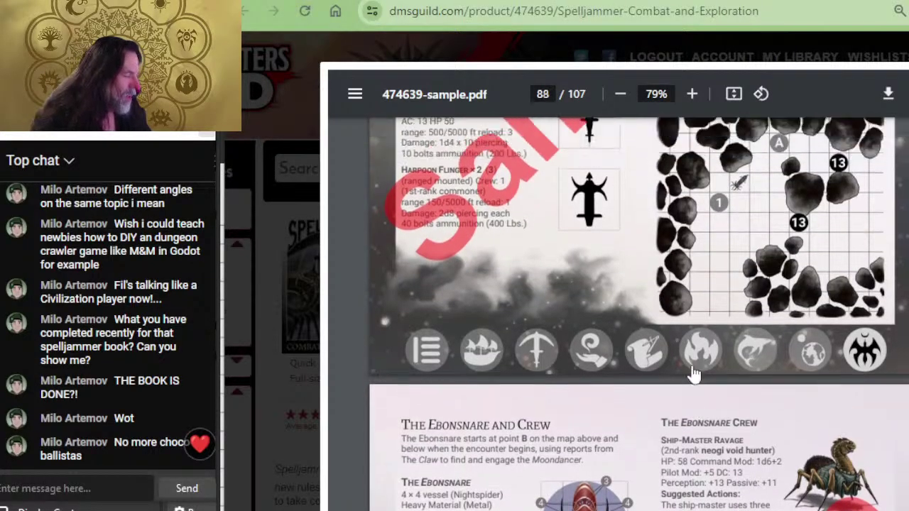
{"action": "scroll", "coordinate": [507, 315], "scroll_direction": "up", "scroll_amount": 1}
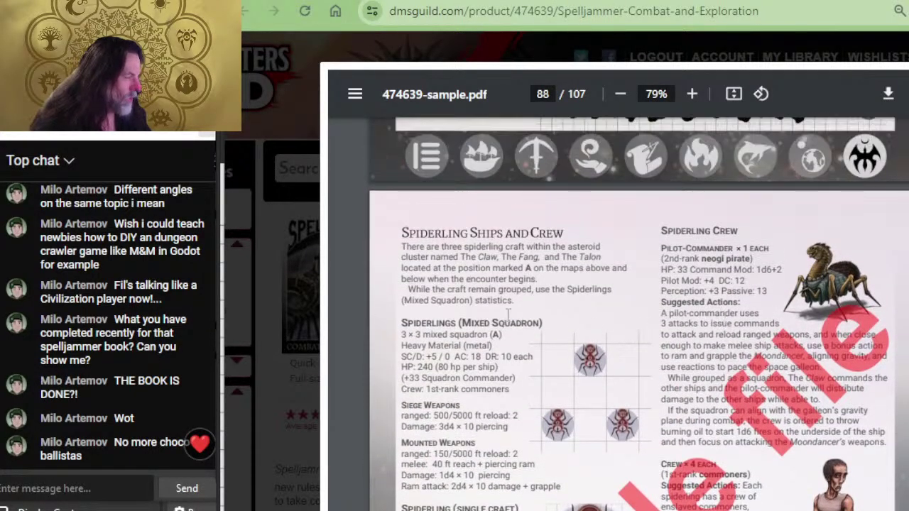
{"action": "scroll", "coordinate": [702, 304], "scroll_direction": "down", "scroll_amount": 10}
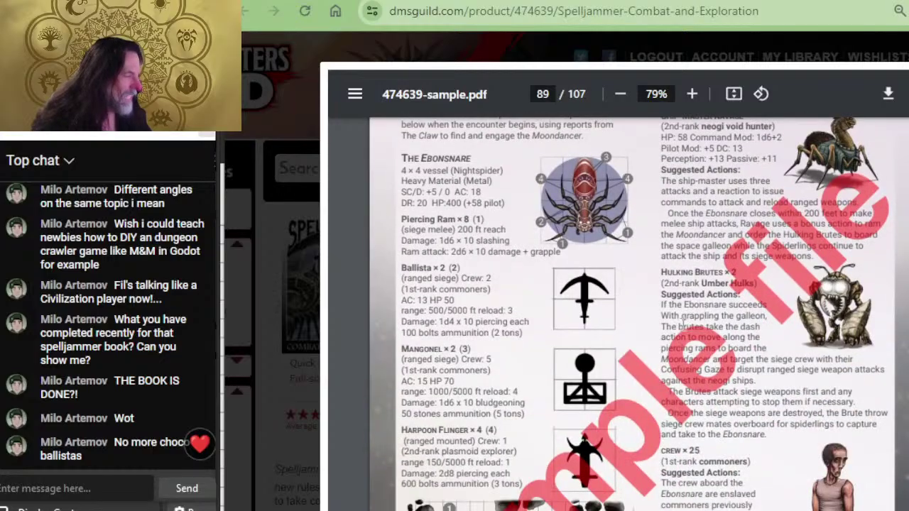
{"action": "scroll", "coordinate": [689, 324], "scroll_direction": "down", "scroll_amount": 5}
{"action": "scroll", "coordinate": [569, 299], "scroll_direction": "up", "scroll_amount": 10}
{"action": "scroll", "coordinate": [408, 278], "scroll_direction": "down", "scroll_amount": 4}
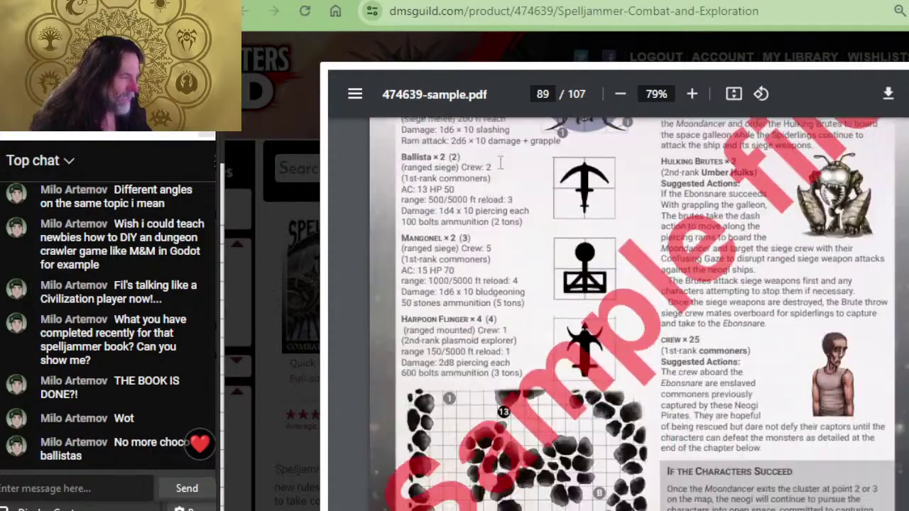
{"action": "scroll", "coordinate": [684, 390], "scroll_direction": "down", "scroll_amount": 15}
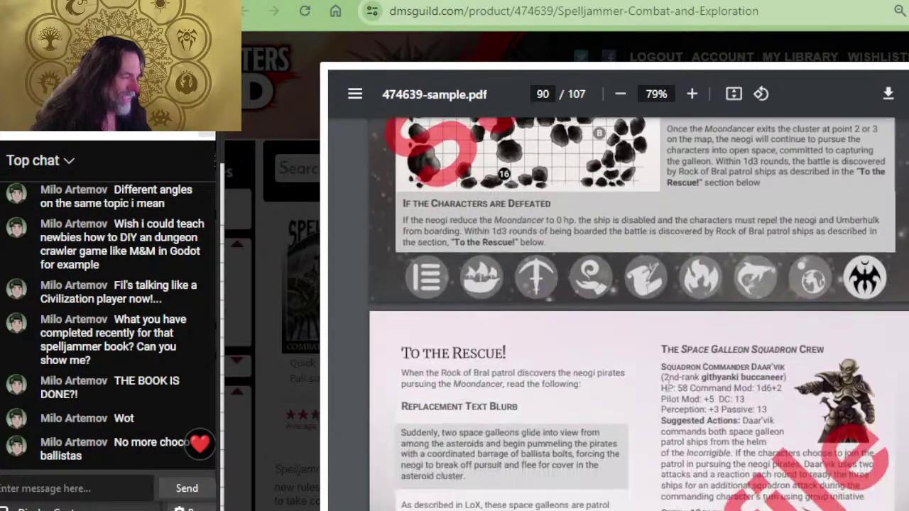
{"action": "scroll", "coordinate": [702, 322], "scroll_direction": "down", "scroll_amount": 10}
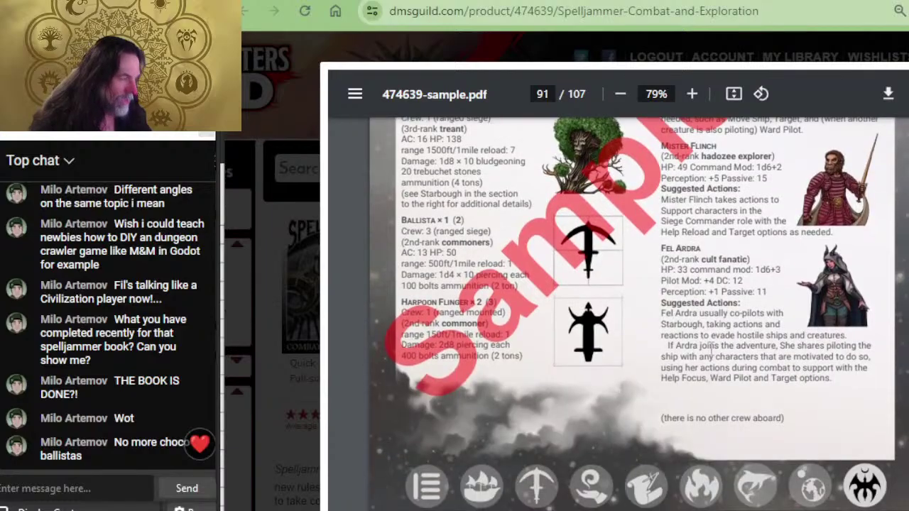
{"action": "scroll", "coordinate": [701, 318], "scroll_direction": "down", "scroll_amount": 6}
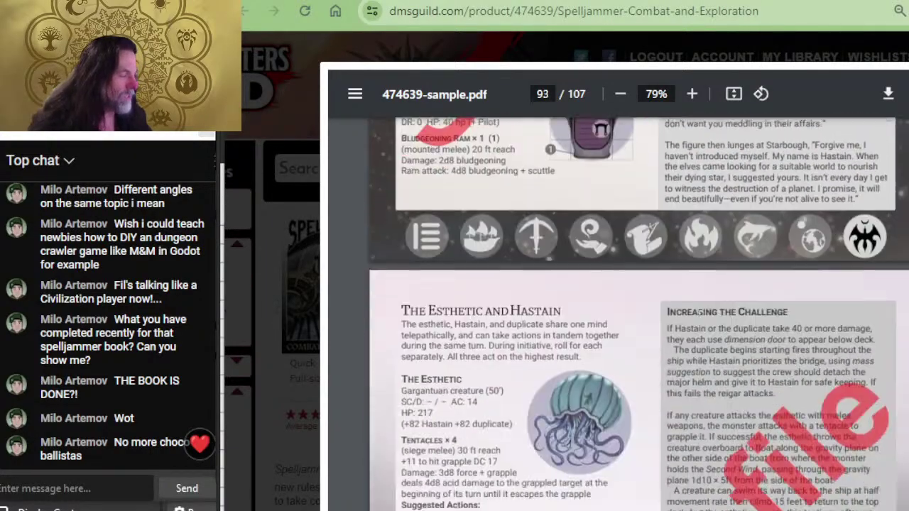
{"action": "scroll", "coordinate": [753, 372], "scroll_direction": "up", "scroll_amount": 6}
{"action": "scroll", "coordinate": [471, 347], "scroll_direction": "up", "scroll_amount": 3}
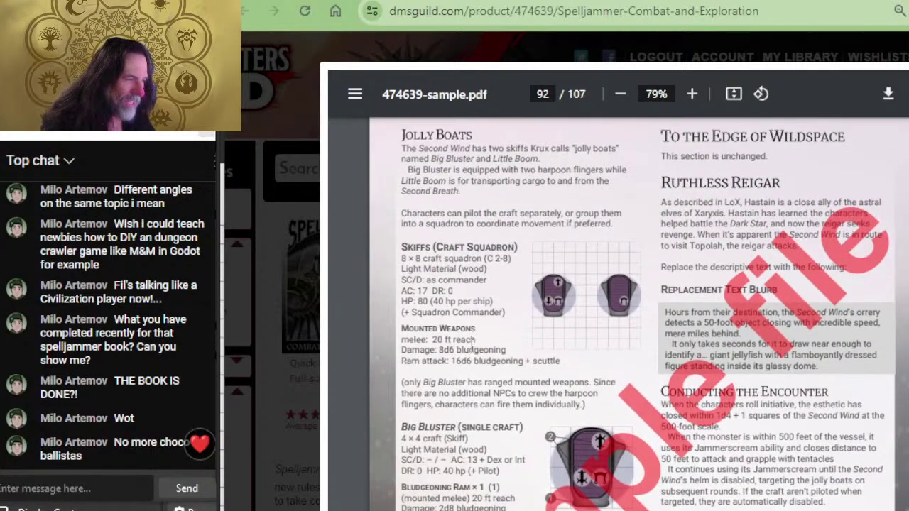
{"action": "scroll", "coordinate": [475, 334], "scroll_direction": "down", "scroll_amount": 3}
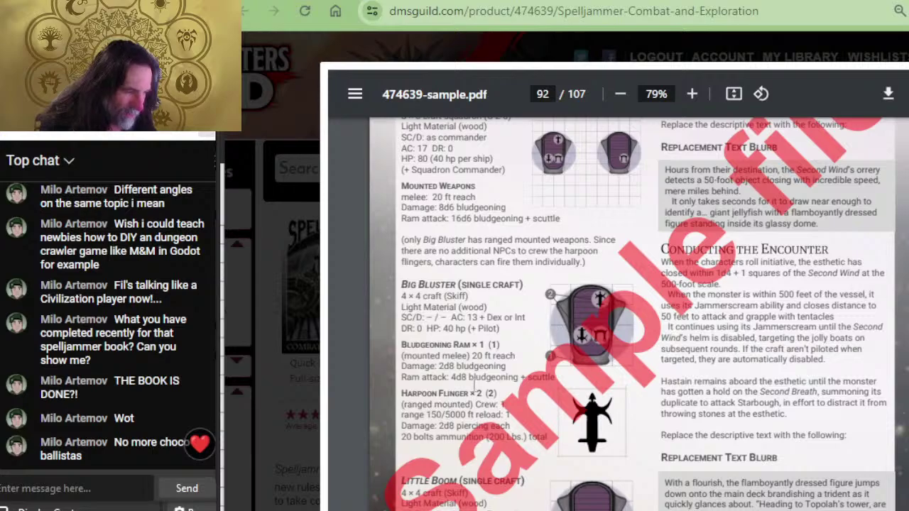
{"action": "scroll", "coordinate": [475, 380], "scroll_direction": "down", "scroll_amount": 5}
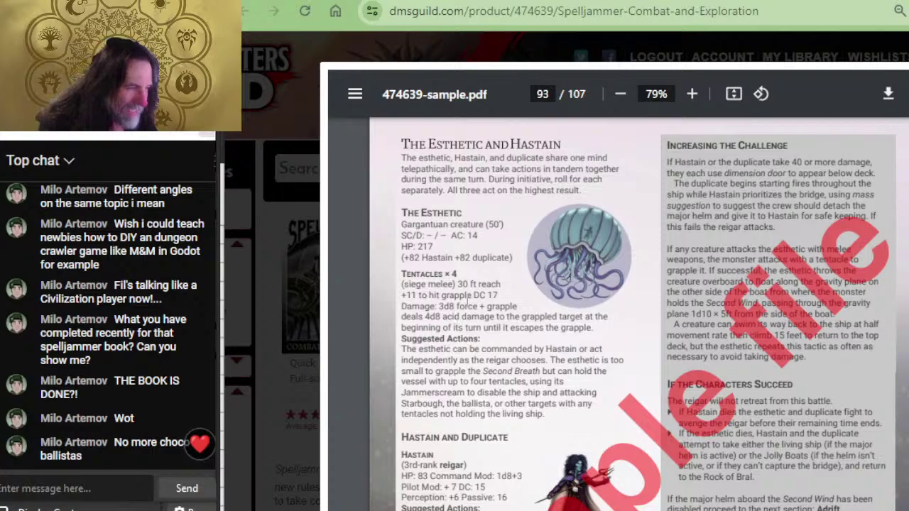
{"action": "scroll", "coordinate": [469, 334], "scroll_direction": "down", "scroll_amount": 4}
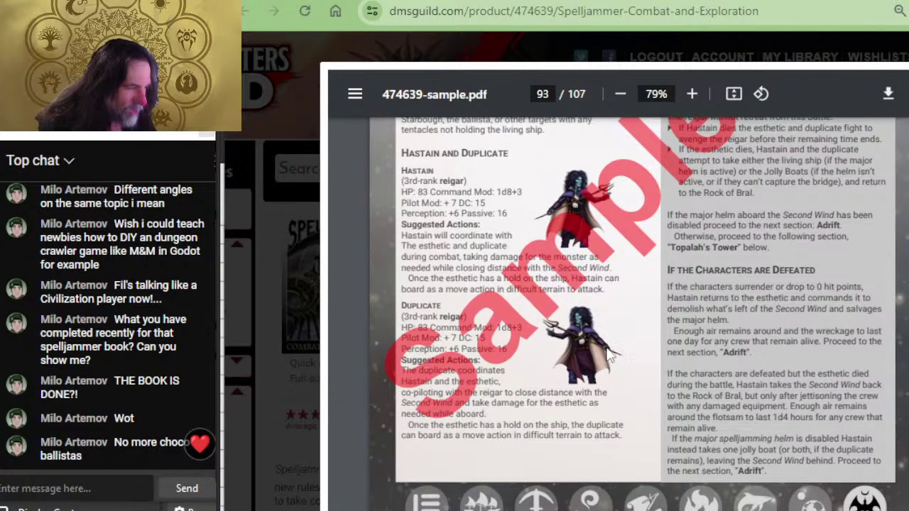
{"action": "scroll", "coordinate": [629, 313], "scroll_direction": "down", "scroll_amount": 5}
{"action": "scroll", "coordinate": [629, 313], "scroll_direction": "up", "scroll_amount": 5}
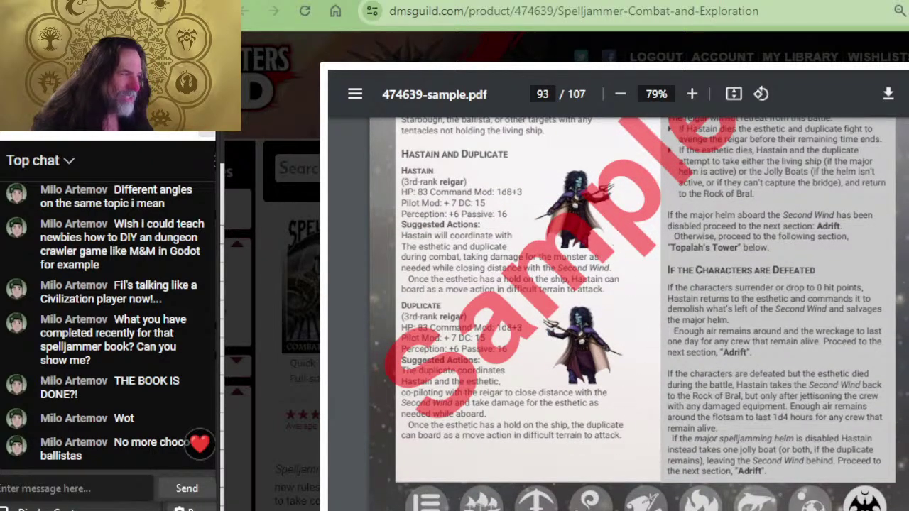
{"action": "scroll", "coordinate": [730, 395], "scroll_direction": "down", "scroll_amount": 10}
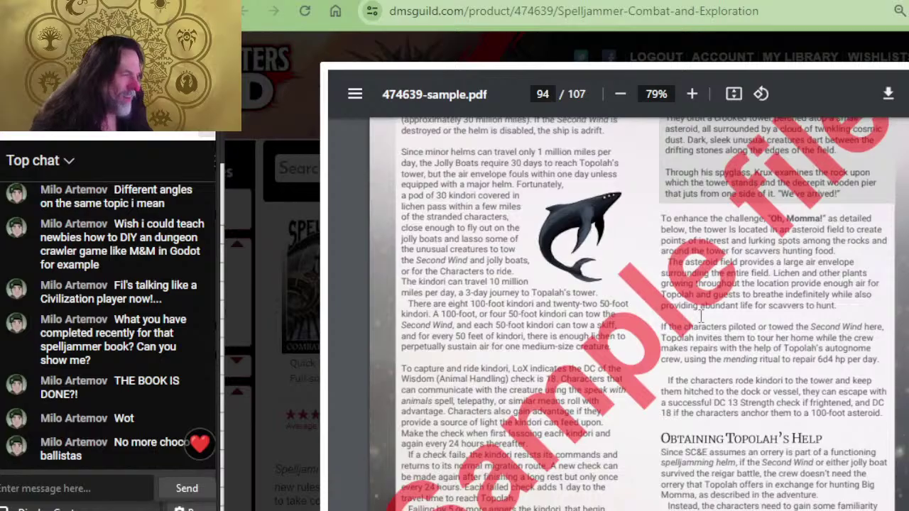
{"action": "scroll", "coordinate": [701, 316], "scroll_direction": "up", "scroll_amount": 3}
{"action": "scroll", "coordinate": [584, 433], "scroll_direction": "down", "scroll_amount": 15}
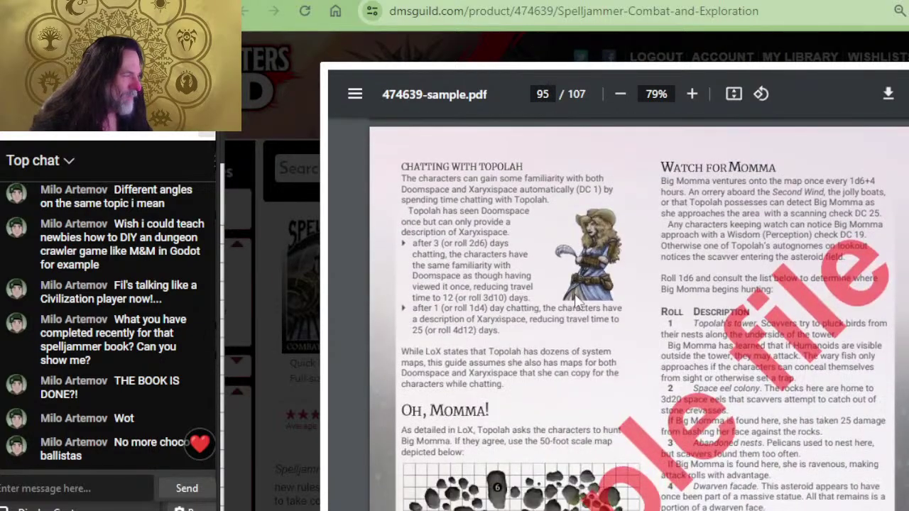
{"action": "scroll", "coordinate": [512, 360], "scroll_direction": "down", "scroll_amount": 20}
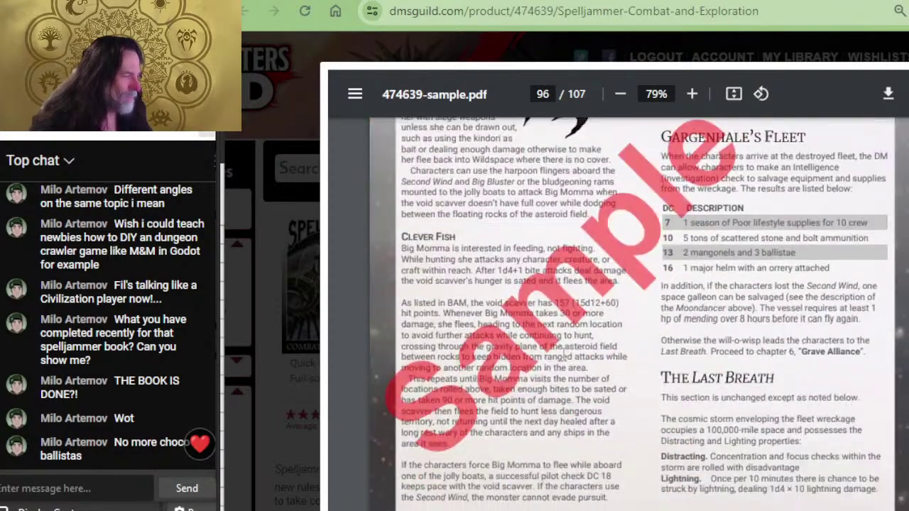
{"action": "scroll", "coordinate": [596, 327], "scroll_direction": "down", "scroll_amount": 12}
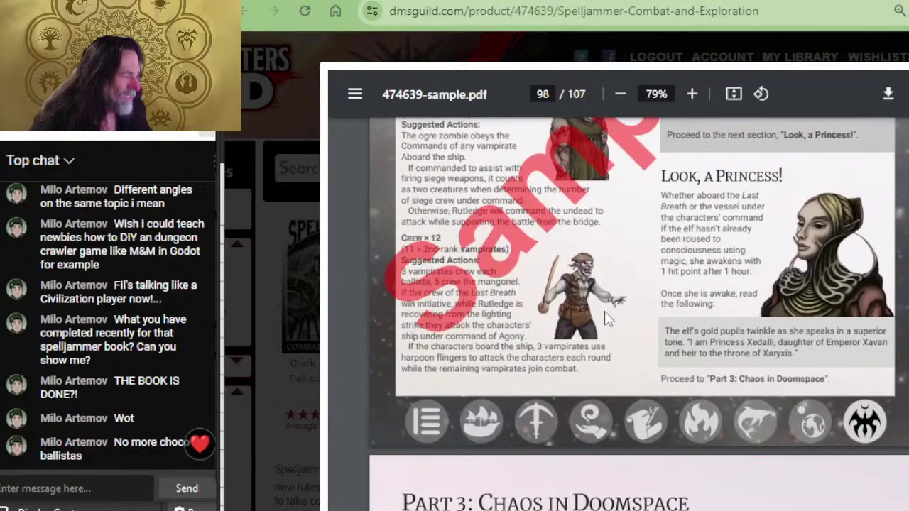
{"action": "scroll", "coordinate": [607, 321], "scroll_direction": "down", "scroll_amount": 15}
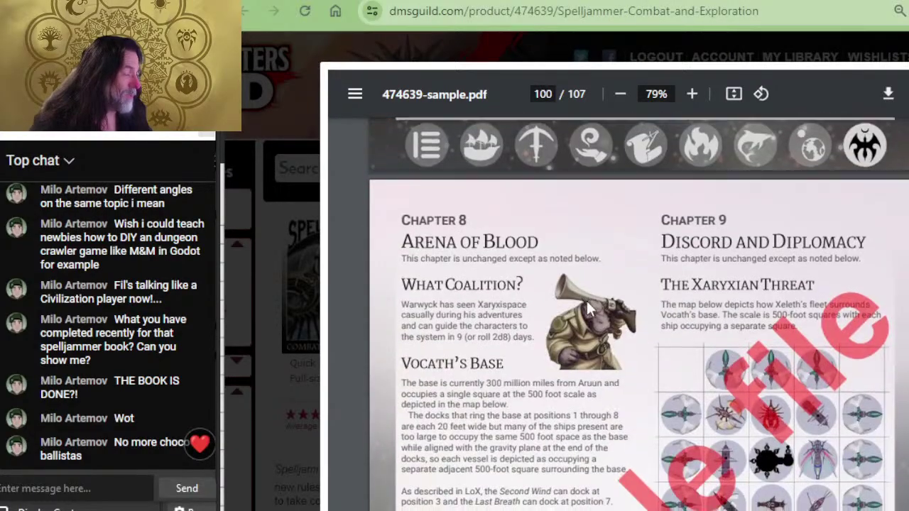
{"action": "scroll", "coordinate": [595, 315], "scroll_direction": "down", "scroll_amount": 14}
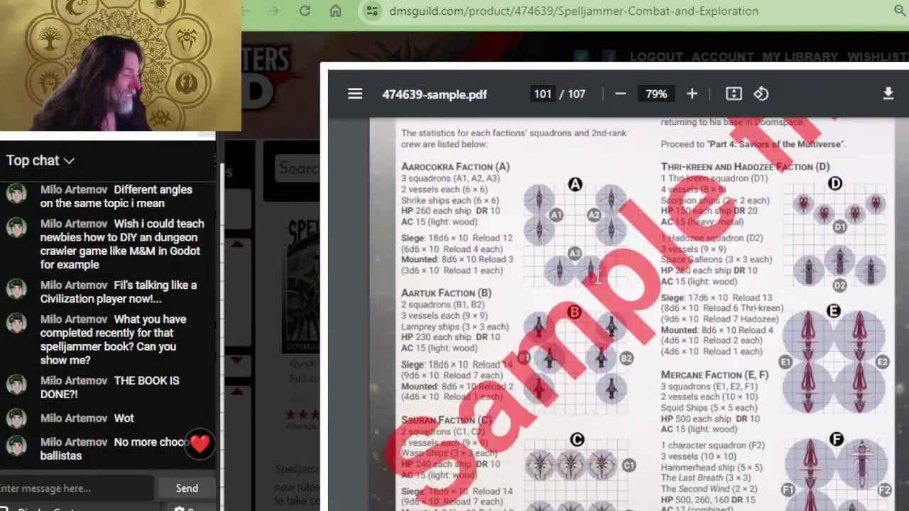
{"action": "scroll", "coordinate": [599, 279], "scroll_direction": "up", "scroll_amount": 15}
- Back in the grid sketch, zoom out to the whole sheet, zoom in on the START tile, then back out
{"action": "key", "text": "alt+Tab"}
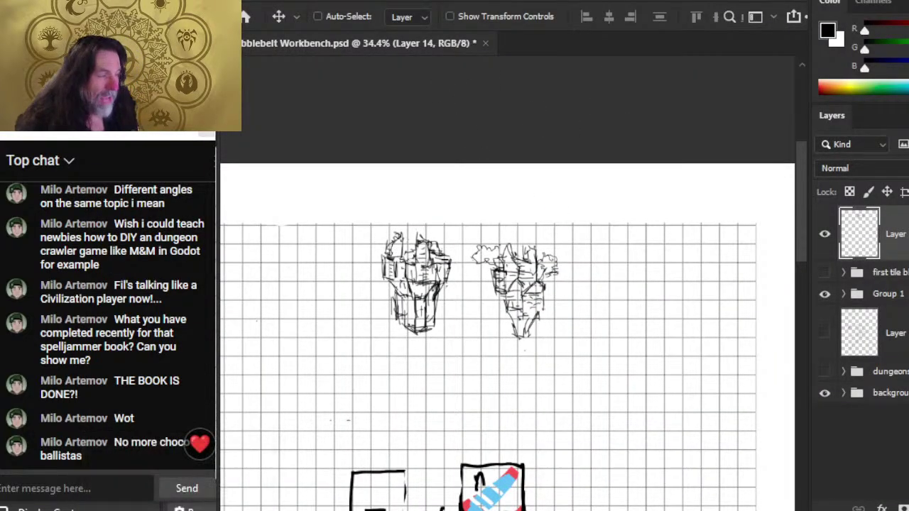
{"action": "scroll", "coordinate": [495, 344], "scroll_direction": "down", "scroll_amount": 2}
{"action": "key", "text": "z"}
{"action": "left_click", "coordinate": [480, 313], "text": "alt"}
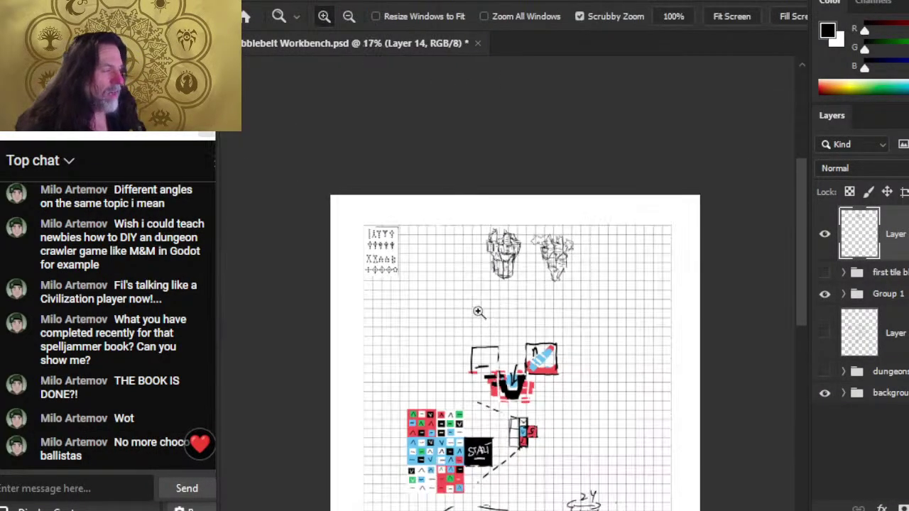
{"action": "scroll", "coordinate": [615, 308], "scroll_direction": "down", "scroll_amount": 3}
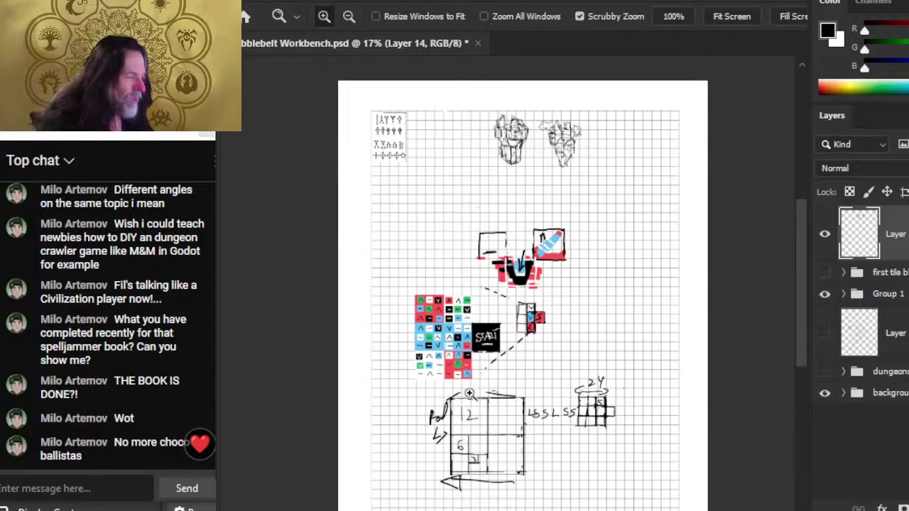
{"action": "left_click_drag", "start_coordinate": [468, 355], "coordinate": [517, 298]}
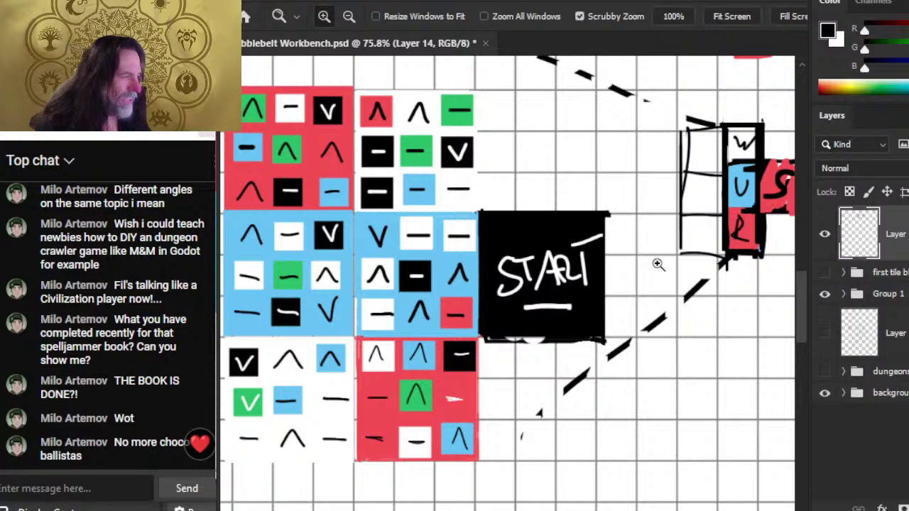
{"action": "left_click_drag", "start_coordinate": [660, 263], "coordinate": [548, 309]}
{"action": "left_click_drag", "start_coordinate": [682, 296], "coordinate": [605, 329]}
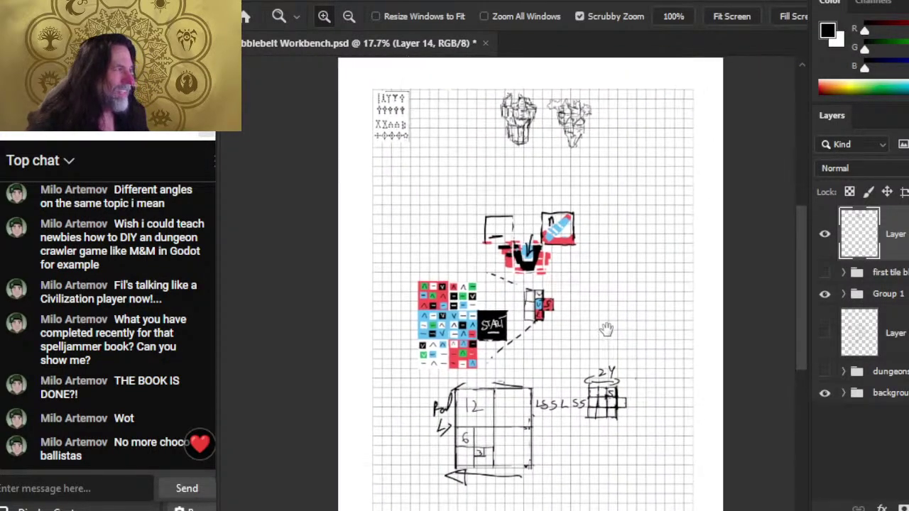
- Save the workbench PSD with Ctrl+S
{"action": "key", "text": "ctrl+s"}
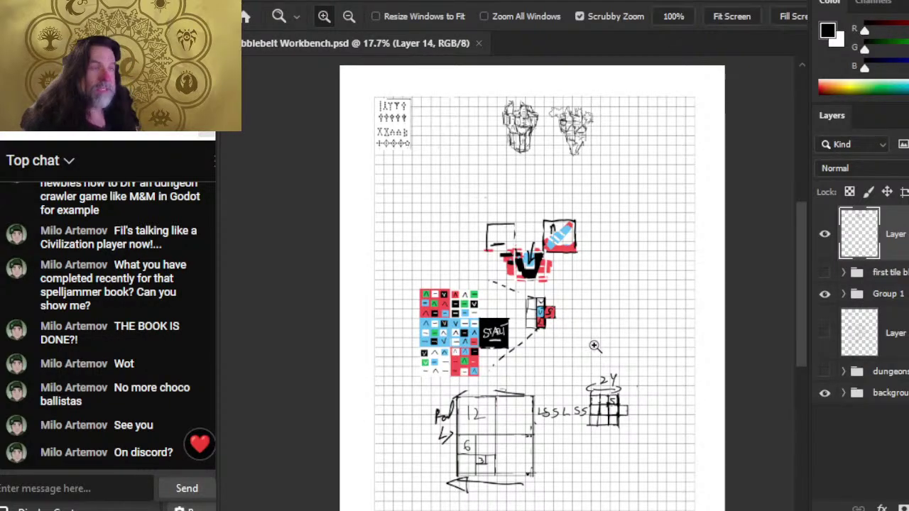
- Open the Patreon about page from the stream's YouTube description
{"action": "key", "text": "alt+Tab"}
{"action": "left_click", "coordinate": [291, 2]}
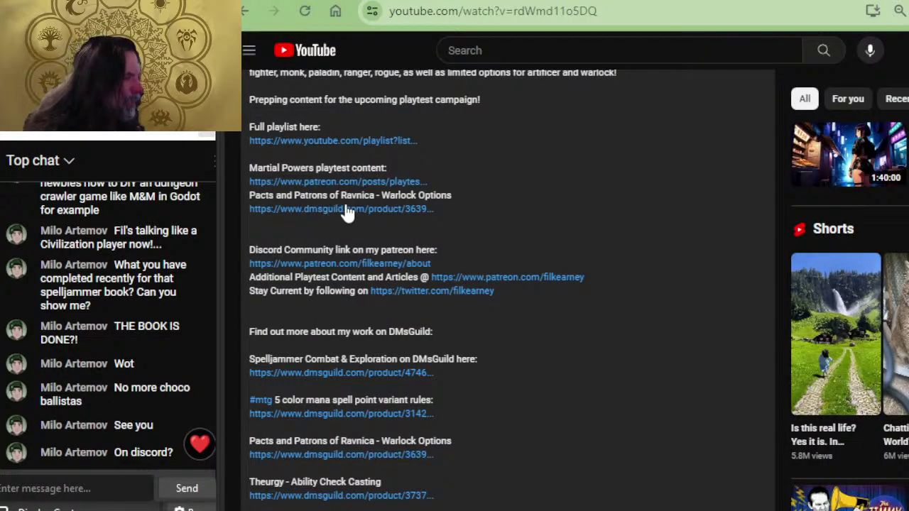
{"action": "scroll", "coordinate": [348, 213], "scroll_direction": "up", "scroll_amount": 2}
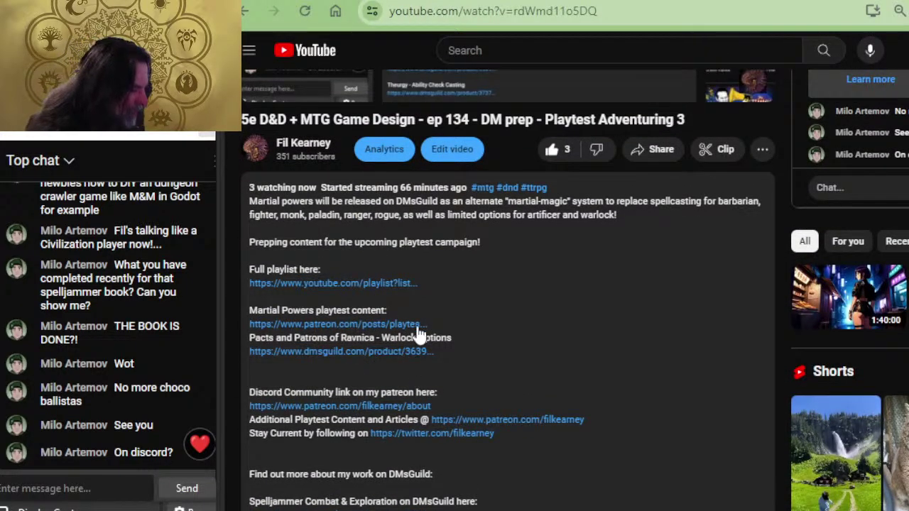
{"action": "scroll", "coordinate": [355, 299], "scroll_direction": "down", "scroll_amount": 2}
{"action": "left_click", "coordinate": [345, 264]}
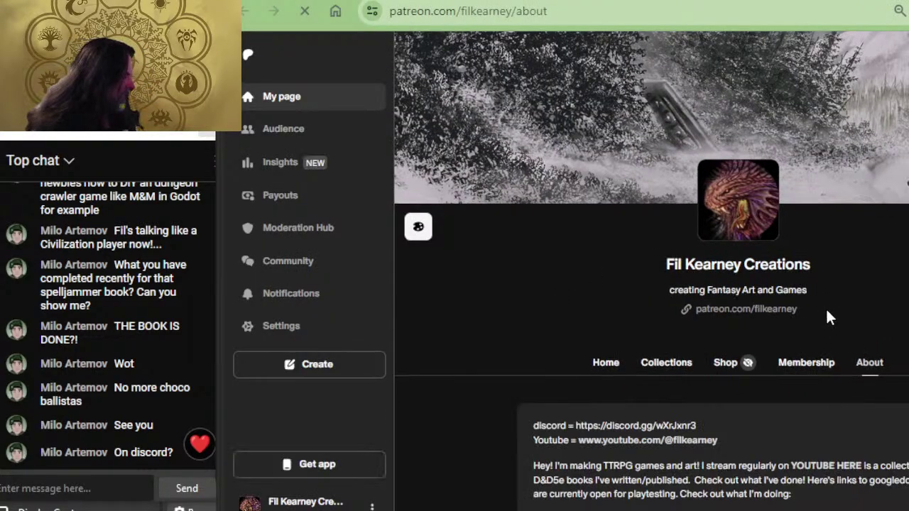
{"action": "scroll", "coordinate": [715, 299], "scroll_direction": "down", "scroll_amount": 1}
- Copy the Discord invite link, load it in a new tab, and leave the invalid invite page
{"action": "left_click_drag", "start_coordinate": [698, 283], "coordinate": [576, 284]}
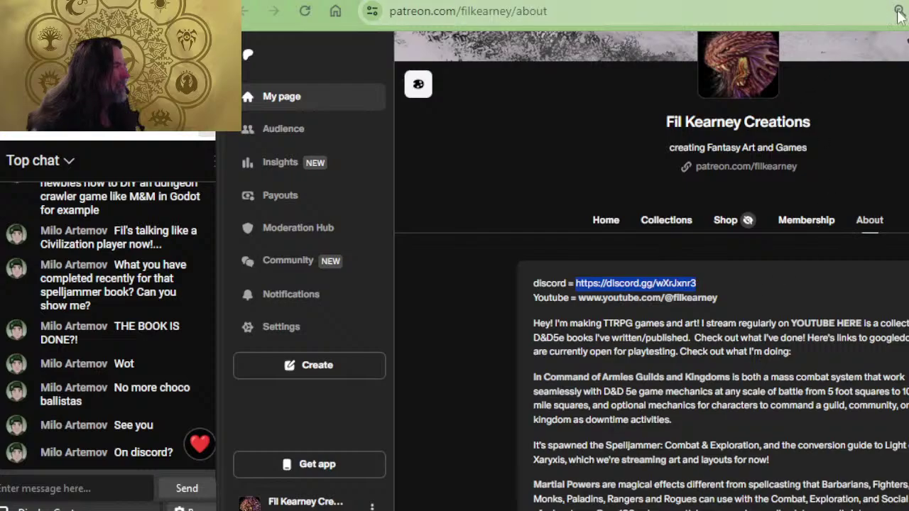
{"action": "key", "text": "ctrl+c"}
{"action": "key", "text": "ctrl+t"}
{"action": "key", "text": "ctrl+v"}
{"action": "key", "text": "Return"}
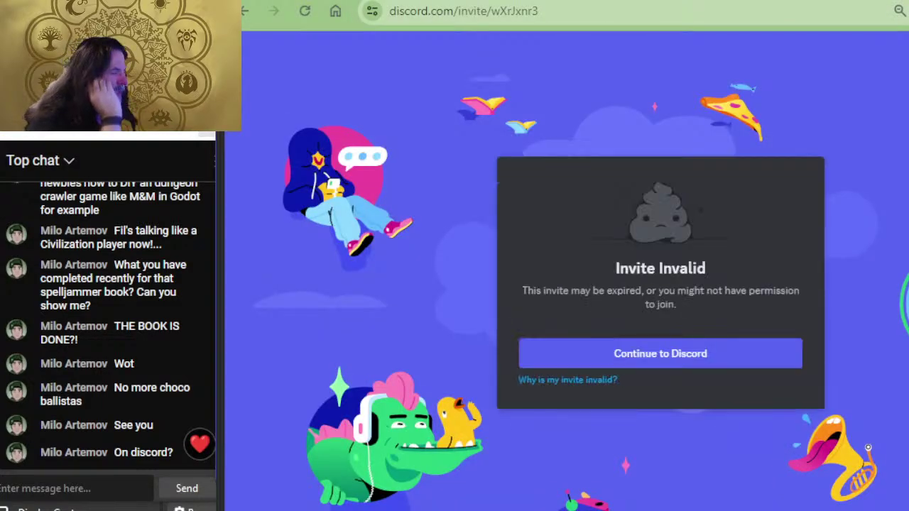
{"action": "key", "text": "alt+Left"}
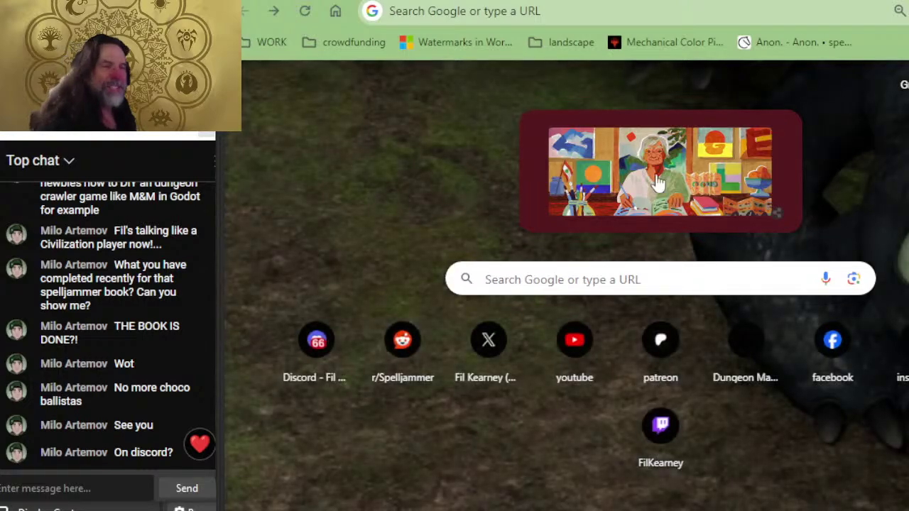
- Zoom in on the rock-island sketches at the top of the sheet, then zoom back out and pan up-left
{"action": "key", "text": "alt+Tab"}
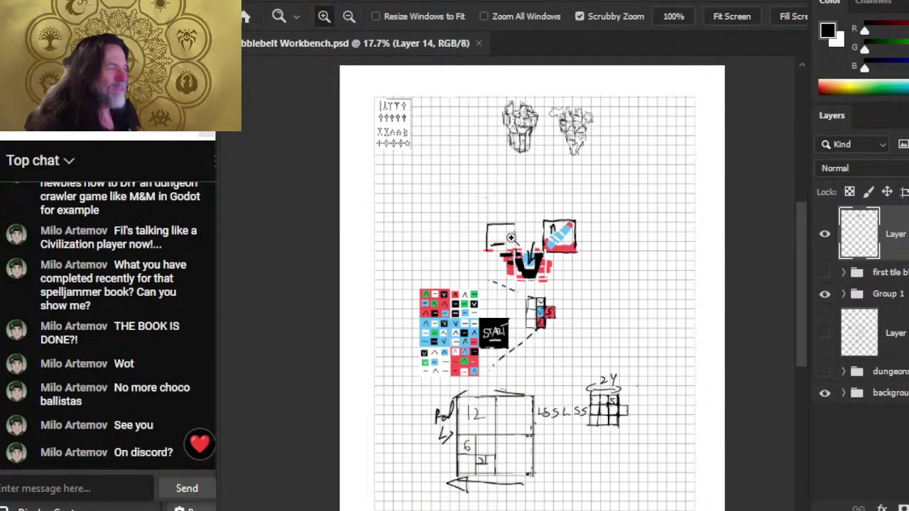
{"action": "left_click", "coordinate": [514, 209]}
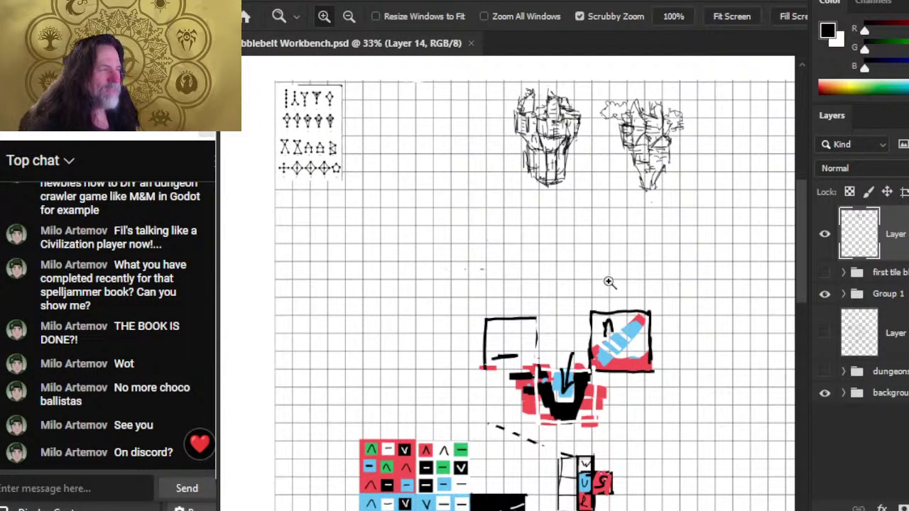
{"action": "left_click_drag", "start_coordinate": [609, 284], "coordinate": [581, 282]}
{"action": "left_click_drag", "start_coordinate": [516, 311], "coordinate": [506, 294]}
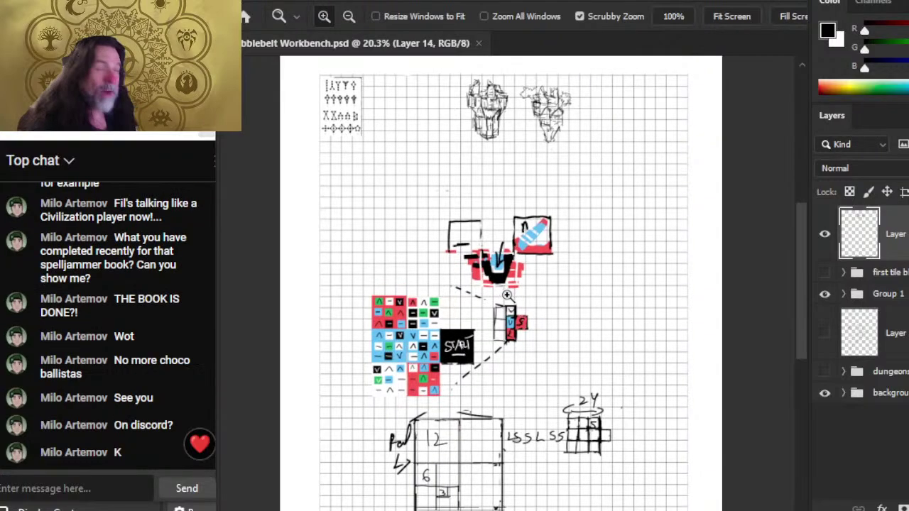